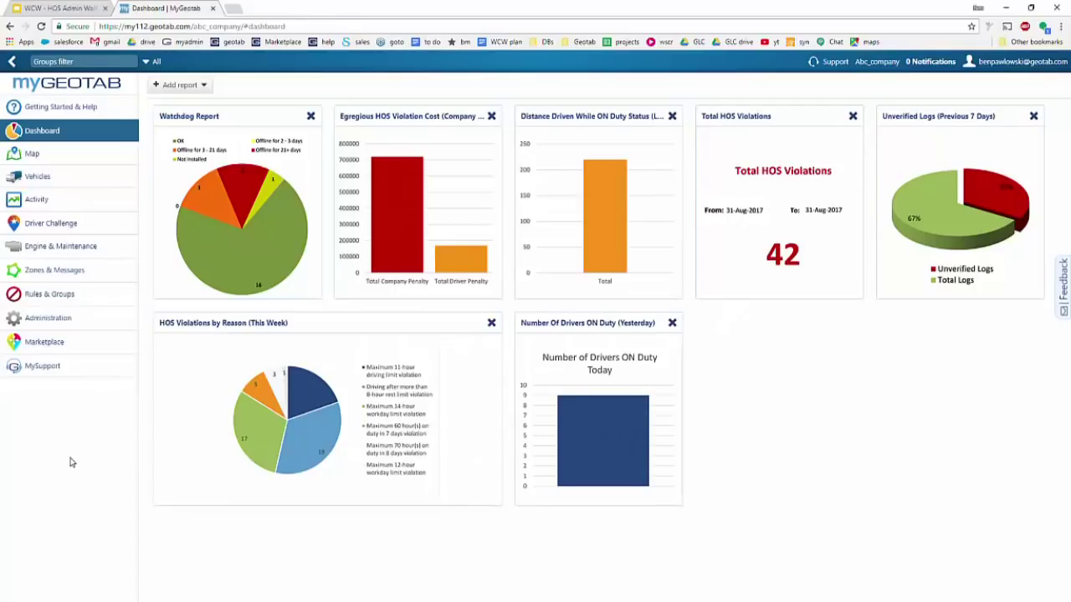
Open the general System Settings and examine the company name and company address in the company profile
left_click(79, 322)
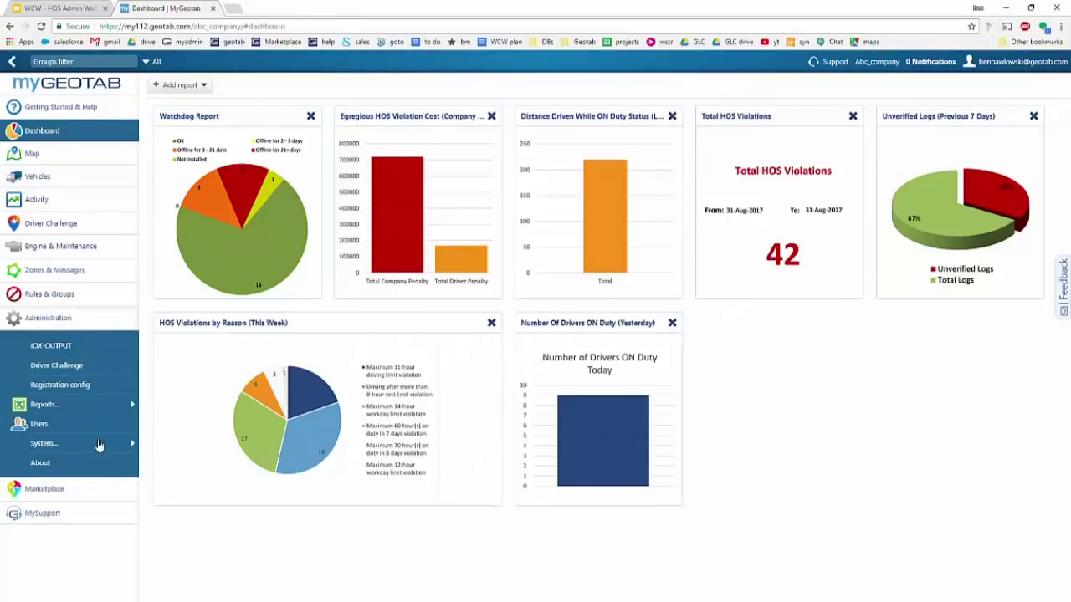
mouse_move(99, 445)
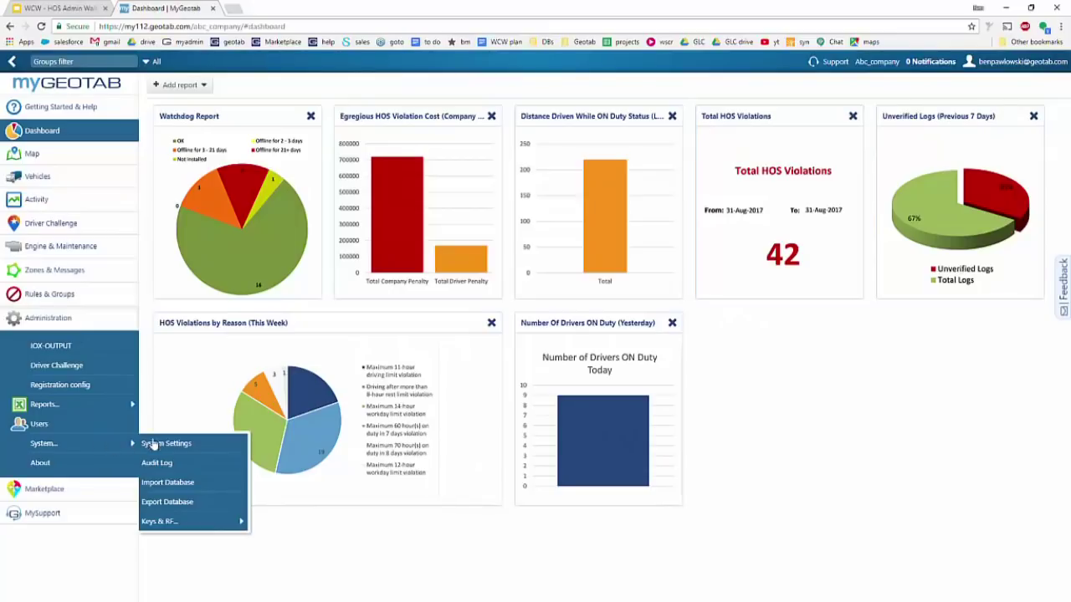
left_click(190, 450)
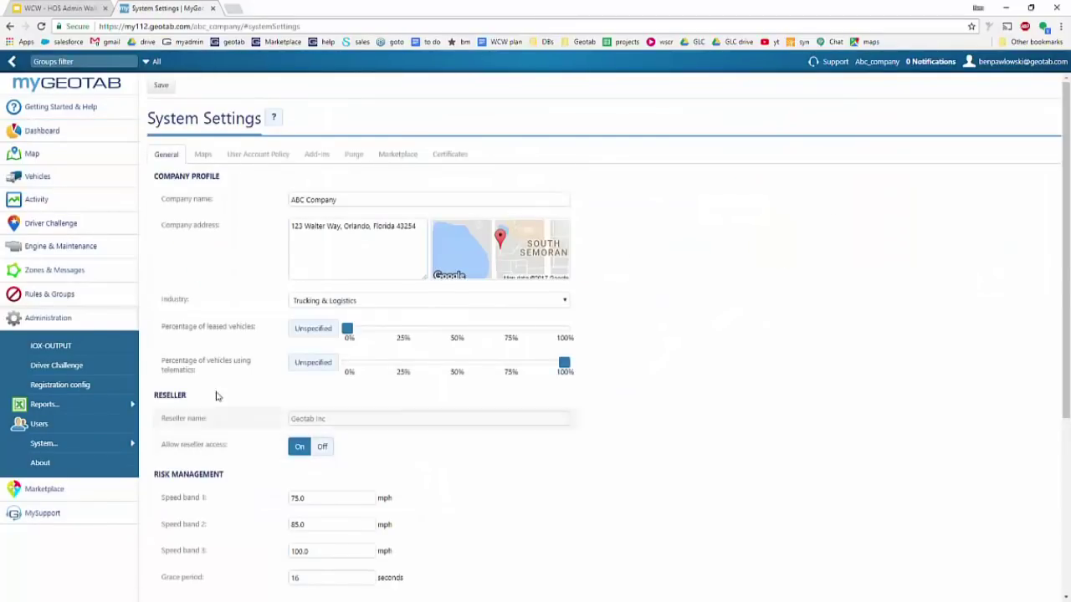
left_click(359, 201)
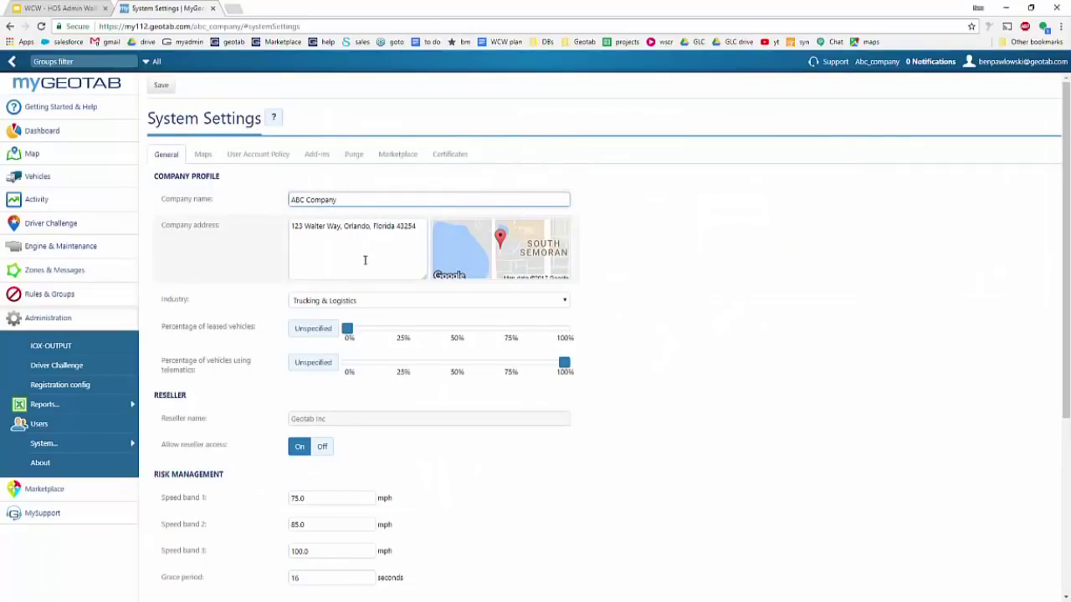
left_click(417, 251)
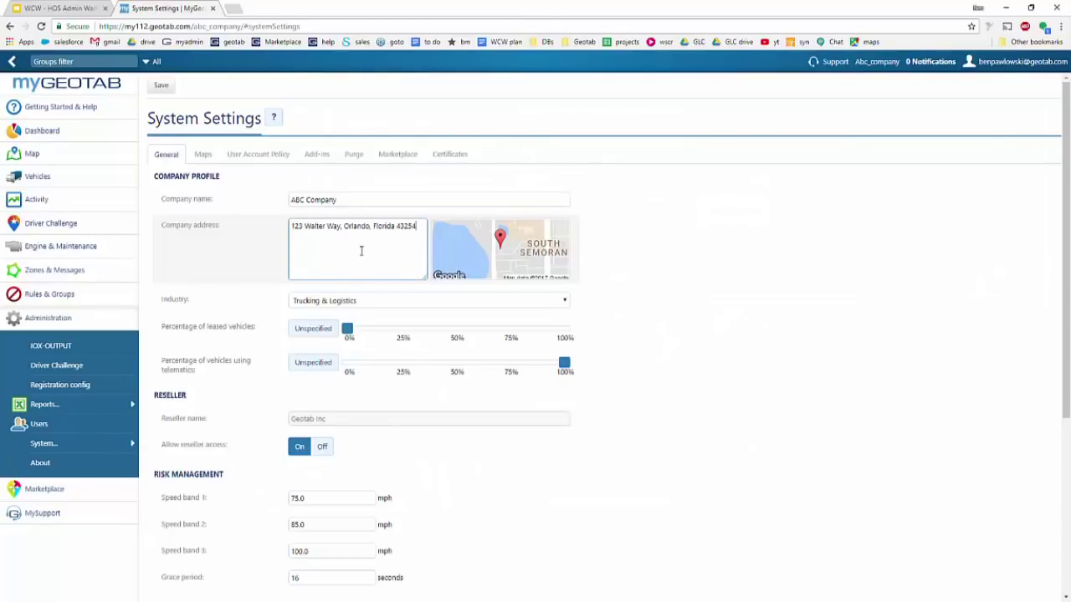
Examine the maximum personal conveyance distance among the other general system settings
scroll(829, 305, "down", 3)
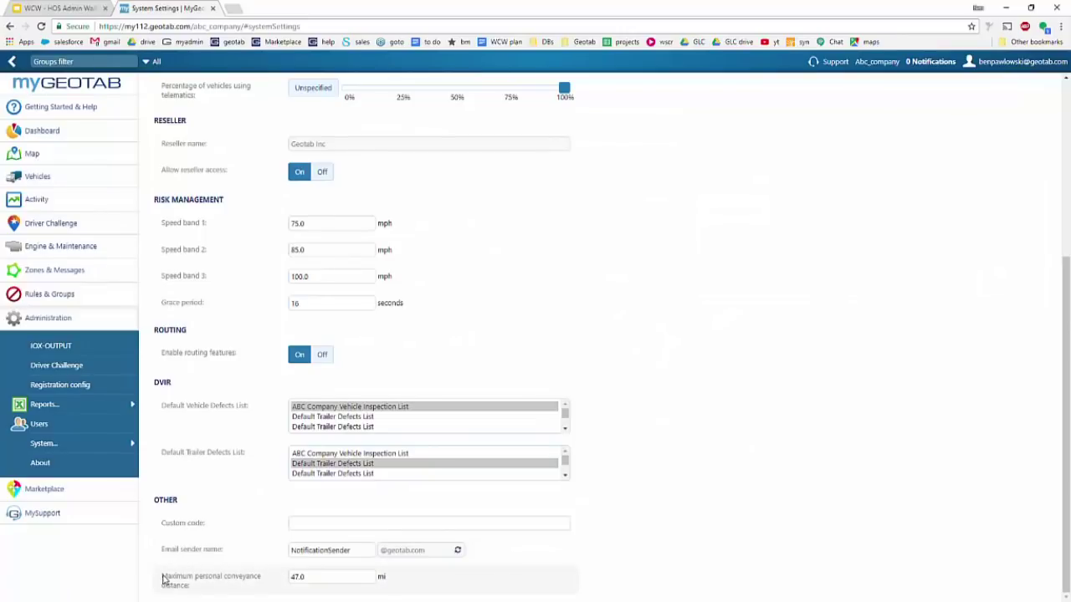
left_click_drag(166, 583, 217, 594)
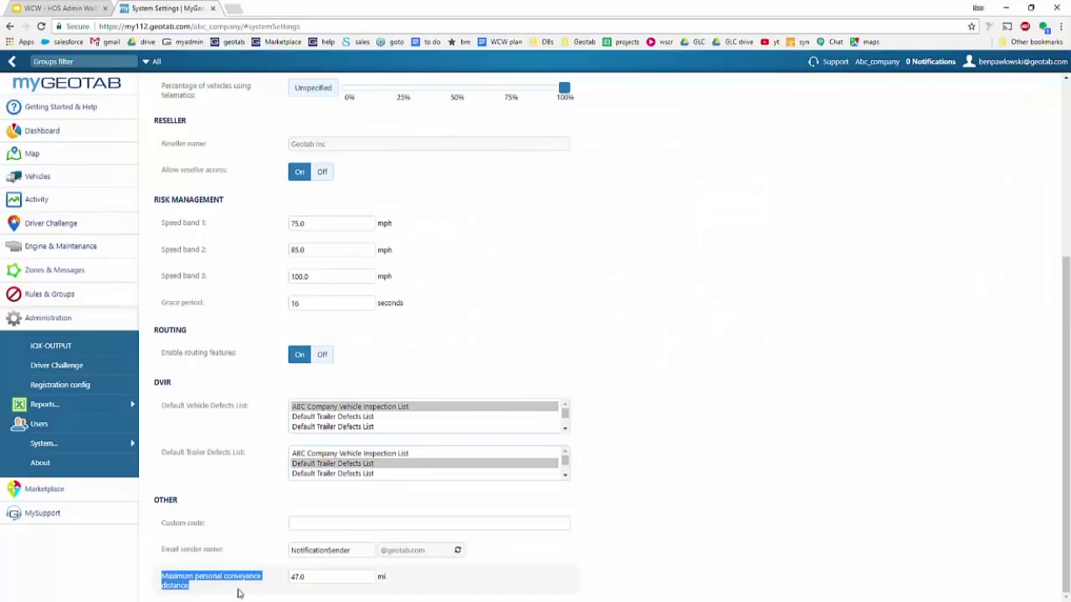
left_click(238, 593)
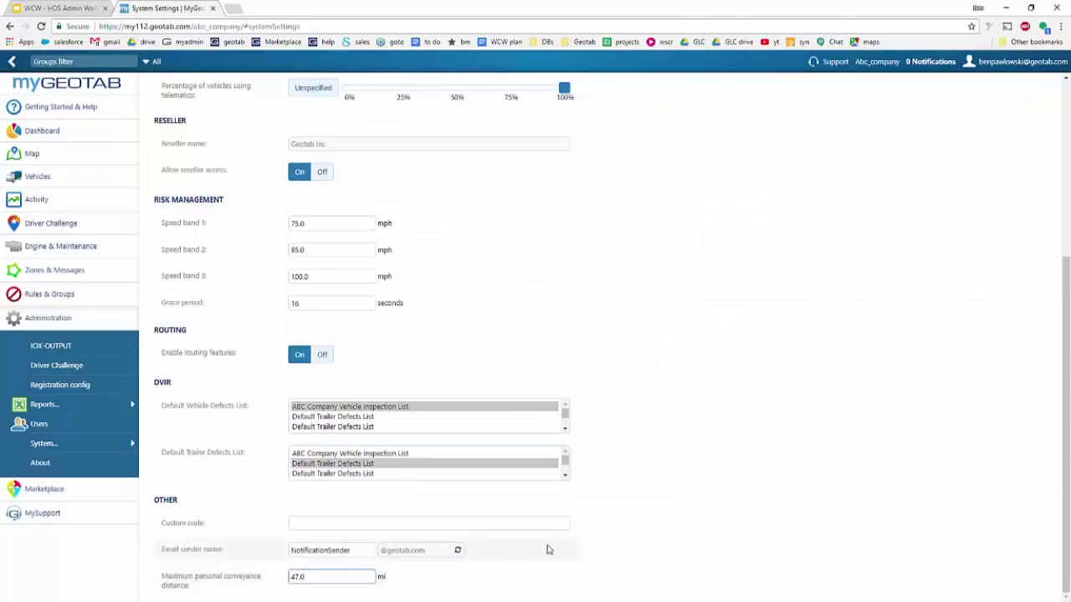
left_click(630, 543)
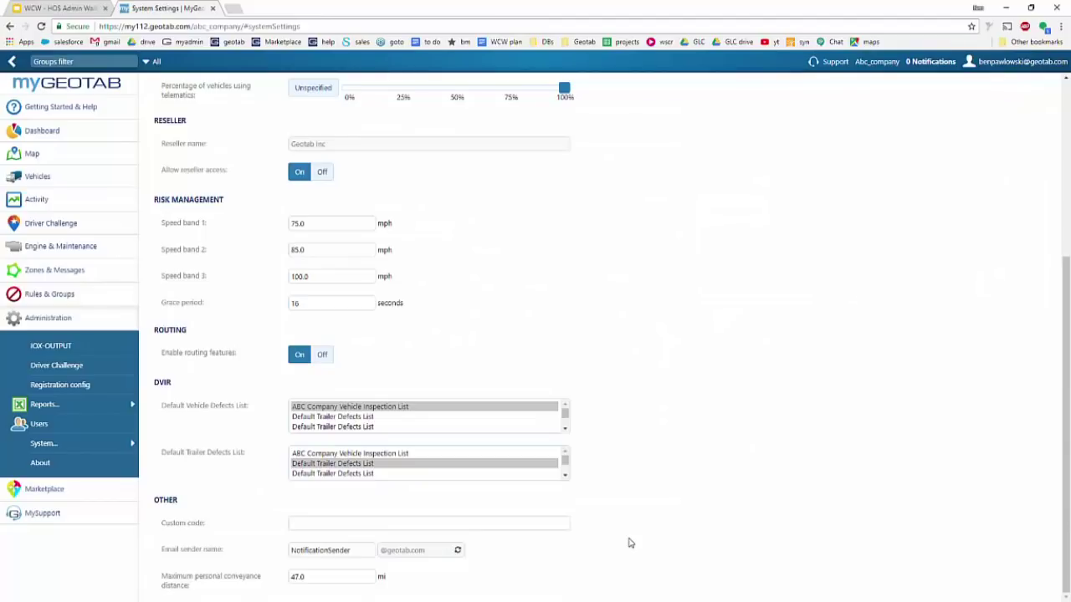
scroll(630, 543, "down", 1)
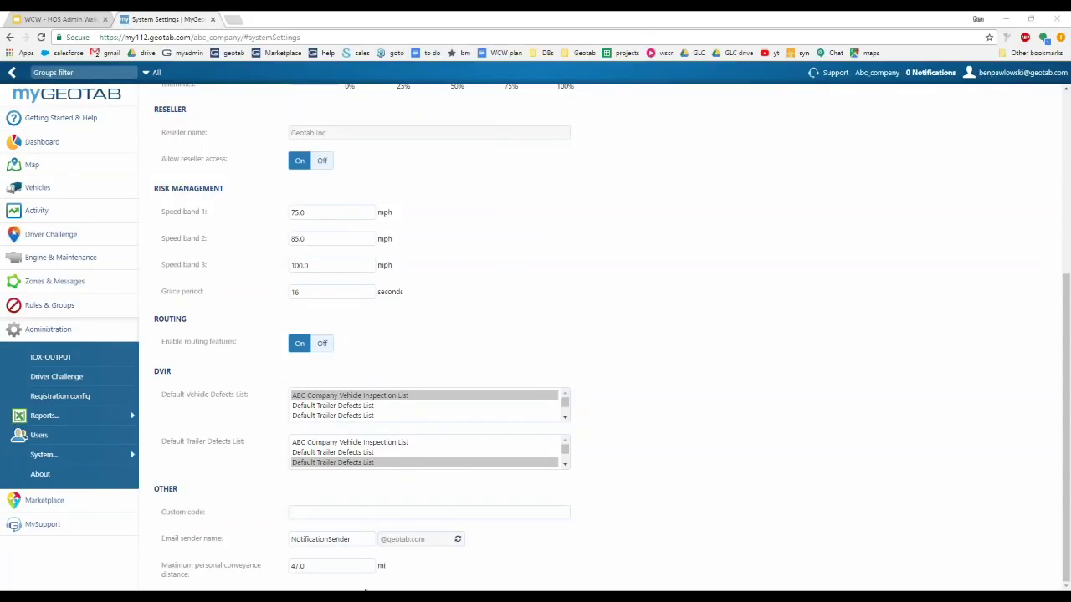
left_click(338, 566)
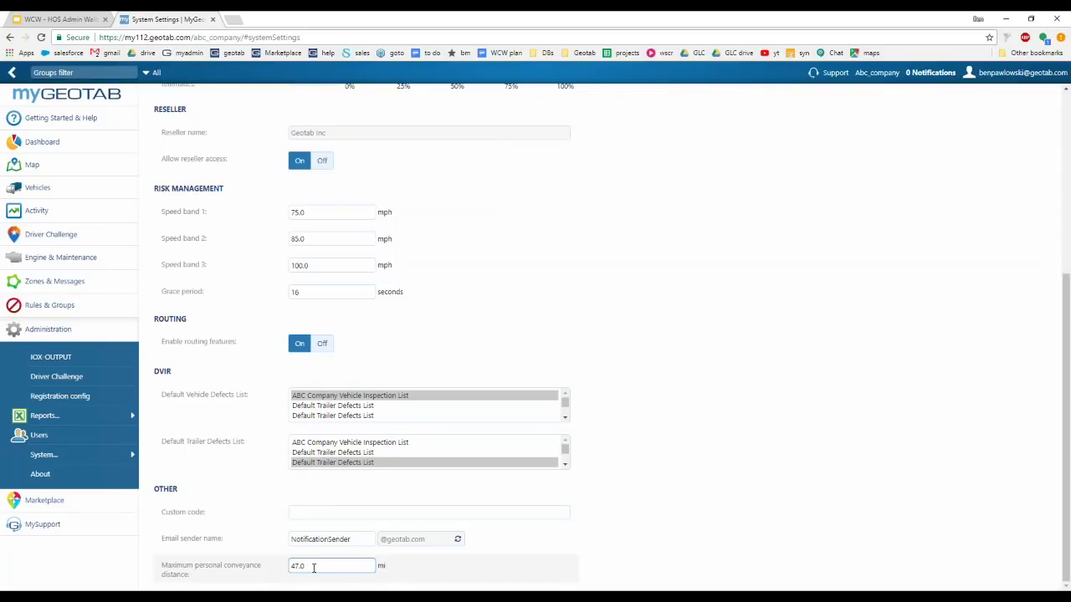
double_click(316, 565)
left_click(411, 574)
Open the vehicle Dispatch - 6 2014 Lex for editing and examine its device info, including the license plate field
left_click(61, 191)
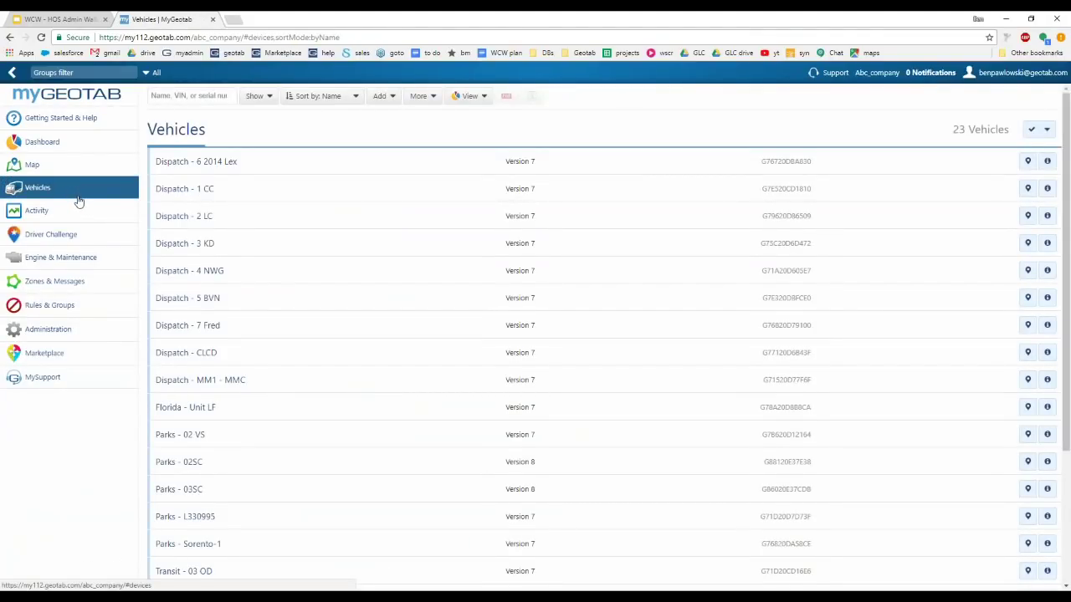
mouse_move(358, 163)
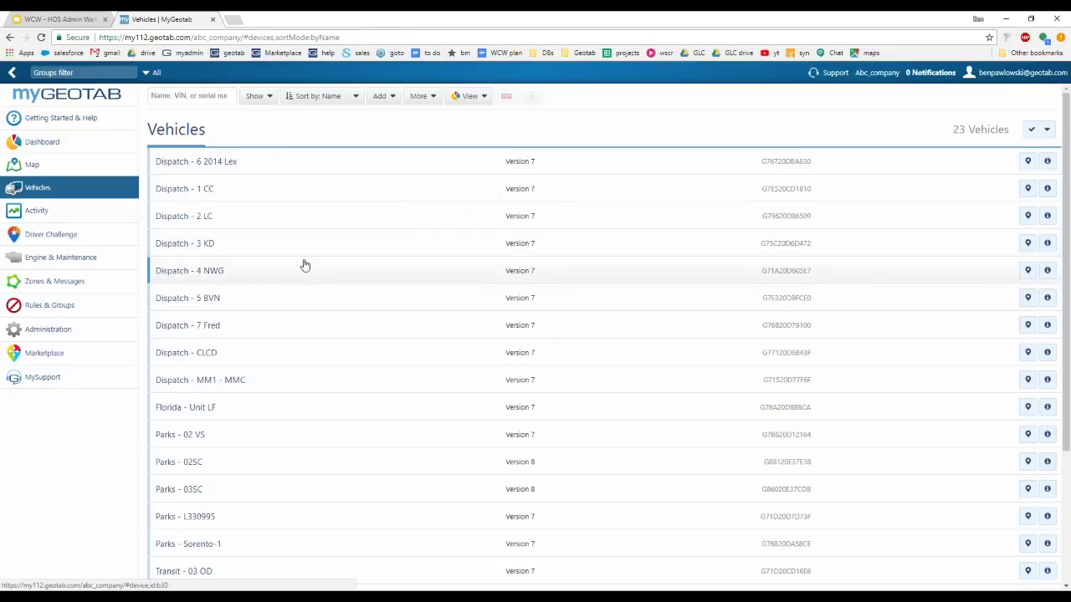
left_click(358, 171)
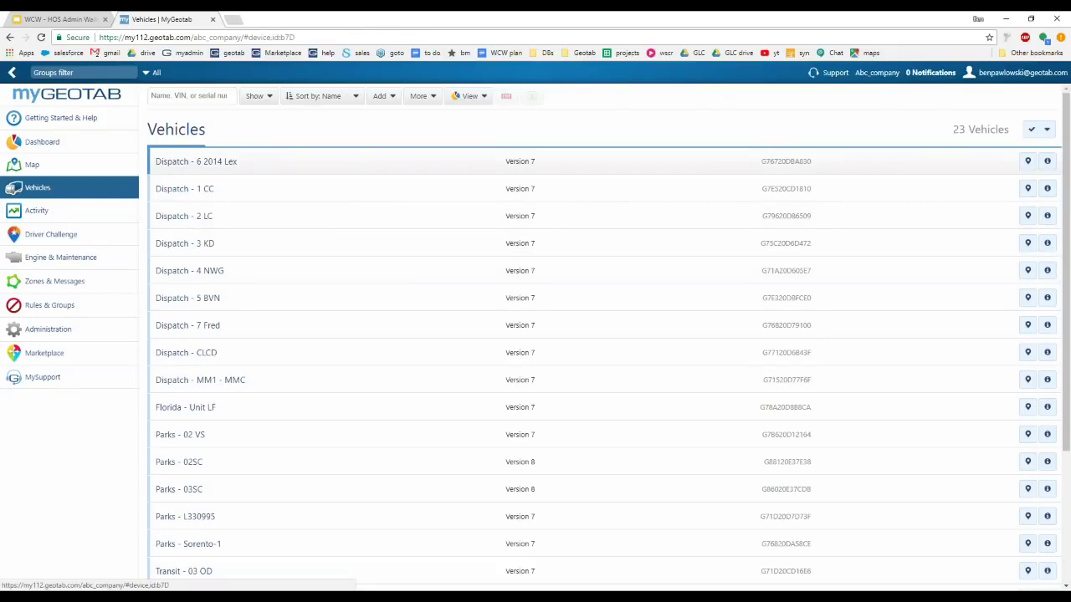
left_click(338, 97)
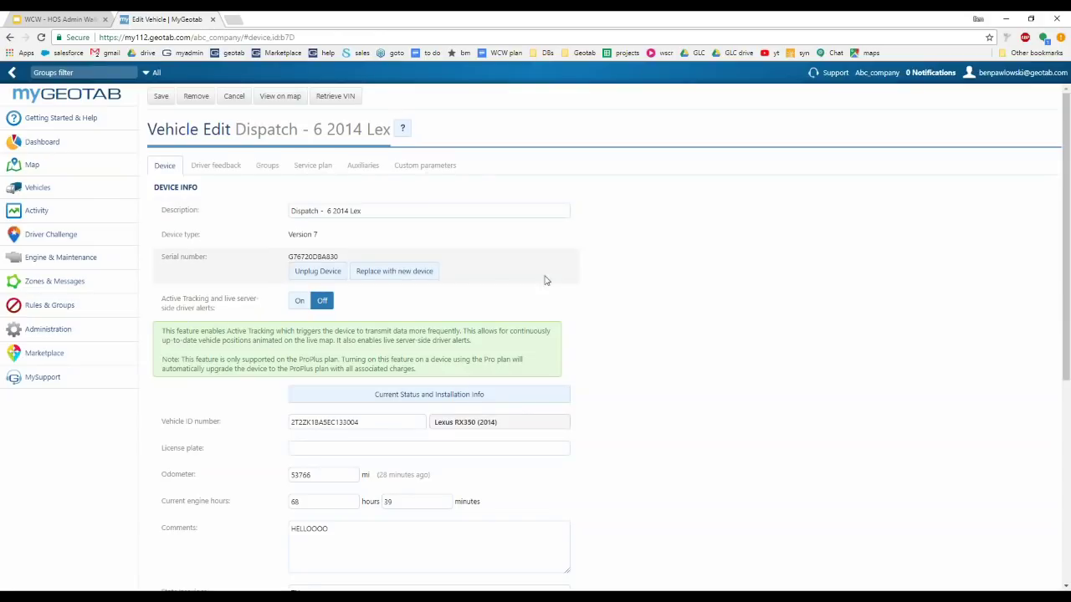
left_click(343, 449)
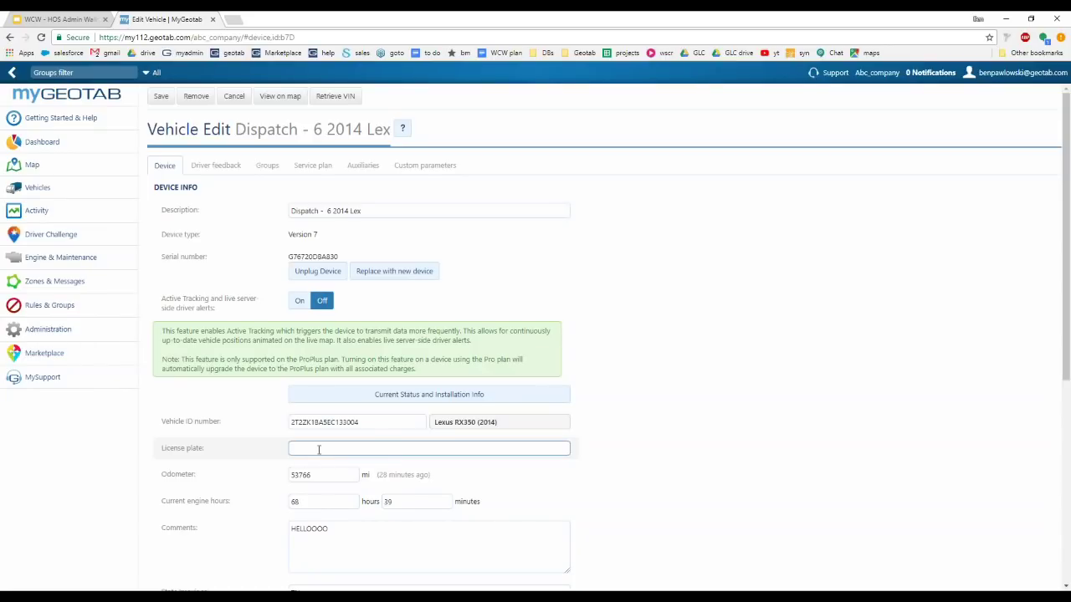
Try the Automatic option for the vehicle's Hours of service (HOS) setting and return it to On
scroll(593, 358, "down", 3)
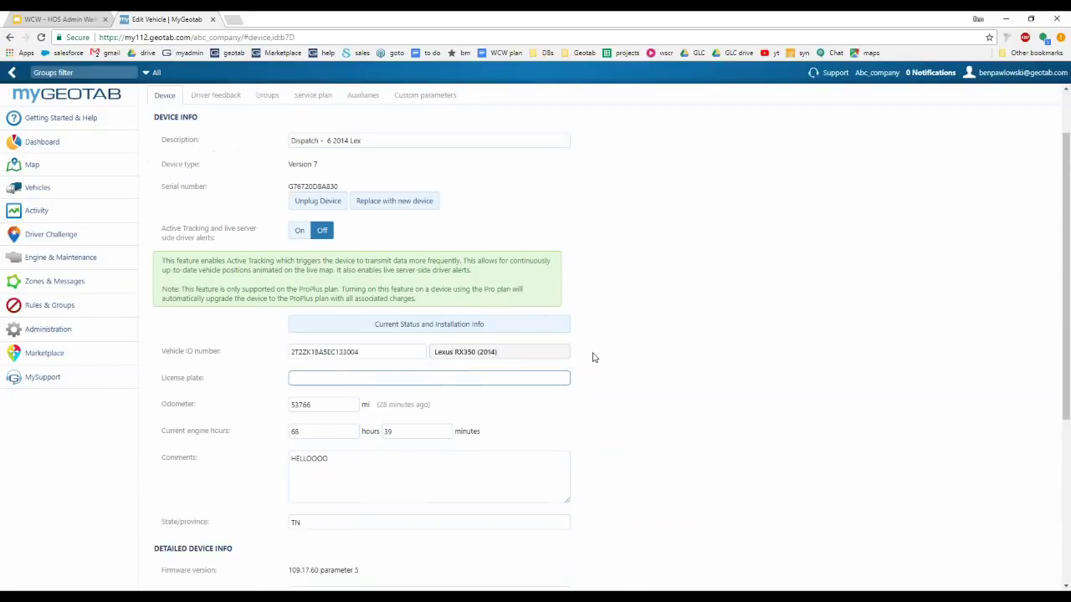
scroll(618, 358, "down", 1)
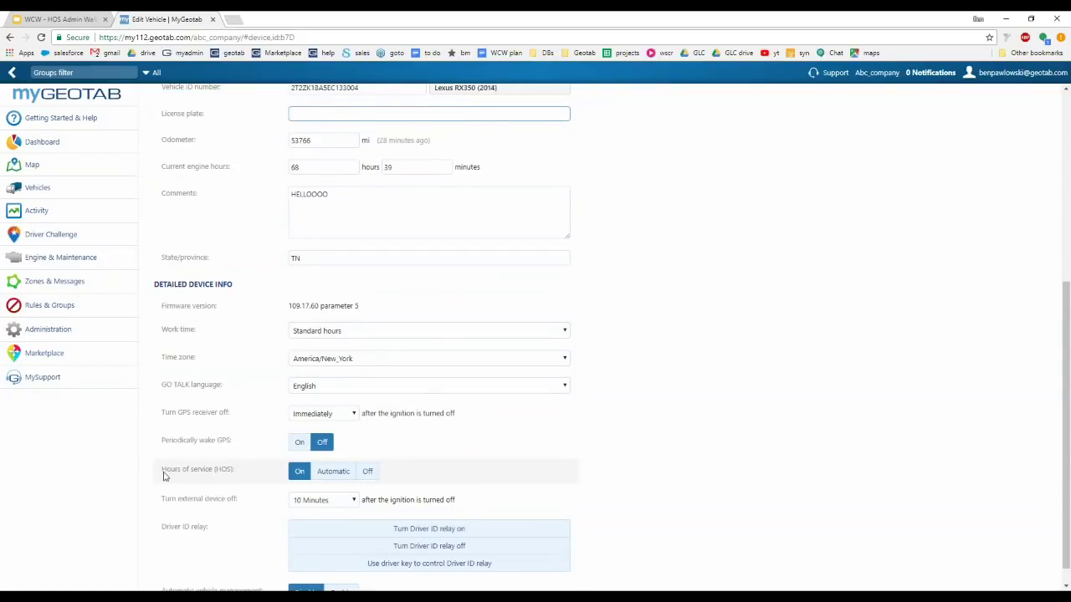
left_click_drag(162, 471, 242, 478)
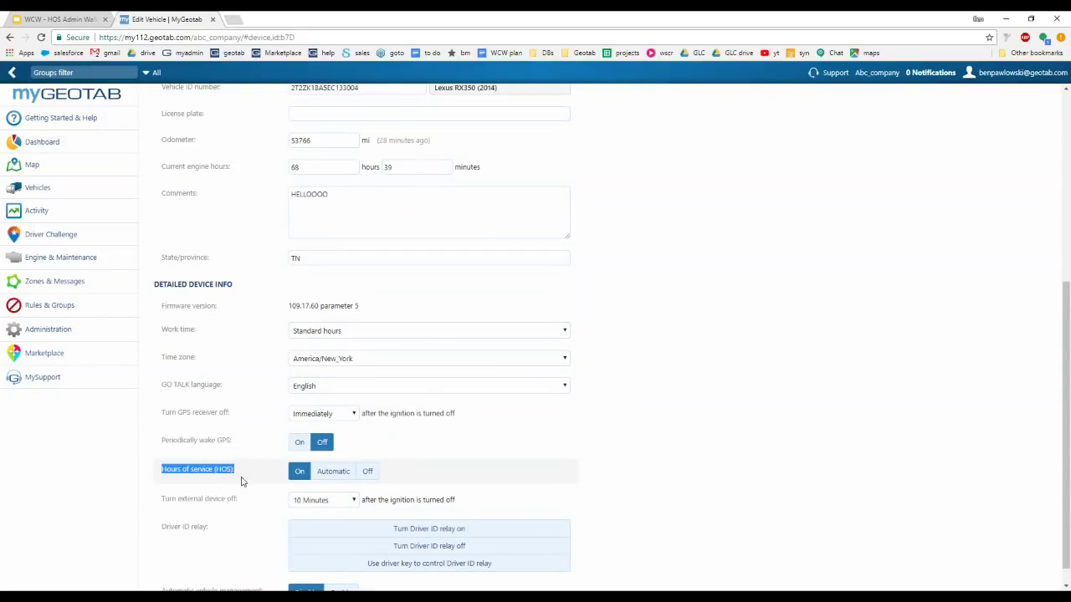
left_click(332, 475)
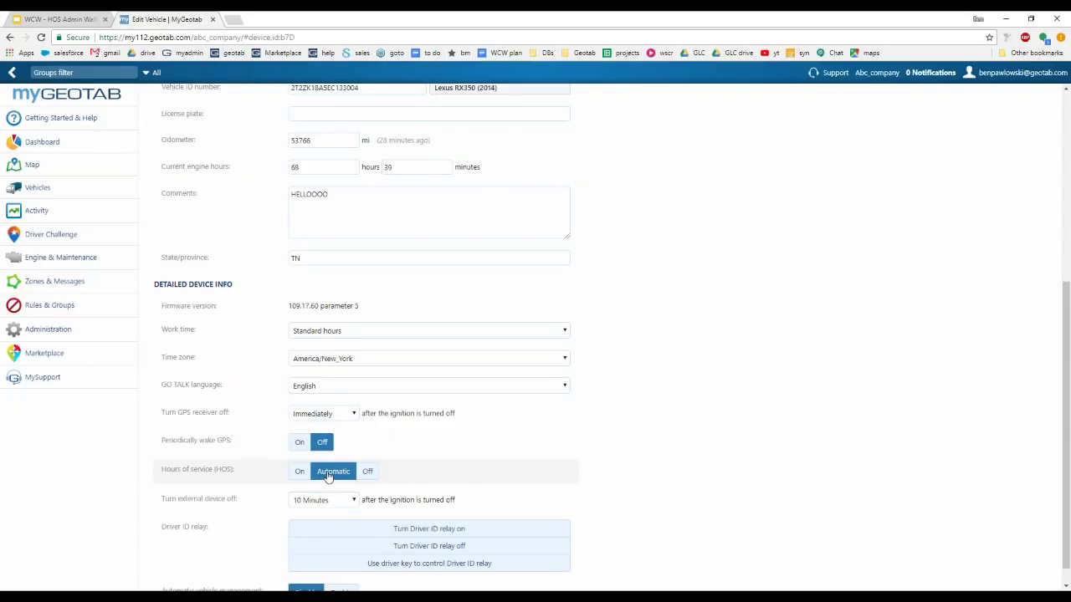
left_click(299, 481)
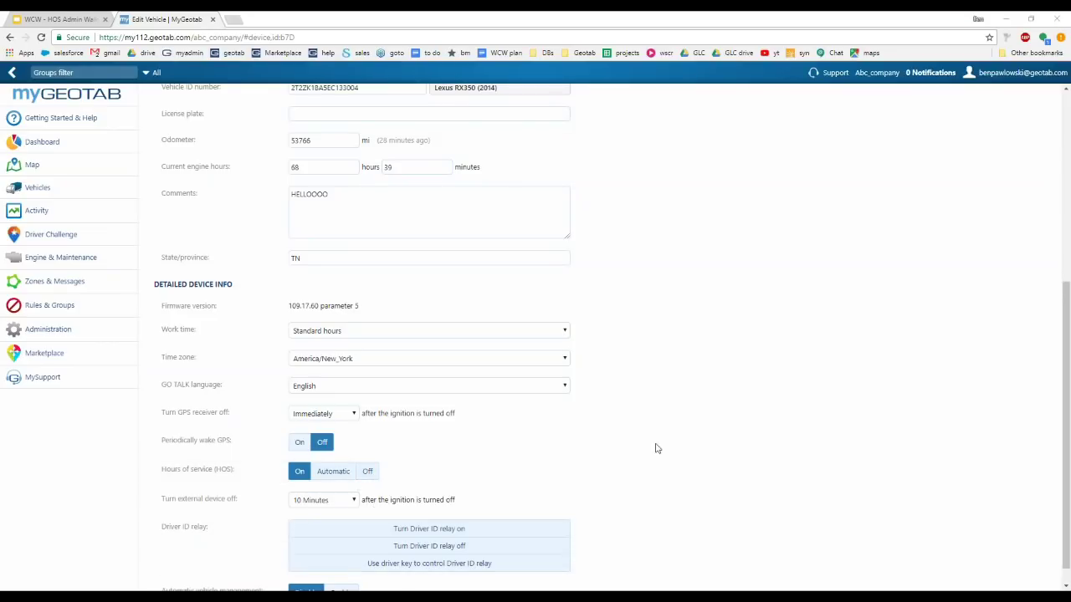
Review the vehicle's ID number, odometer and current engine hours in the device info
scroll(594, 410, "up", 3)
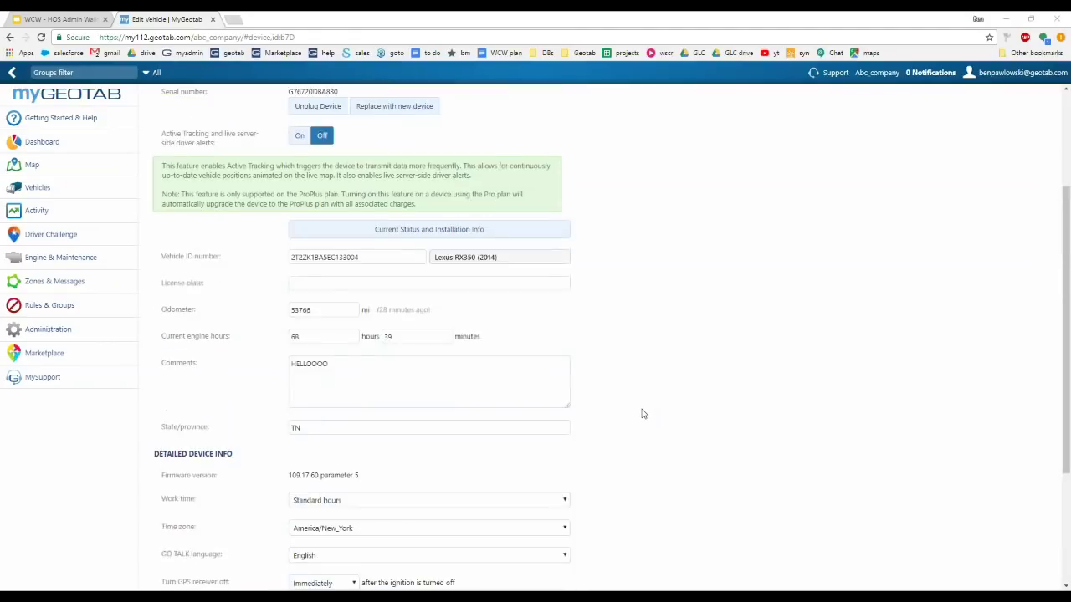
left_click(391, 310)
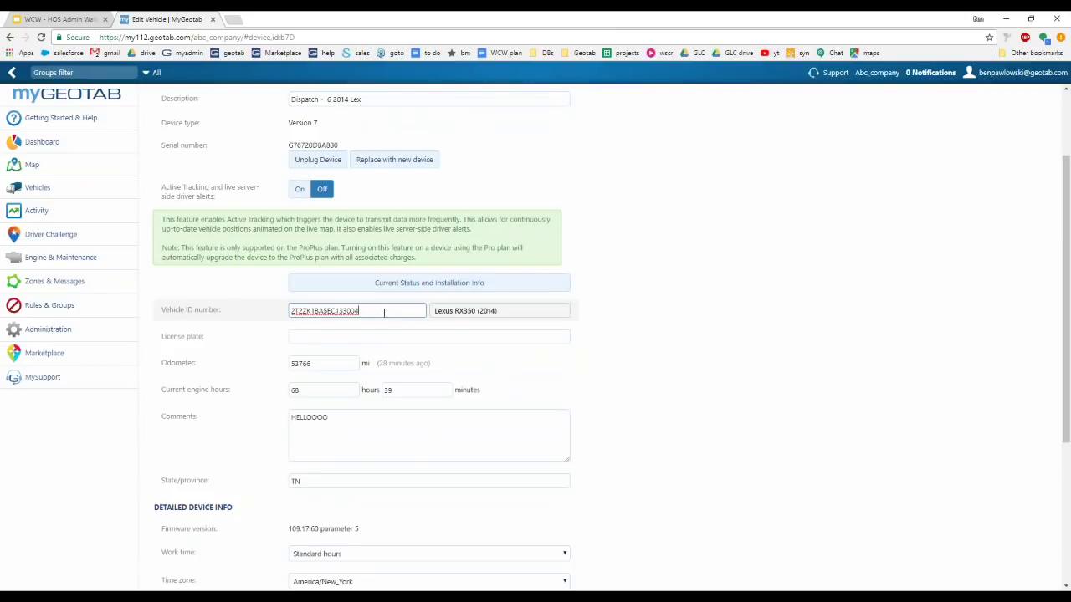
left_click(330, 364)
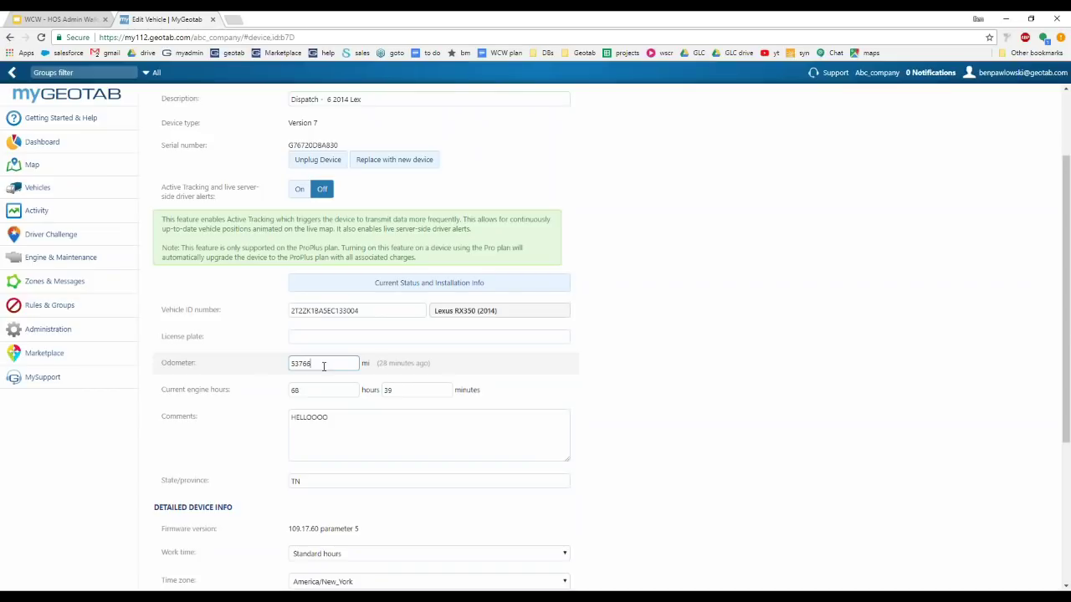
left_click(327, 389)
left_click(394, 390)
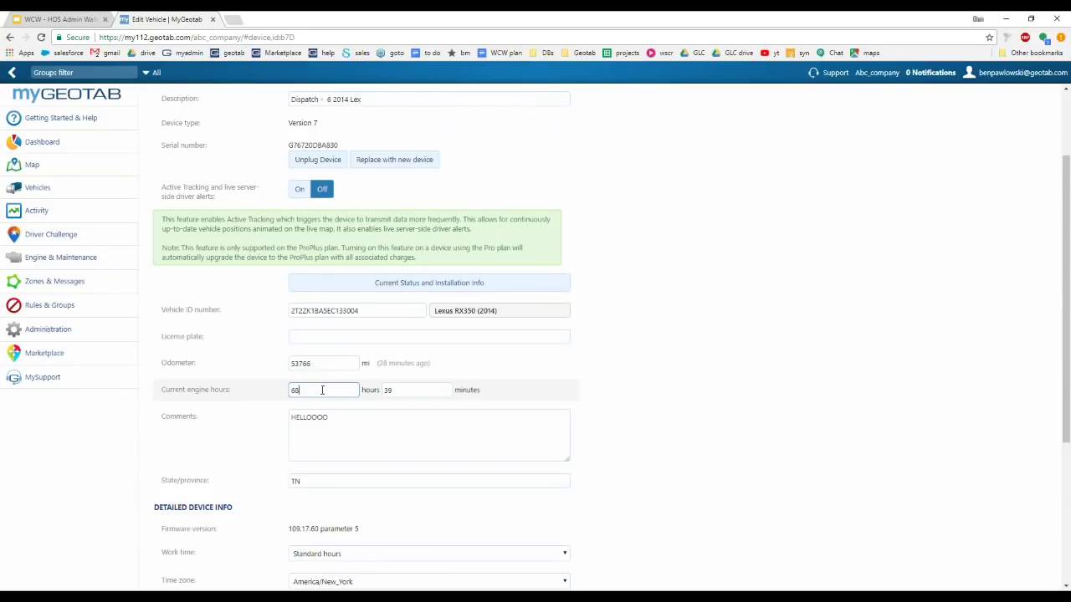
Open the list of trailers in the Engine & Maintenance section
left_click(70, 212)
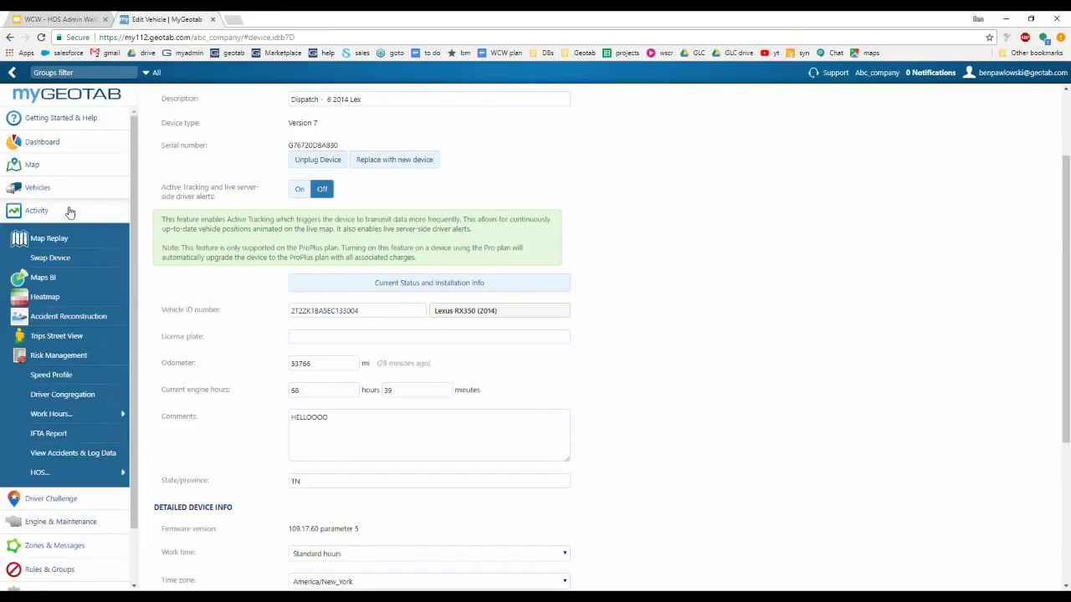
left_click(70, 212)
left_click(70, 259)
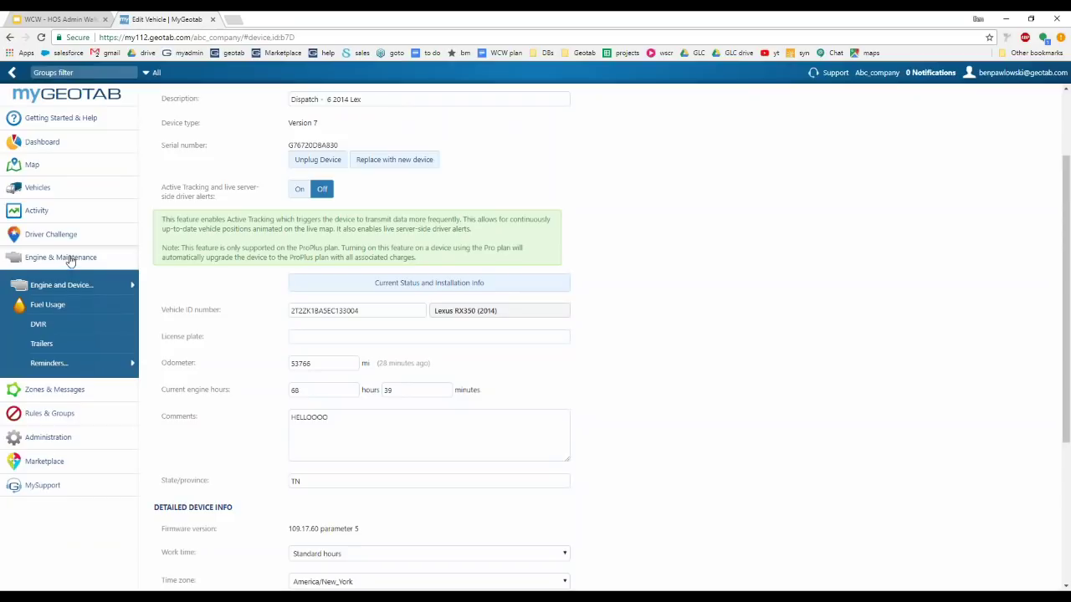
left_click(42, 344)
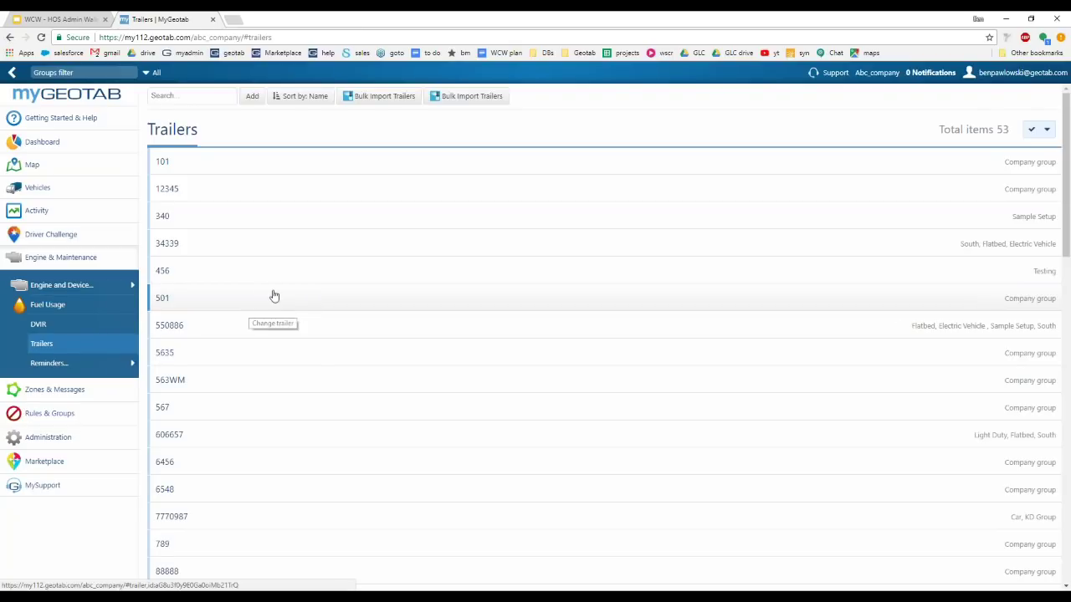
Add a new trailer named WCW Trailer with the comment "comment"
left_click(250, 98)
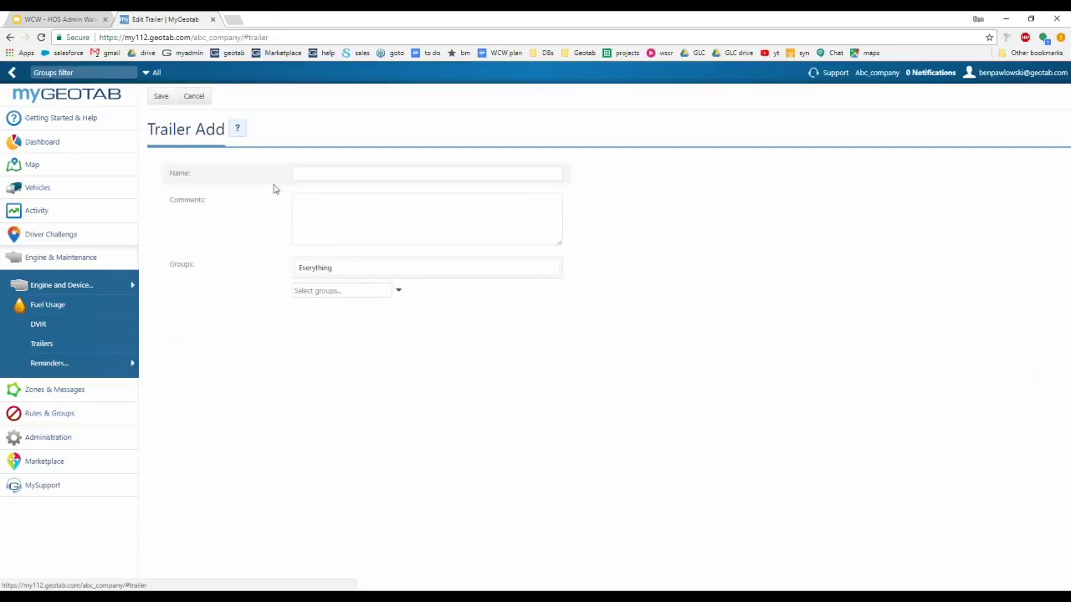
left_click(314, 174)
type("WCW Trailer")
left_click(314, 201)
type("comment")
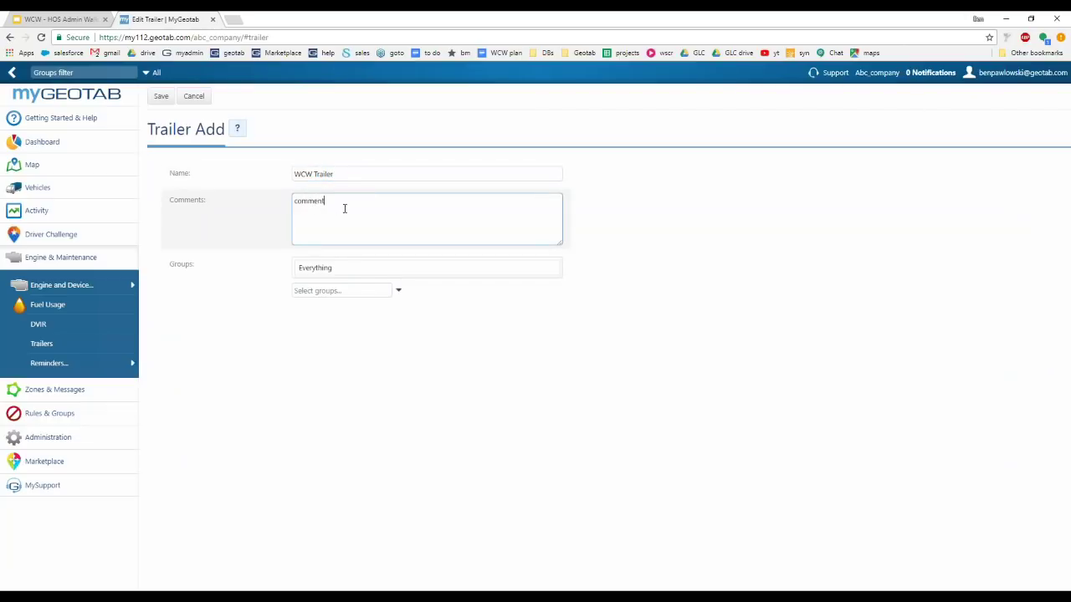
Assign the new trailer to the north group and save it
left_click(398, 292)
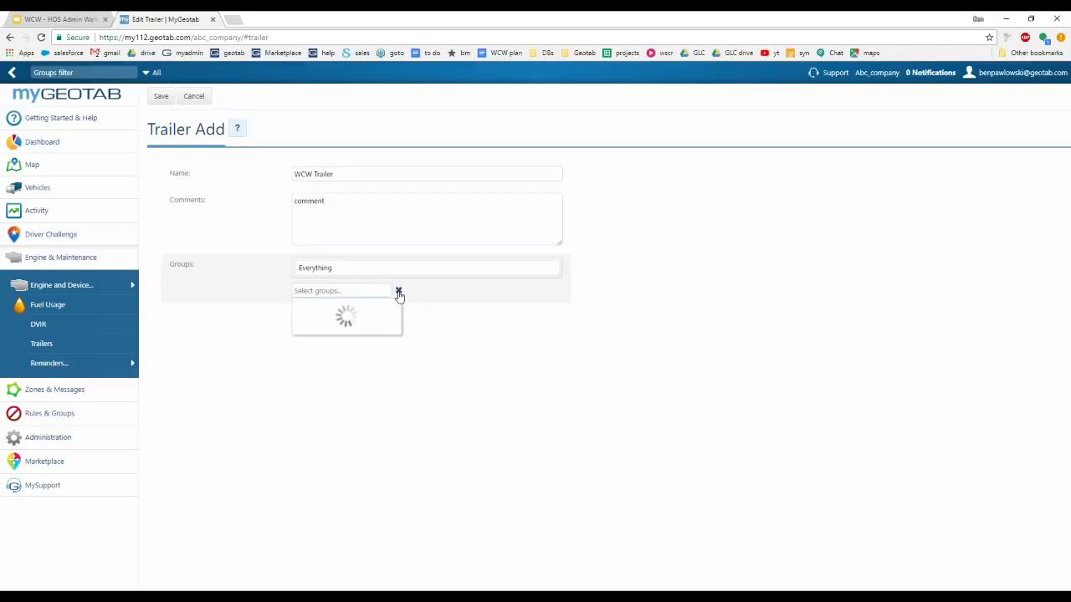
left_click(343, 334)
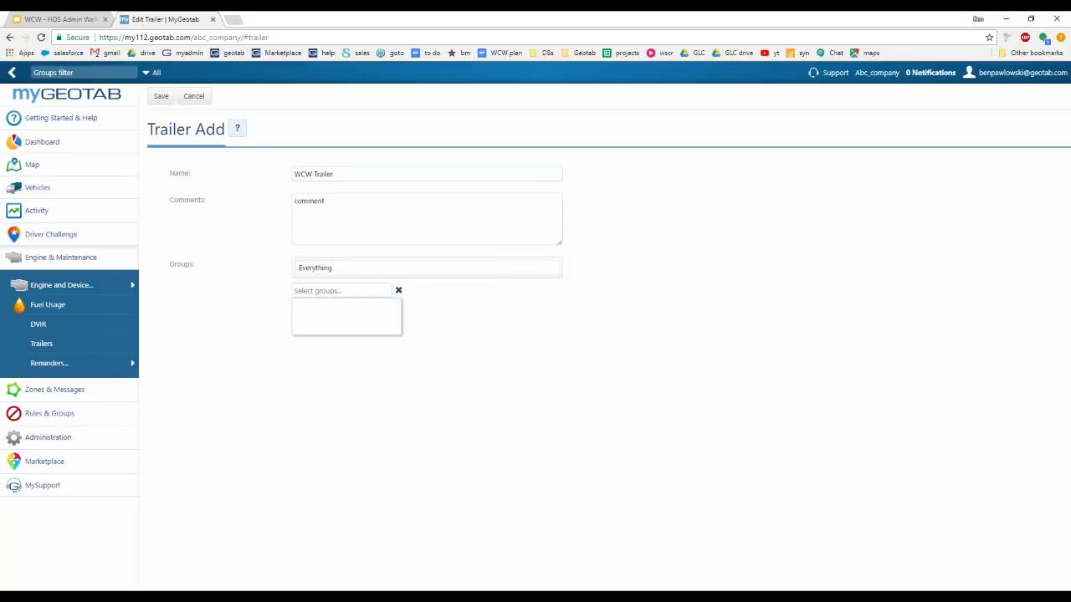
left_click(371, 383)
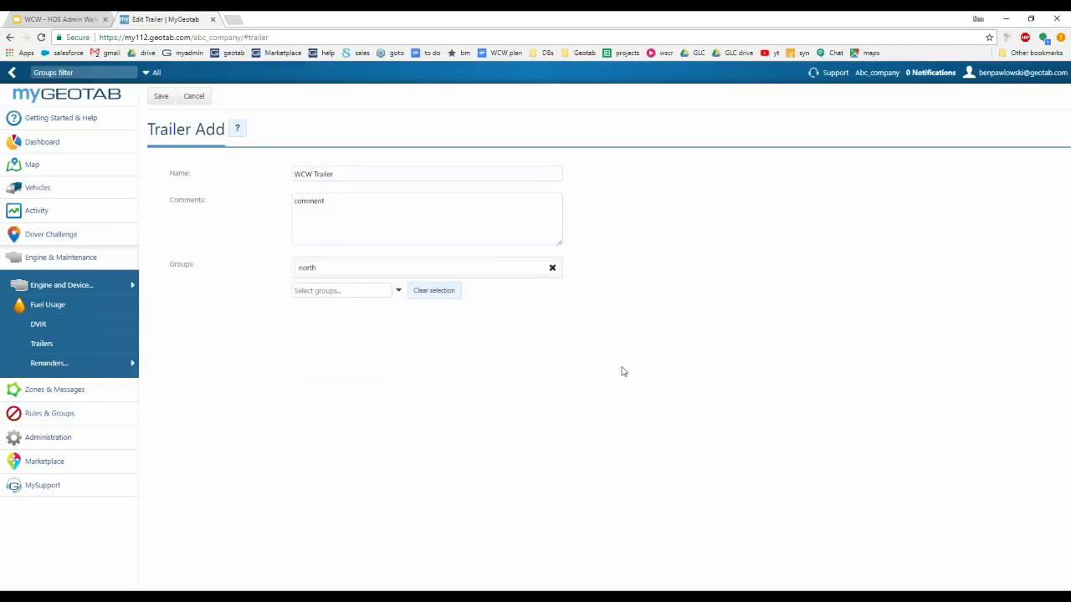
left_click(161, 97)
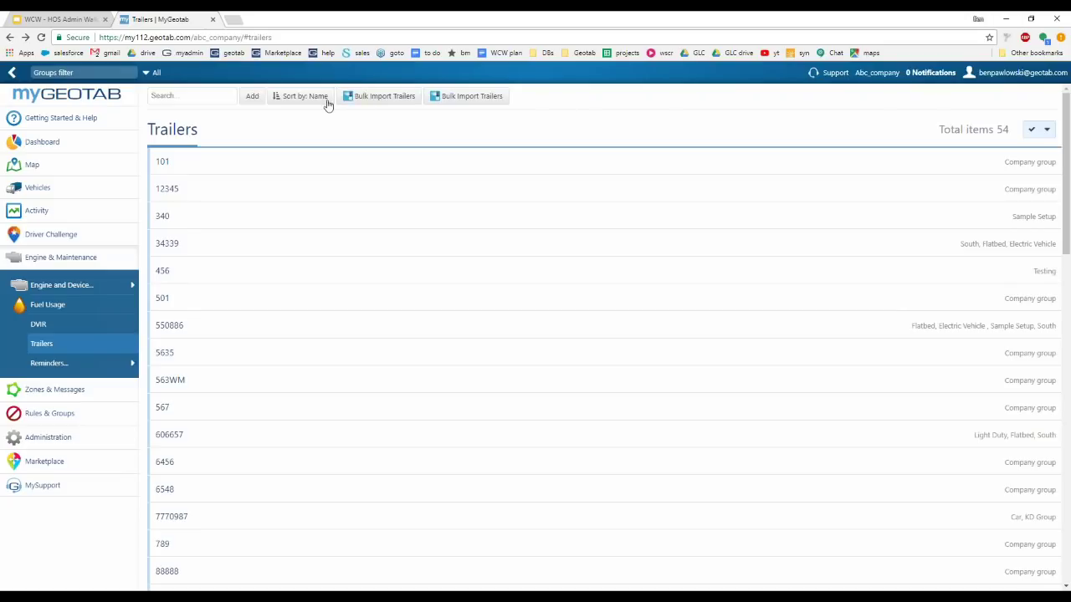
Try both bulk import options for the trailers and dismiss the resulting dialogs
left_click(377, 98)
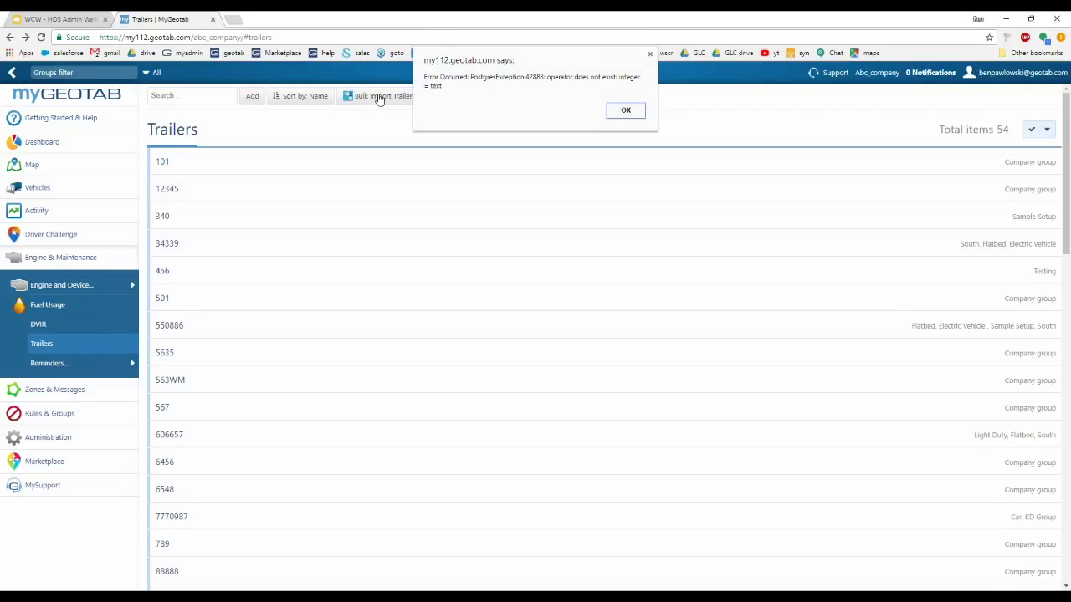
left_click(625, 109)
left_click(475, 106)
left_click(626, 110)
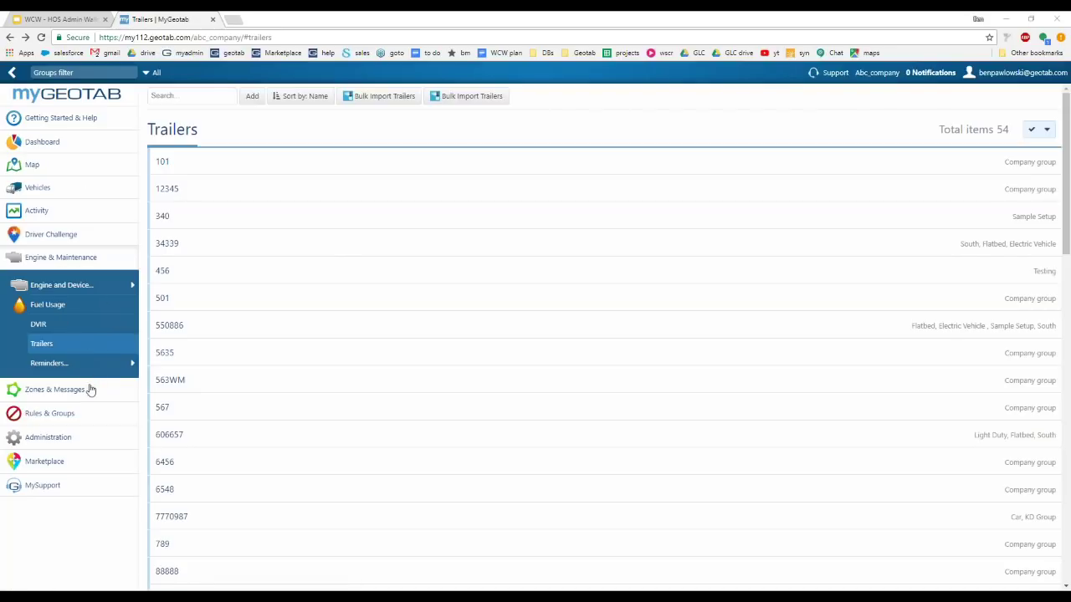
Start a new user from the Users list in the Administration section and set the username to wcwdriver
left_click(48, 437)
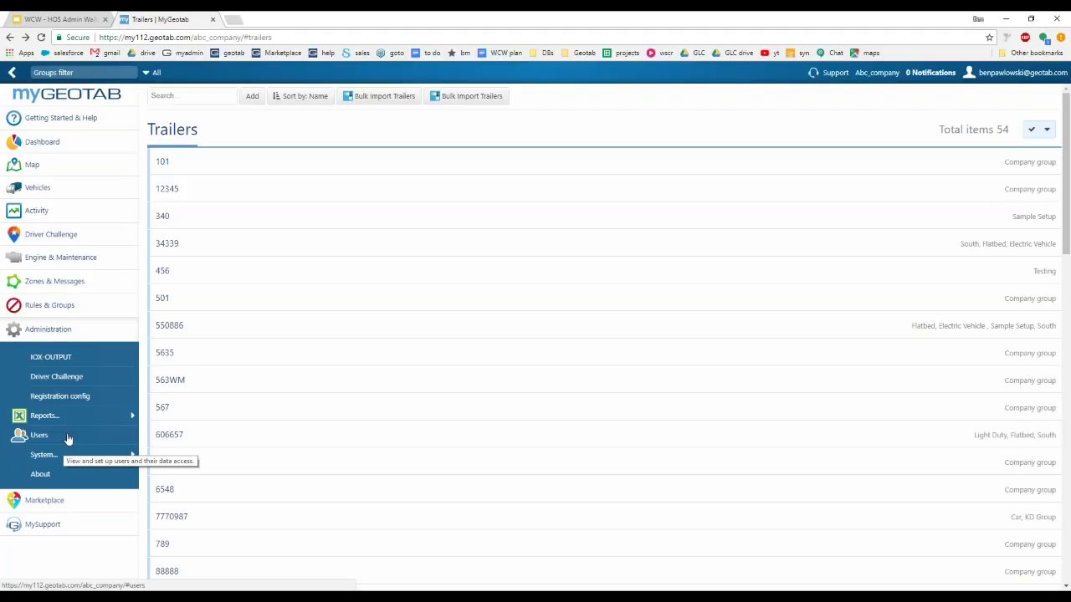
left_click(39, 441)
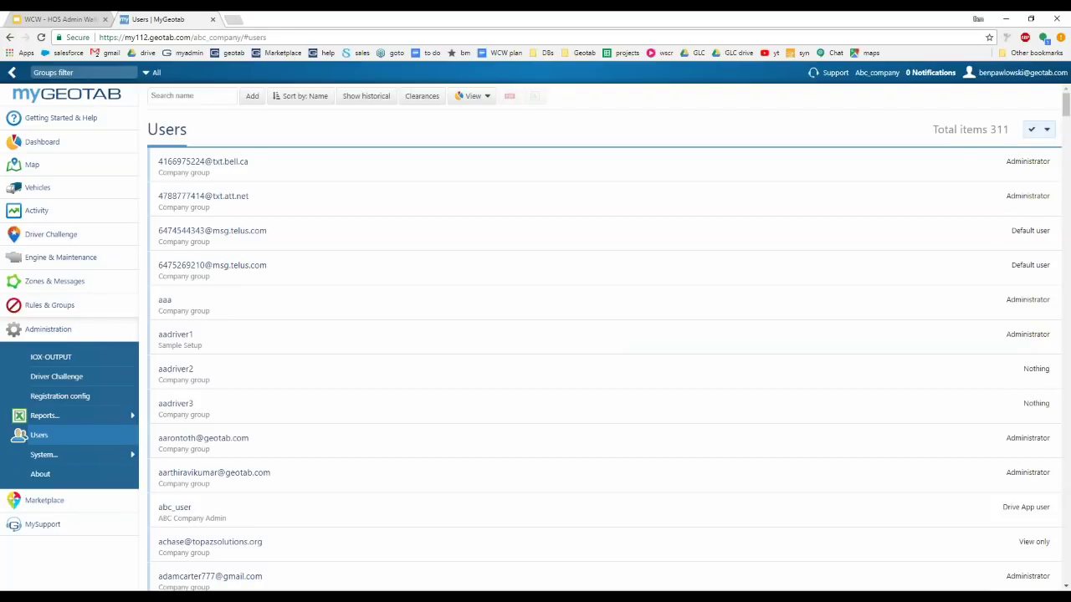
left_click(253, 98)
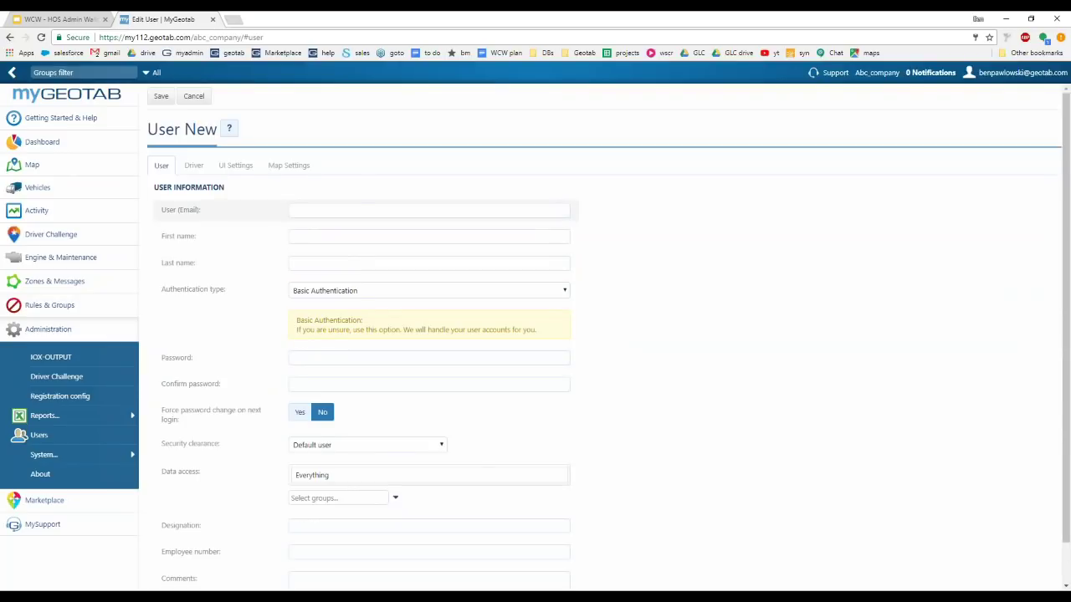
left_click(340, 210)
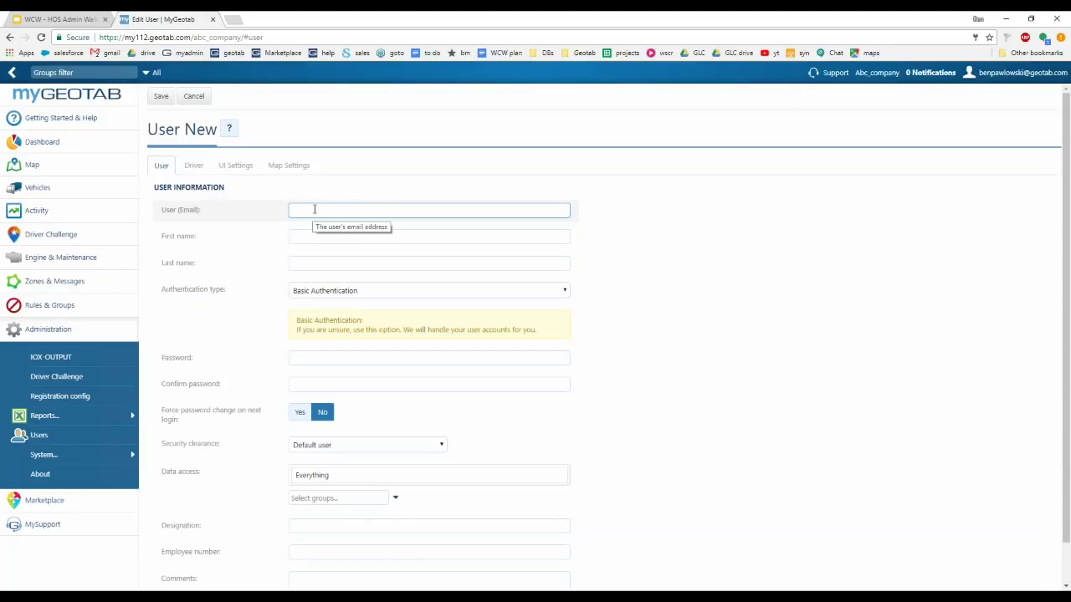
type("wcwdriver")
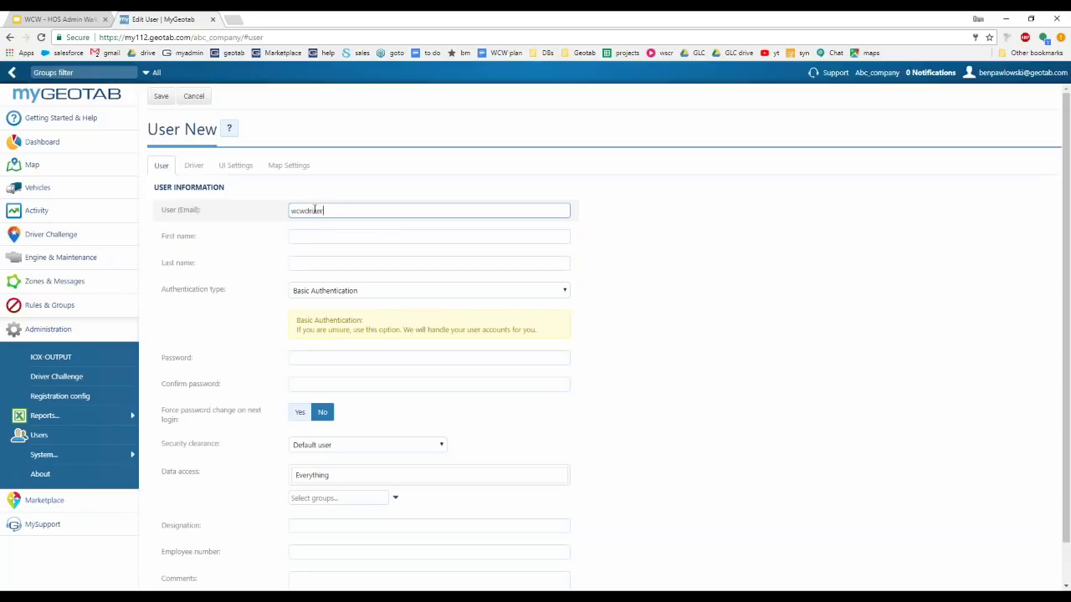
Set the new user's first name to wcw and last name to driver
left_click(350, 237)
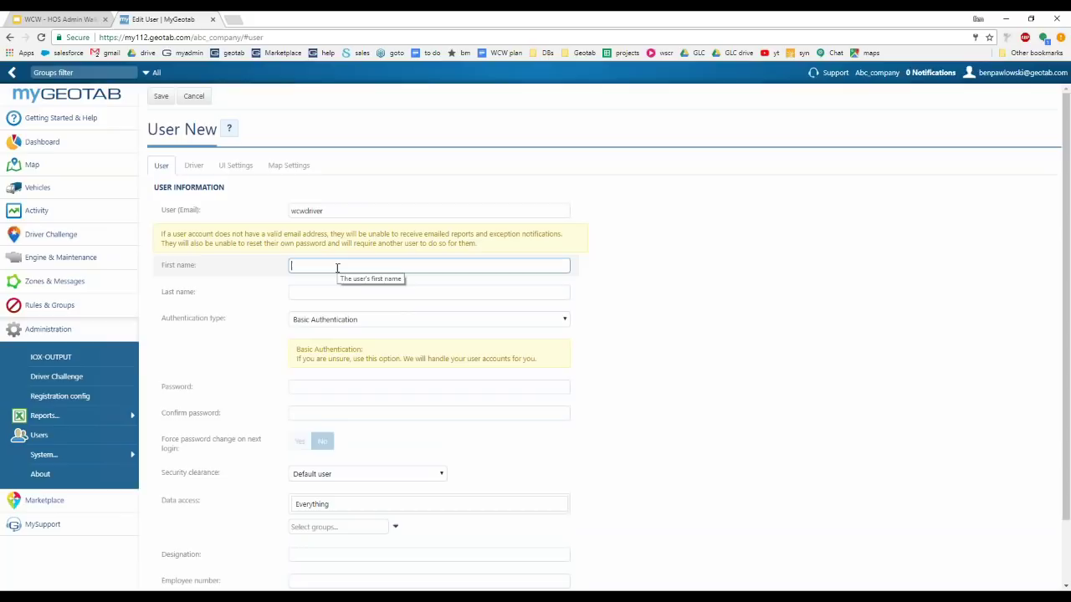
type("wcw")
key("Tab")
type("dri")
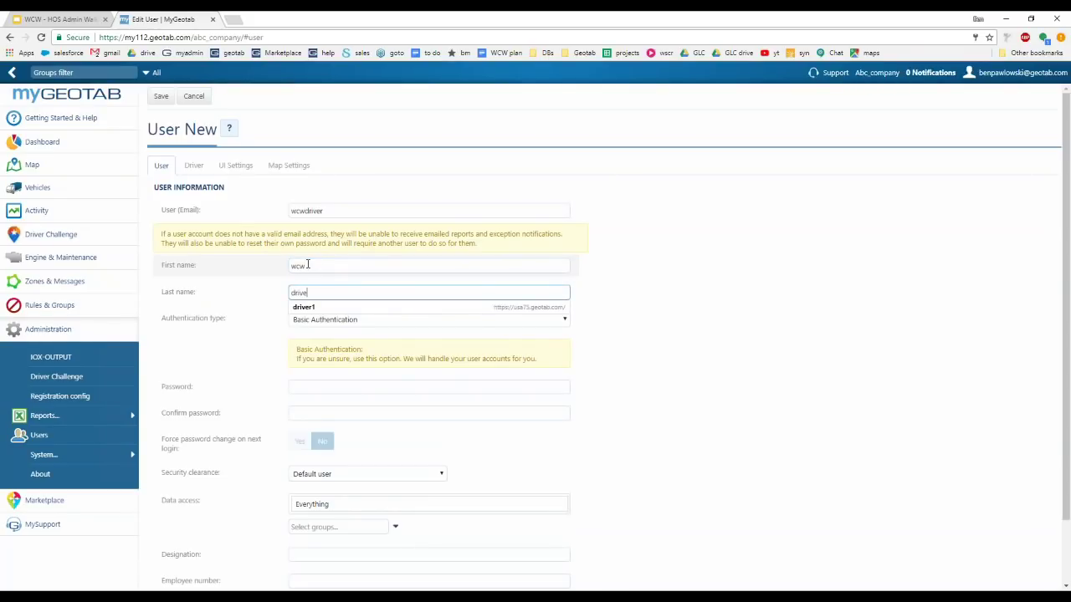
type("ver")
left_click(707, 369)
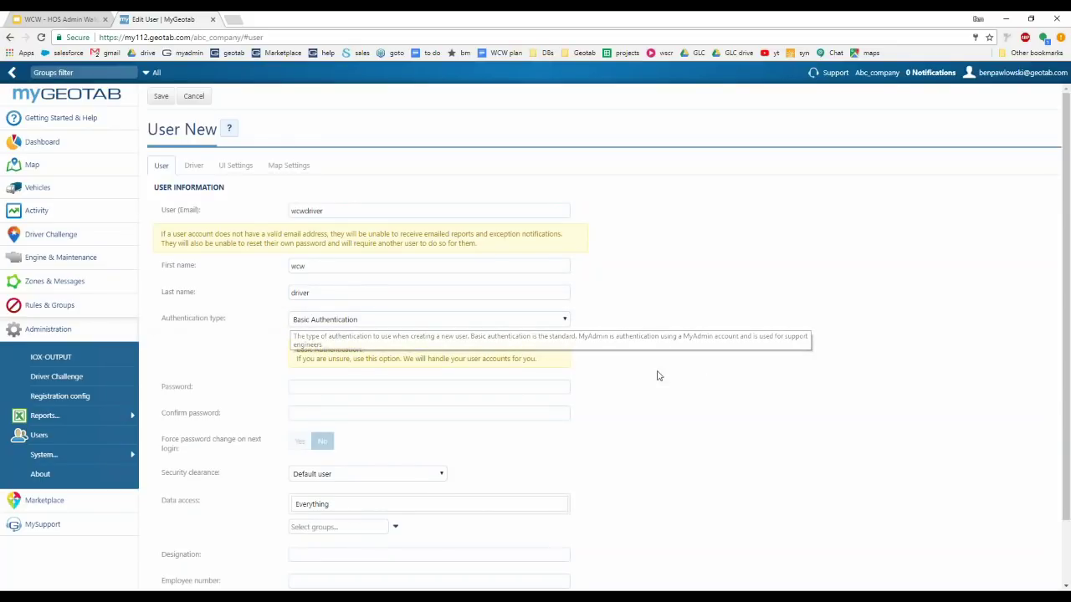
Enter the account password for the new user and repeat it in the confirmation field
scroll(701, 376, "down", 1)
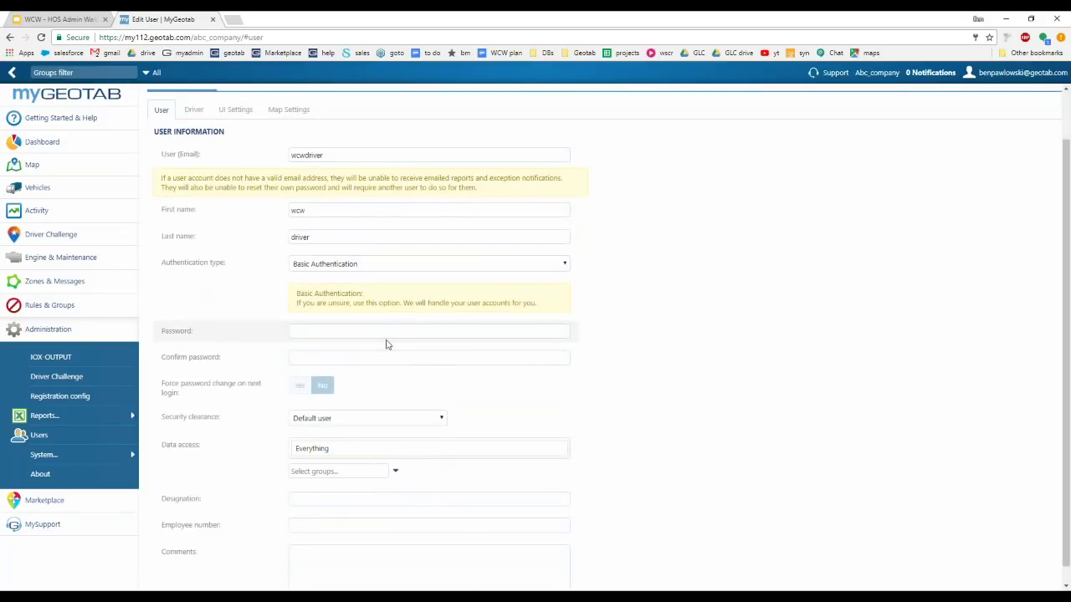
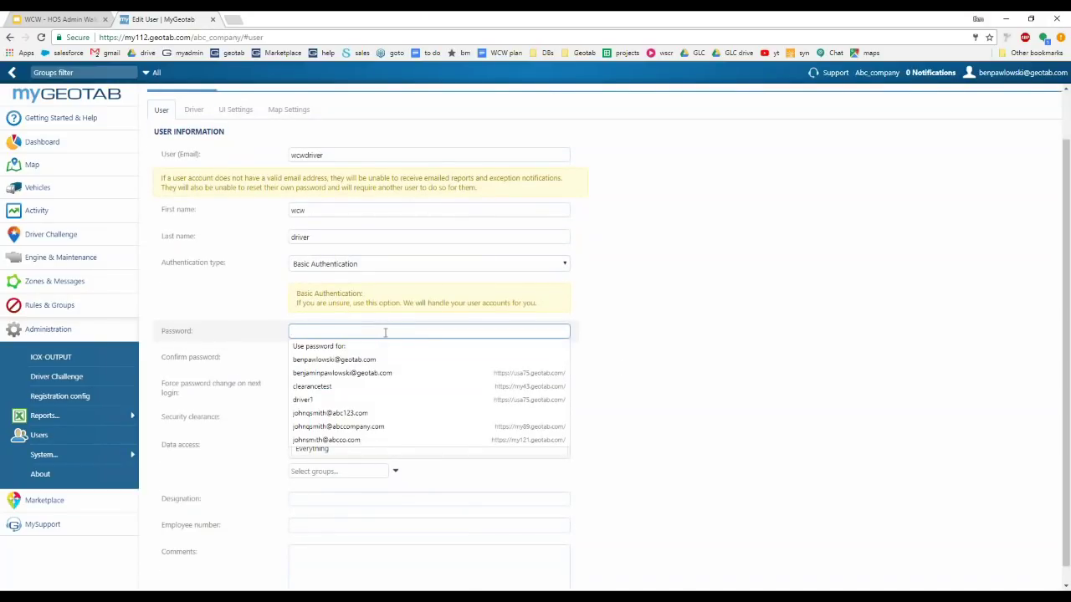
type("•••••••••")
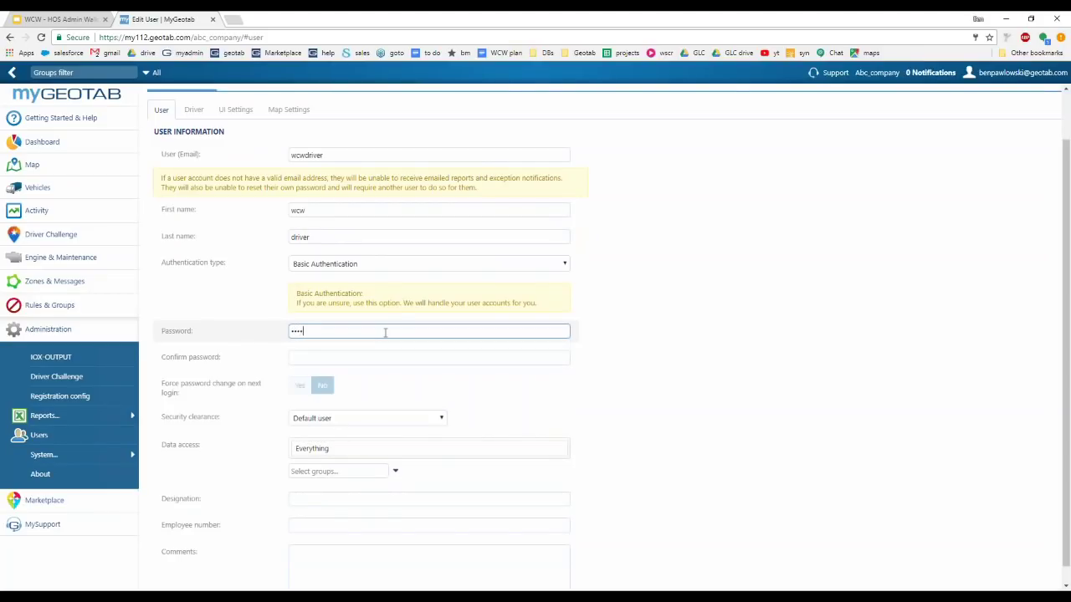
key("Tab")
type("•••••••••")
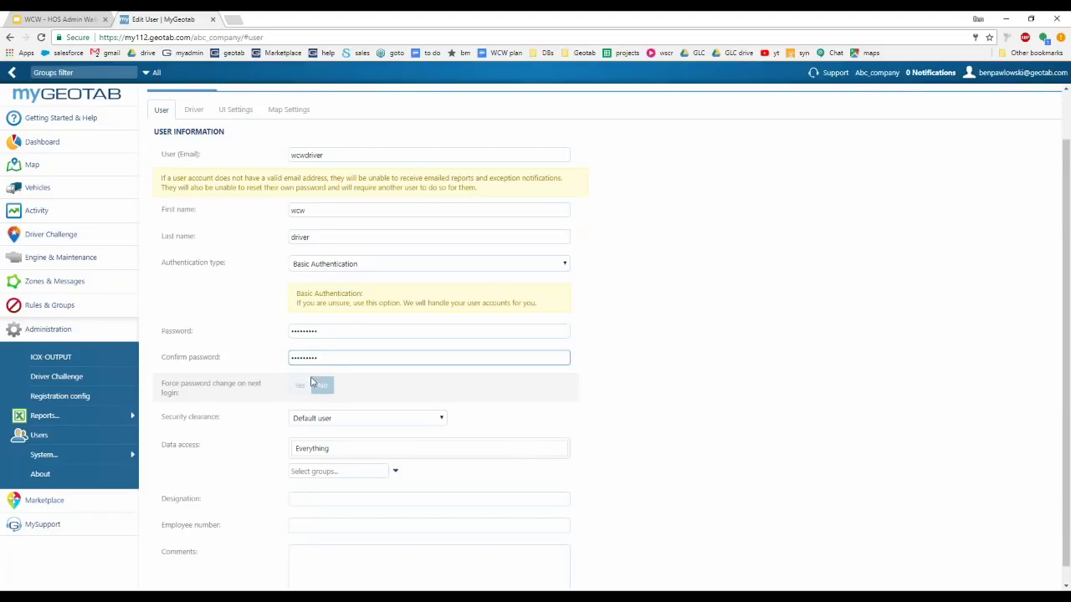
Set the new user's security clearance to Drive App user
left_click(202, 162)
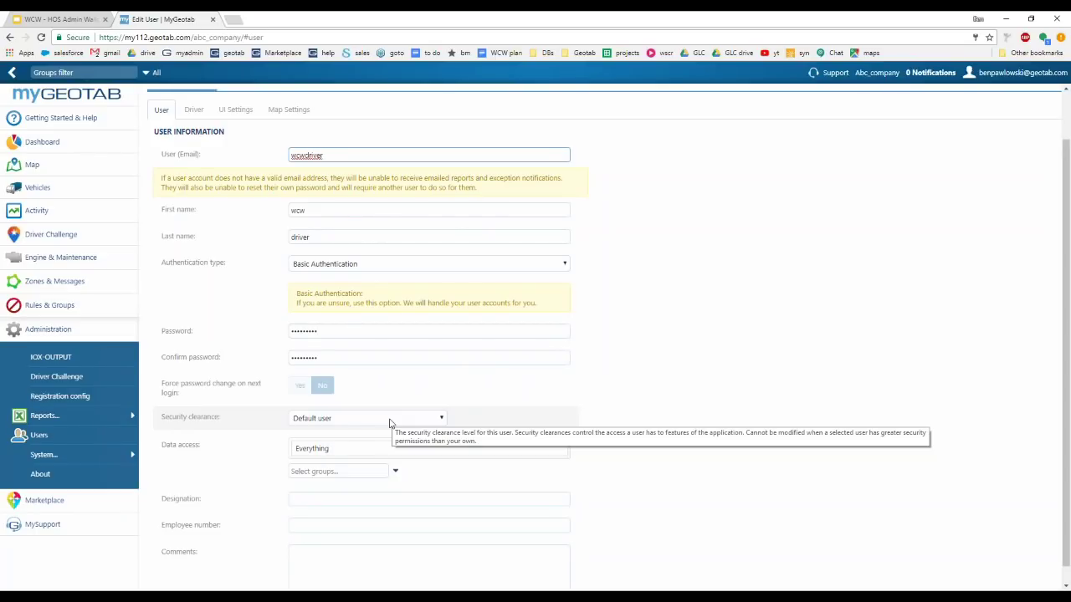
left_click(389, 422)
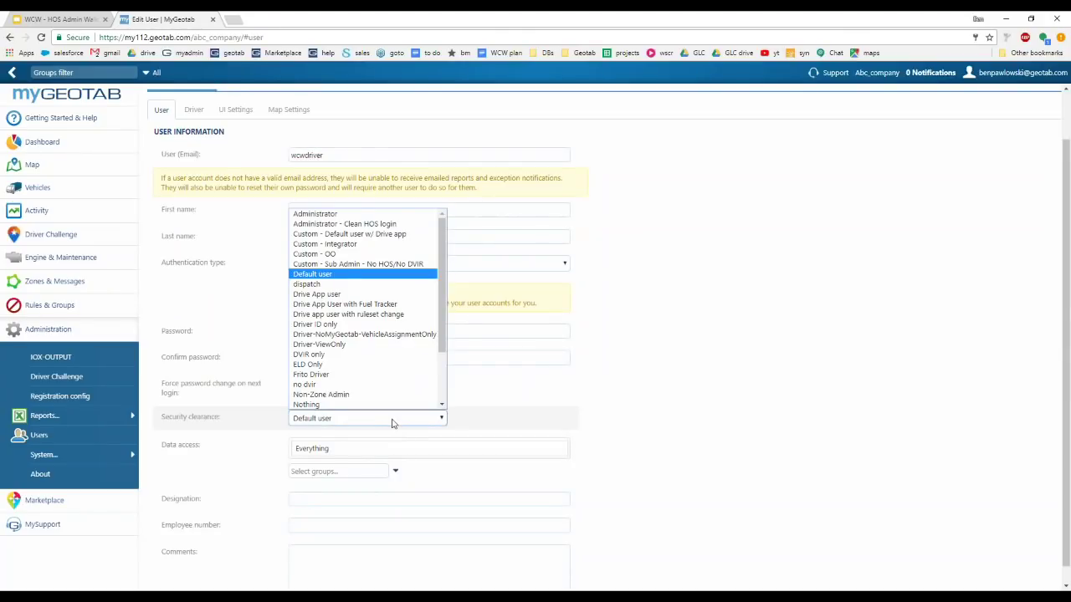
left_click(356, 294)
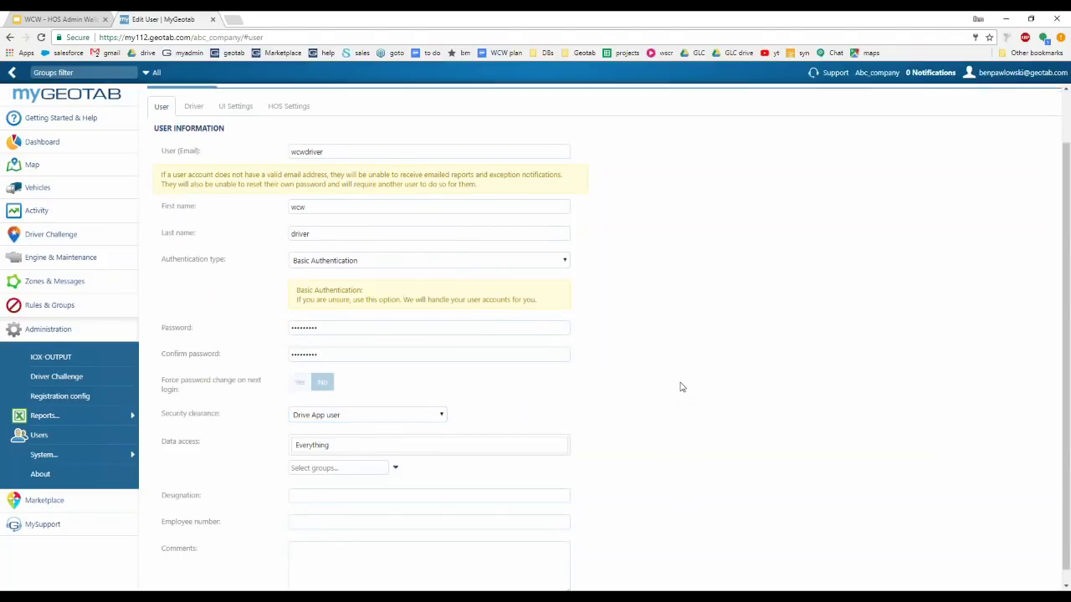
Limit the new user's data access to the north group under Regions
scroll(519, 397, "down", 1)
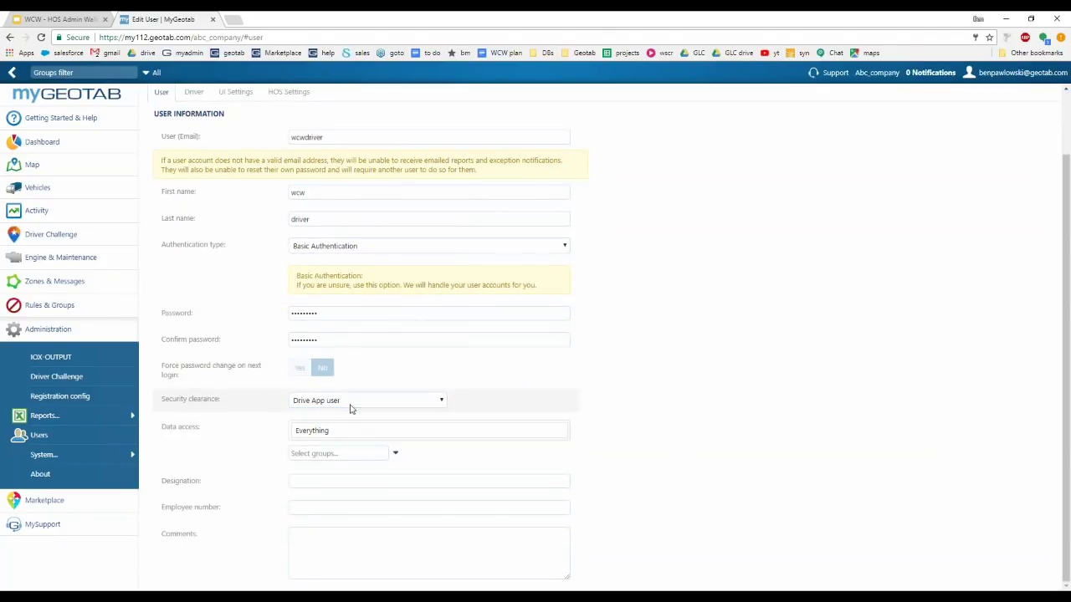
left_click(398, 455)
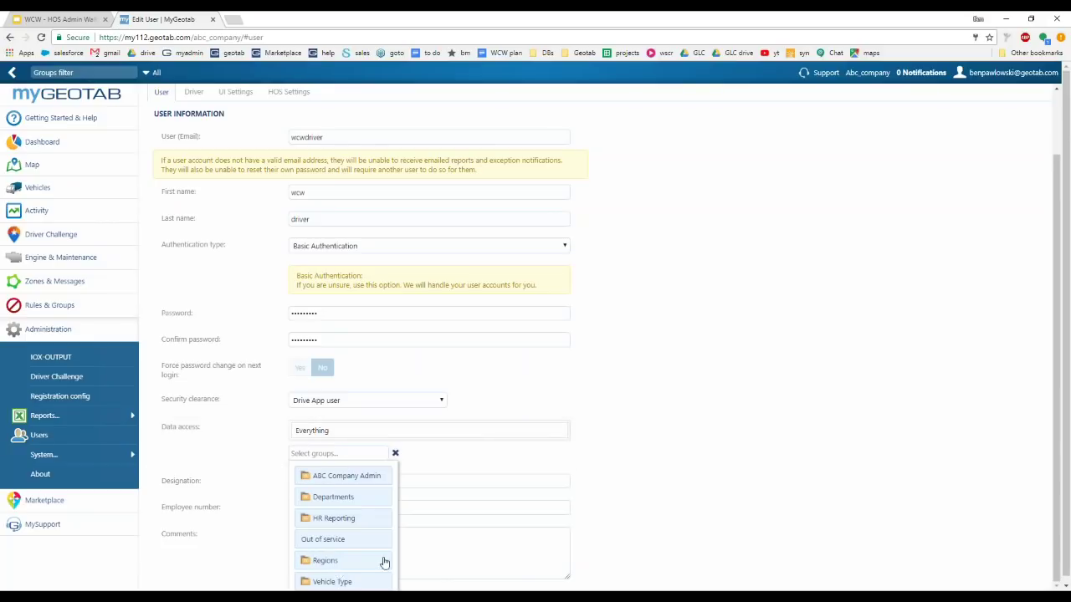
left_click(334, 560)
left_click(335, 544)
left_click(663, 474)
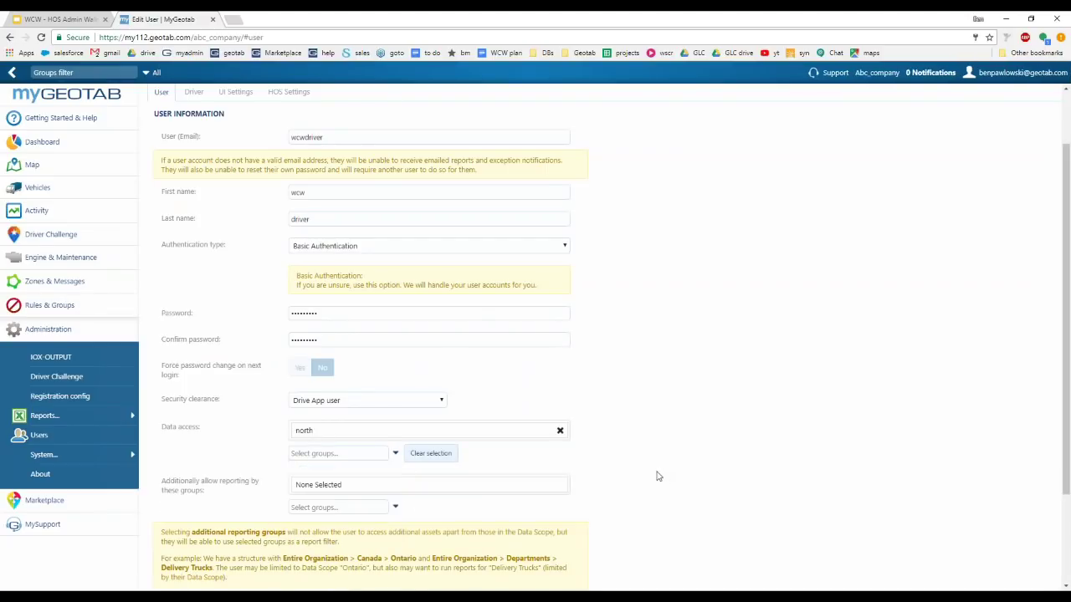
Mark the new user as a driver in the driver settings
scroll(546, 465, "down", 3)
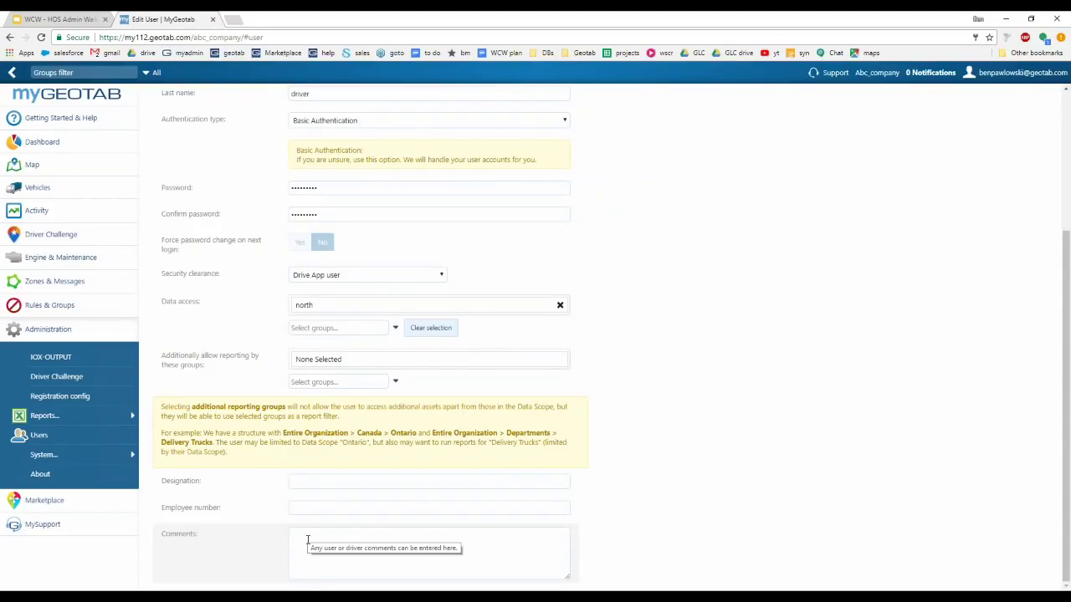
scroll(634, 456, "up", 5)
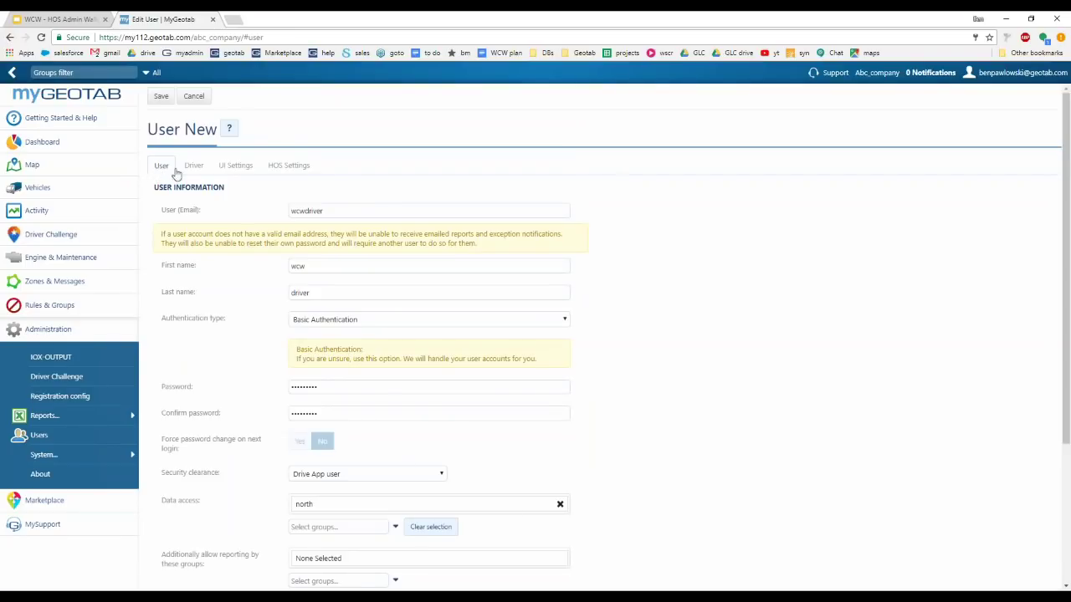
left_click(194, 168)
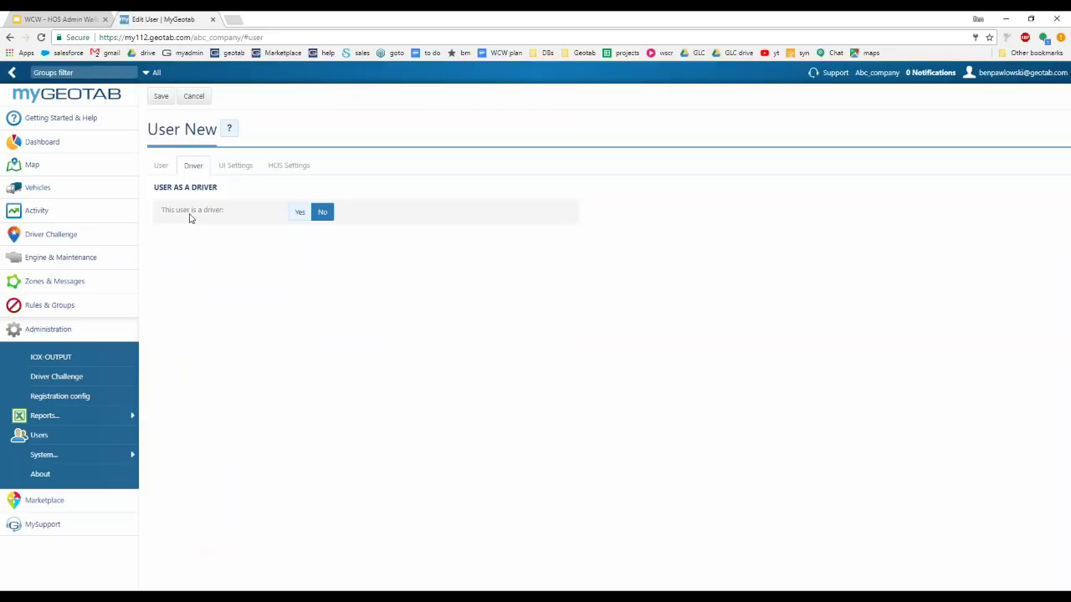
left_click_drag(165, 211, 231, 213)
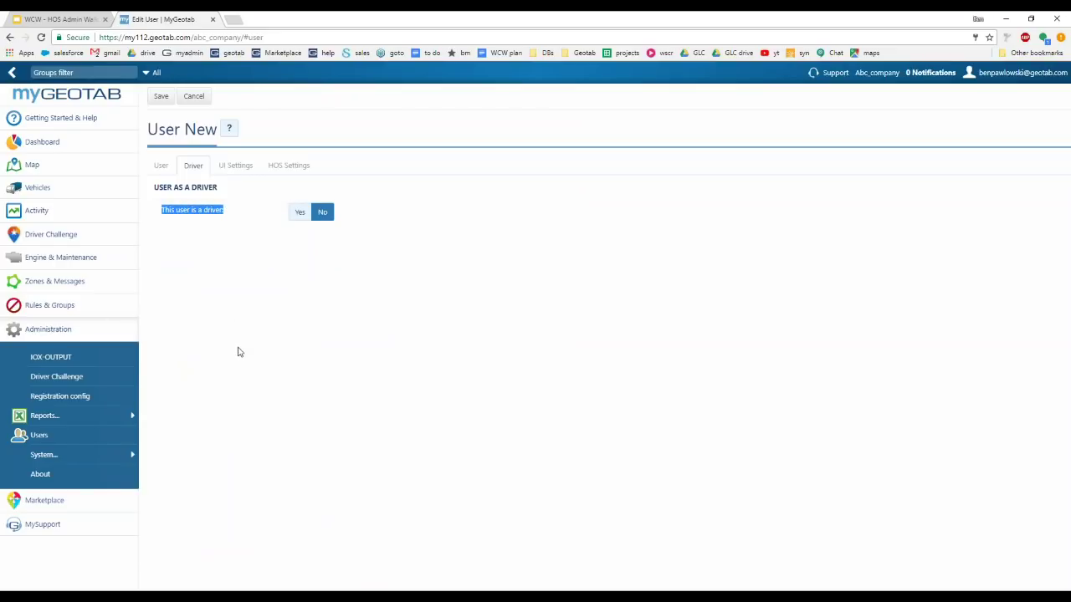
left_click(299, 211)
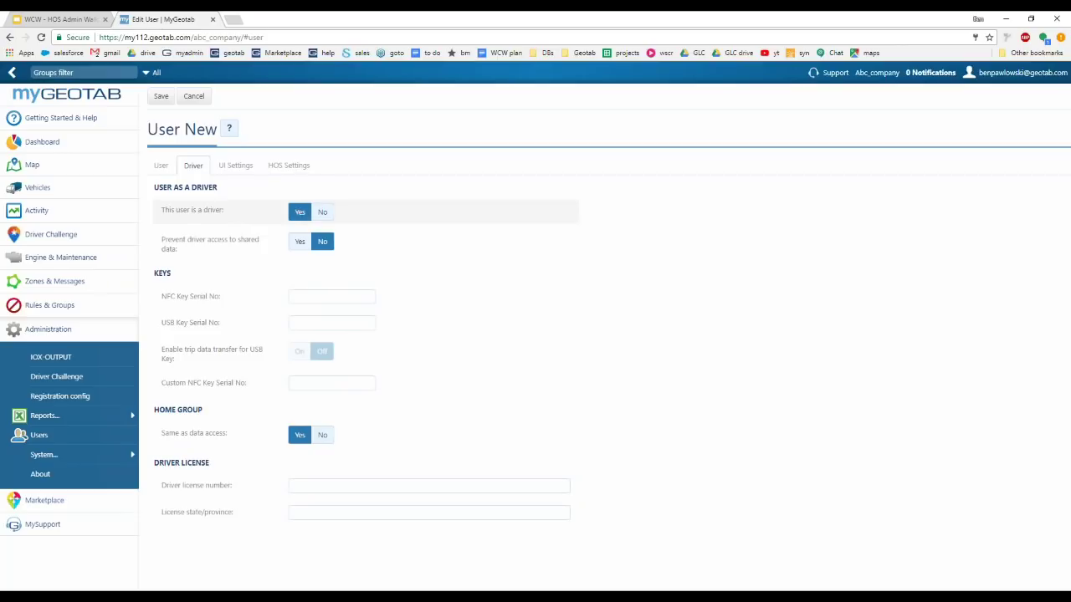
Check the user's security clearance and turn on preventing driver access to shared data in the driver settings
left_click(162, 166)
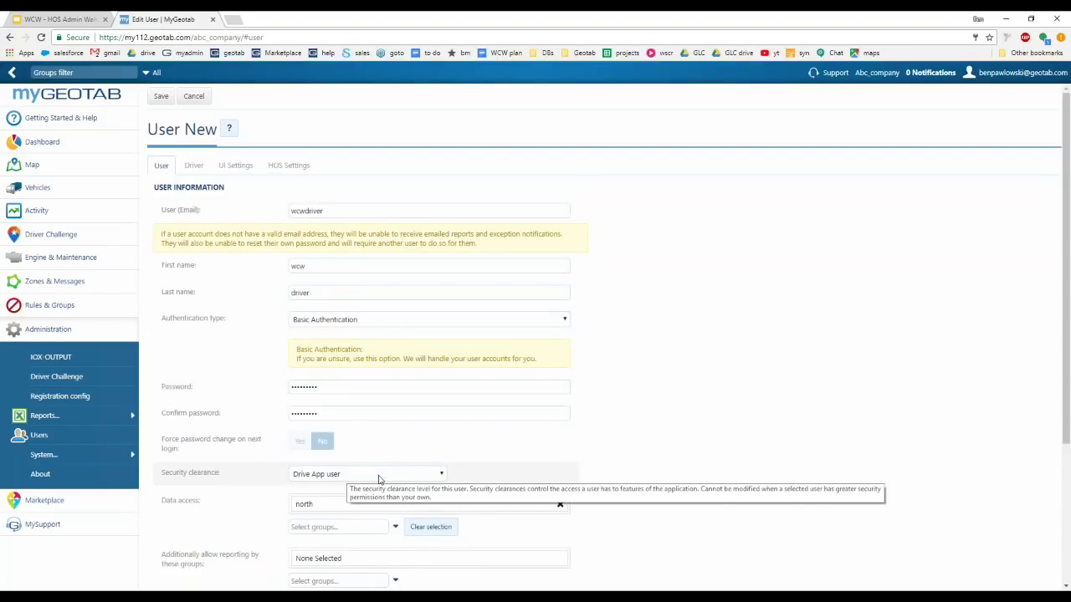
left_click(194, 172)
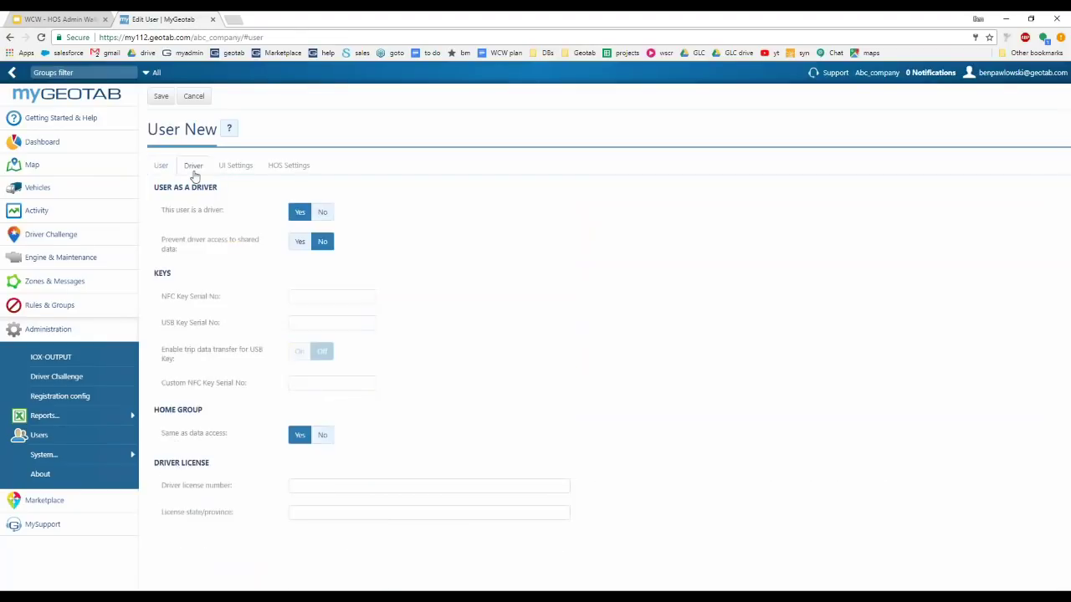
left_click(298, 246)
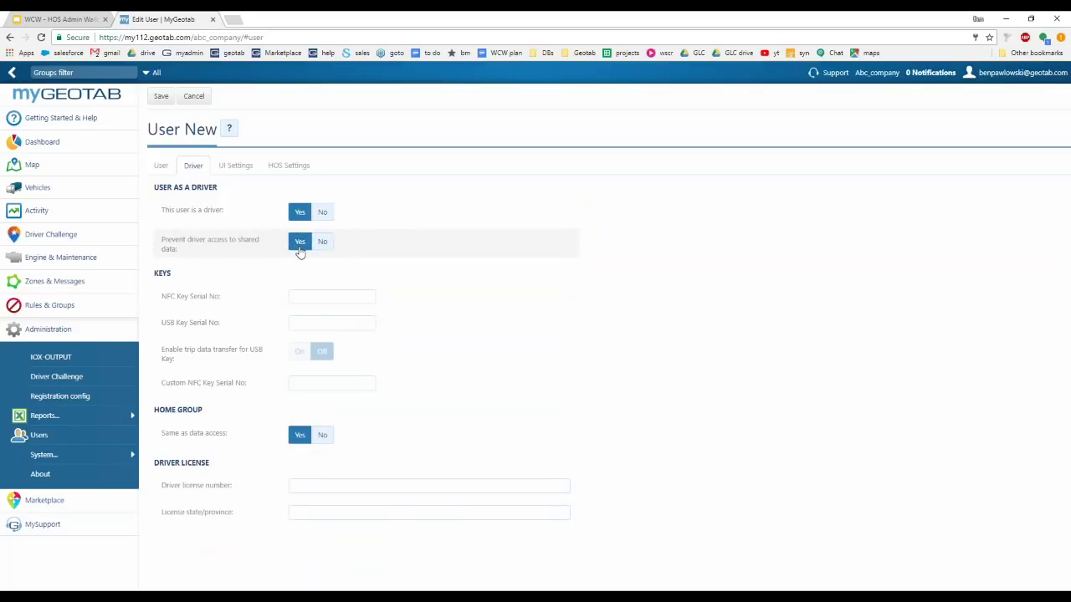
Review the new user's regional settings, including distance system, fuel economy measurement and the available time zones
left_click(235, 168)
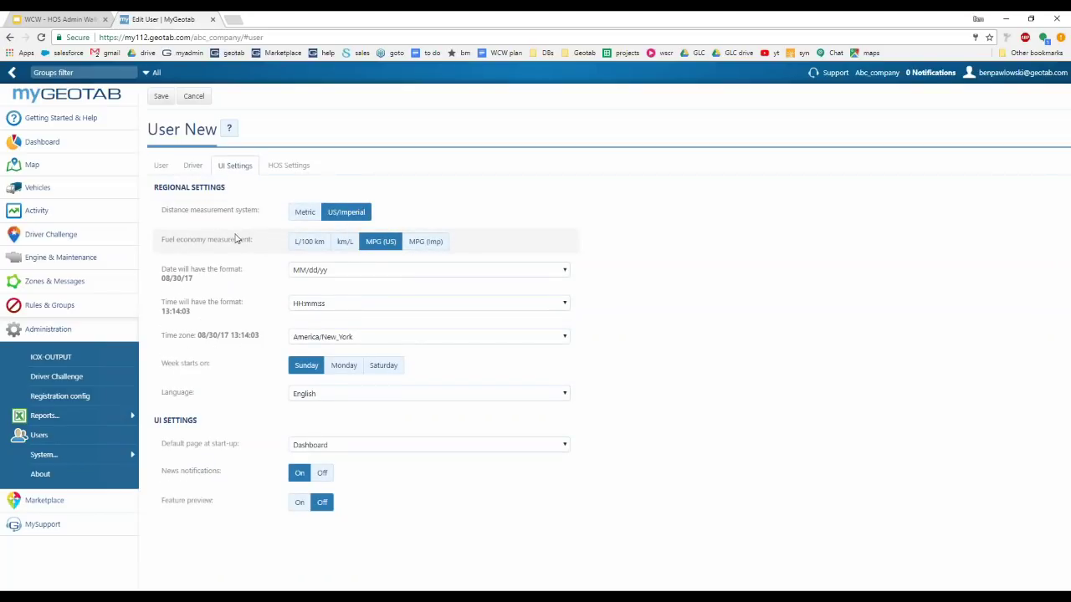
mouse_move(333, 215)
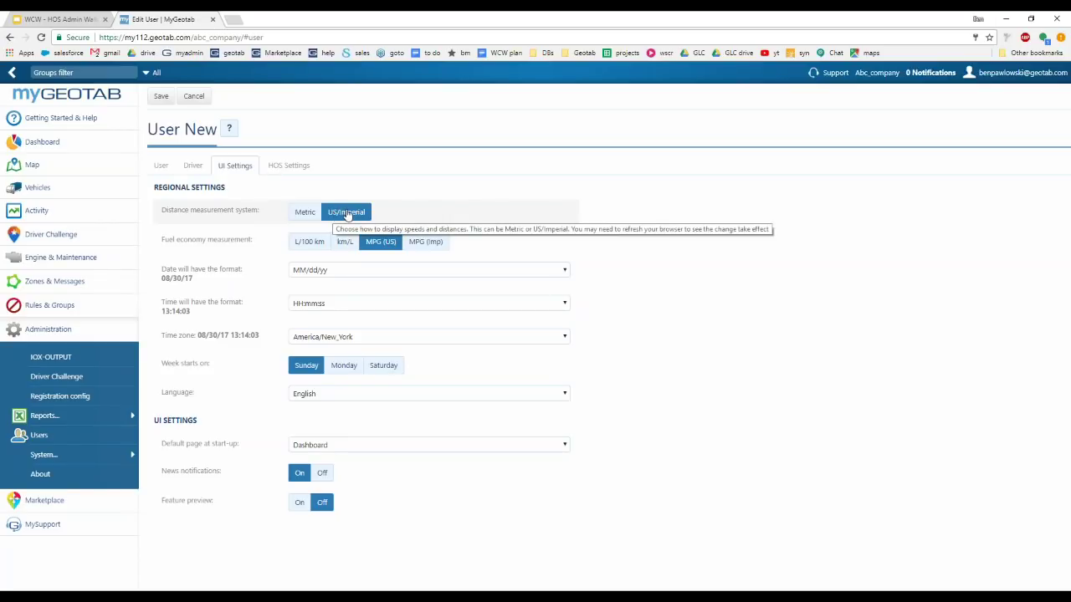
mouse_move(375, 248)
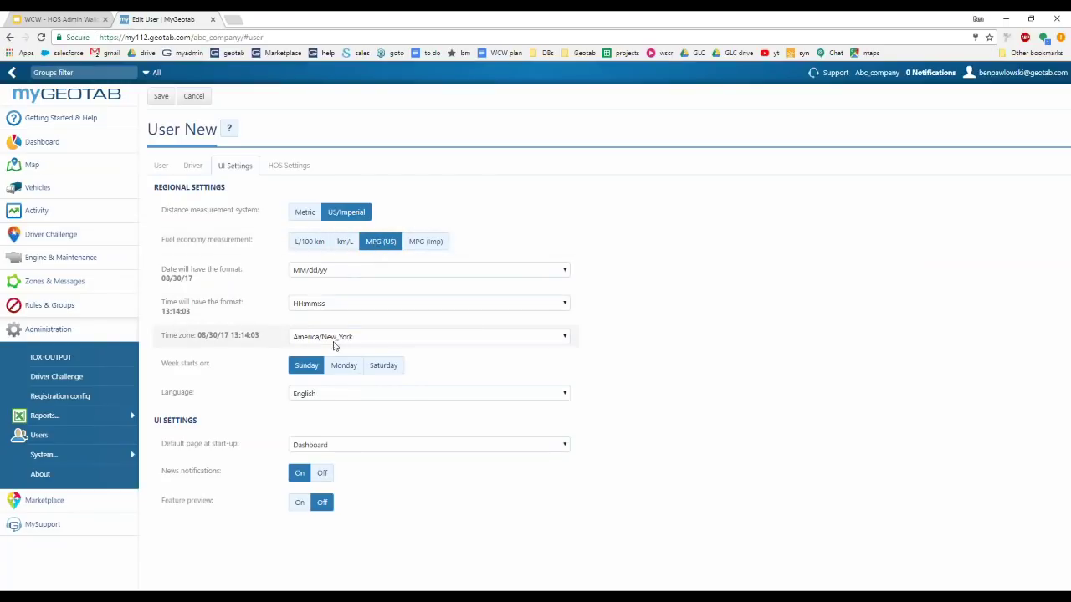
mouse_move(379, 336)
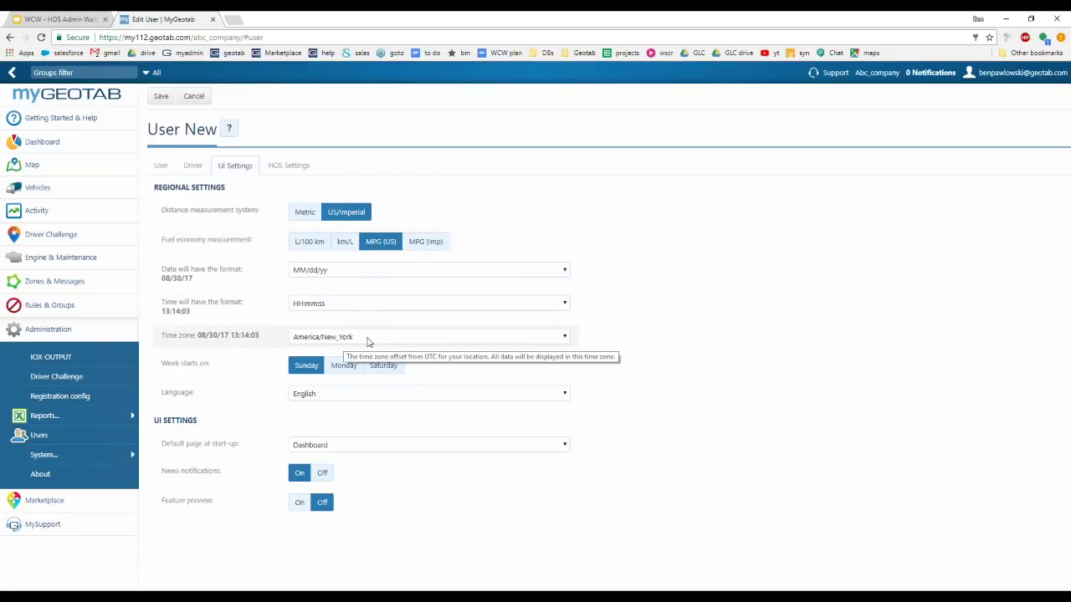
left_click(369, 339)
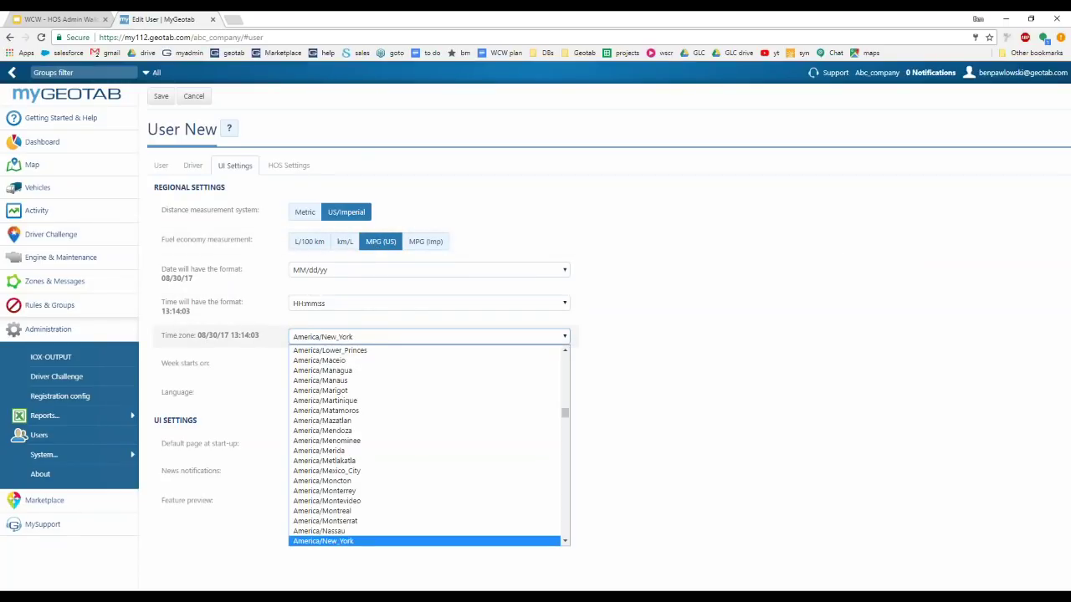
left_click(370, 339)
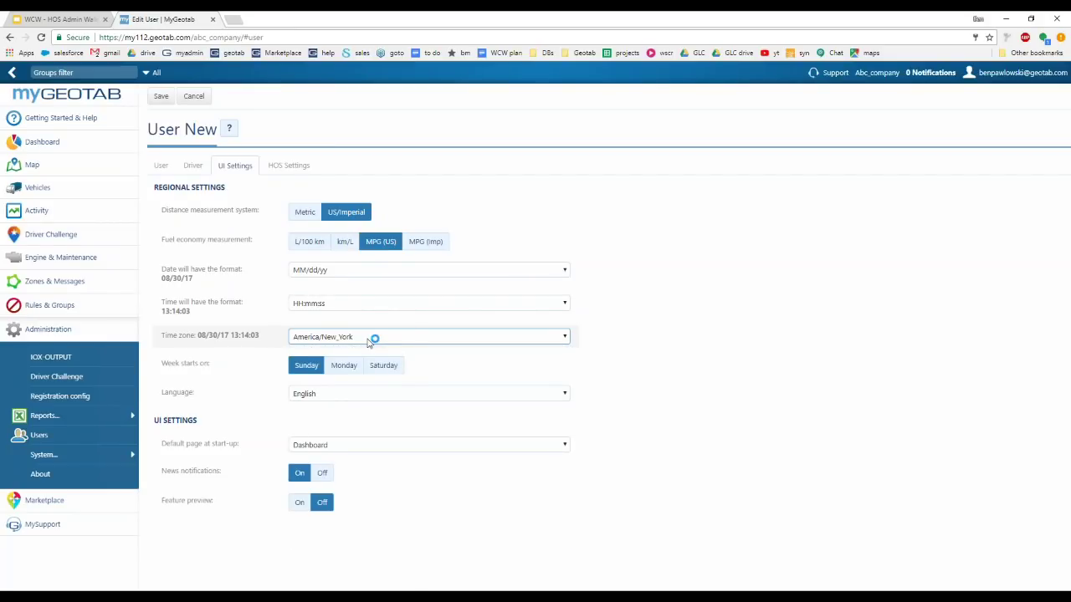
Set the new user's HOS ruleset to USA Property 60-hour/7-day and dismiss the offer to save the password
left_click(285, 167)
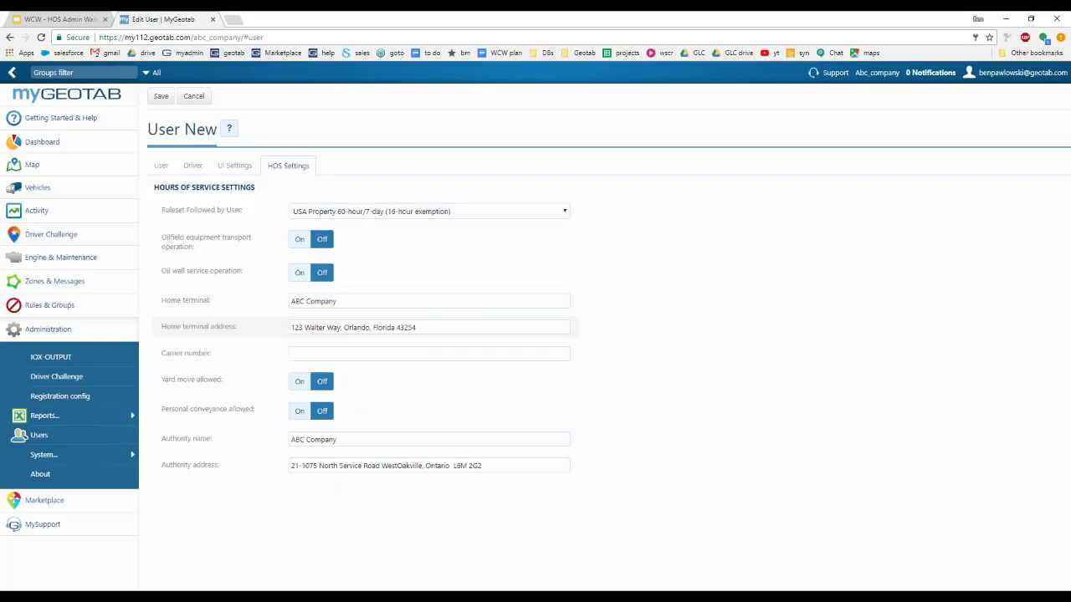
left_click_drag(154, 210, 254, 215)
left_click(402, 213)
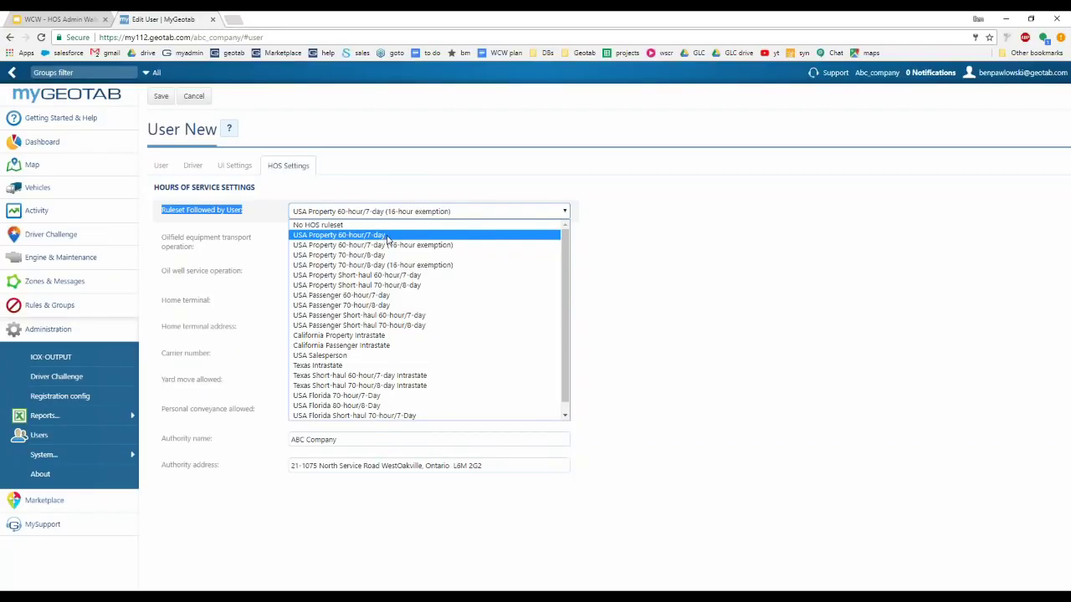
left_click(387, 237)
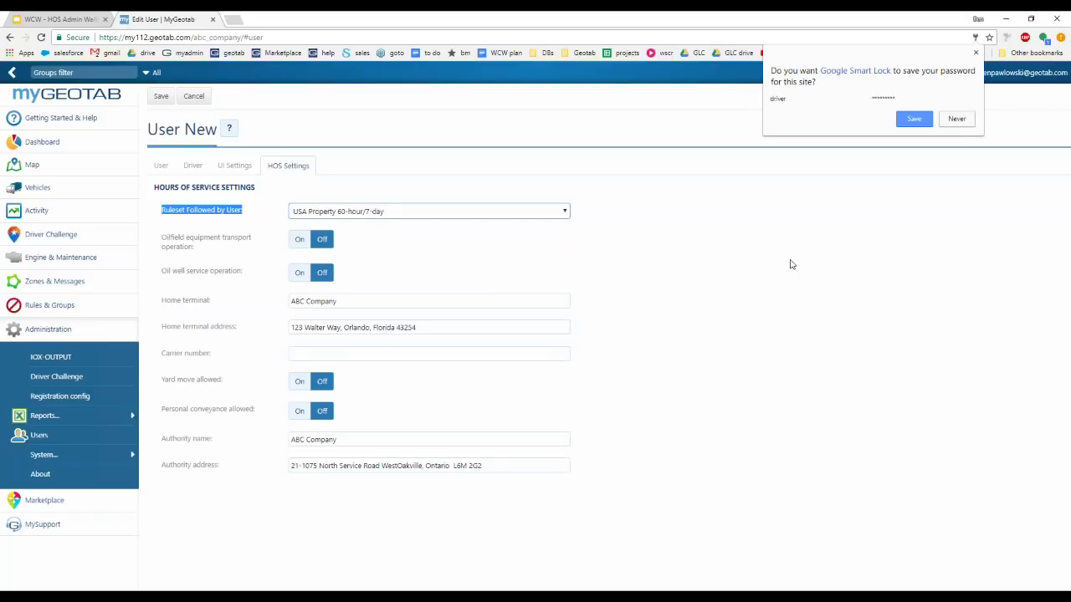
left_click(976, 54)
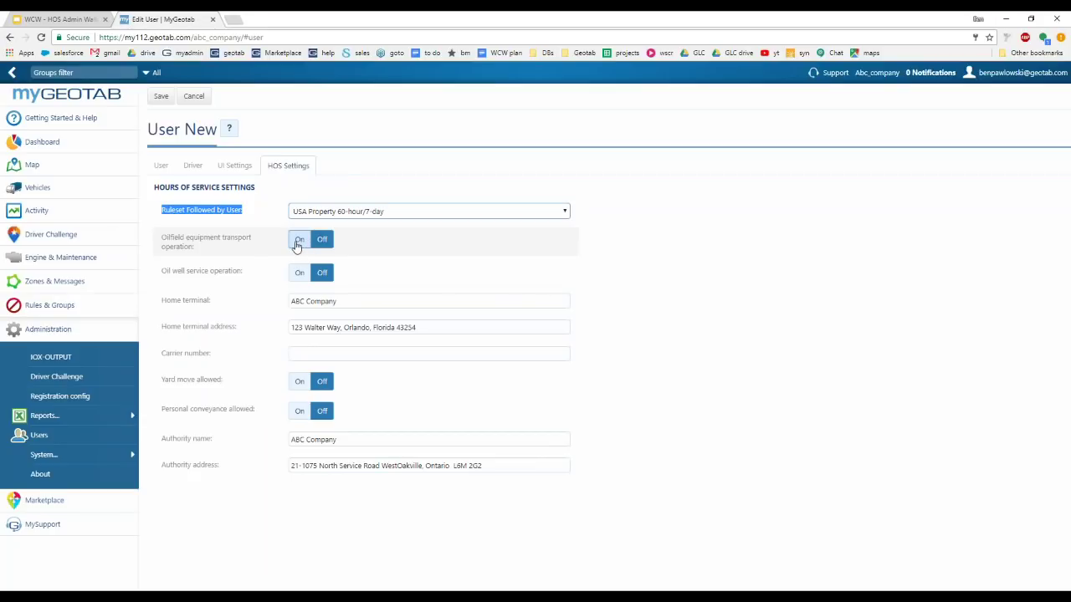
Check the home terminal name and address, enter the carrier number and allow yard moves in the HOS settings
left_click(342, 300)
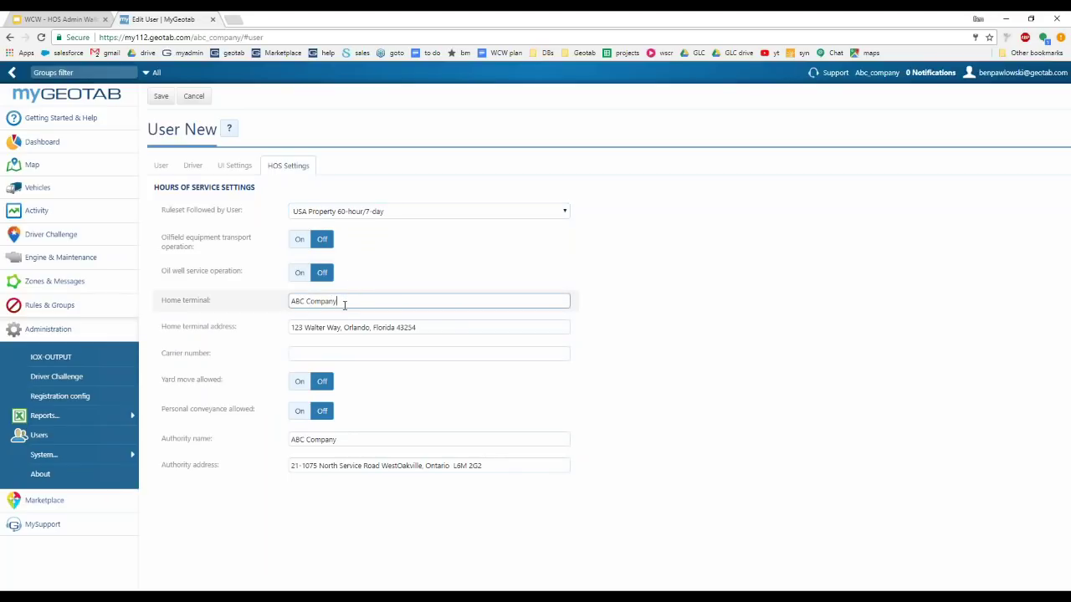
left_click(429, 327)
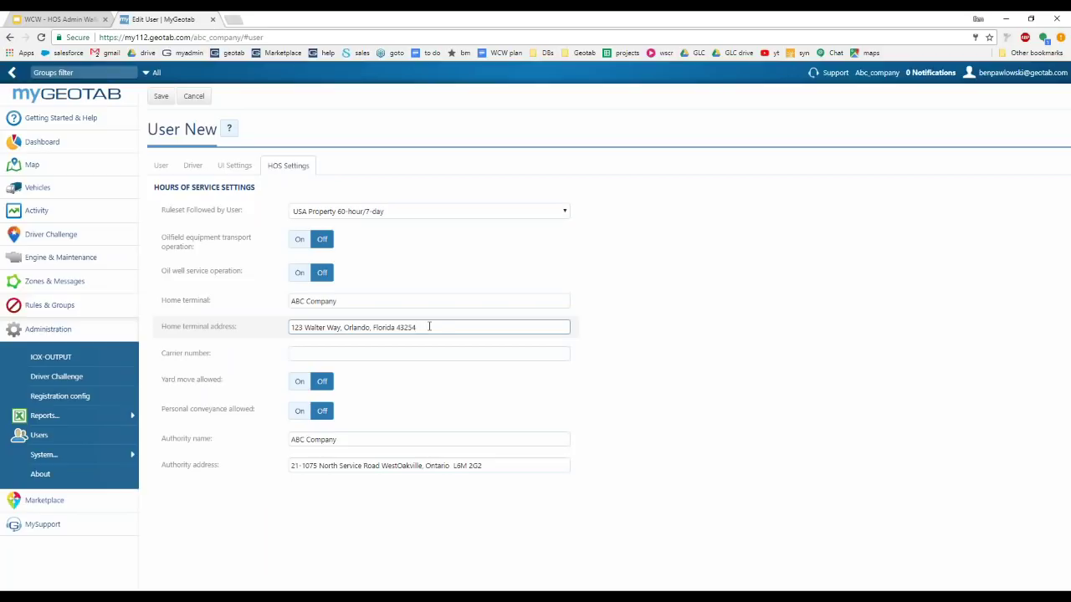
left_click(333, 353)
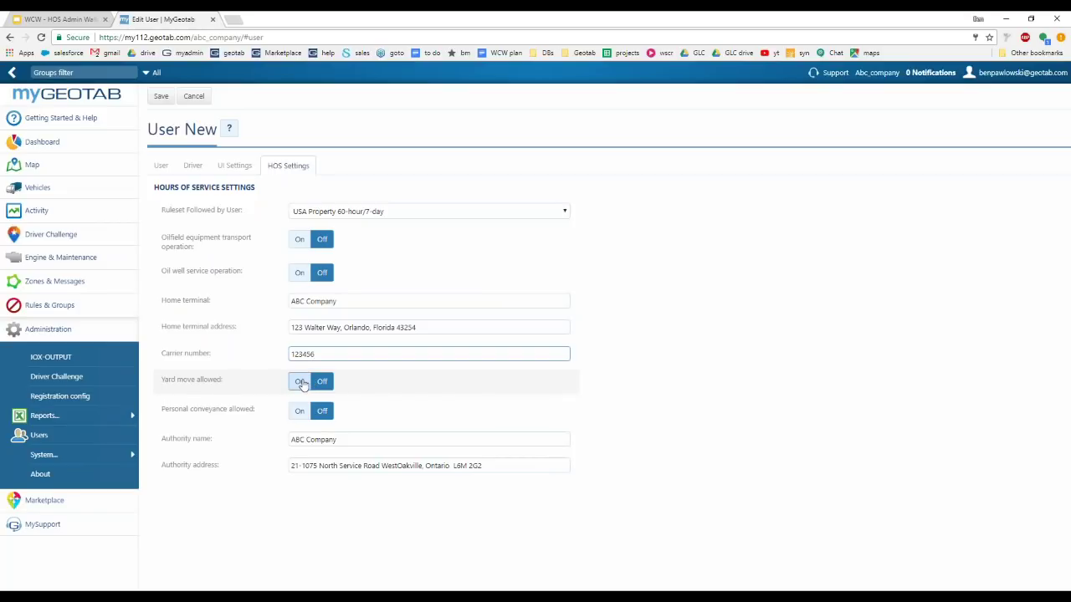
left_click(300, 384)
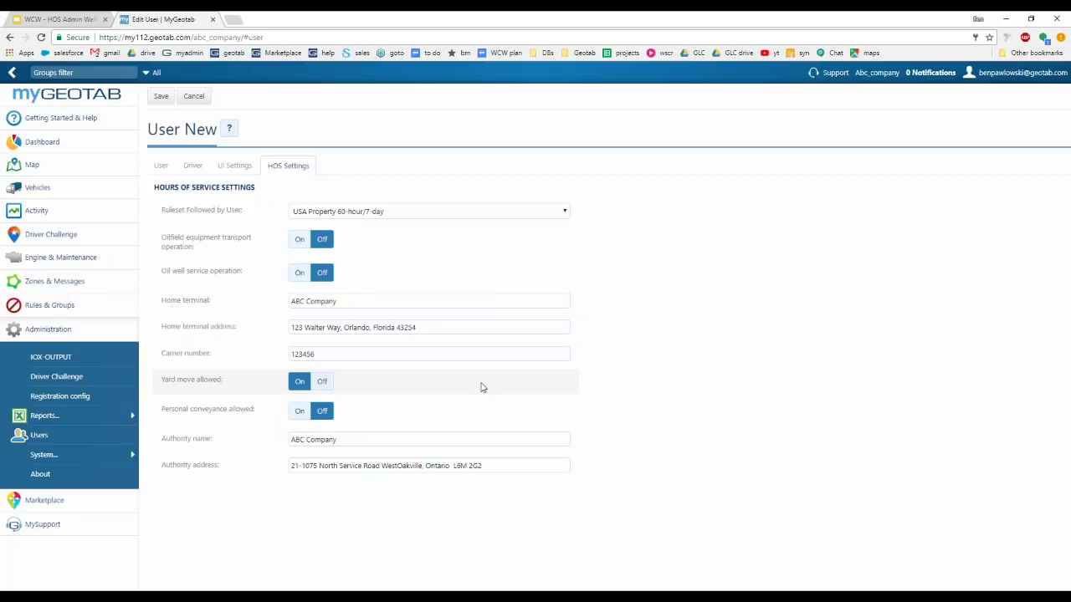
left_click(298, 384)
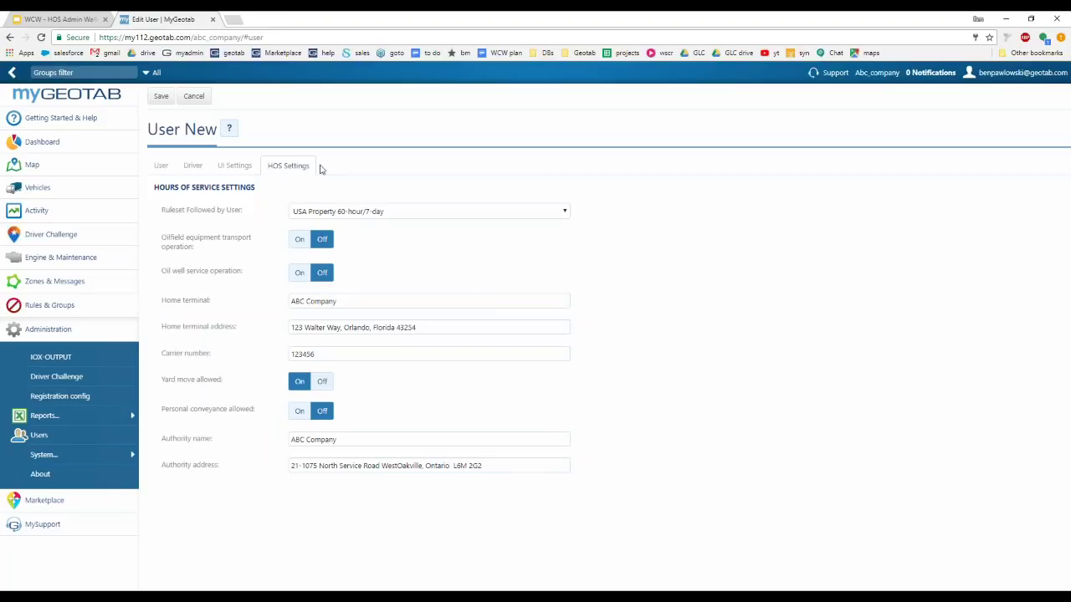
Save the new driver user and locate the wcwdriver entry near the end of the user list
left_click(161, 97)
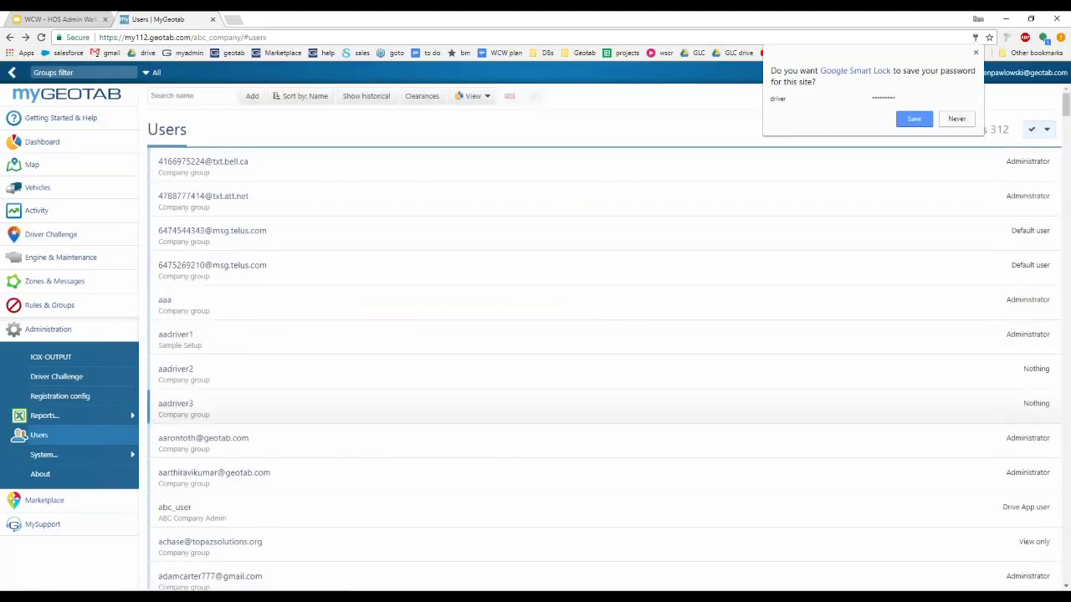
scroll(345, 402, "down", 3)
scroll(351, 399, "down", 10)
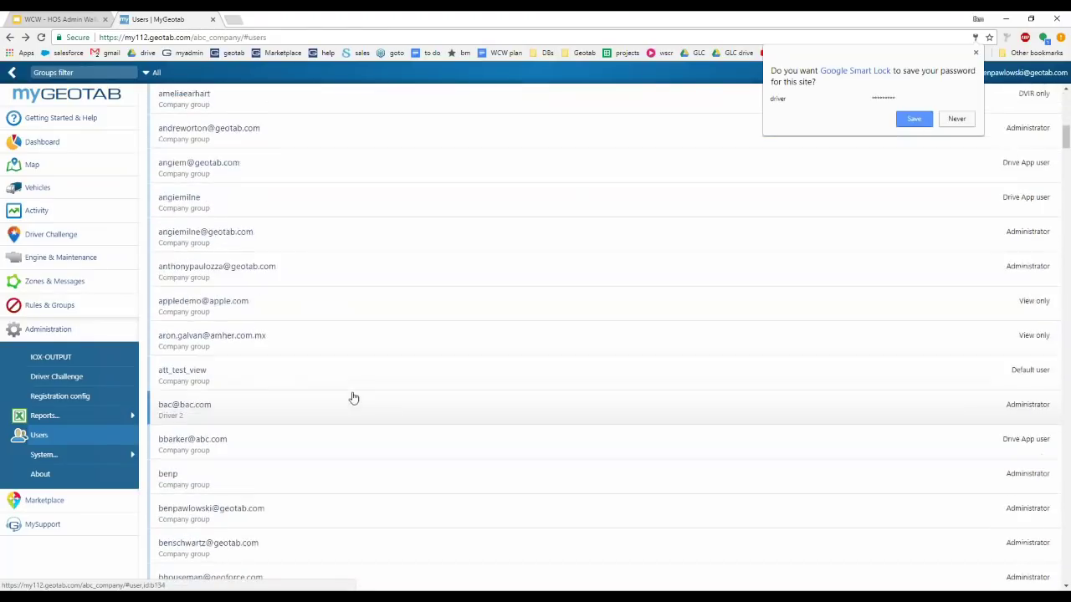
left_click_drag(1065, 146, 1045, 573)
scroll(772, 511, "down", 1)
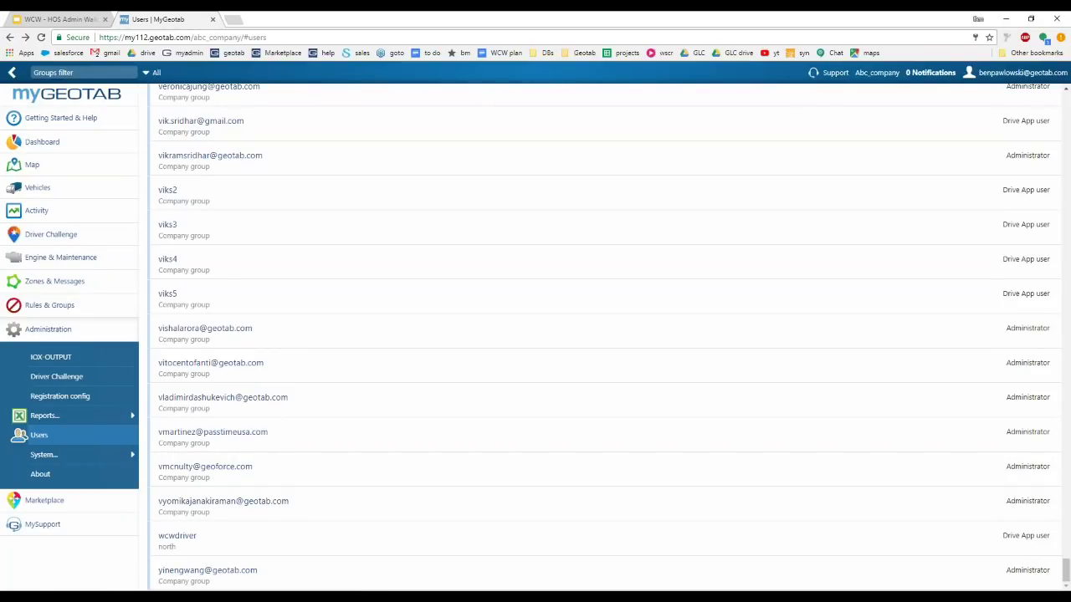
Open the HOS duty status logs from the activity section
left_click(47, 215)
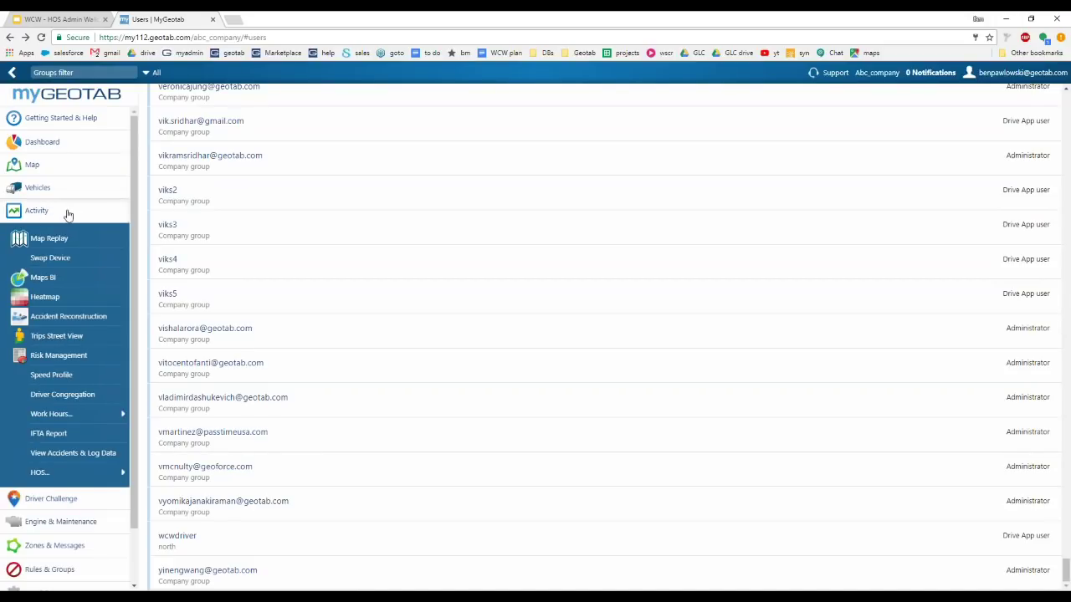
mouse_move(35, 480)
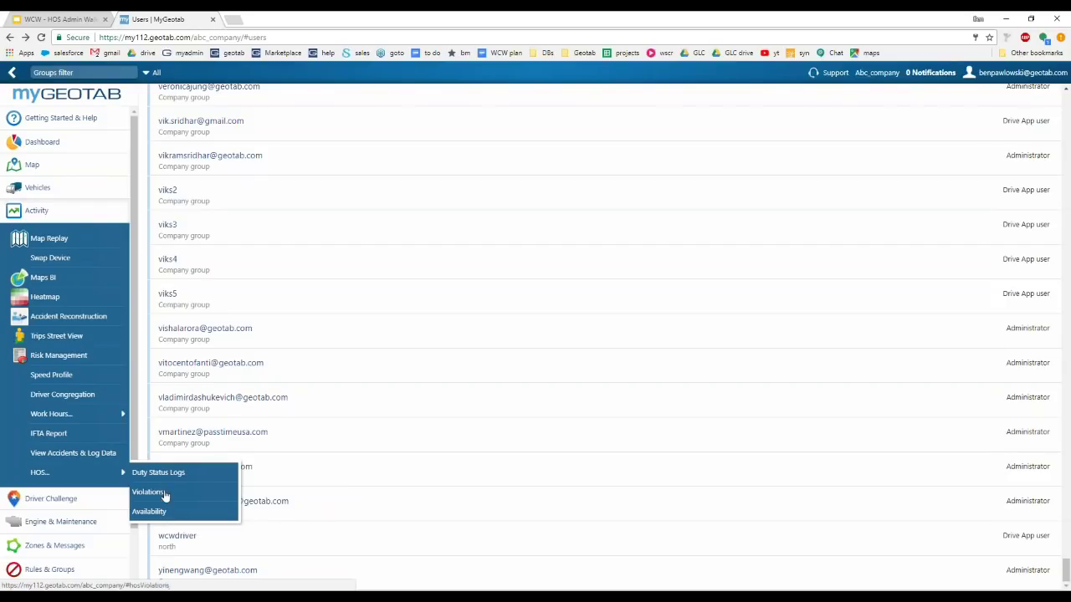
left_click(192, 473)
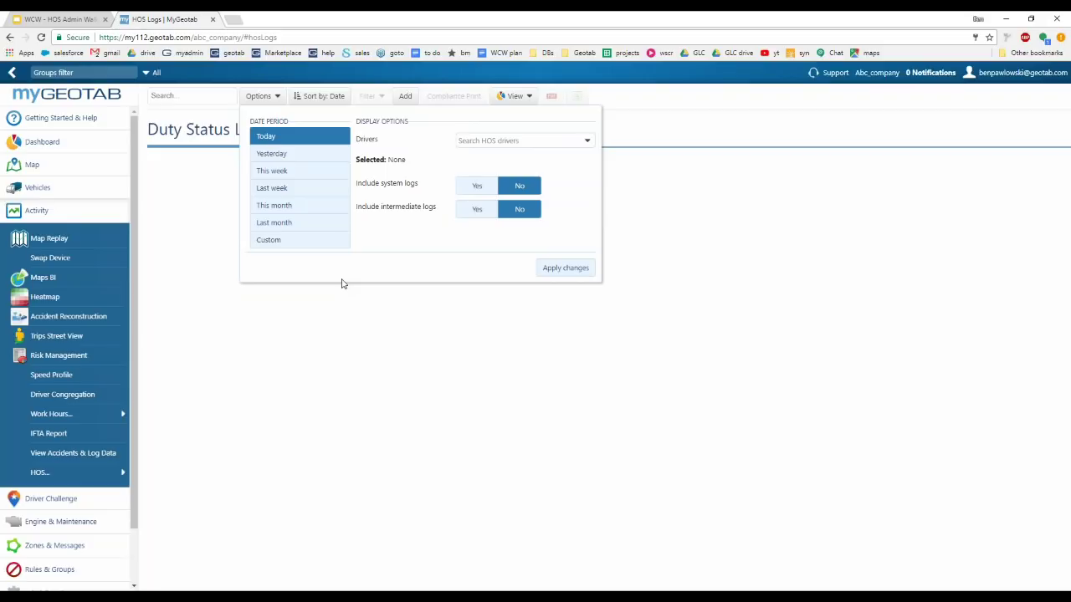
left_click(67, 479)
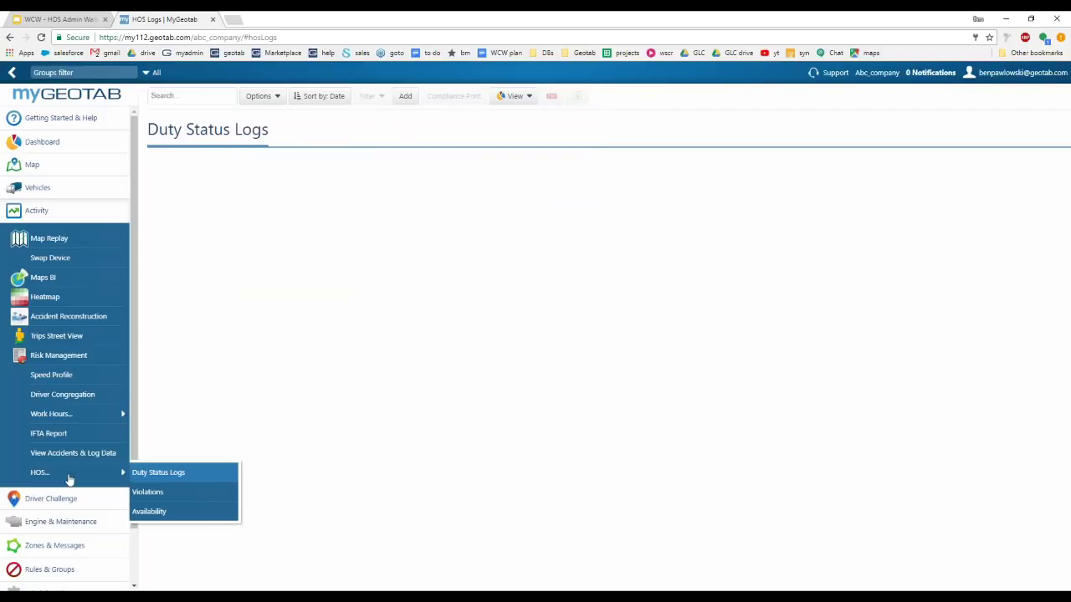
Find the required HOS driver and show that driver's duty status logs for this week
left_click(262, 96)
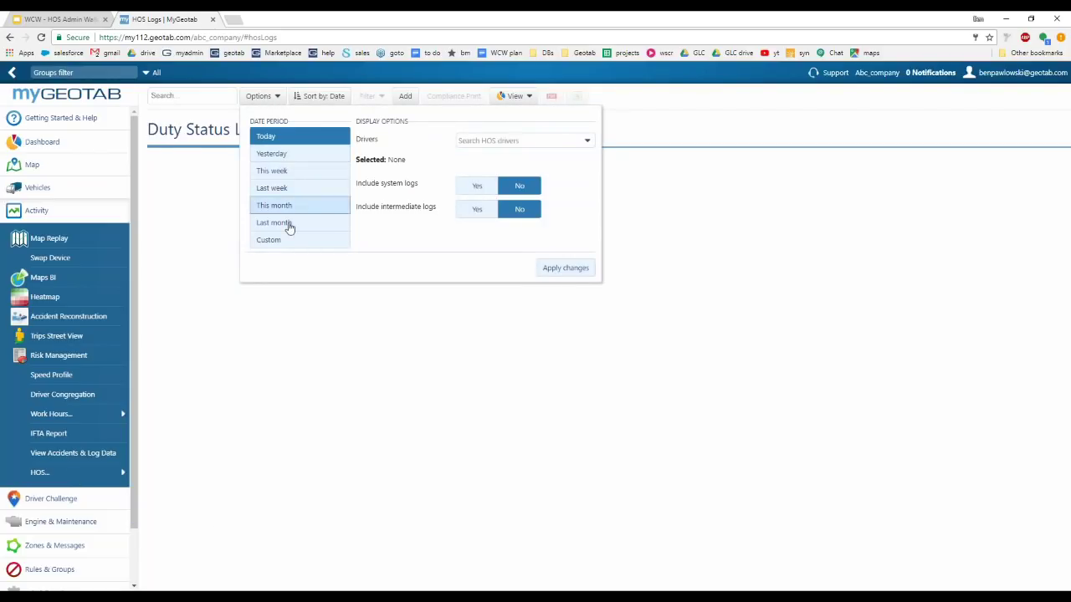
left_click(304, 173)
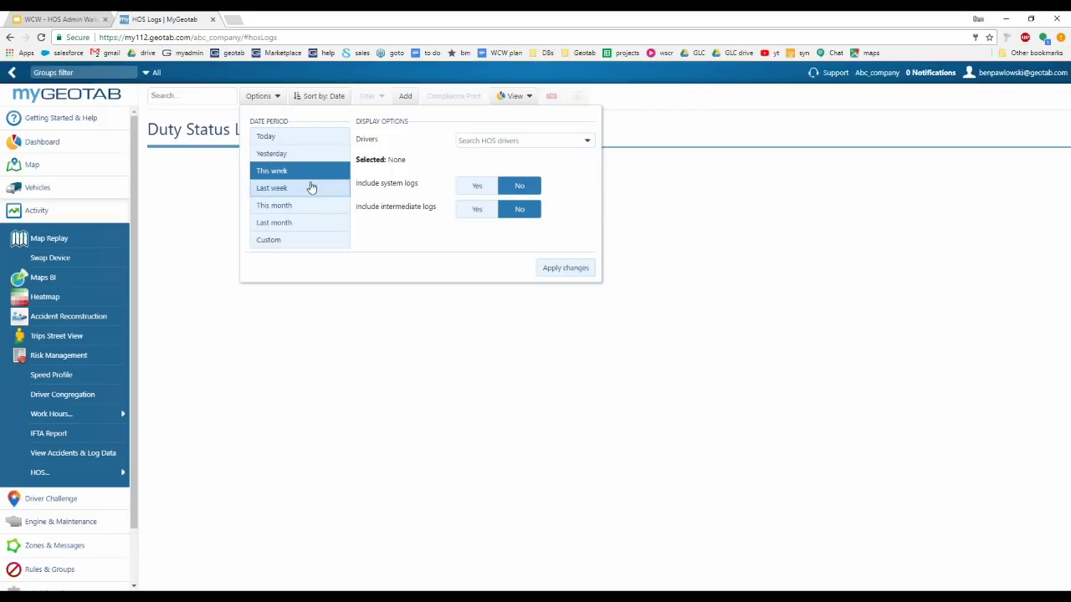
left_click(535, 140)
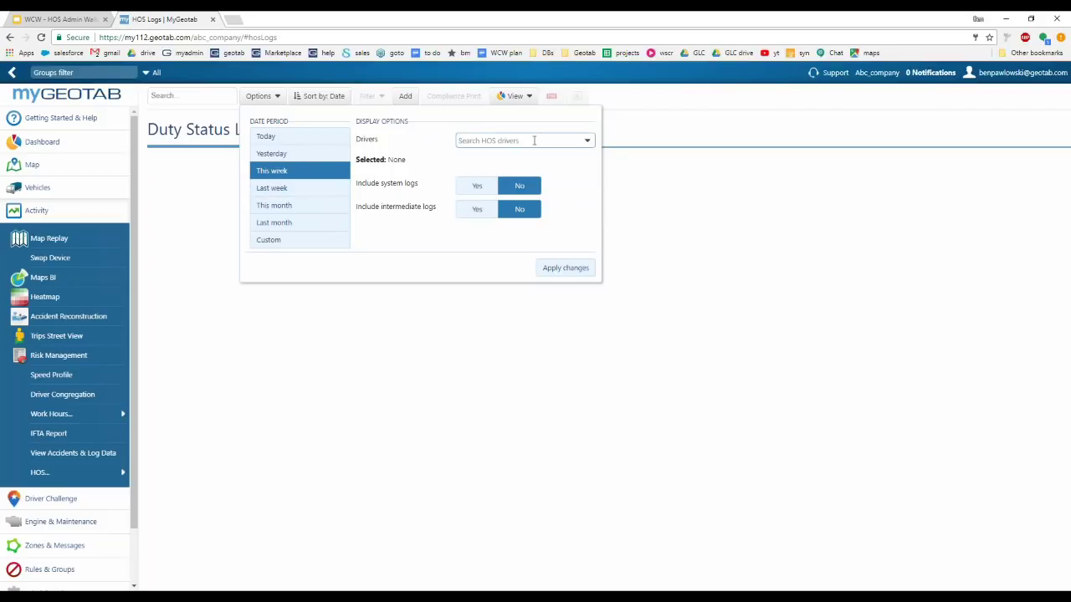
type("cobin")
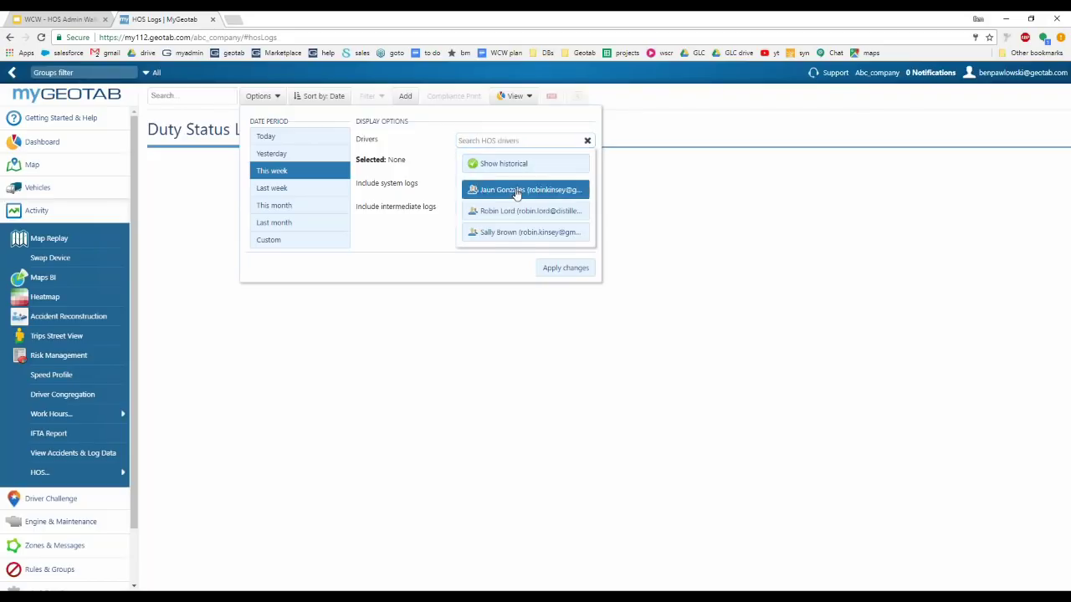
left_click(517, 192)
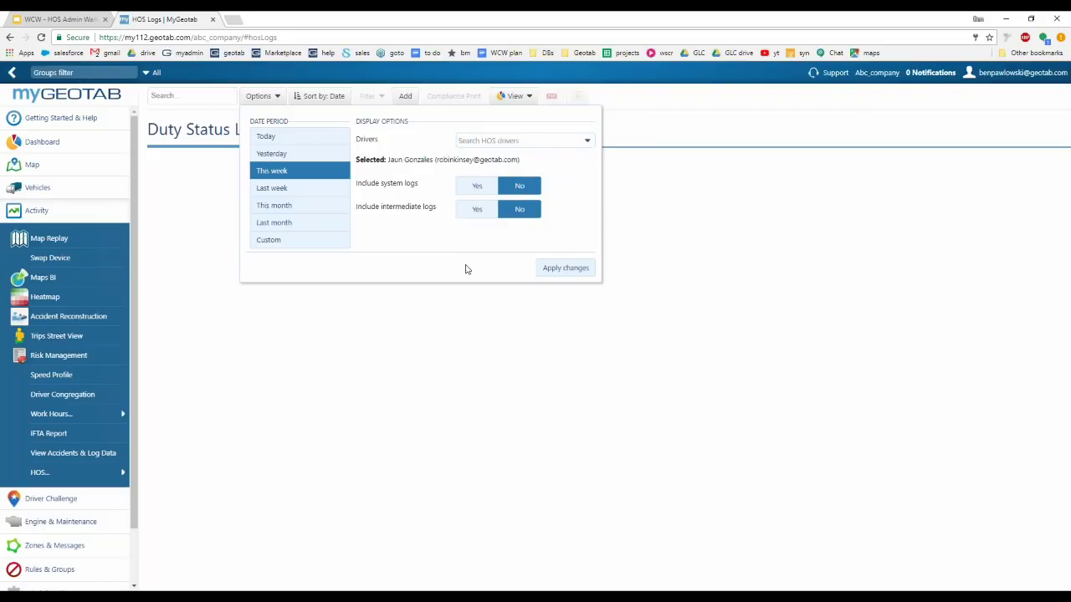
left_click(565, 269)
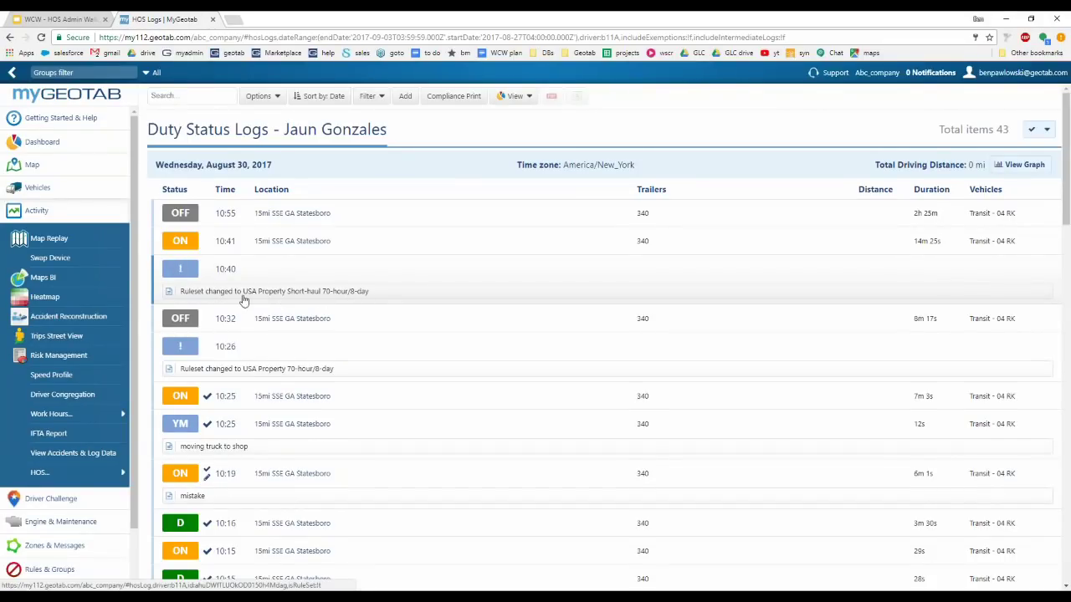
Review the driver's duty statuses, ruleset changes, annotations and violations for August 29 and 30, 2017
scroll(252, 303, "down", 1)
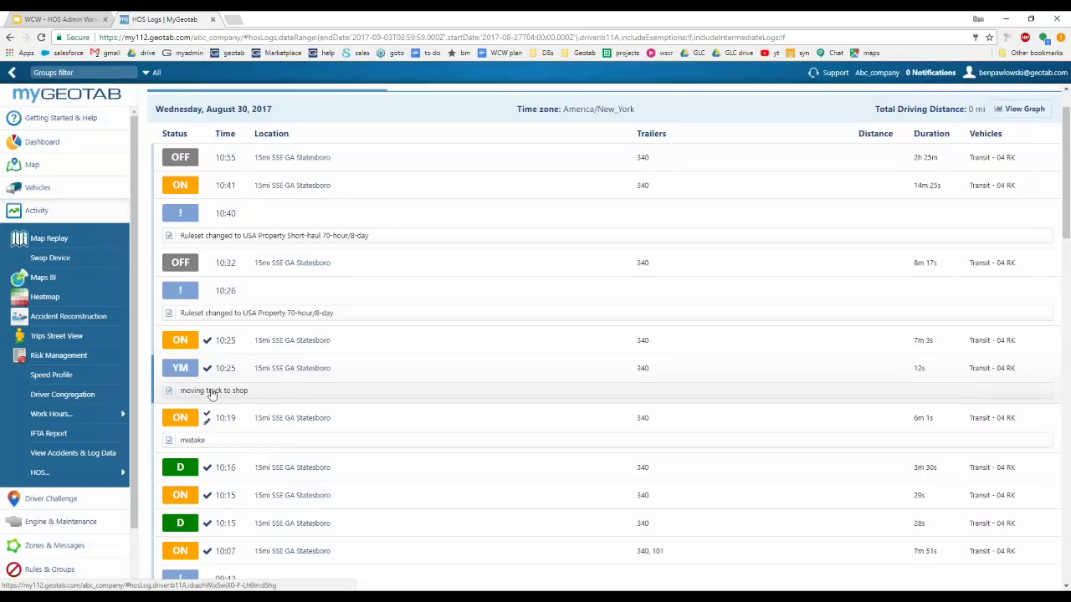
scroll(256, 303, "down", 1)
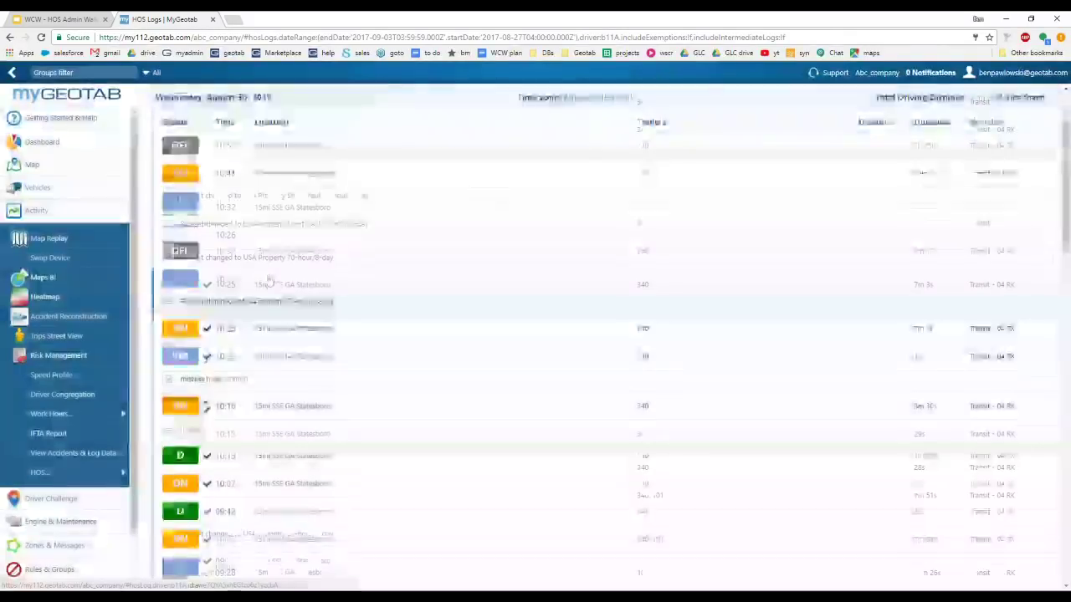
scroll(265, 310, "down", 5)
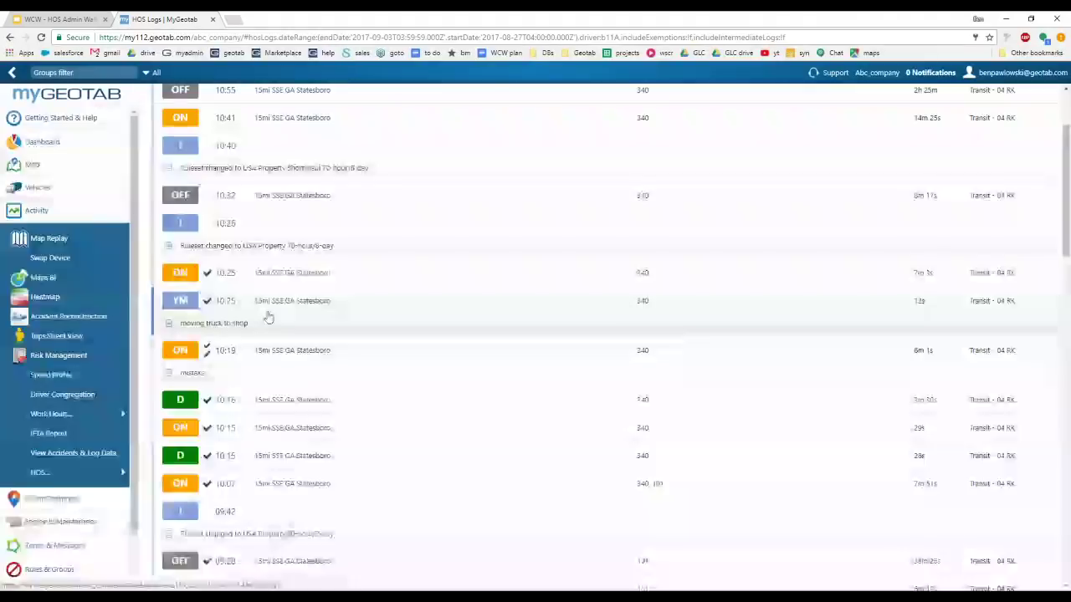
scroll(232, 217, "down", 5)
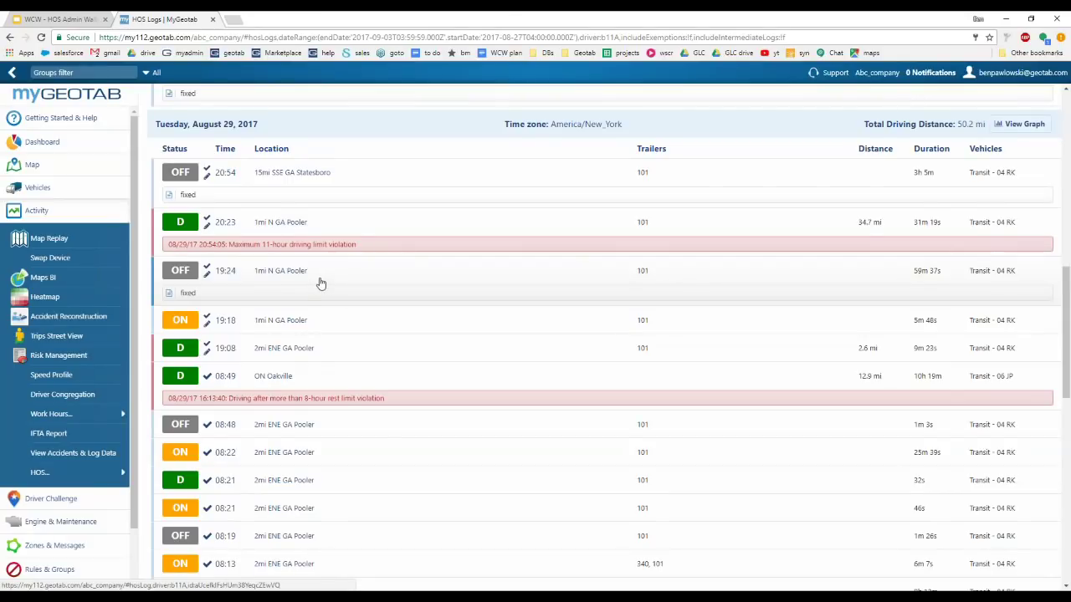
scroll(314, 289, "up", 12)
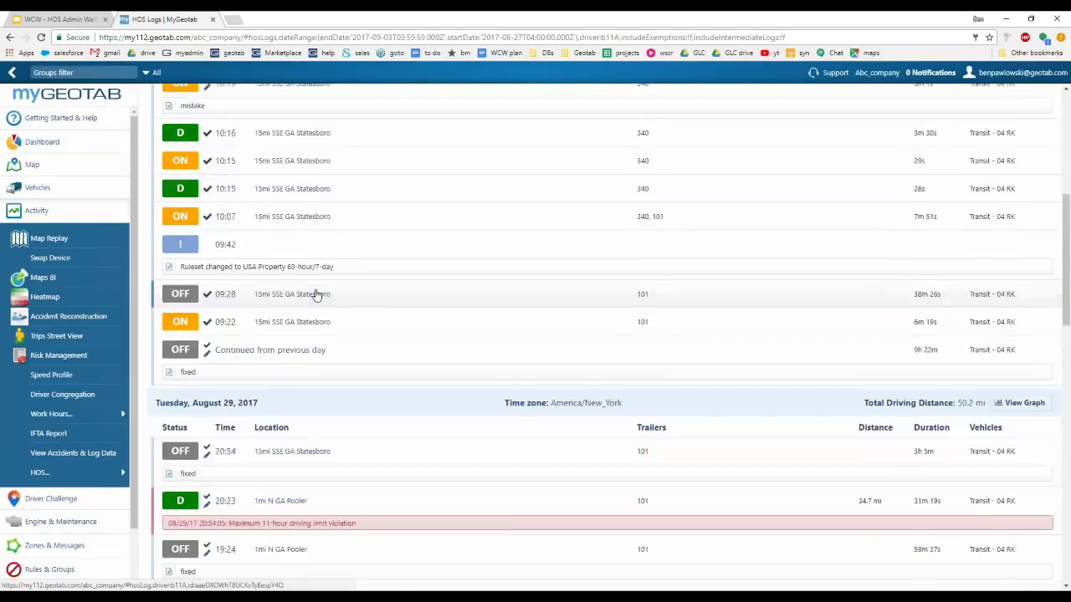
scroll(314, 298, "up", 1)
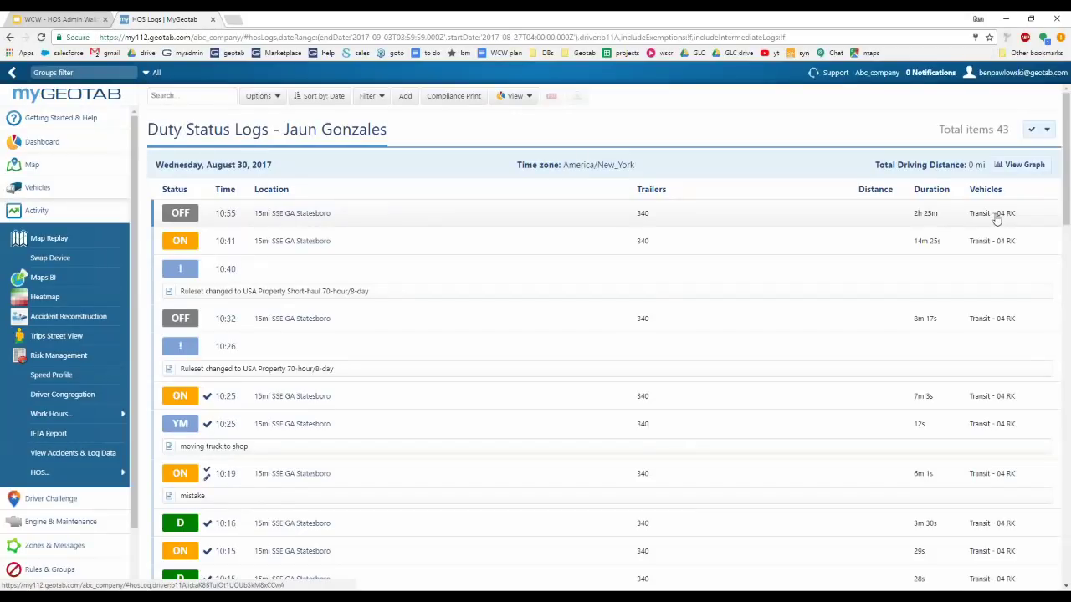
Examine the verification and edit marks beside the duty status entries, along with their trailers, durations and vehicles
scroll(468, 264, "down", 1)
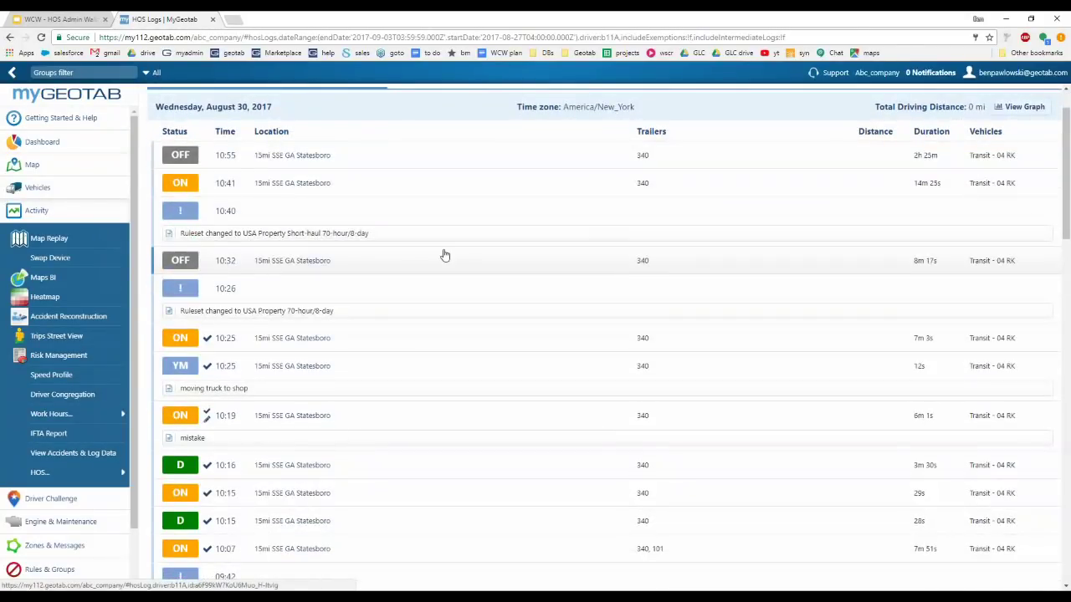
scroll(445, 255, "down", 1)
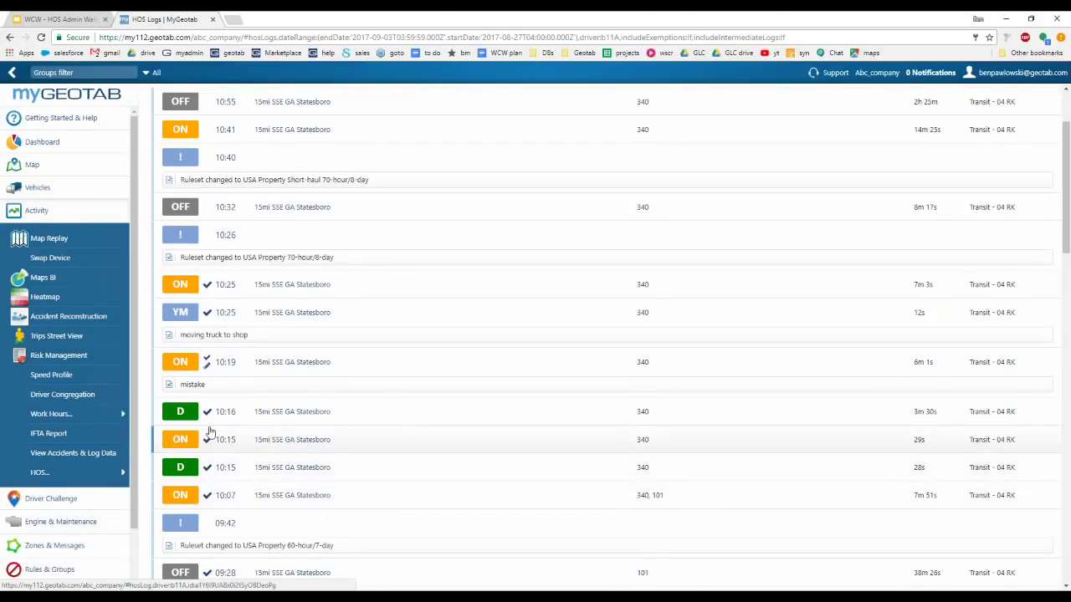
mouse_move(207, 414)
scroll(209, 418, "down", 5)
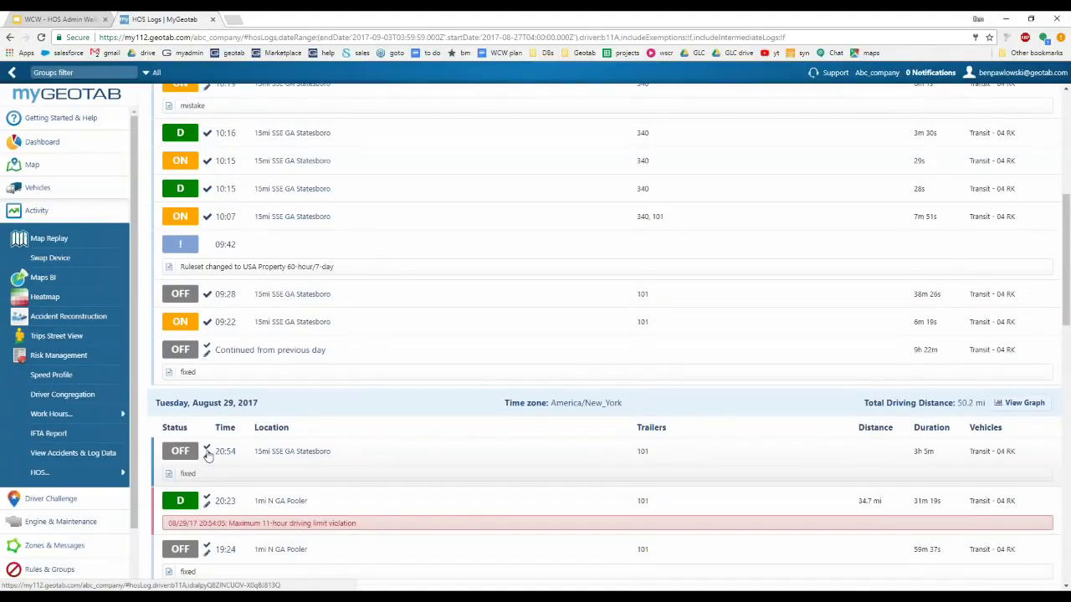
scroll(208, 456, "up", 5)
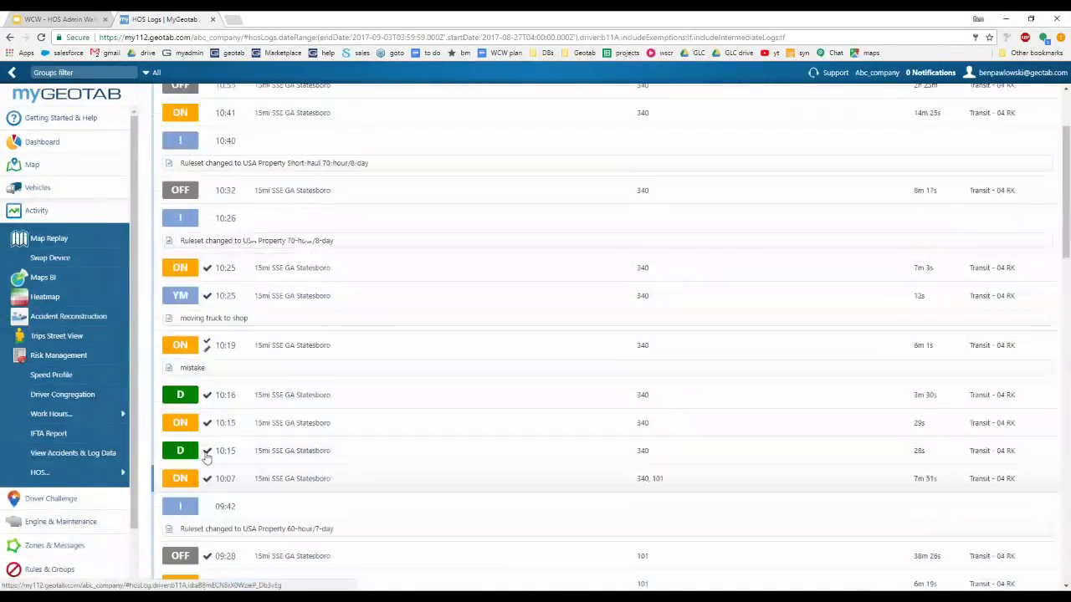
scroll(207, 457, "up", 3)
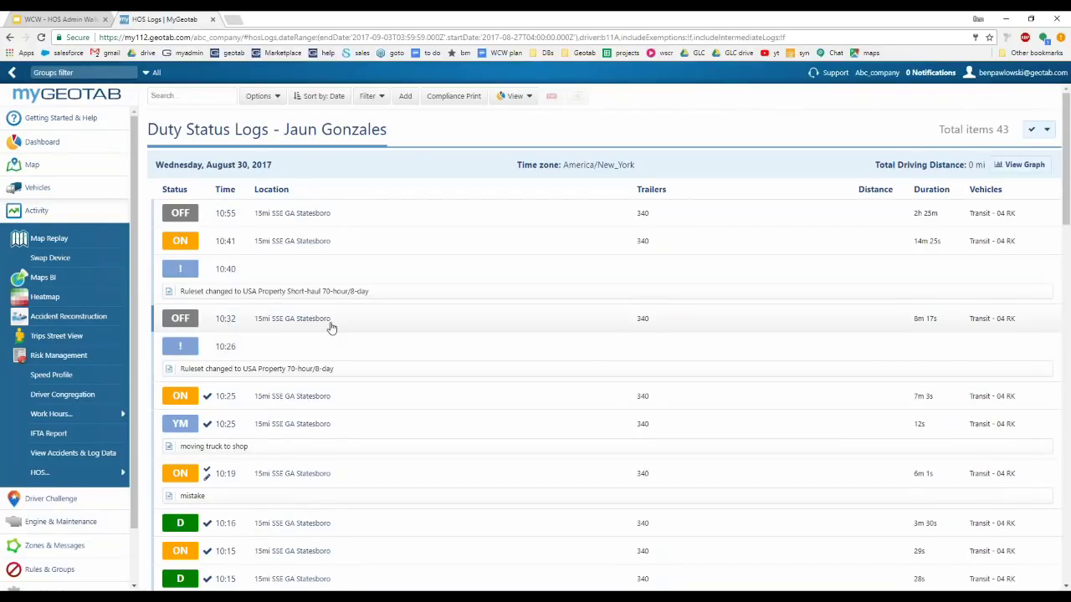
scroll(327, 335, "down", 1)
scroll(322, 342, "down", 2)
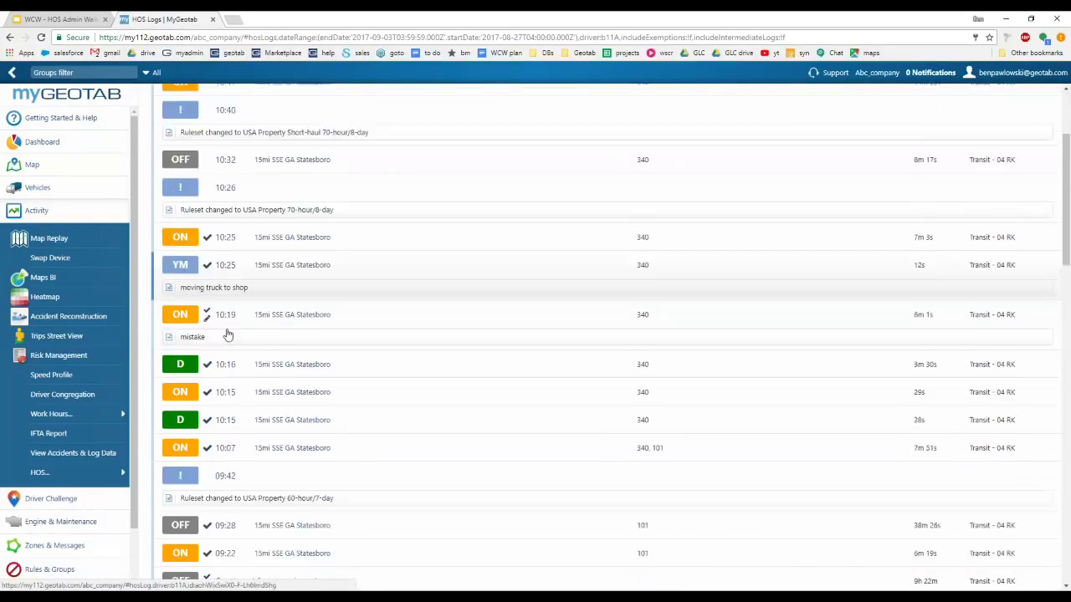
scroll(402, 298, "down", 7)
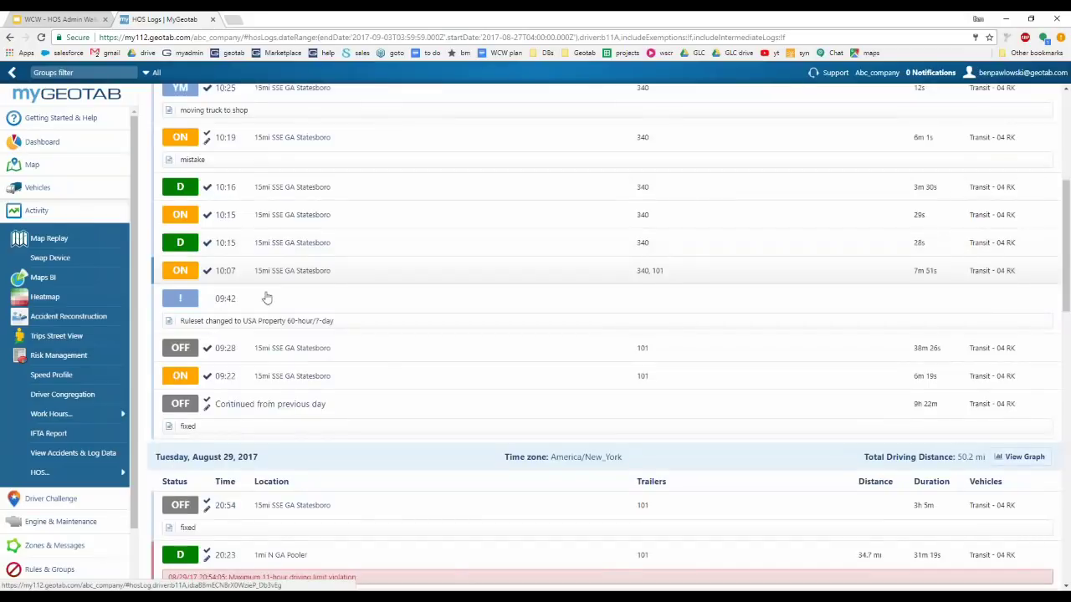
Examine the ruleset change entries, edited logs and 11-hour driving limit violation across the August 29 and 30 duty status logs
scroll(191, 324, "up", 4)
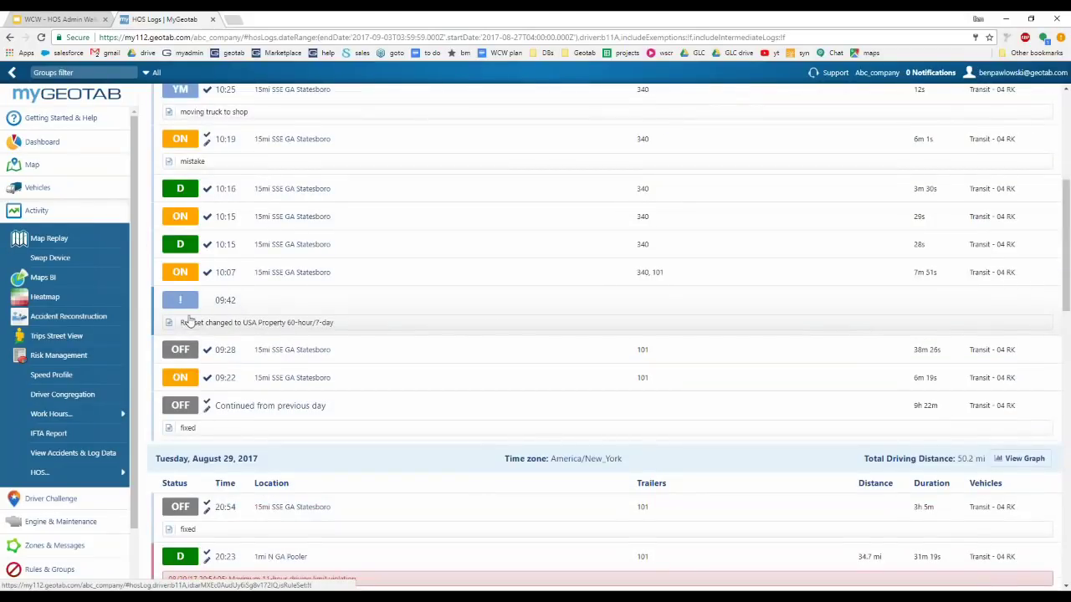
scroll(191, 324, "up", 1)
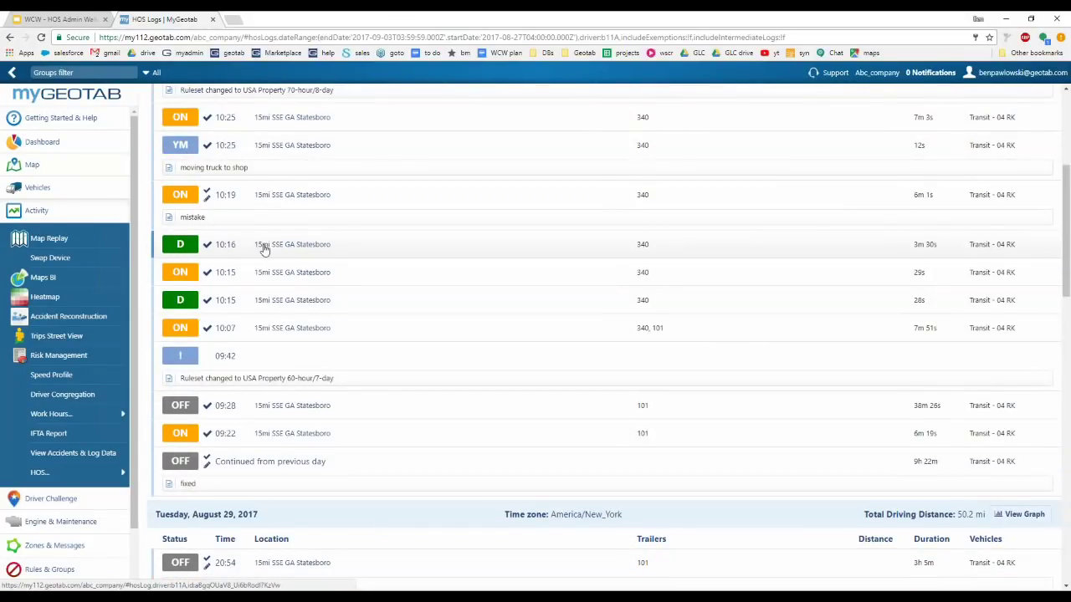
scroll(275, 253, "down", 4)
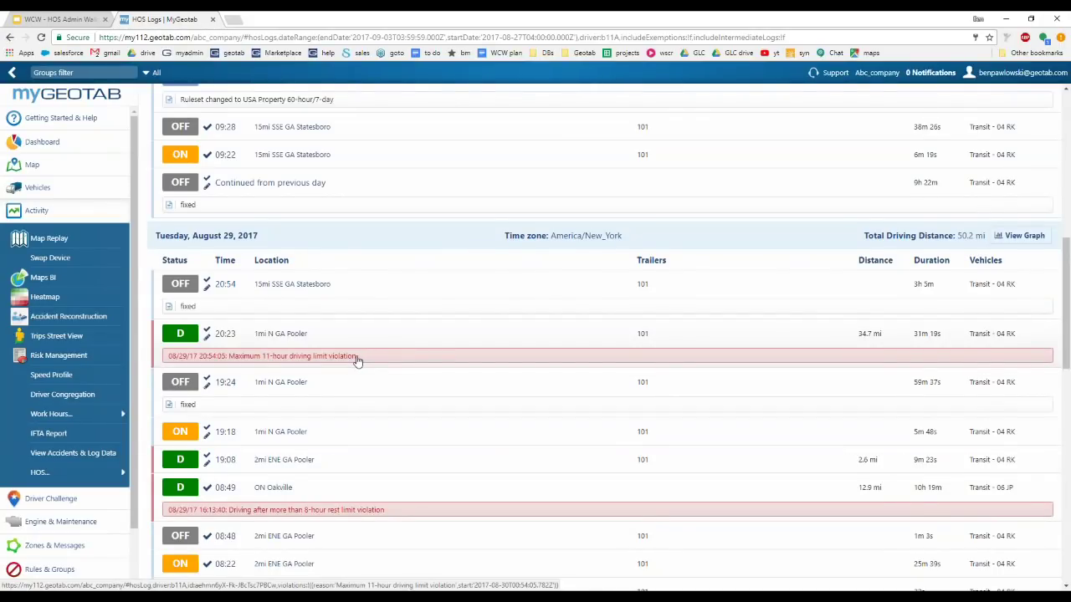
scroll(410, 395, "up", 3)
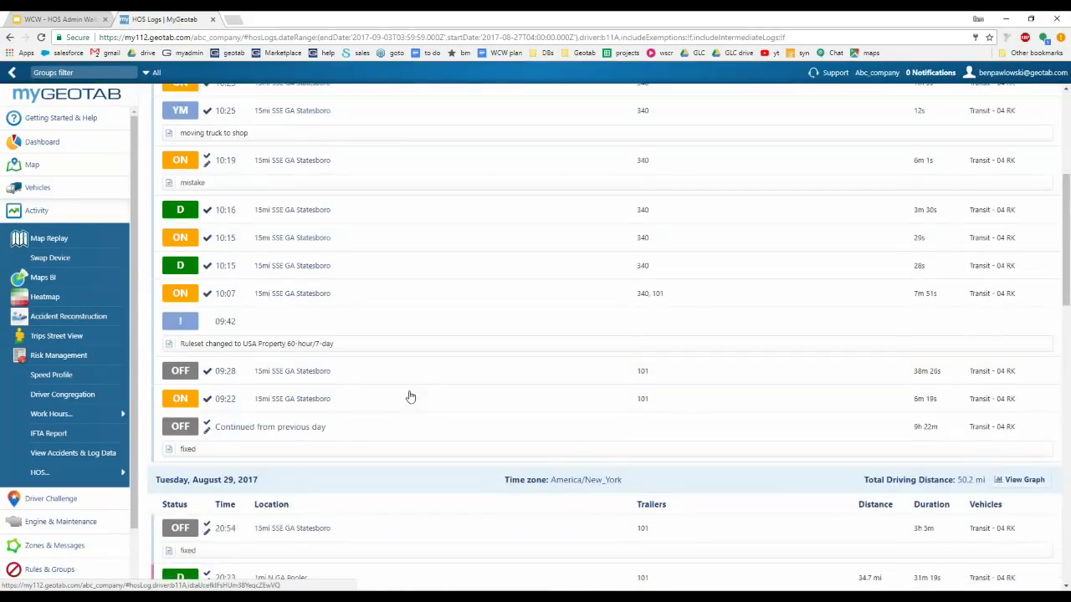
scroll(409, 395, "up", 4)
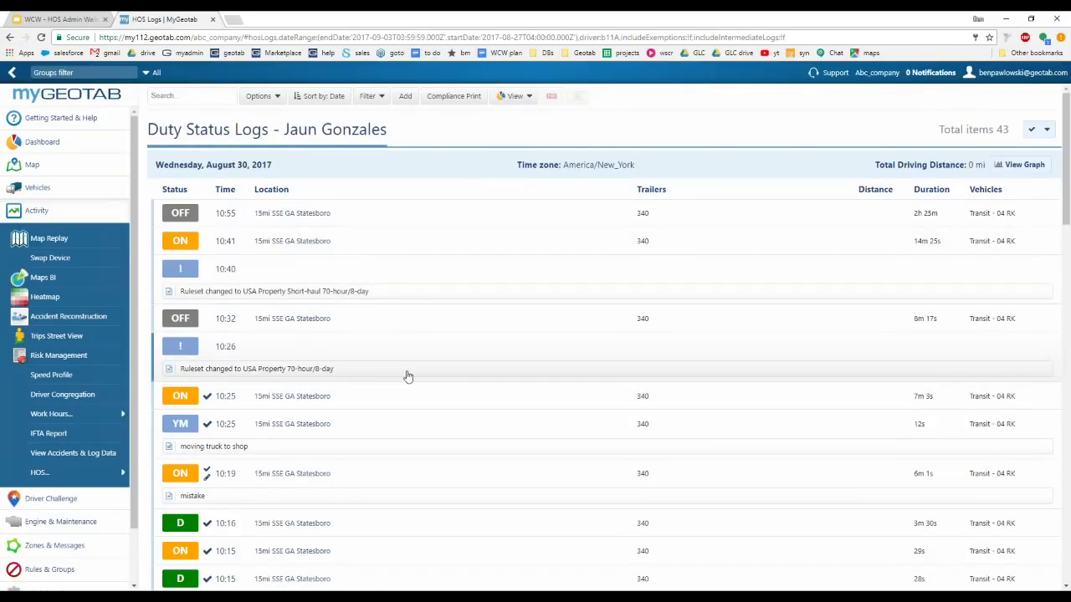
scroll(384, 311, "down", 1)
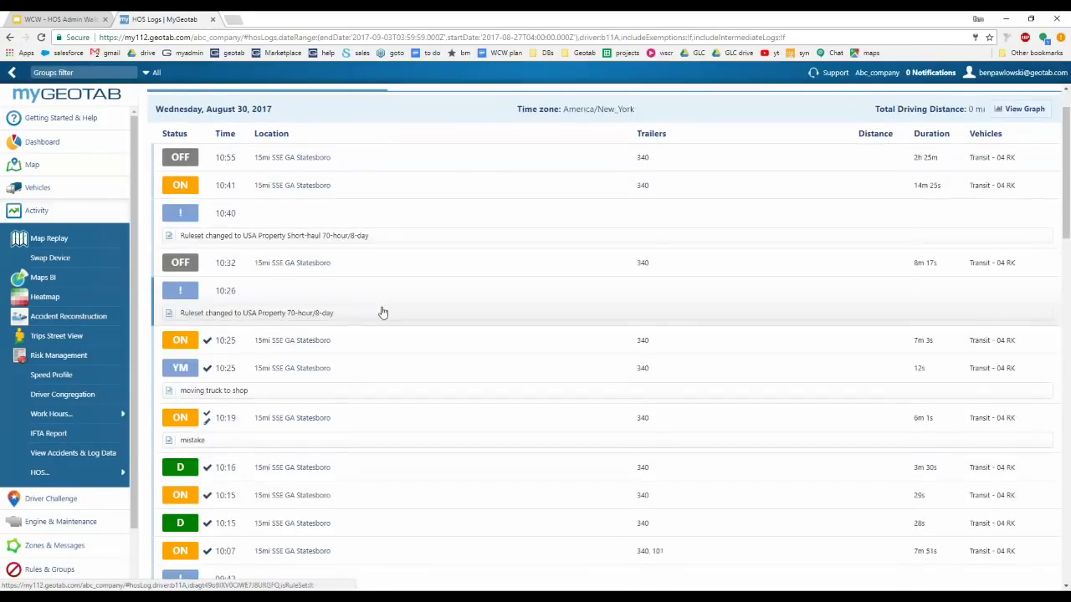
scroll(382, 312, "down", 4)
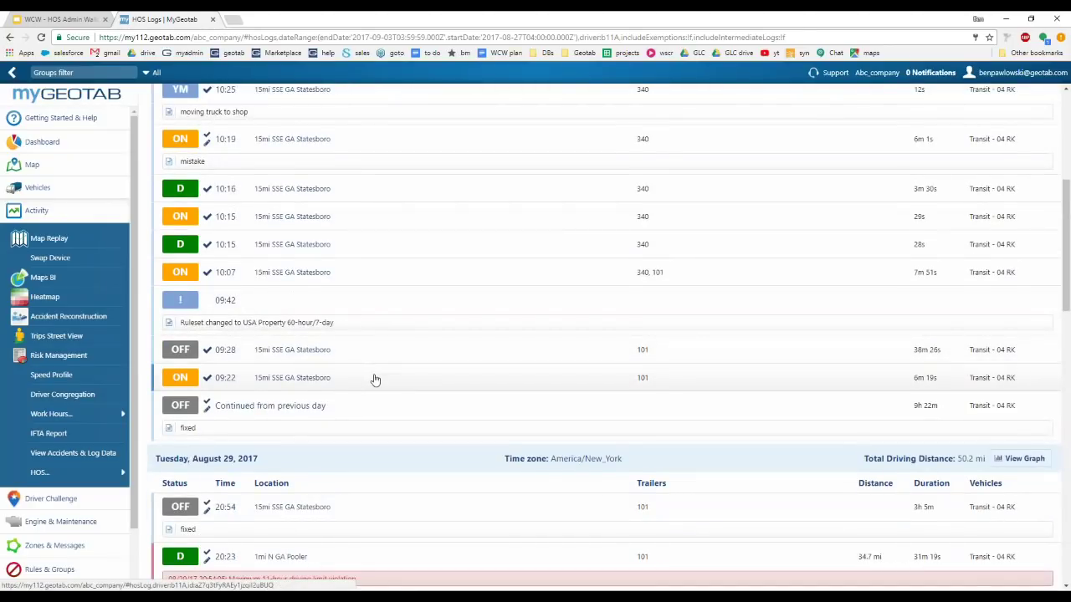
Open the ON duty status log from 09:22 on August 30 and view its date settings and available status options
left_click(384, 378)
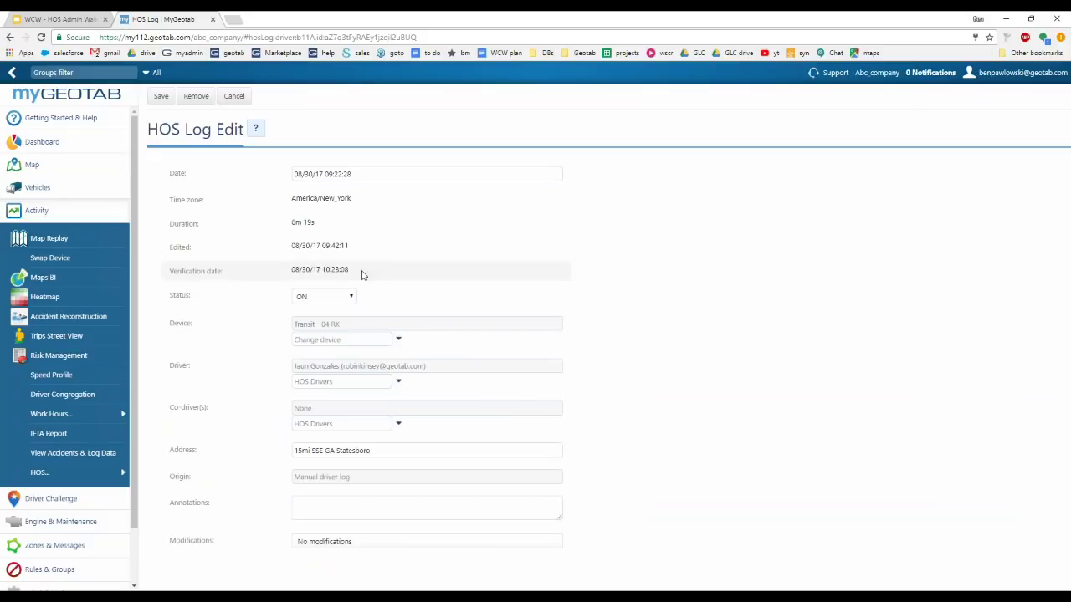
left_click(365, 173)
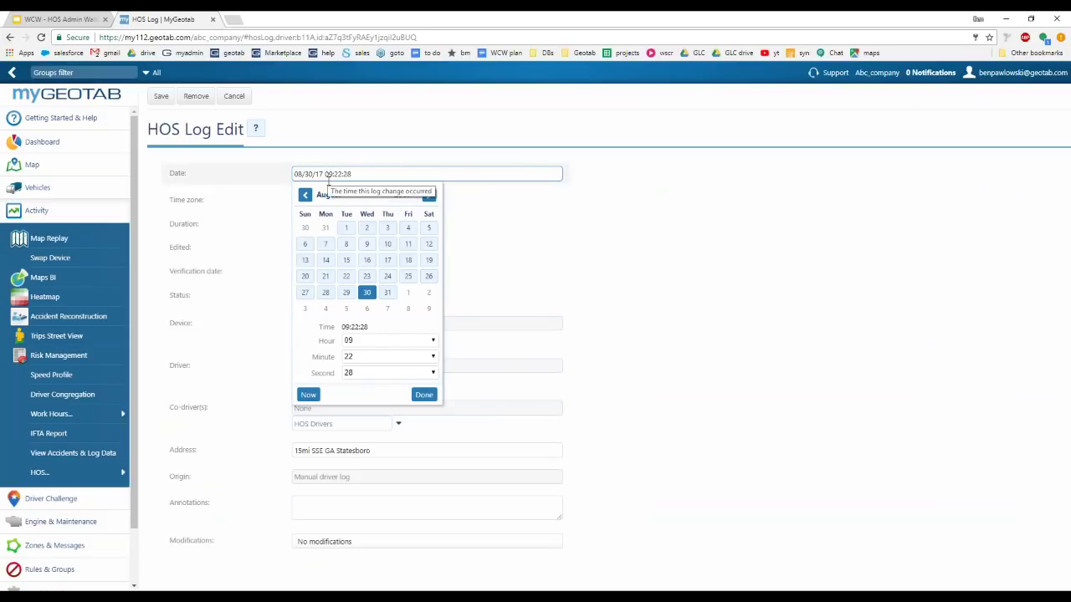
left_click(655, 253)
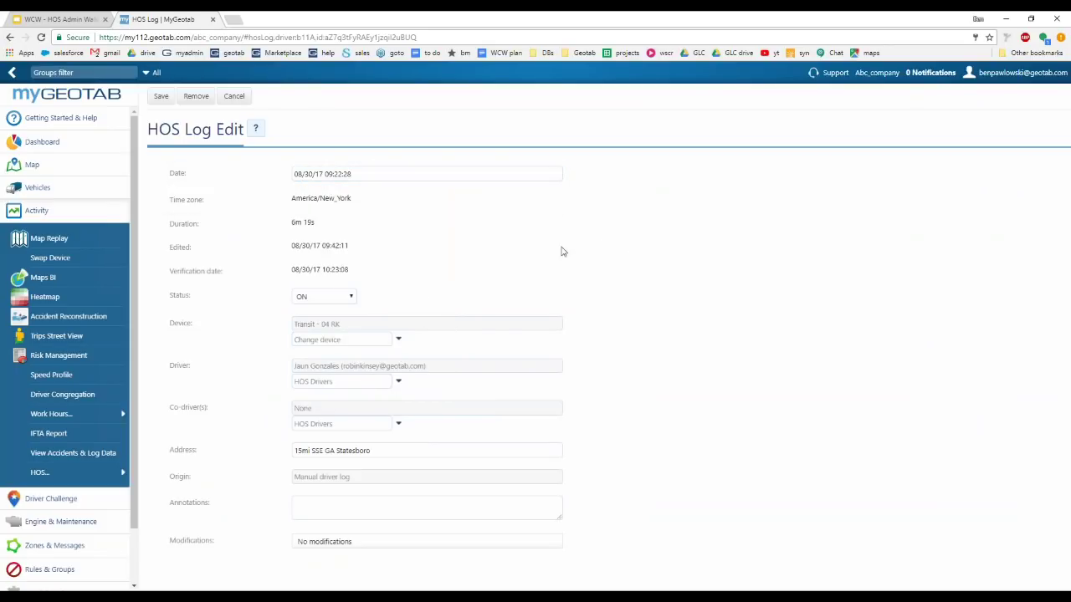
left_click(329, 297)
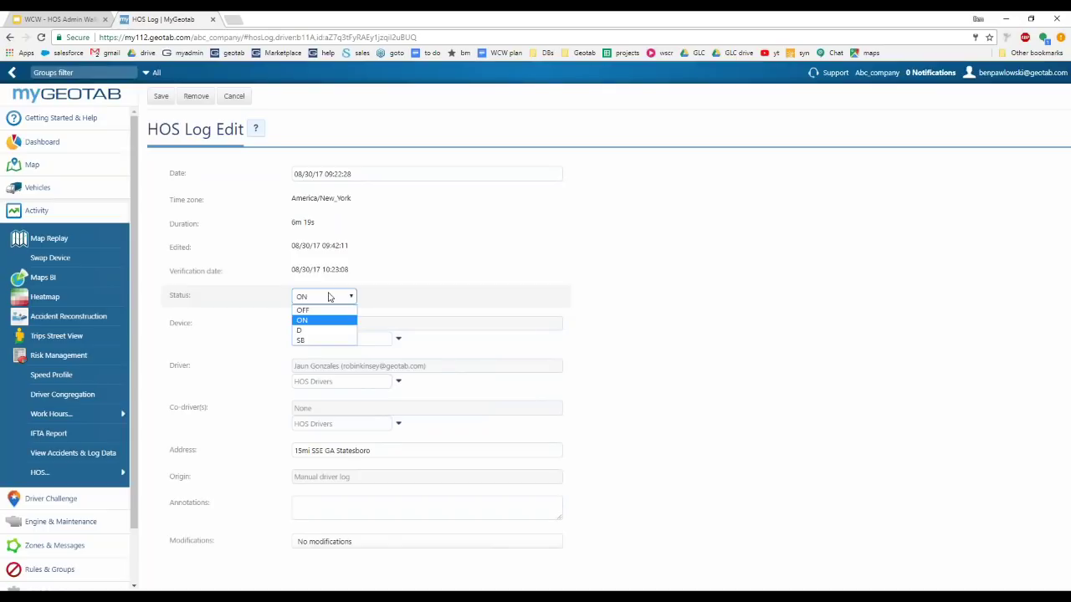
left_click(577, 301)
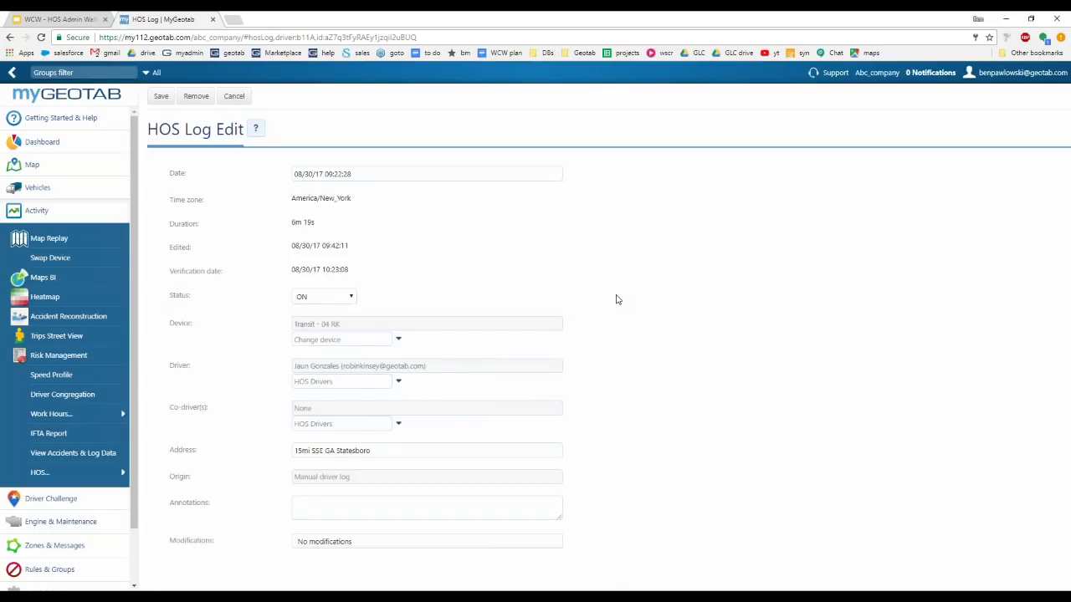
Look through the device and driver choices and the editable address of the 09:22 log
left_click(356, 340)
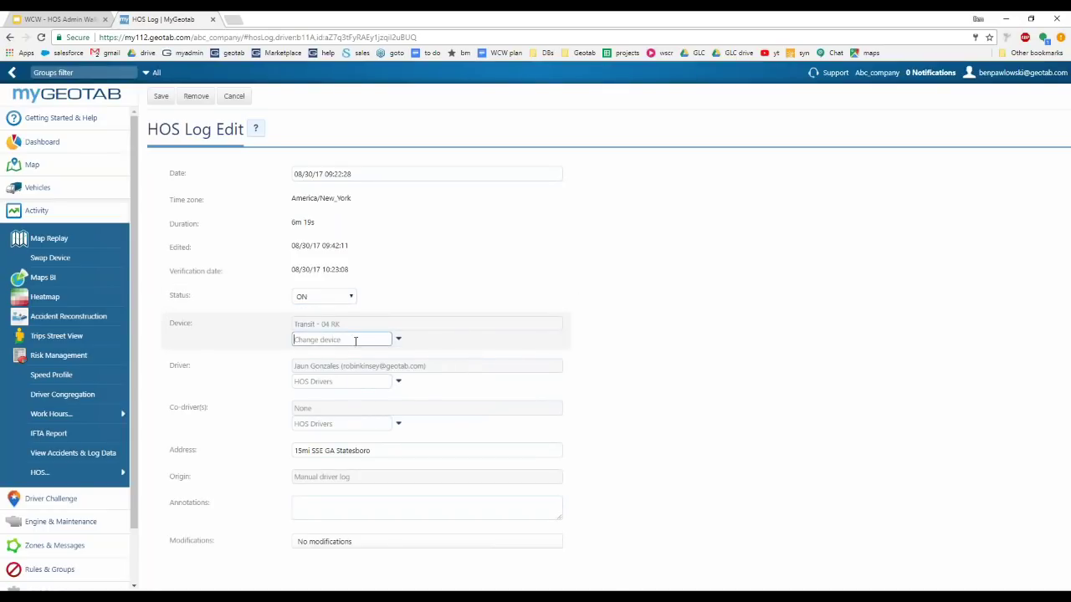
left_click(400, 341)
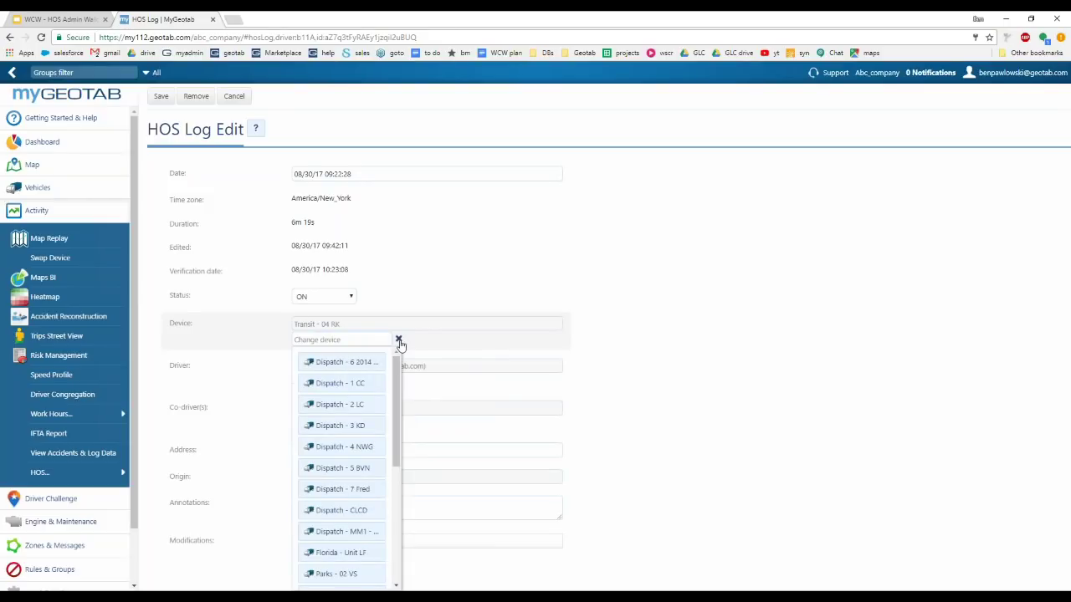
left_click(399, 341)
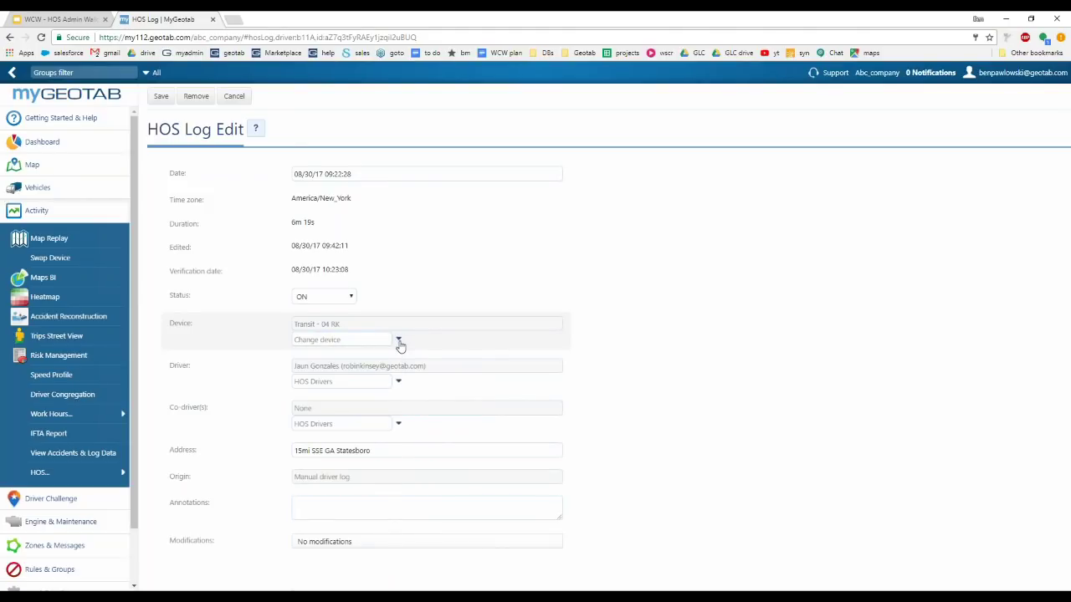
left_click(398, 382)
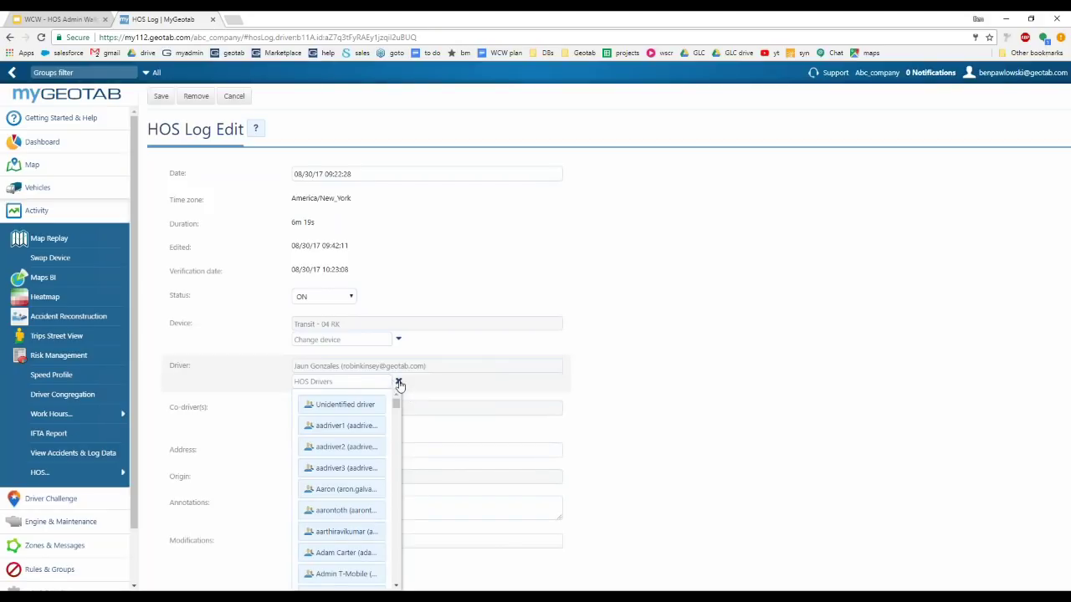
left_click(399, 382)
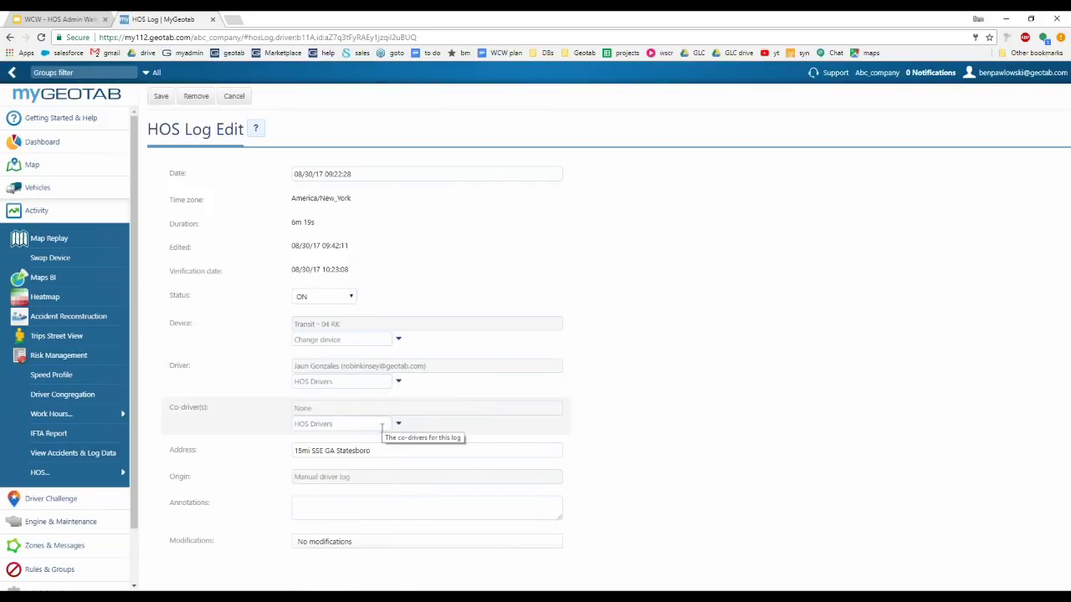
left_click(383, 451)
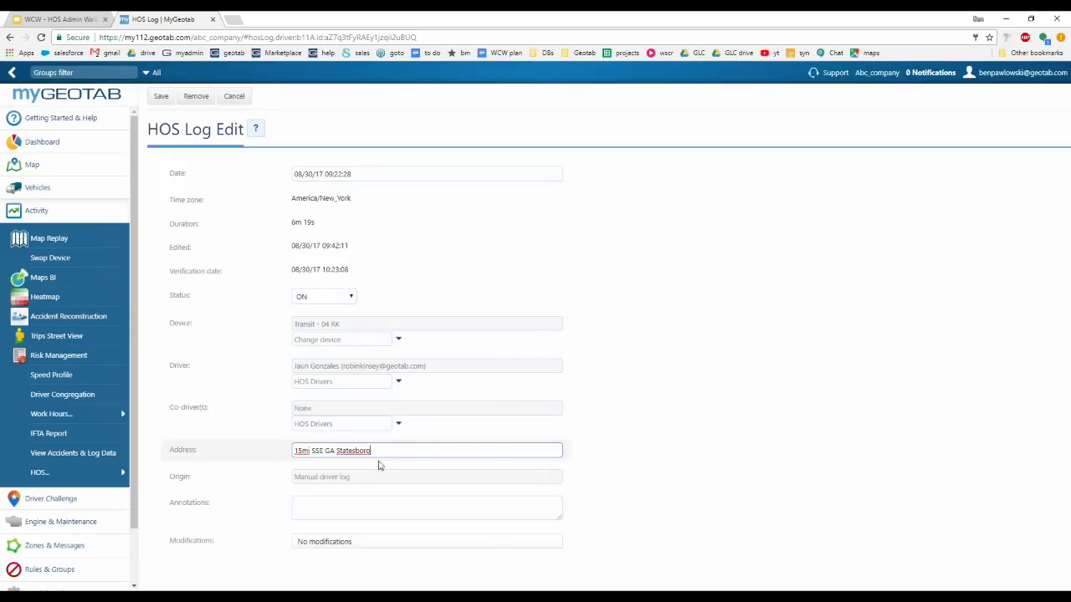
Set the status of the 09:22 log to D and save the edited log
left_click(325, 299)
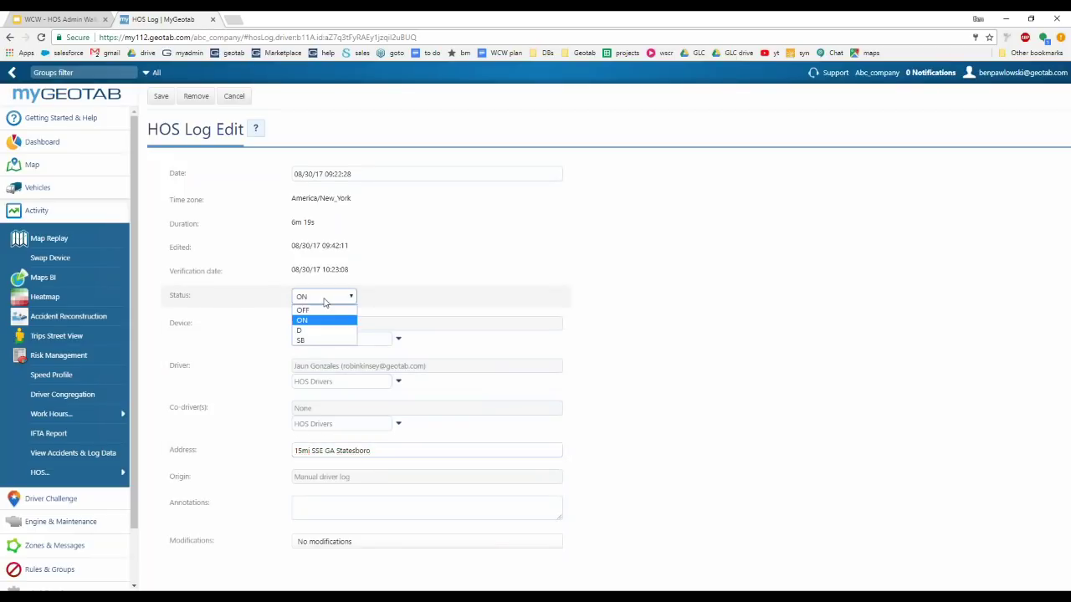
left_click(327, 302)
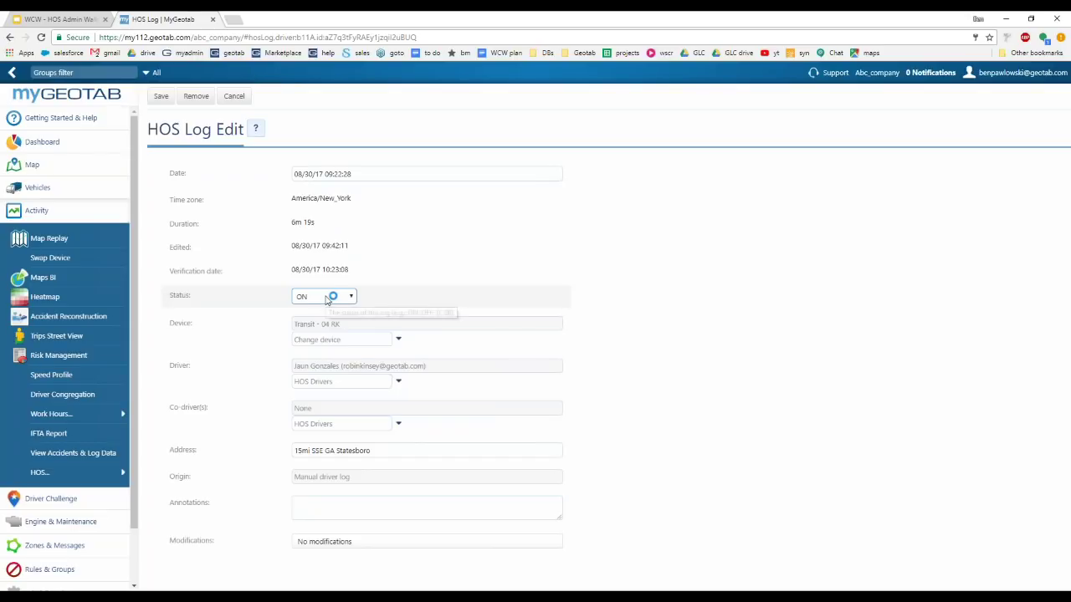
left_click(329, 297)
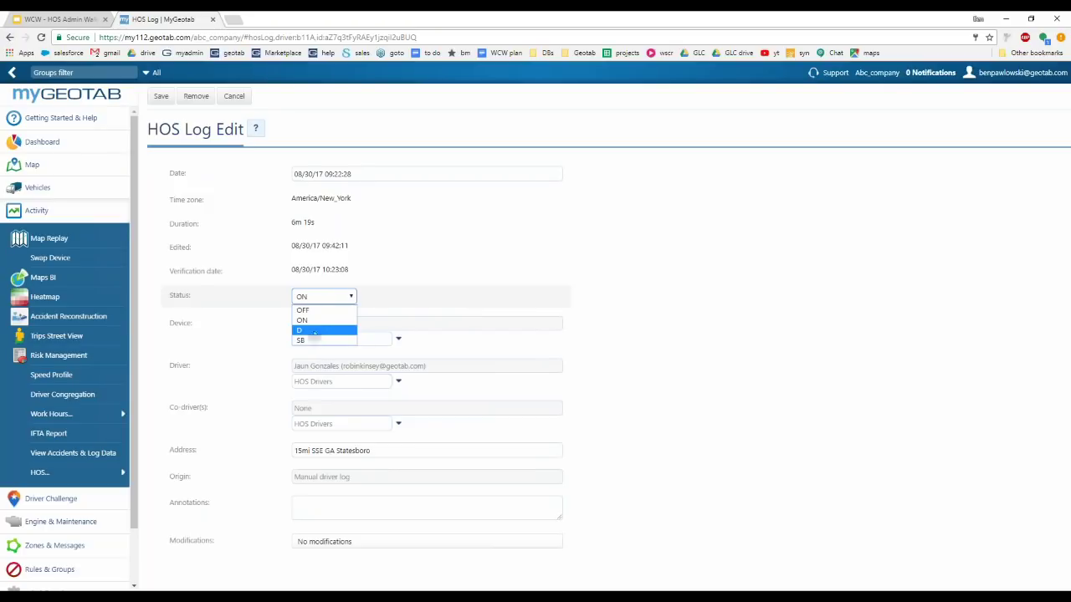
left_click(309, 330)
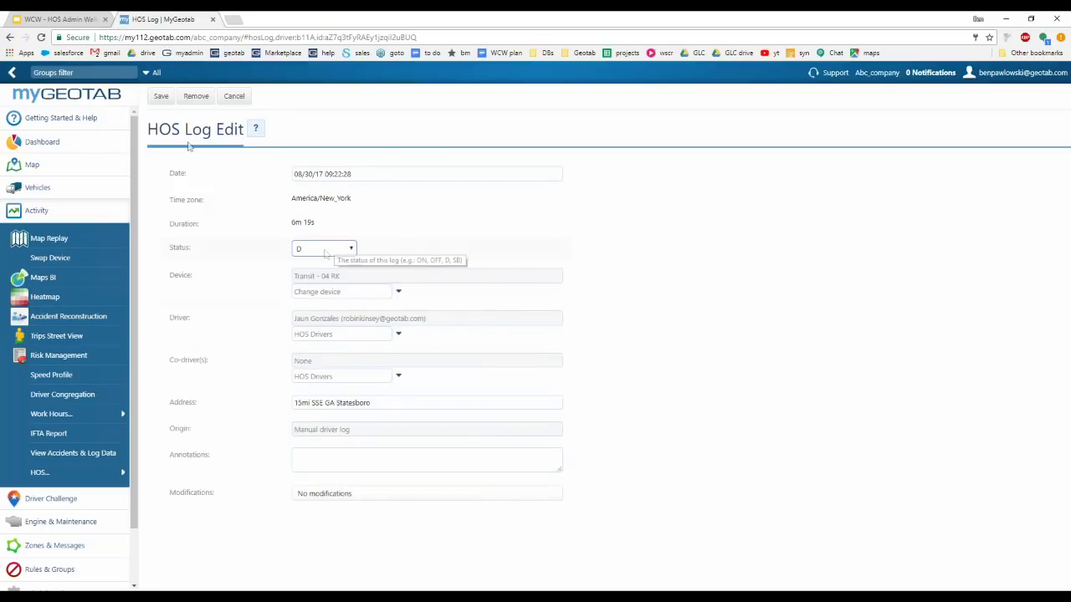
left_click(161, 96)
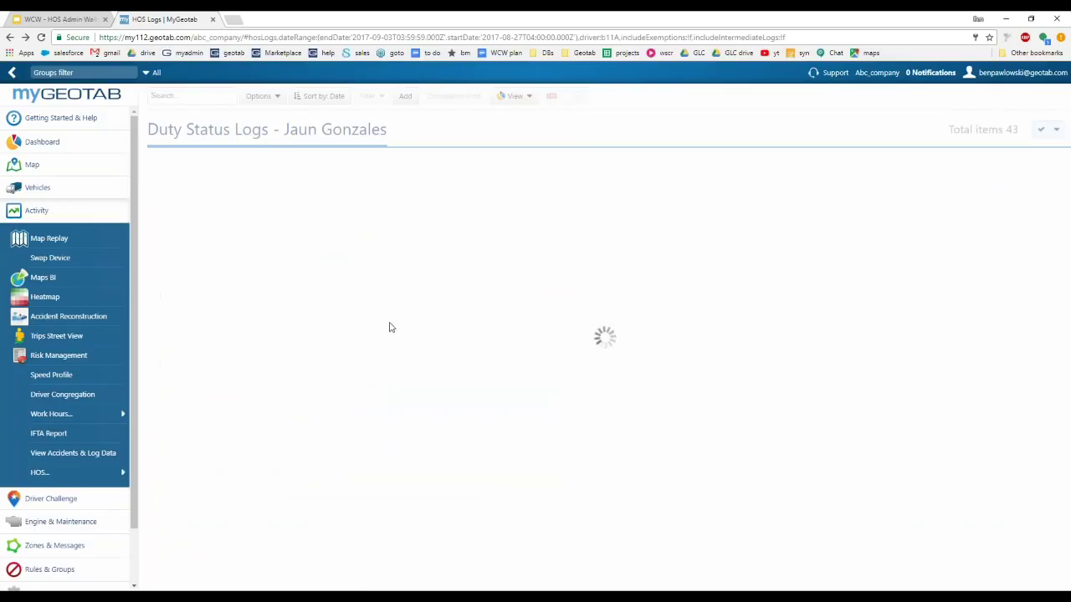
Reopen the edited 09:22 log, examine the timestamp and status change in its modifications, and return to the duty status logs
scroll(383, 342, "down", 3)
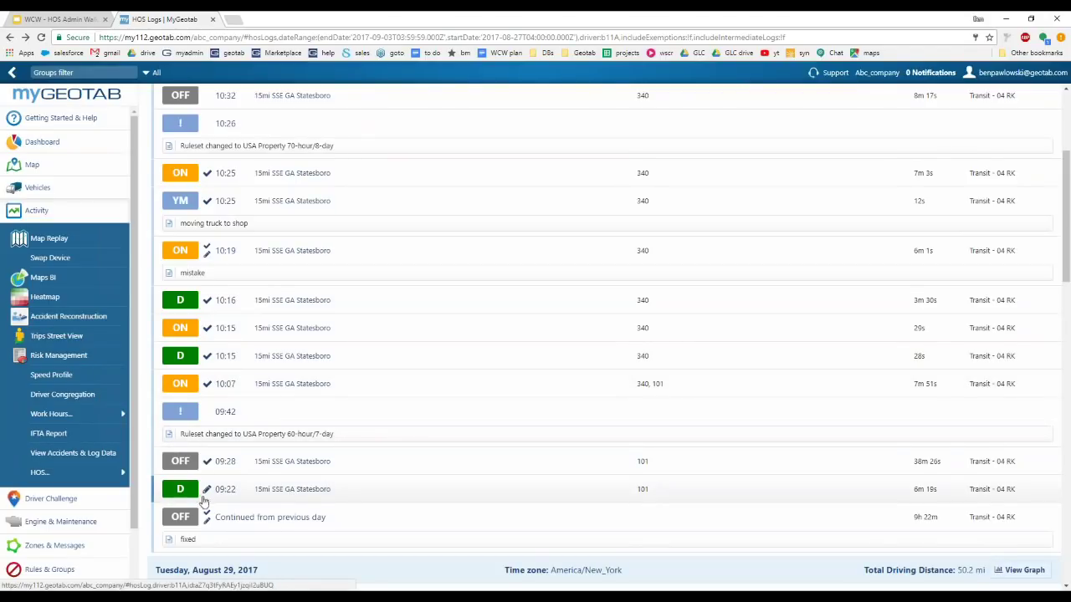
mouse_move(205, 500)
left_click(275, 497)
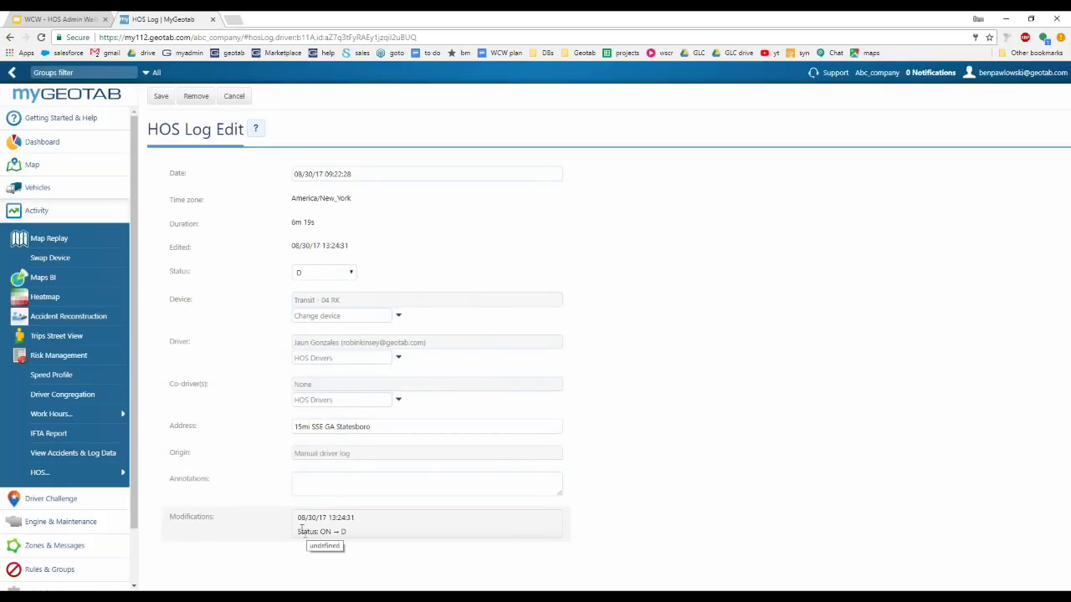
left_click_drag(297, 521, 372, 524)
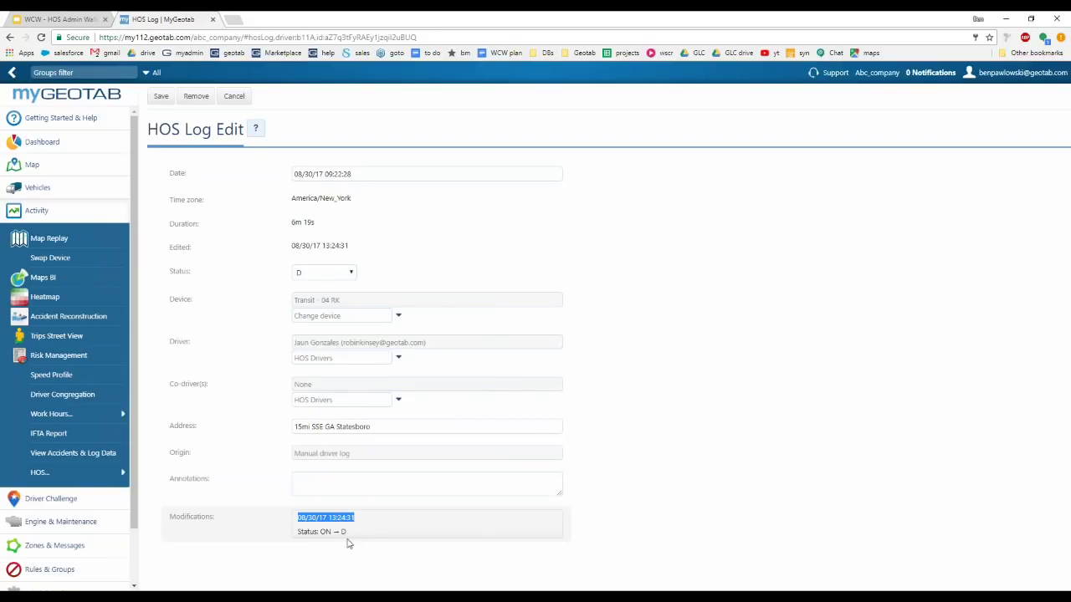
left_click(348, 539)
left_click_drag(318, 538, 363, 537)
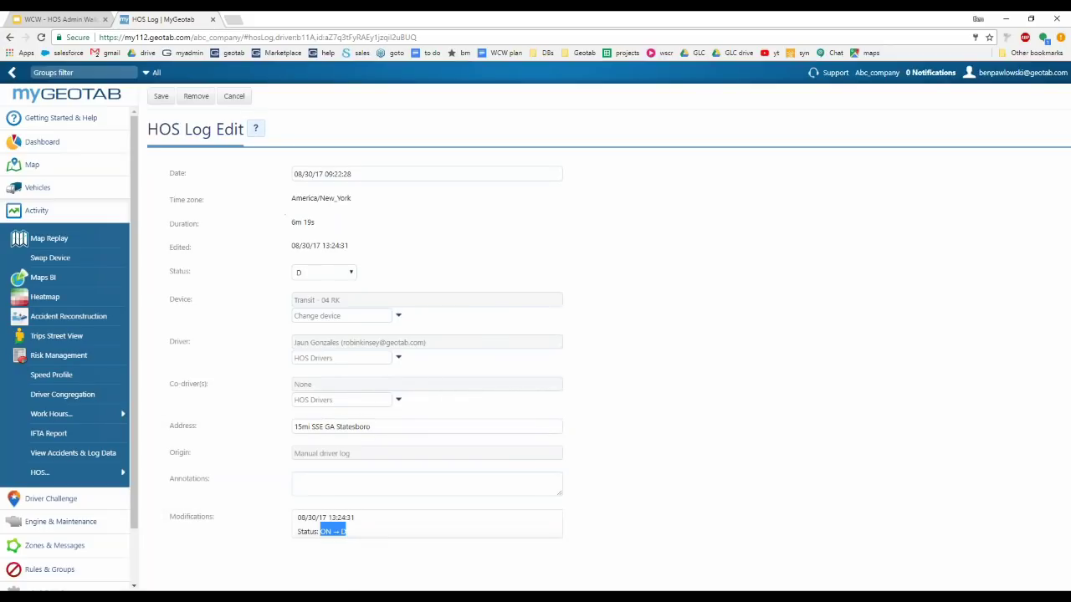
left_click(242, 99)
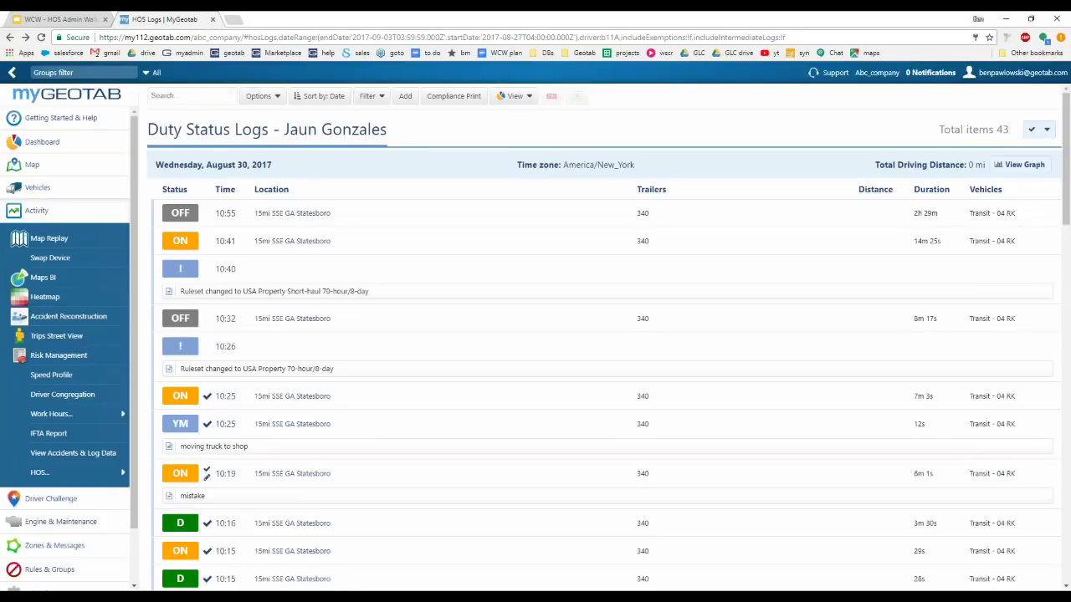
Show this week's duty status logs for the Unidentified driver
left_click(272, 99)
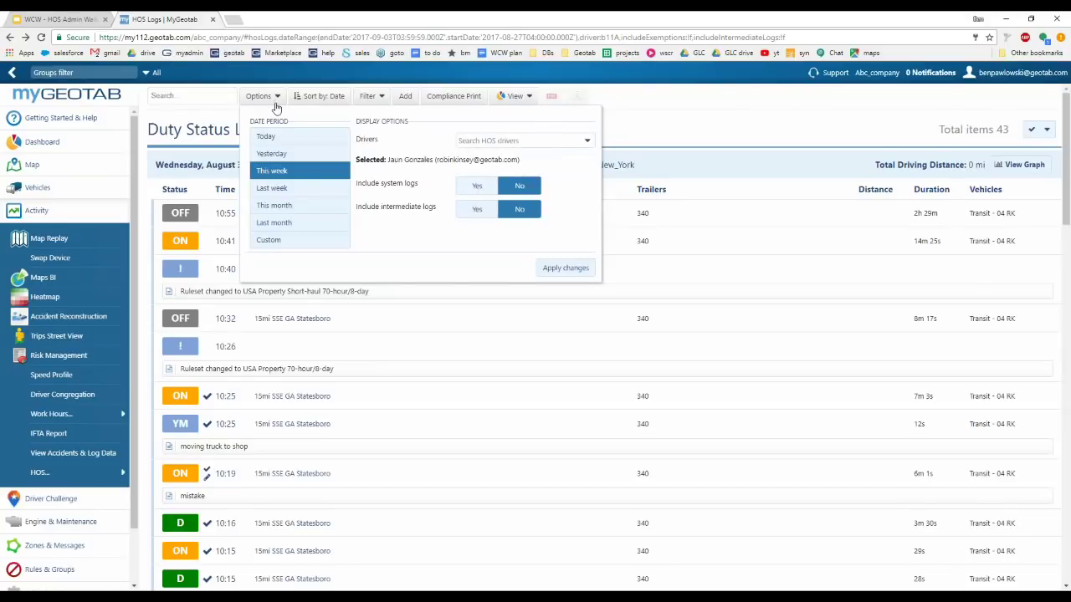
left_click(587, 142)
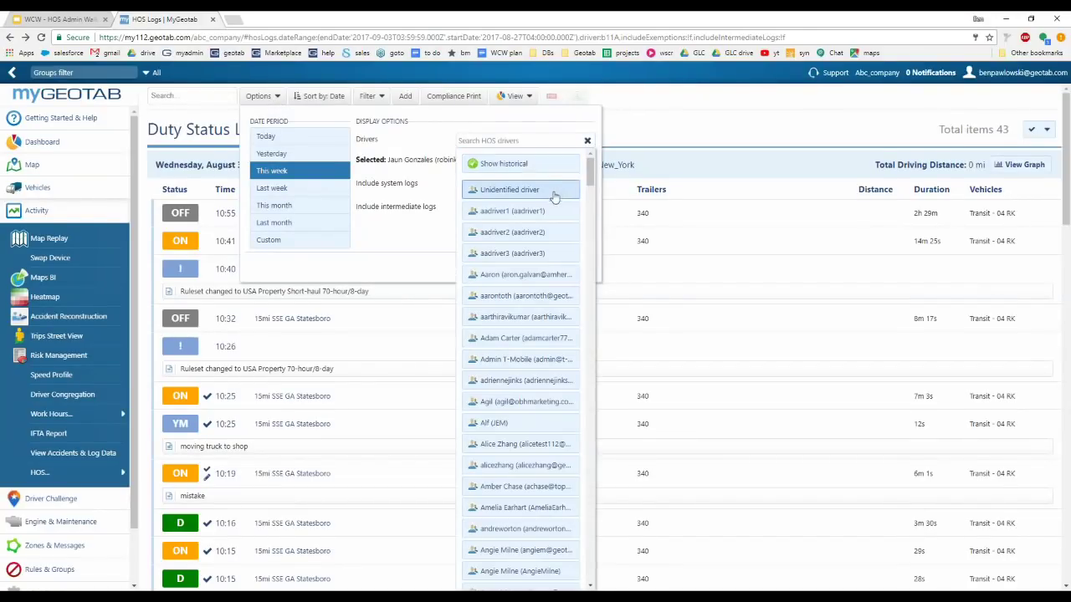
left_click(548, 192)
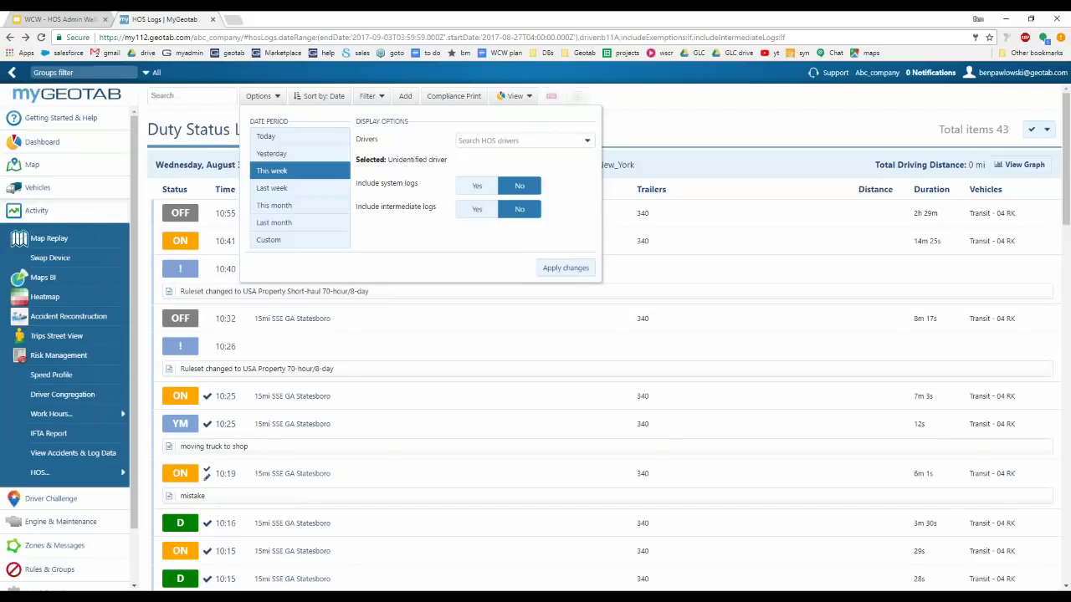
left_click(561, 270)
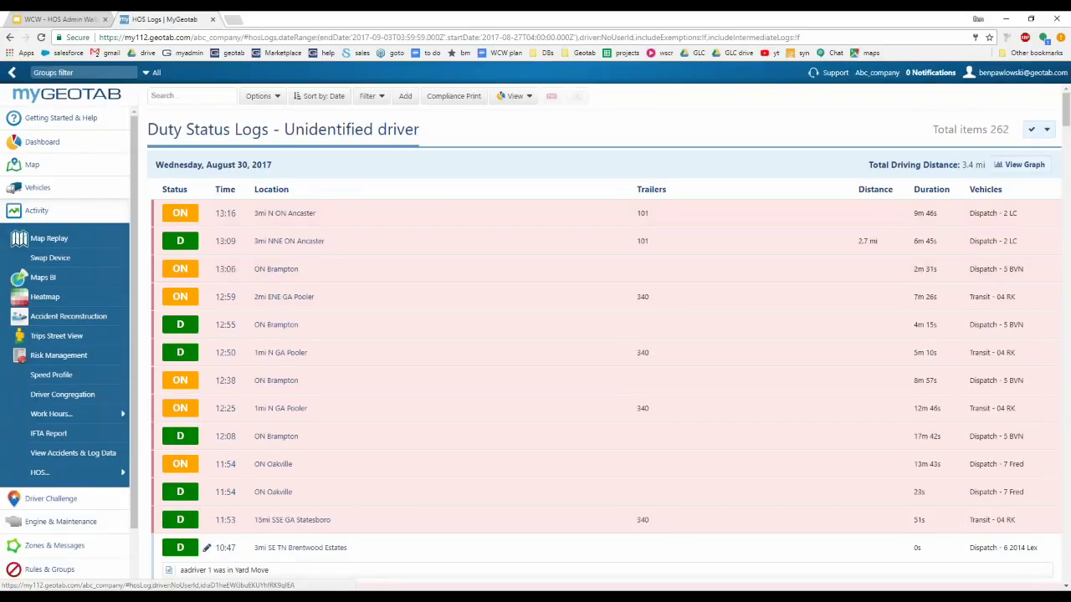
Check the driver display options and open the unidentified driver's ON log from 13:16 on August 30
left_click(262, 95)
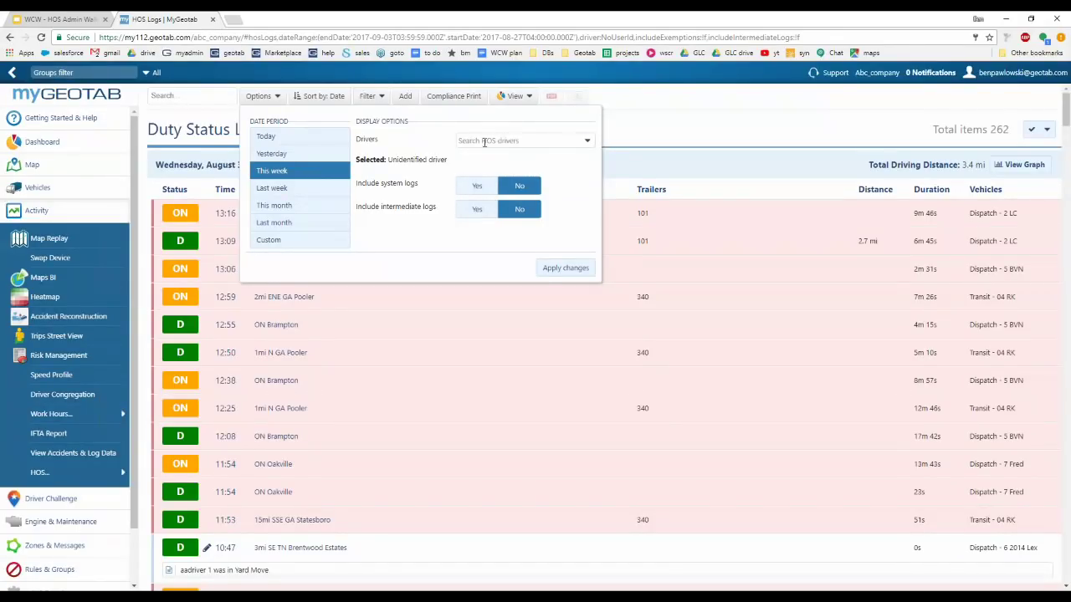
left_click(712, 131)
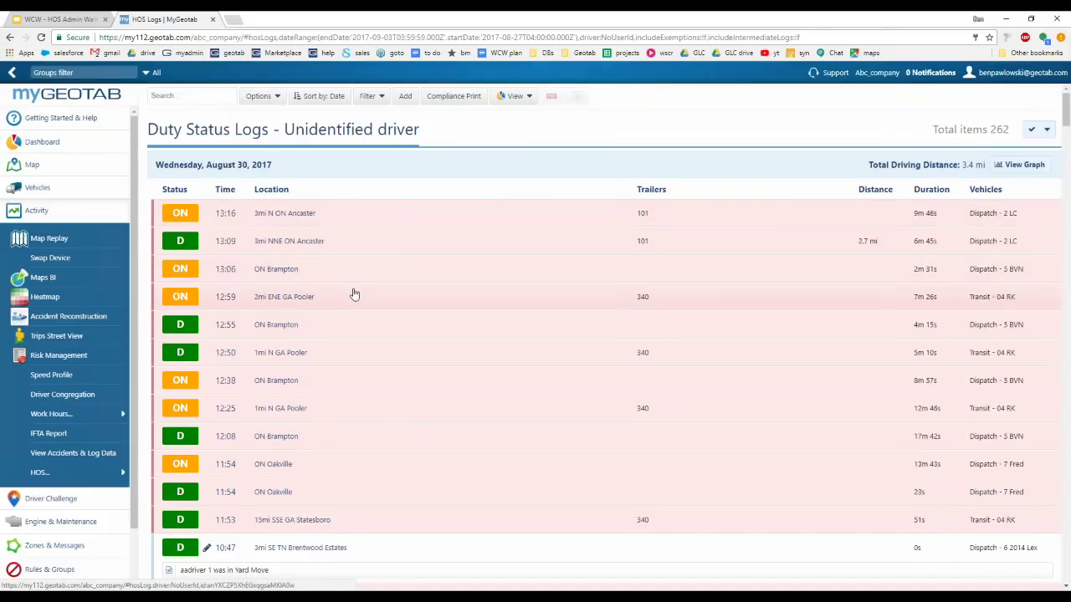
left_click(399, 218)
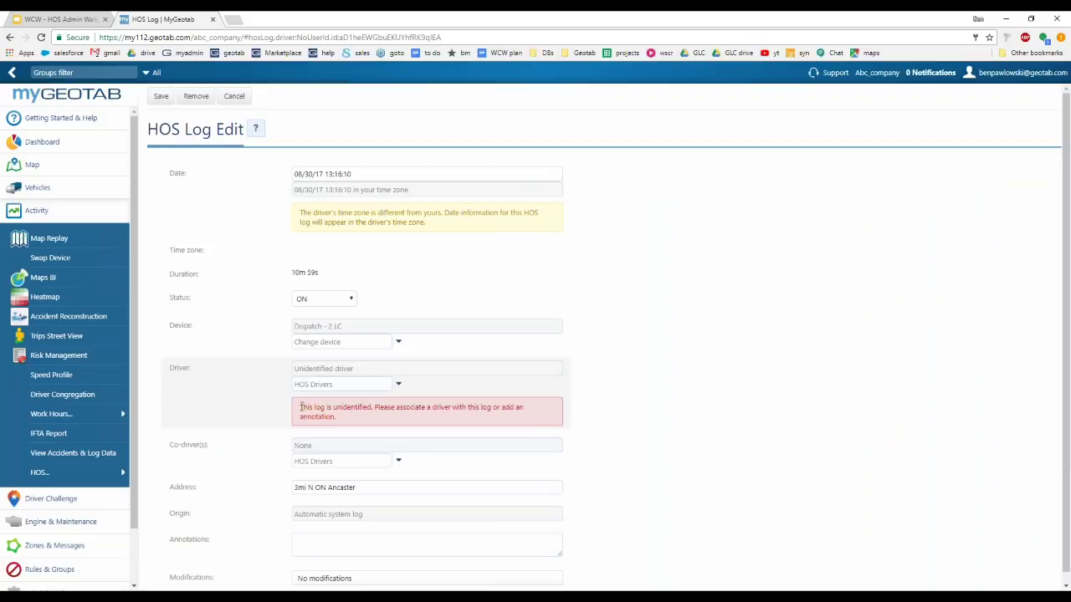
Assign the unidentified ON log from 13:16 to the administrator's own HOS driver account and save it
left_click_drag(300, 407, 335, 418)
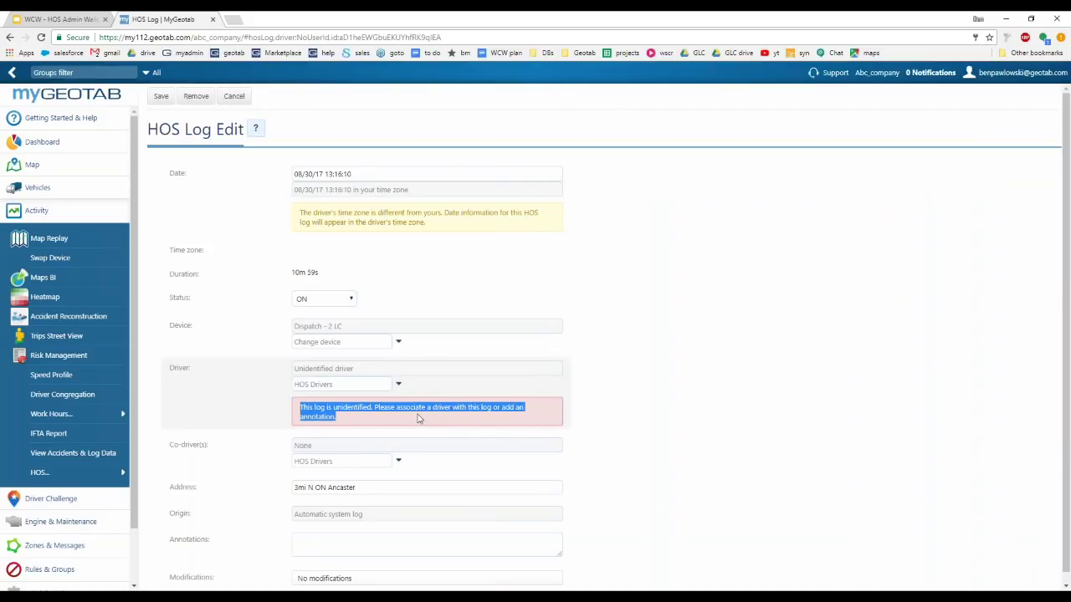
left_click(393, 385)
type("pa")
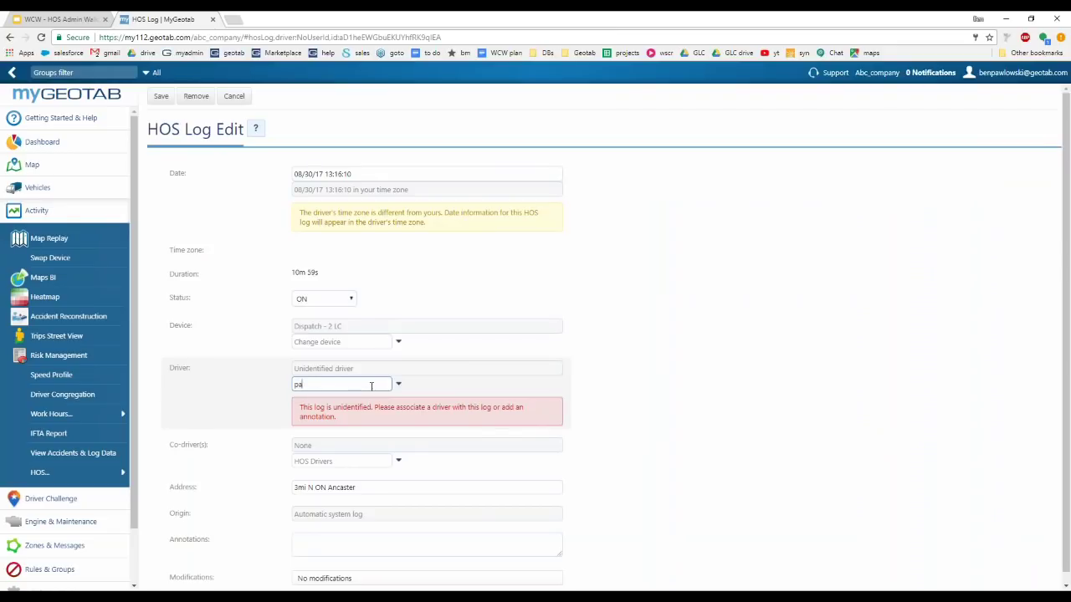
type("w")
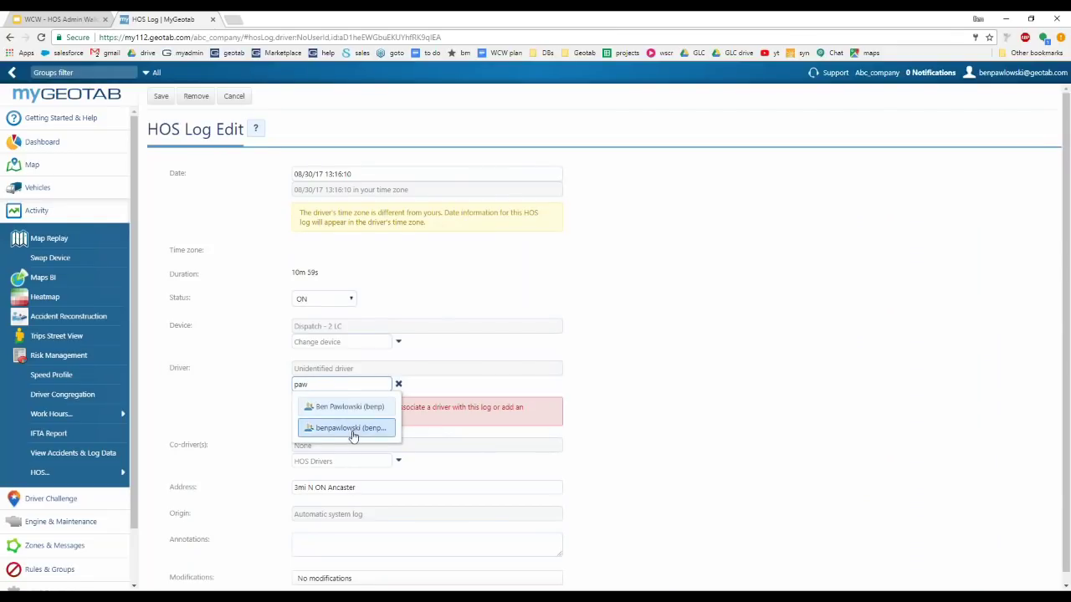
left_click(352, 429)
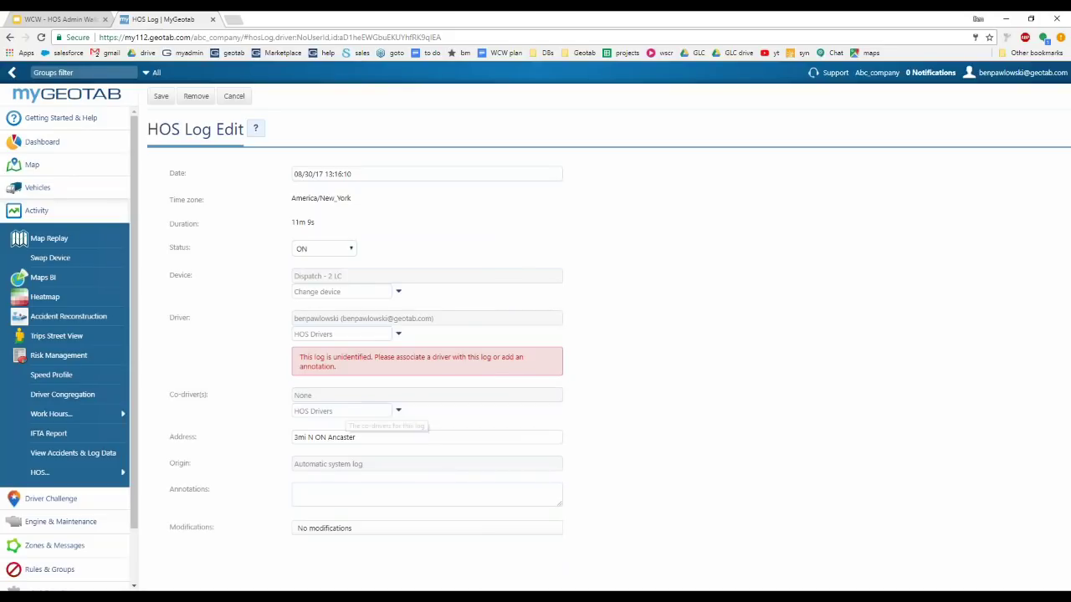
left_click(234, 95)
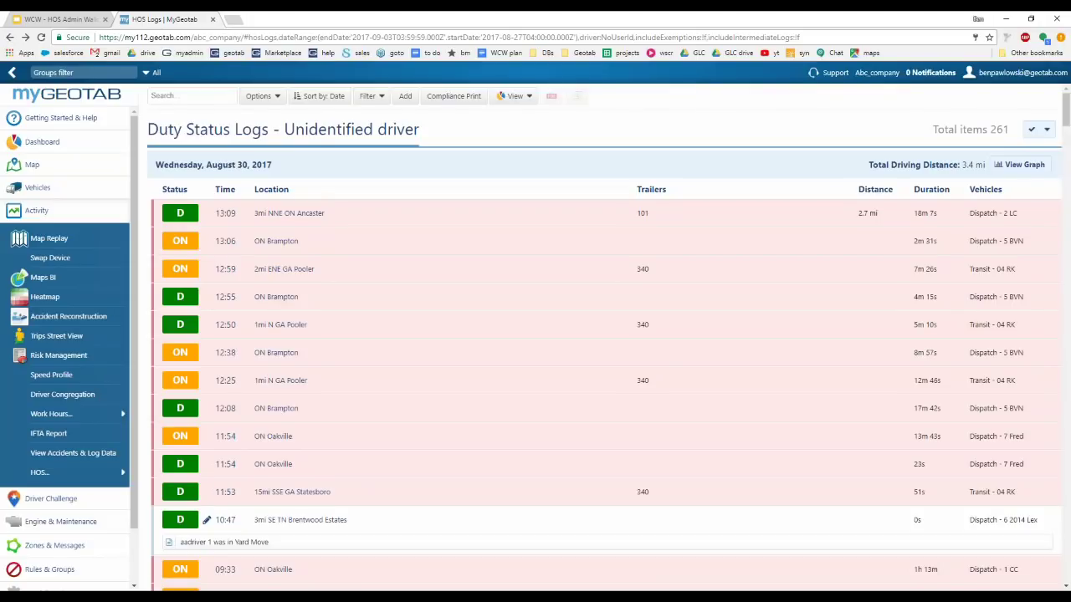
Open the unidentified D log from 13:09, check which of its fields can be edited, and return to the duty status logs
left_click(367, 216)
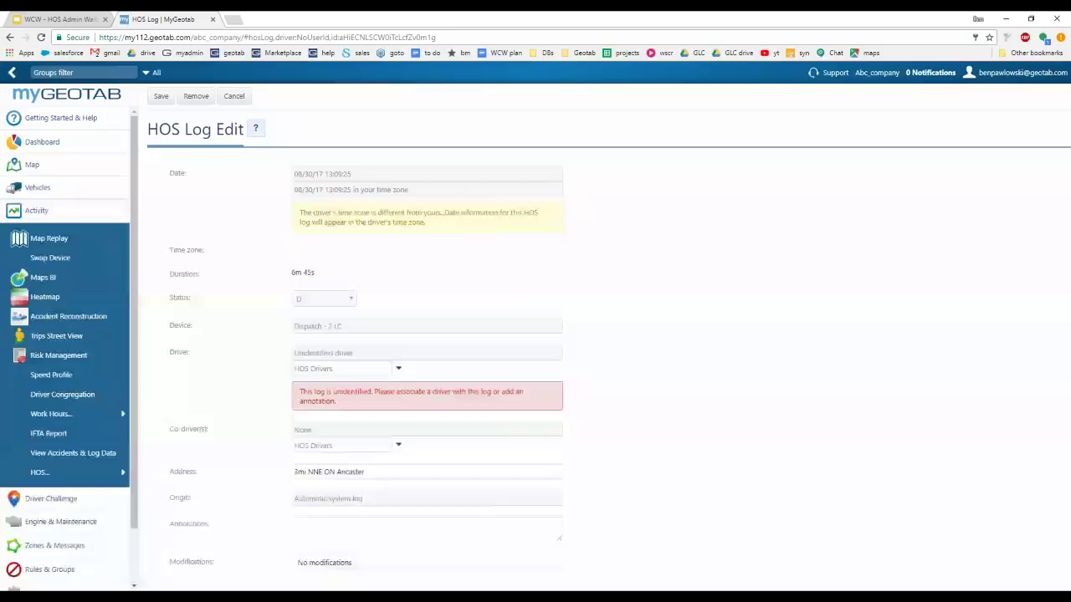
left_click(234, 95)
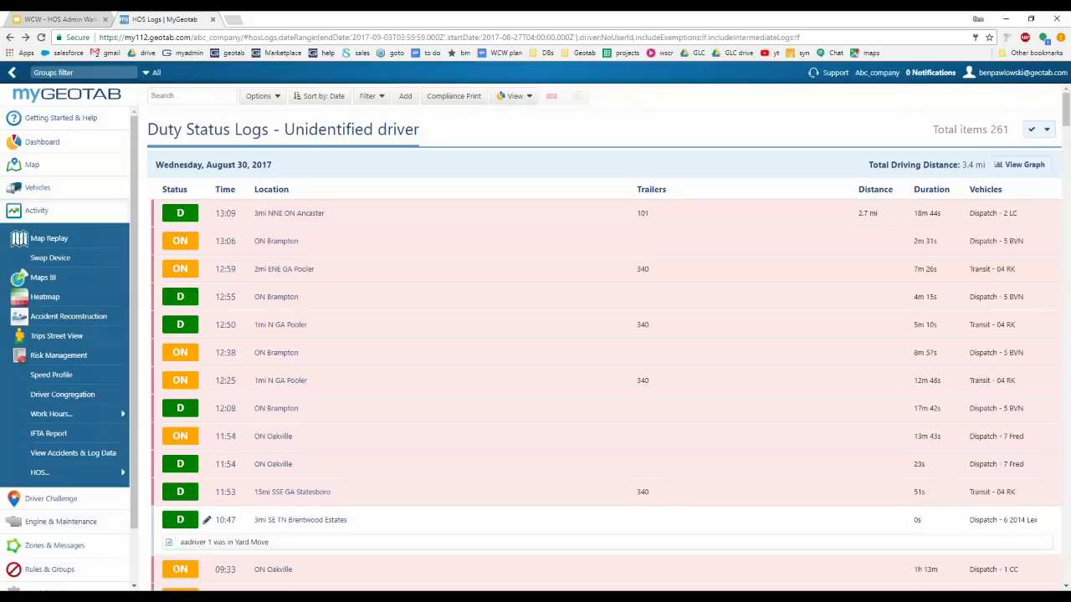
left_click(349, 206)
left_click(83, 476)
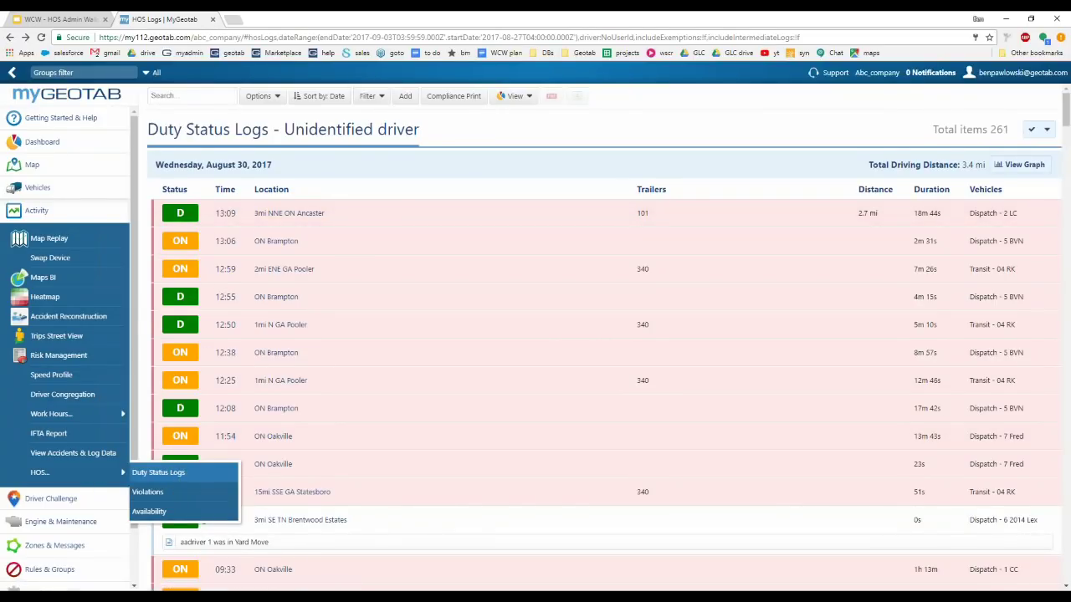
Show this week's duty status logs for the driver who was assigned the 13:16 log instead of the Unidentified driver
left_click(259, 96)
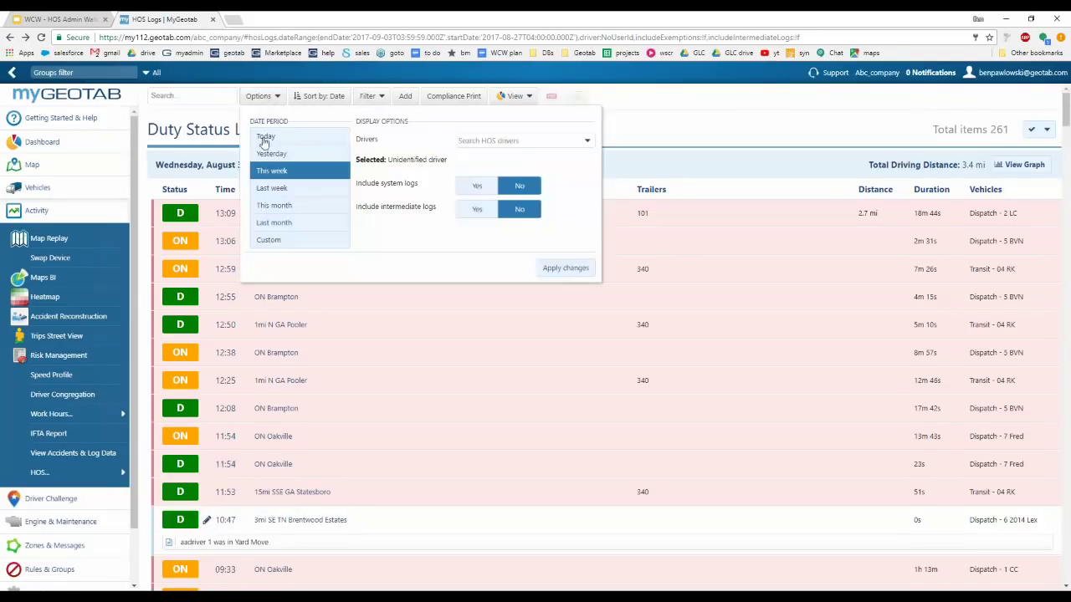
left_click(588, 141)
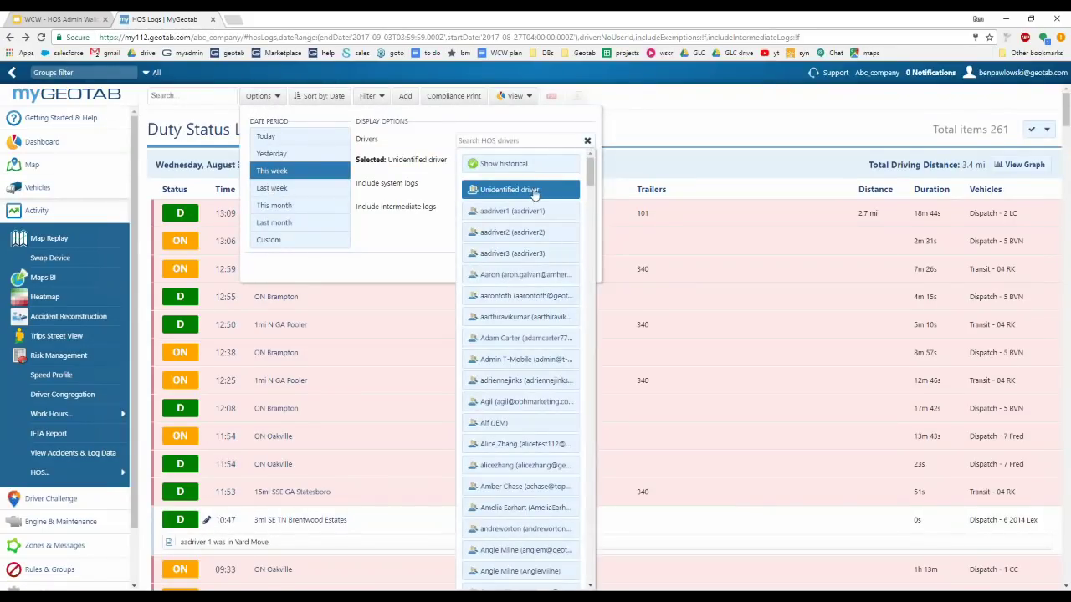
left_click(531, 192)
scroll(516, 322, "down", 1)
scroll(516, 321, "down", 5)
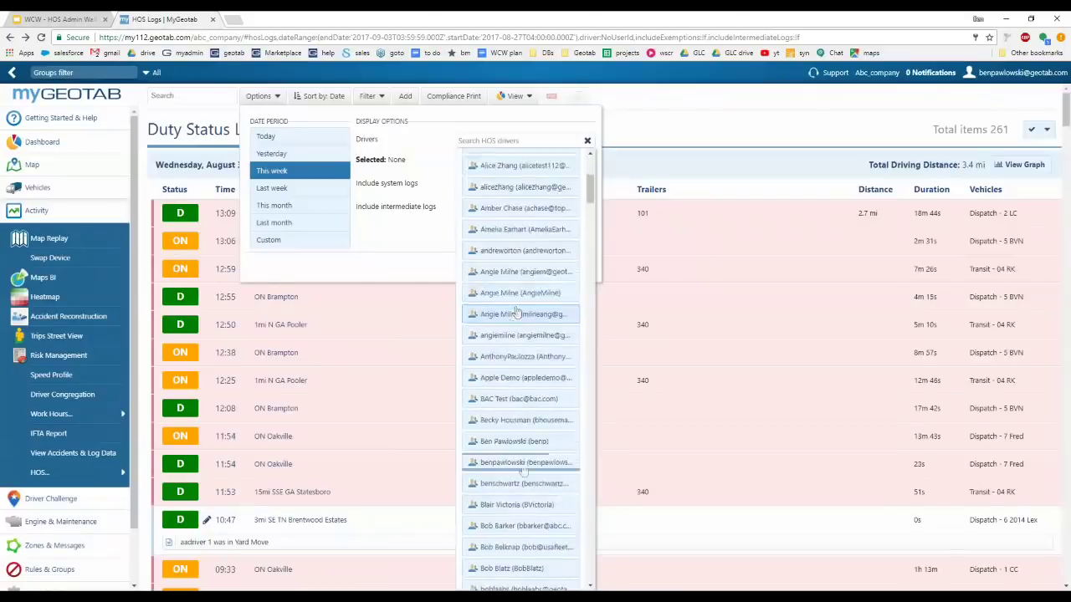
left_click(520, 466)
left_click(565, 268)
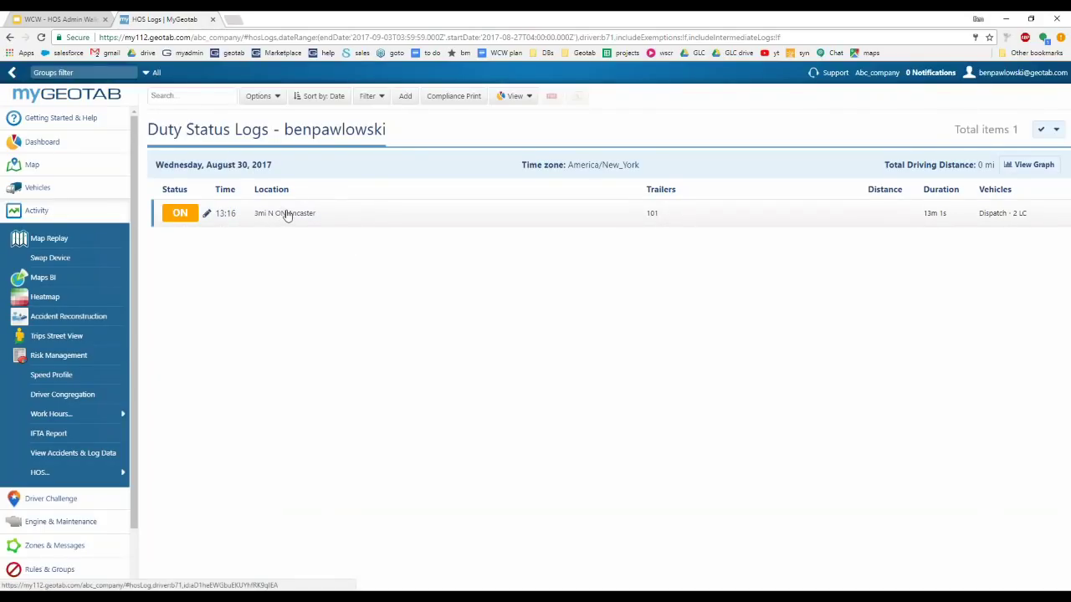
Reopen the assigned 13:16 ON log, check its driver modification, reassign it to the driver whose logs were edited earlier, and save
left_click(351, 216)
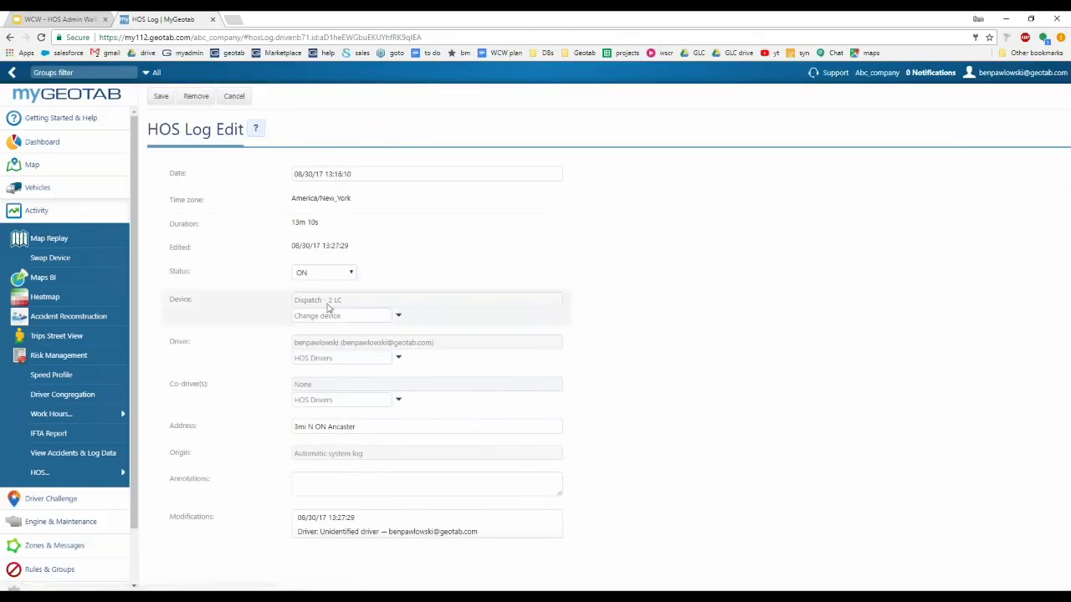
left_click(328, 356)
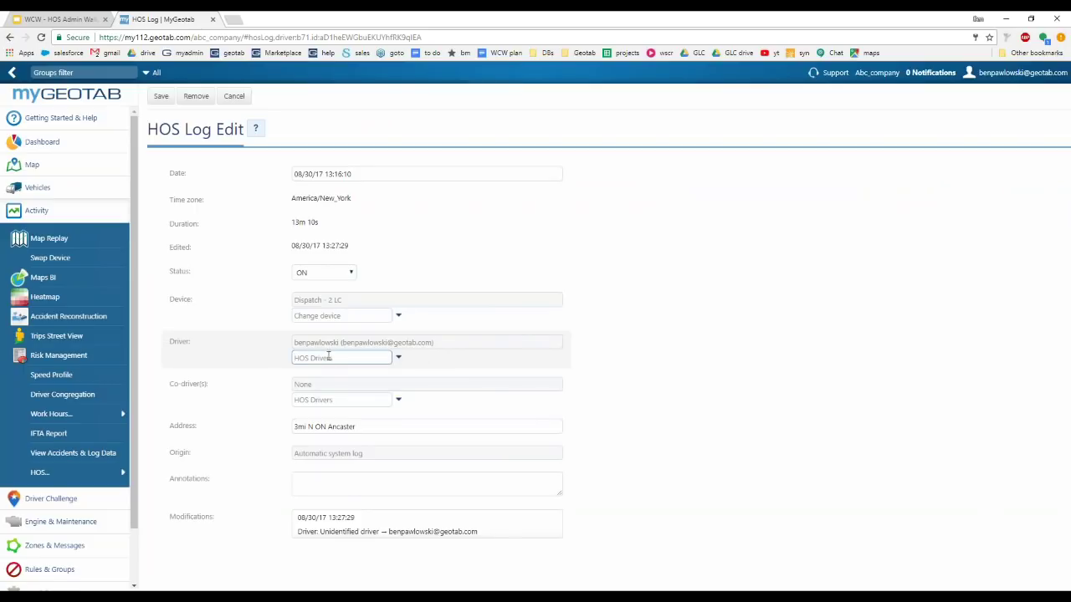
left_click(398, 358)
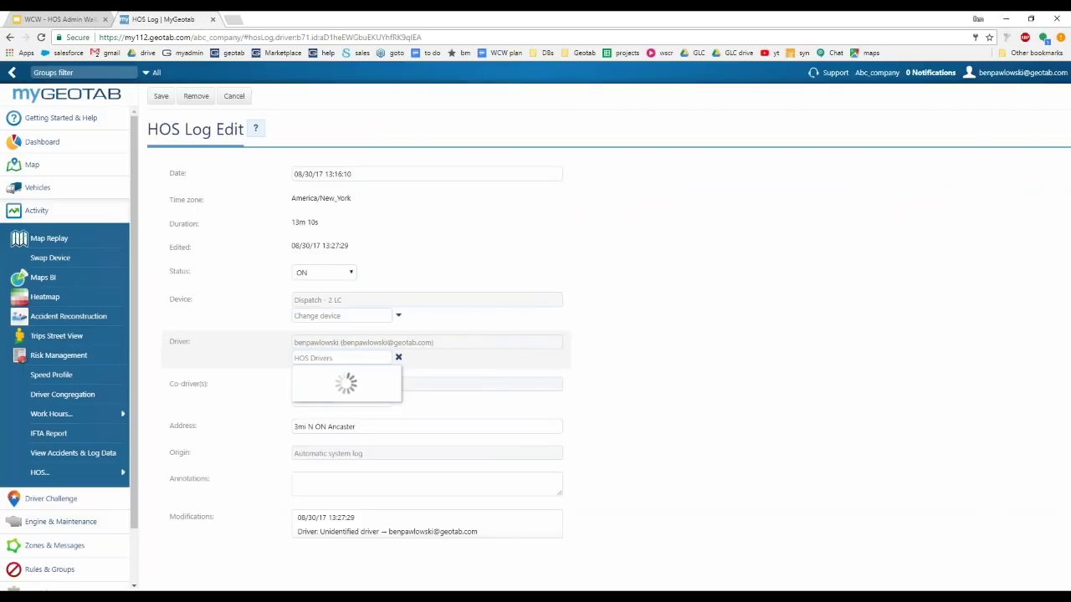
type("robin")
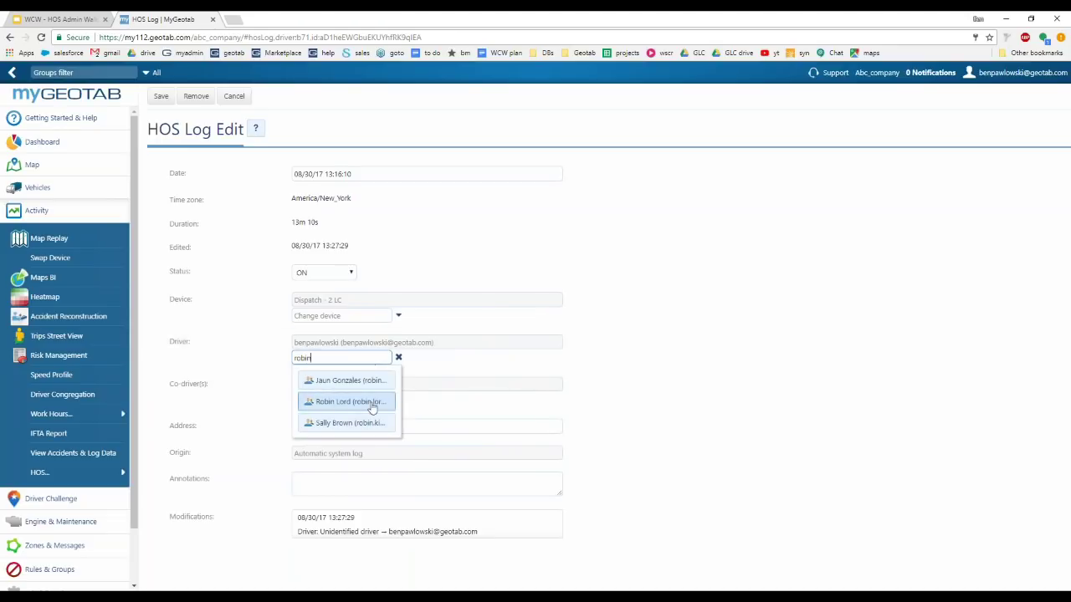
left_click(375, 381)
left_click(159, 98)
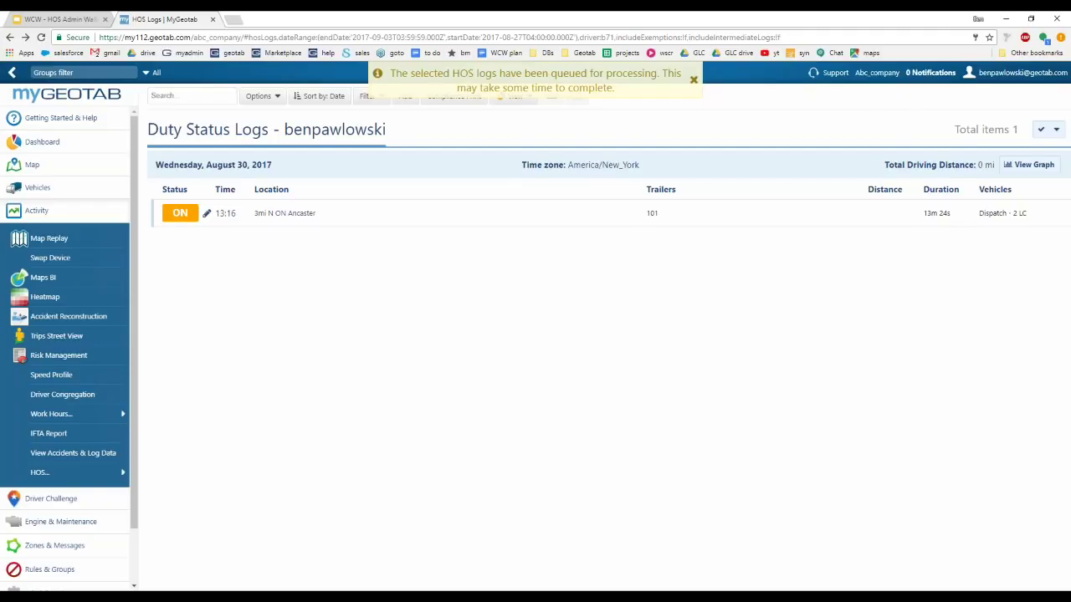
Show this week's duty status logs for the newly assigned driver and dismiss the processing notice
left_click(261, 96)
left_click(518, 142)
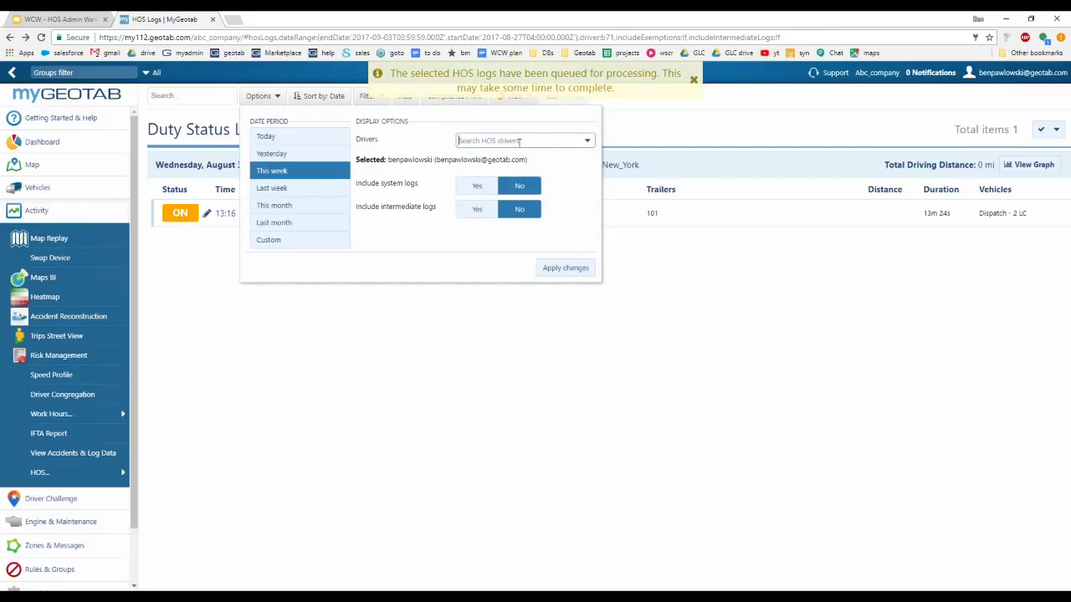
type("robin")
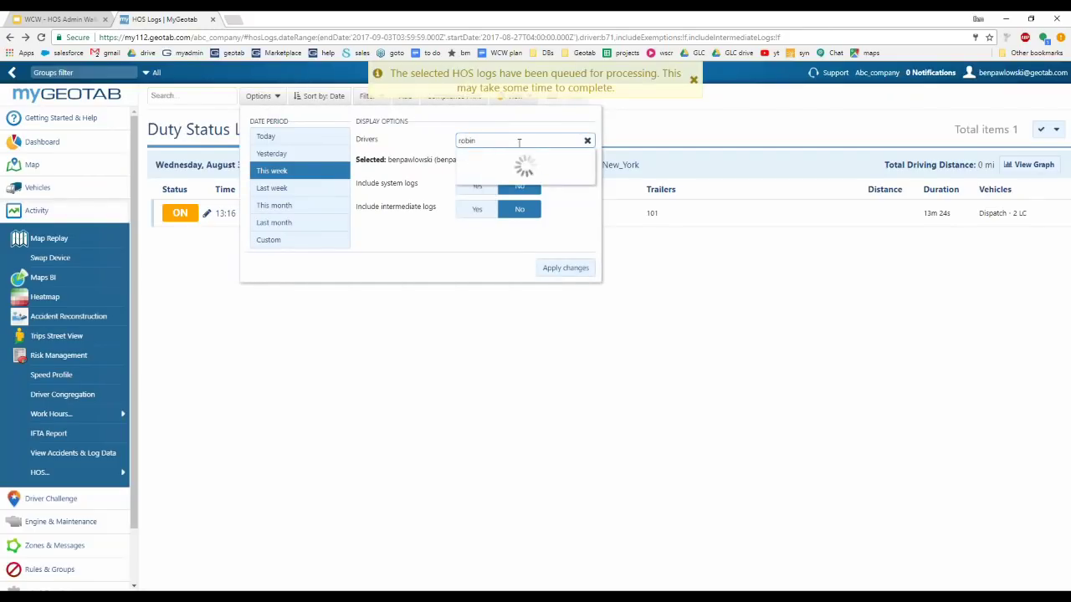
left_click(525, 191)
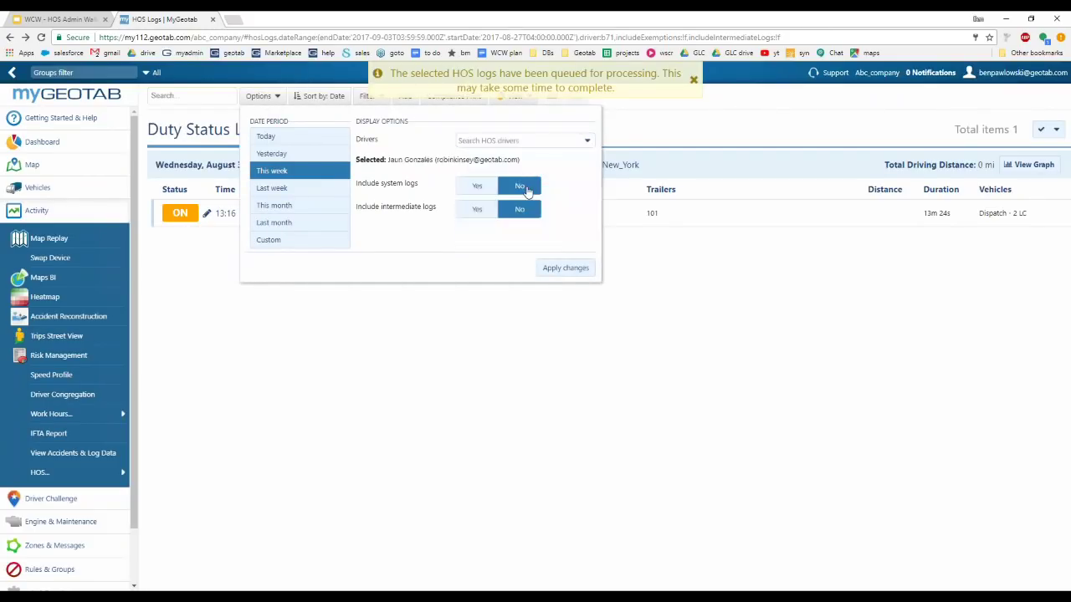
left_click(555, 268)
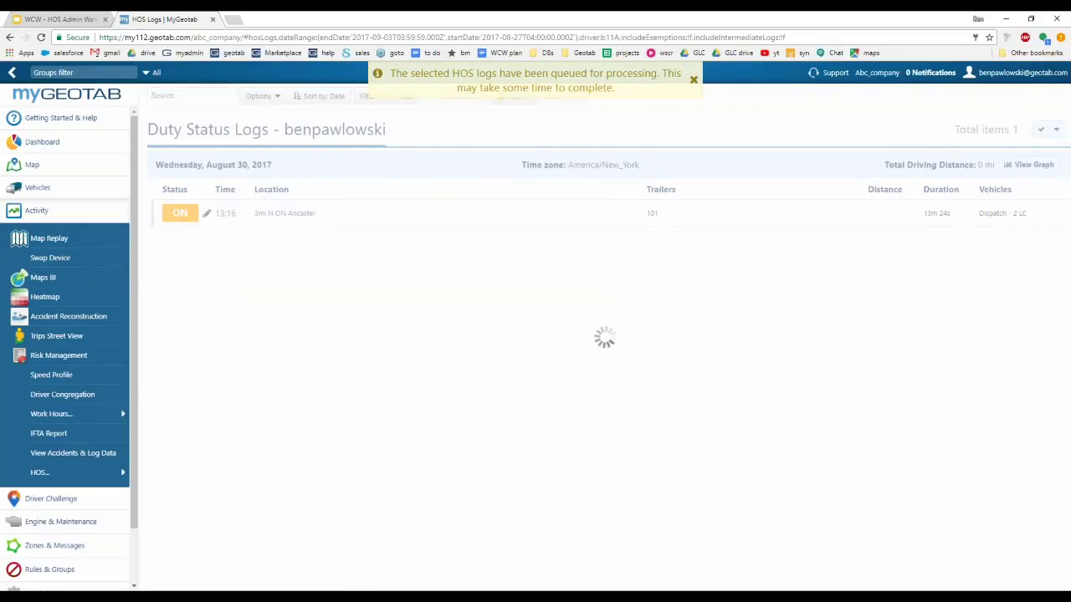
left_click(694, 79)
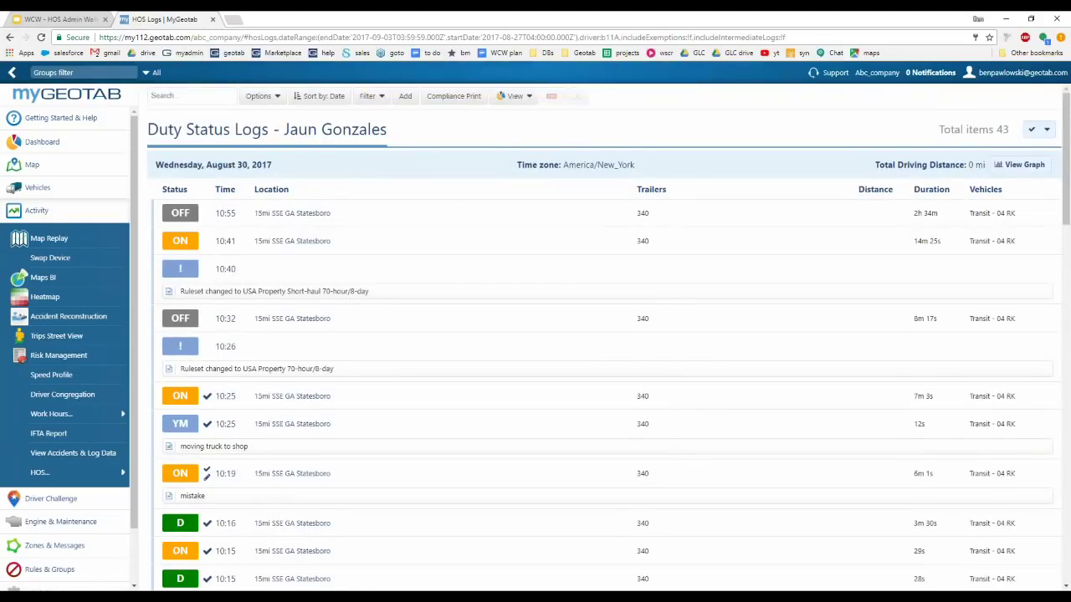
Show the duty status graph for August 30 and compare it with that day's log entries
left_click(1021, 164)
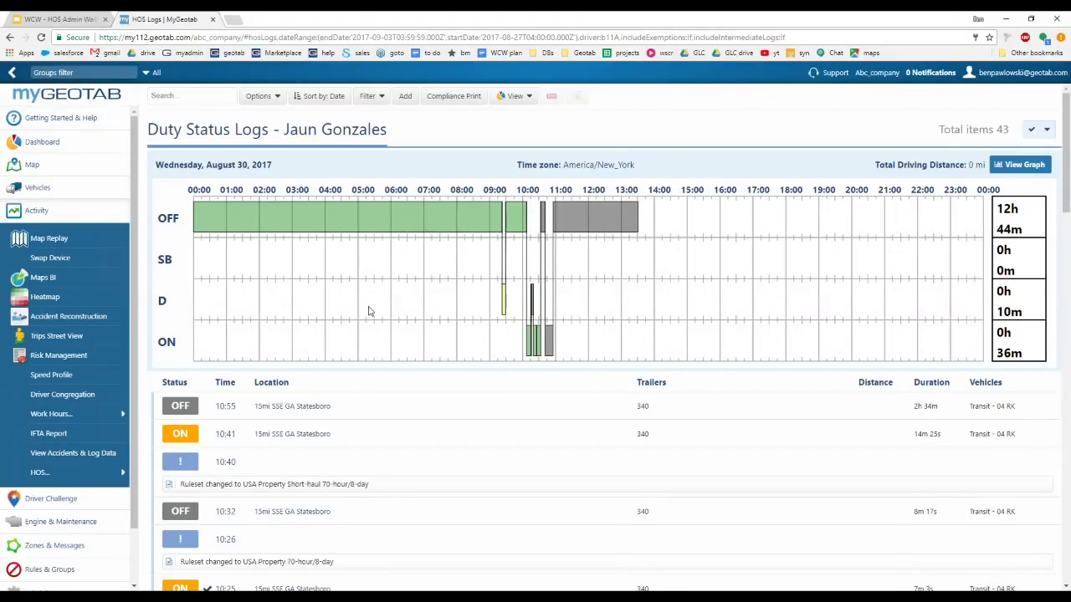
scroll(286, 299, "down", 1)
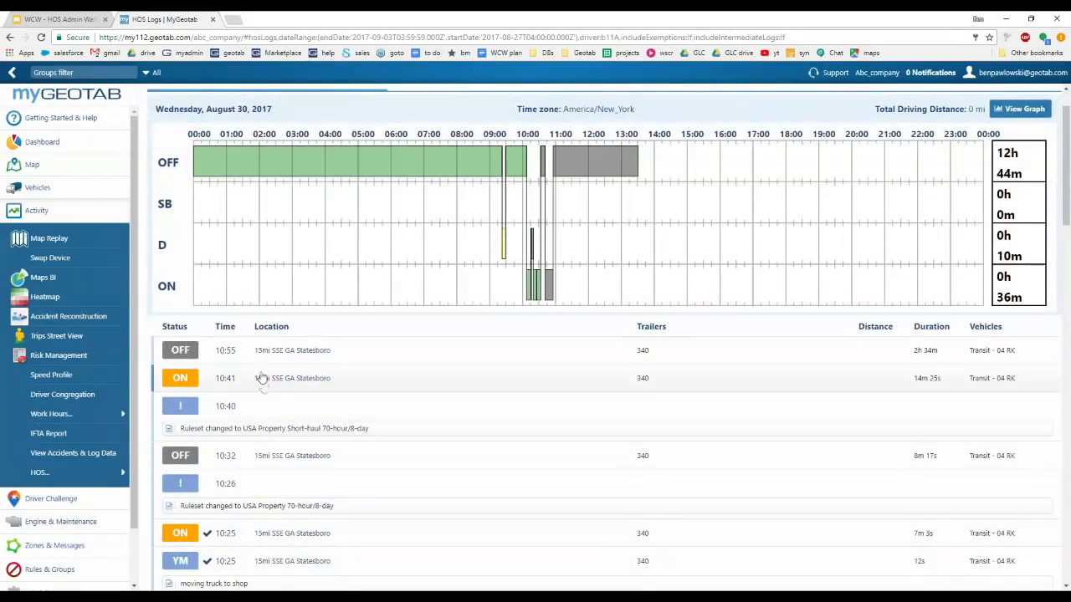
scroll(260, 393, "up", 1)
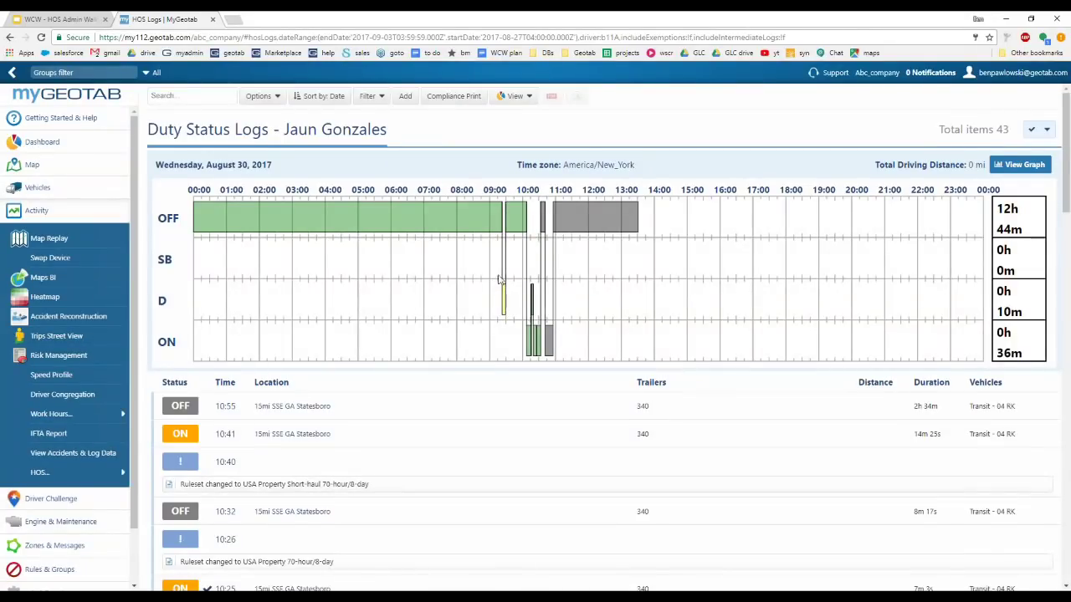
scroll(489, 269, "down", 3)
scroll(489, 269, "up", 3)
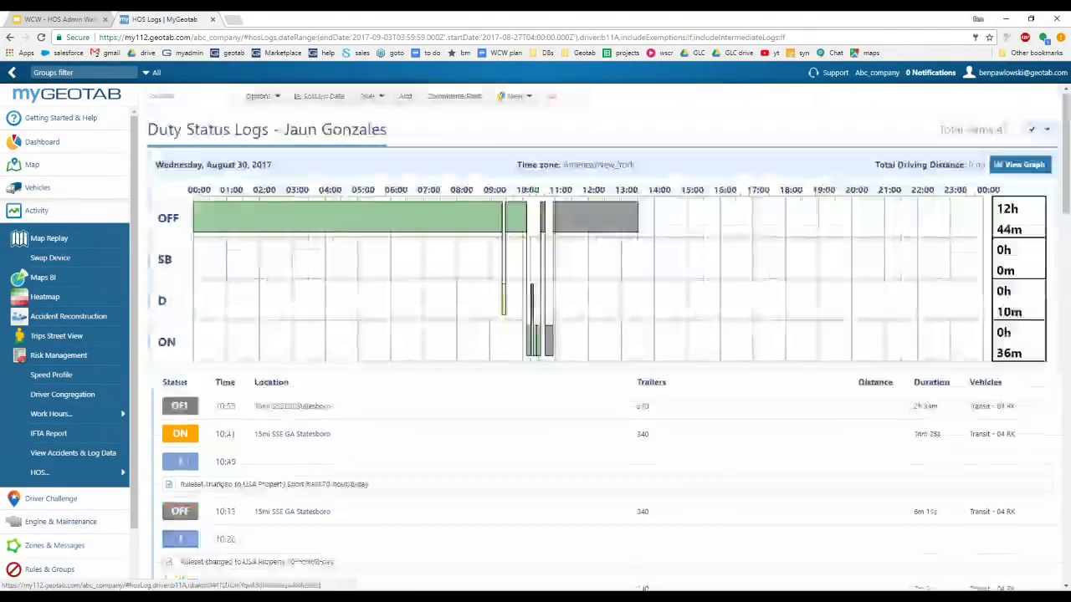
Show the duty status graph for August 29, examine its driving violation, and return to the start of the logs
scroll(507, 257, "down", 10)
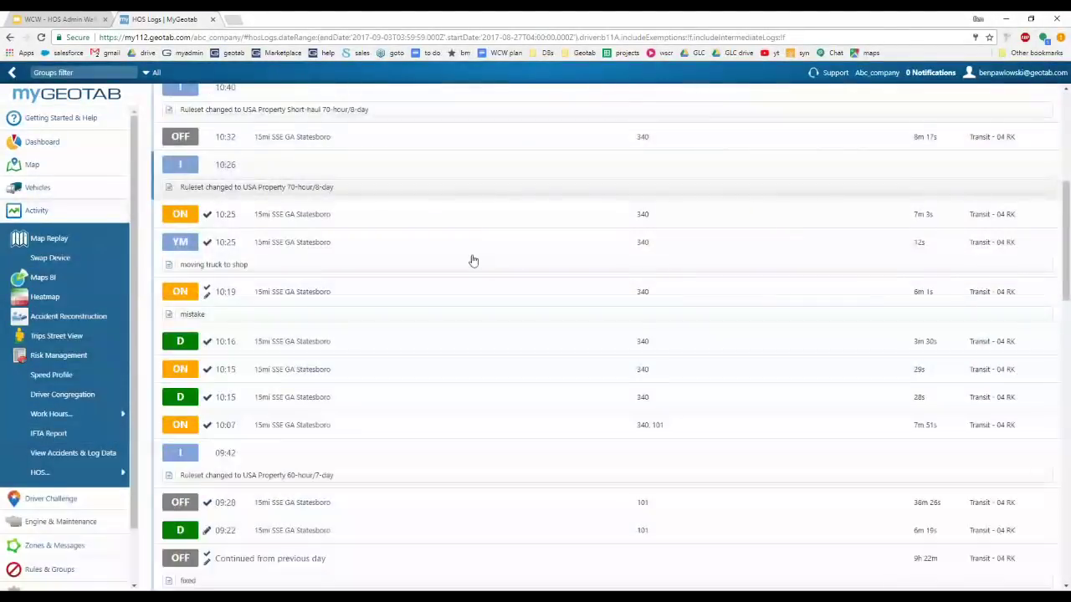
scroll(472, 261, "down", 2)
left_click(1023, 261)
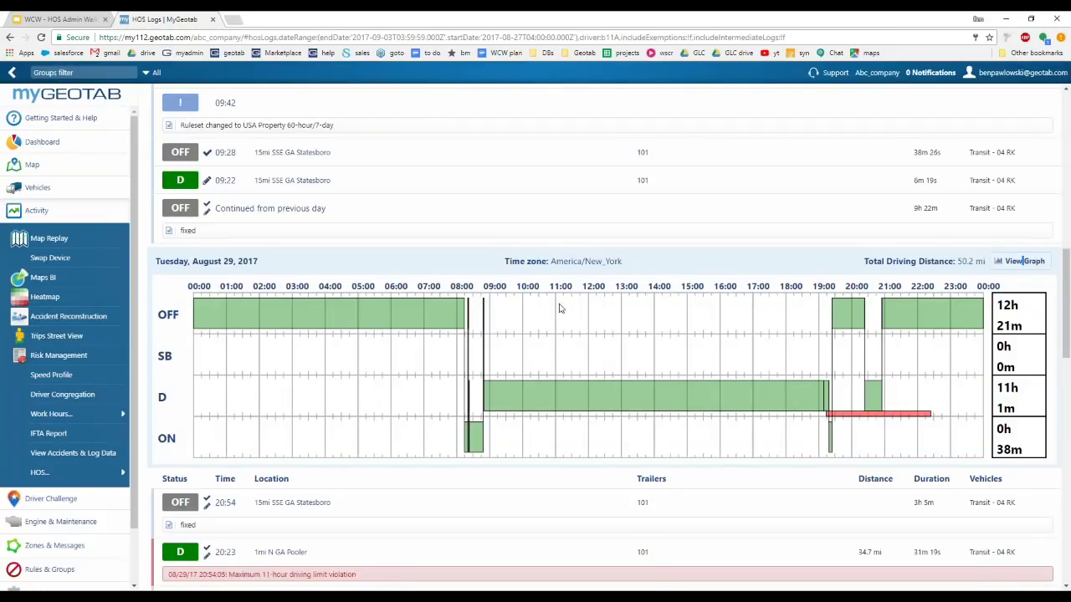
scroll(559, 309, "up", 15)
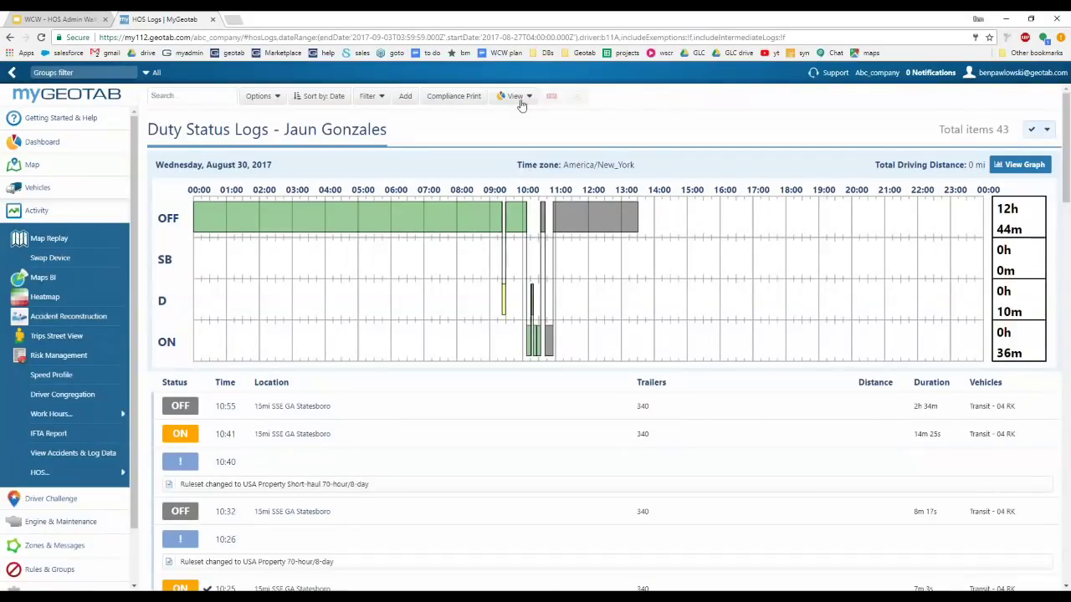
Check the available report views and examine the company details, graph and log entries in the Compliance Print preview
left_click(518, 97)
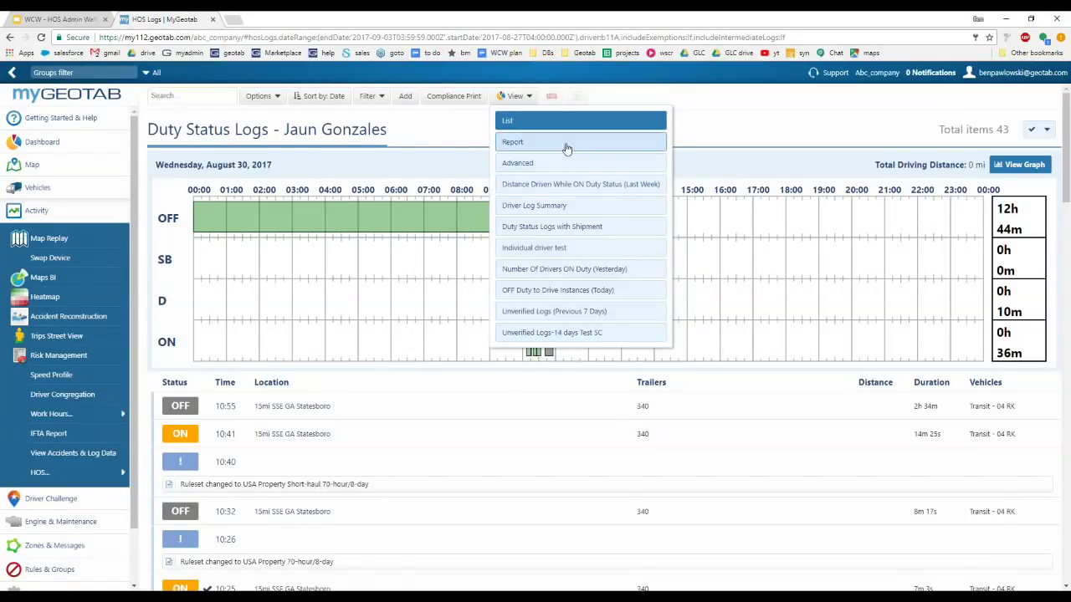
left_click(450, 140)
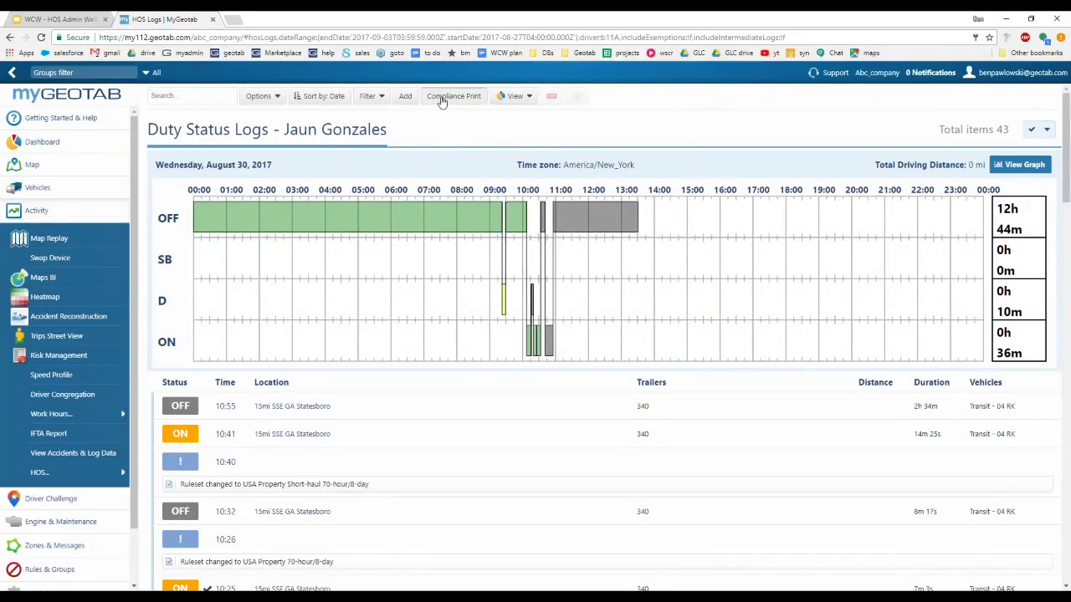
left_click(442, 97)
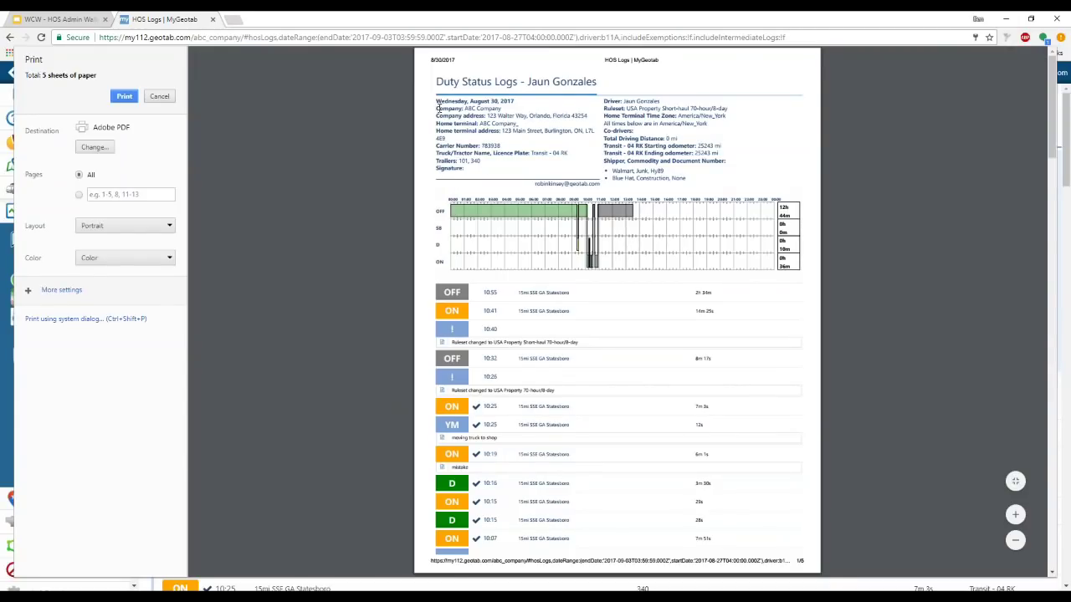
left_click_drag(435, 107, 596, 122)
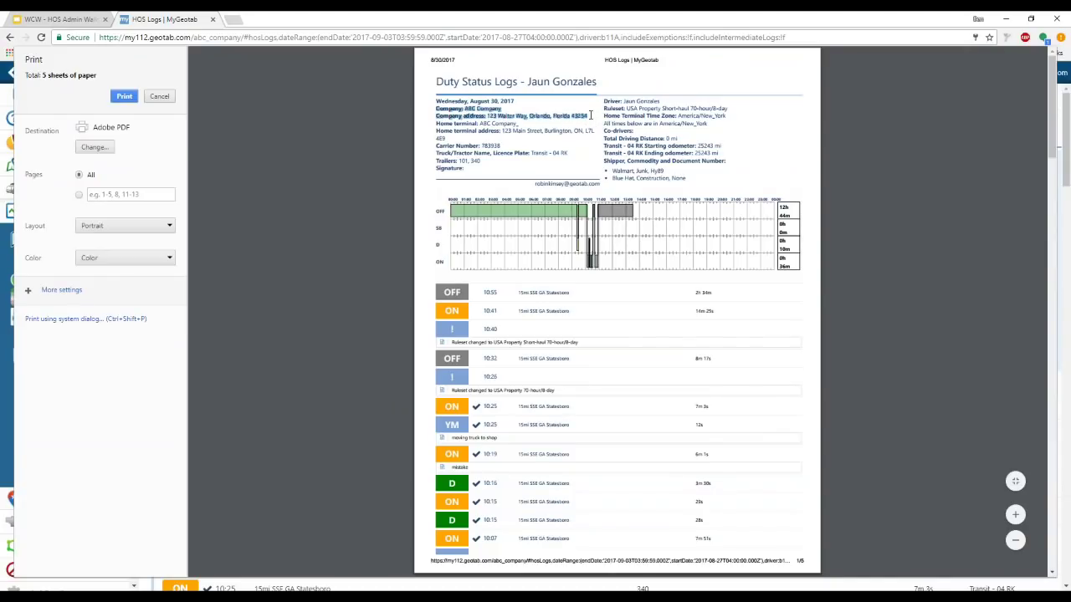
left_click(557, 120)
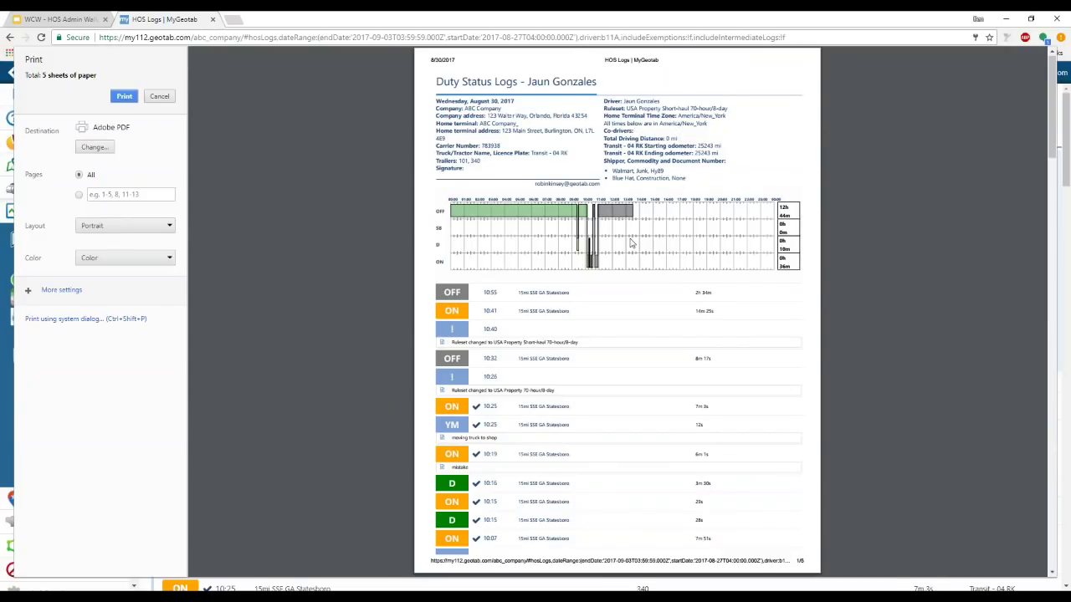
scroll(592, 224, "down", 5)
scroll(592, 224, "up", 4)
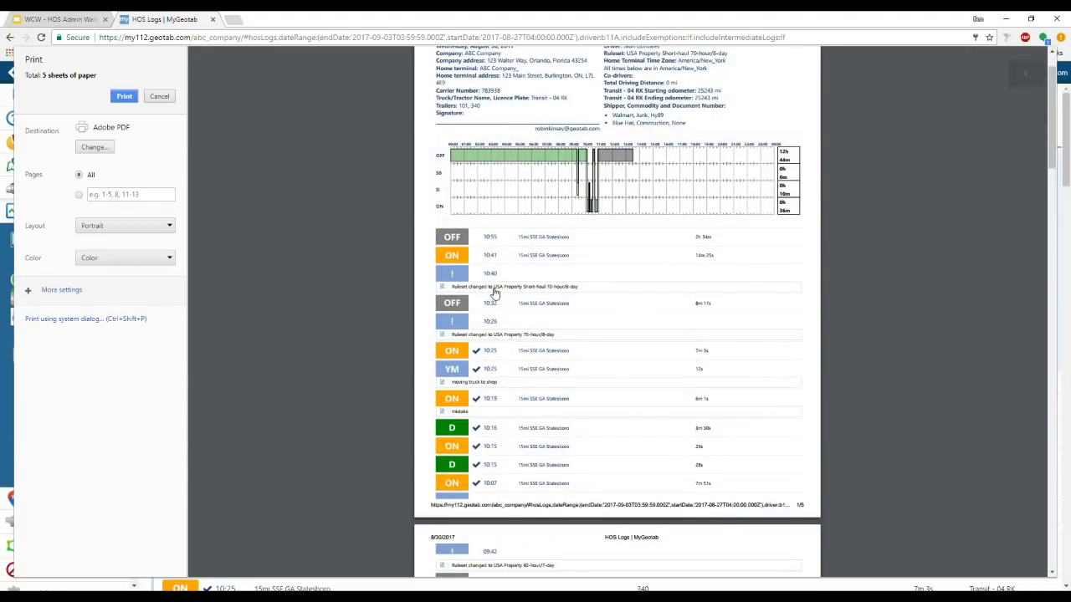
Examine the log entries, trailers and signature area in the Compliance Print preview, and close it without printing
scroll(494, 292, "up", 1)
scroll(536, 307, "down", 4)
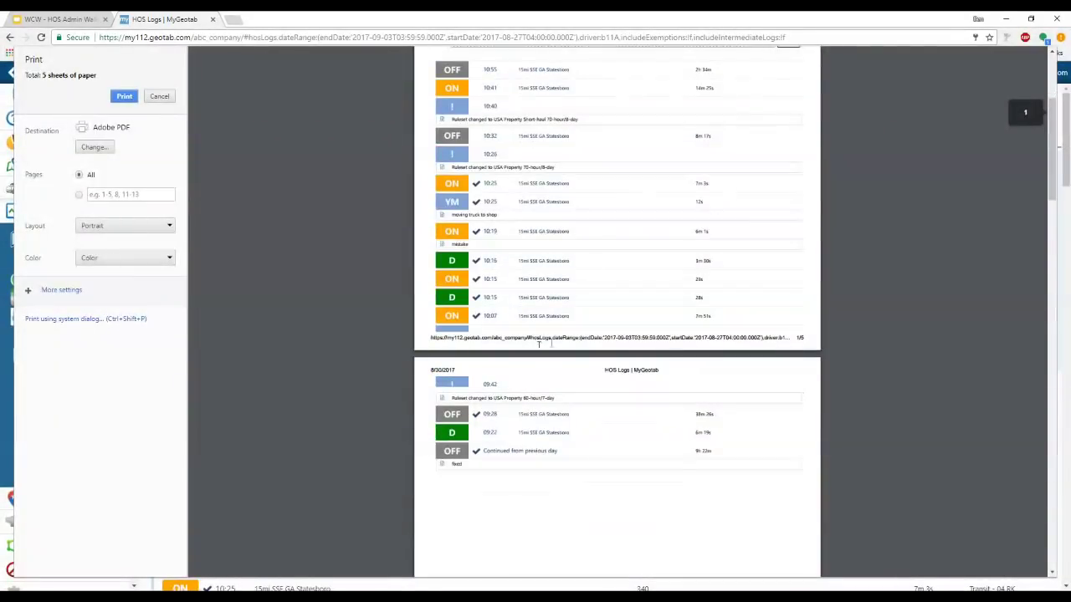
scroll(567, 237, "up", 4)
scroll(566, 251, "down", 3)
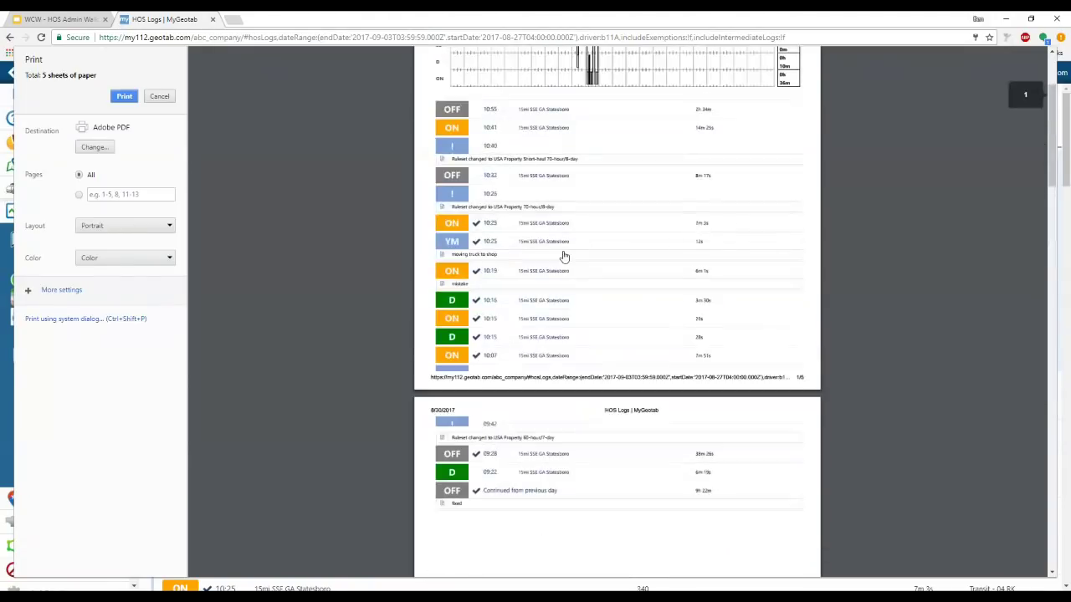
scroll(574, 247, "up", 4)
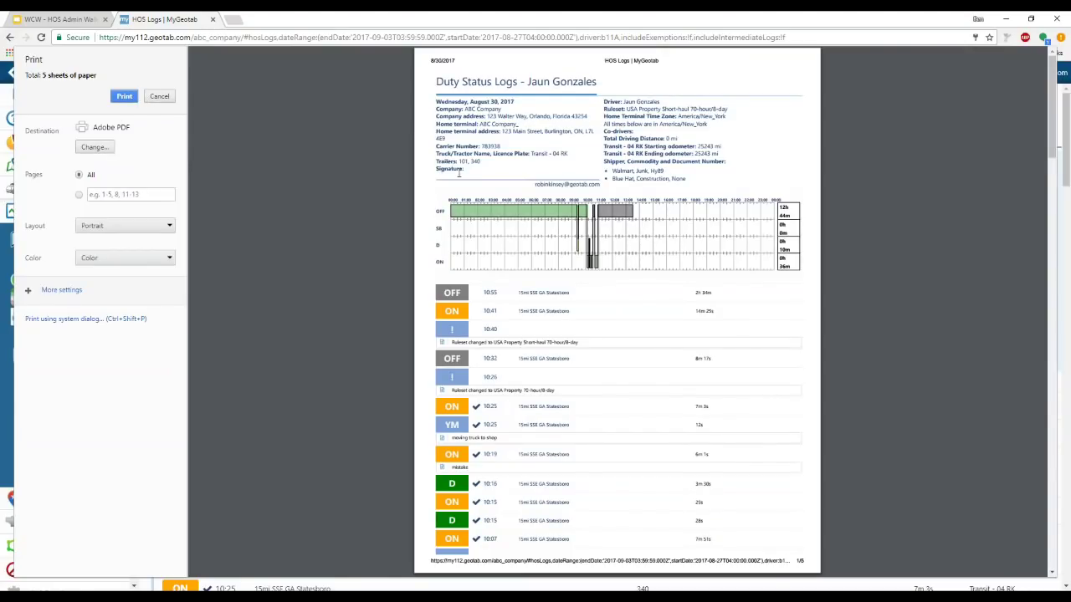
left_click(159, 97)
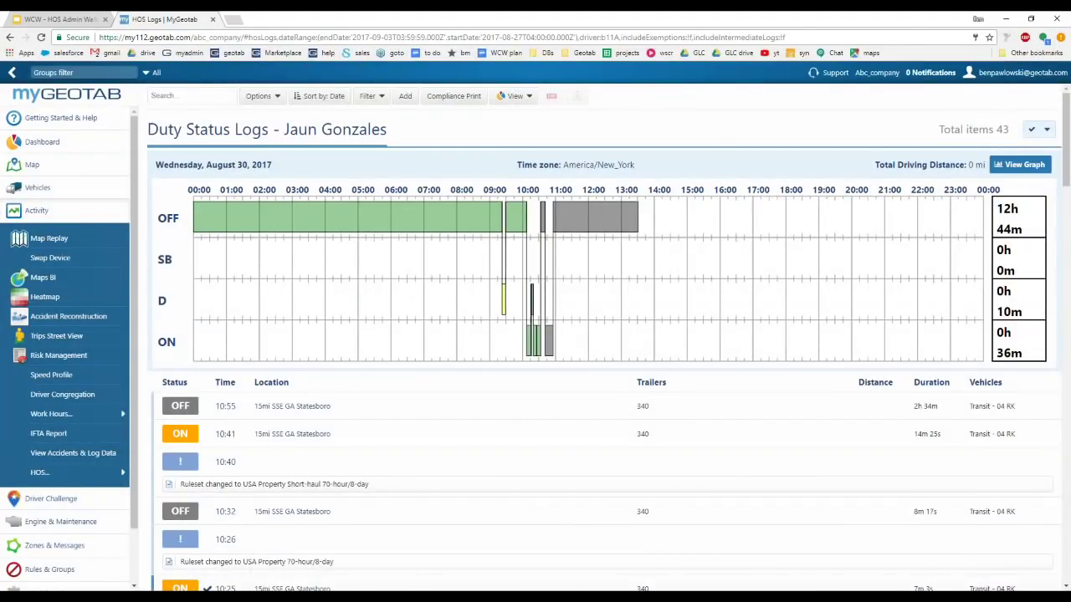
Open the HOS Violations report and show this week's violations for all drivers
mouse_move(74, 475)
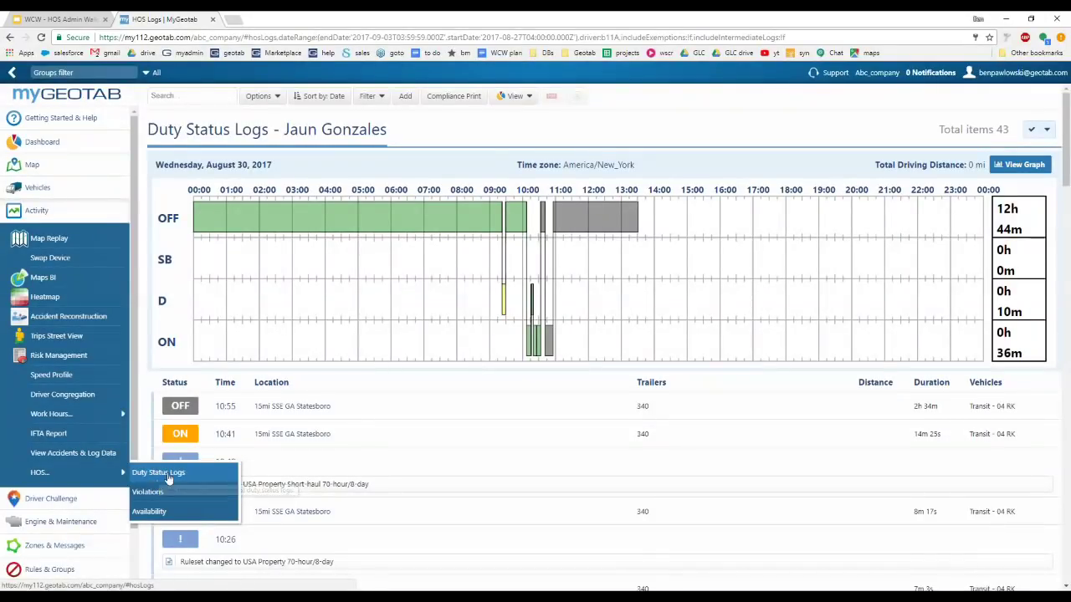
left_click(156, 499)
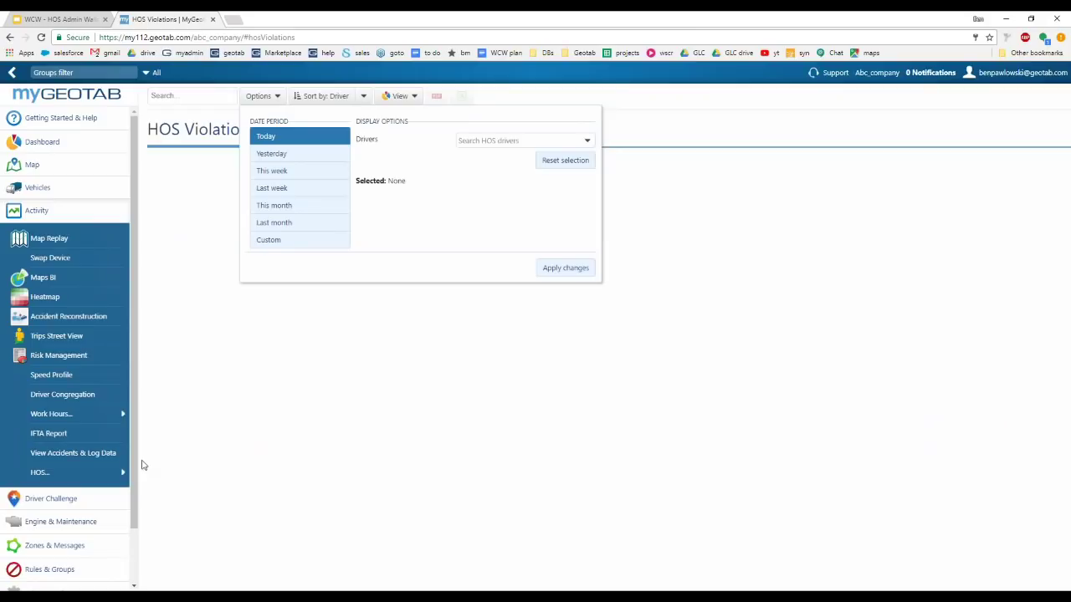
left_click(99, 481)
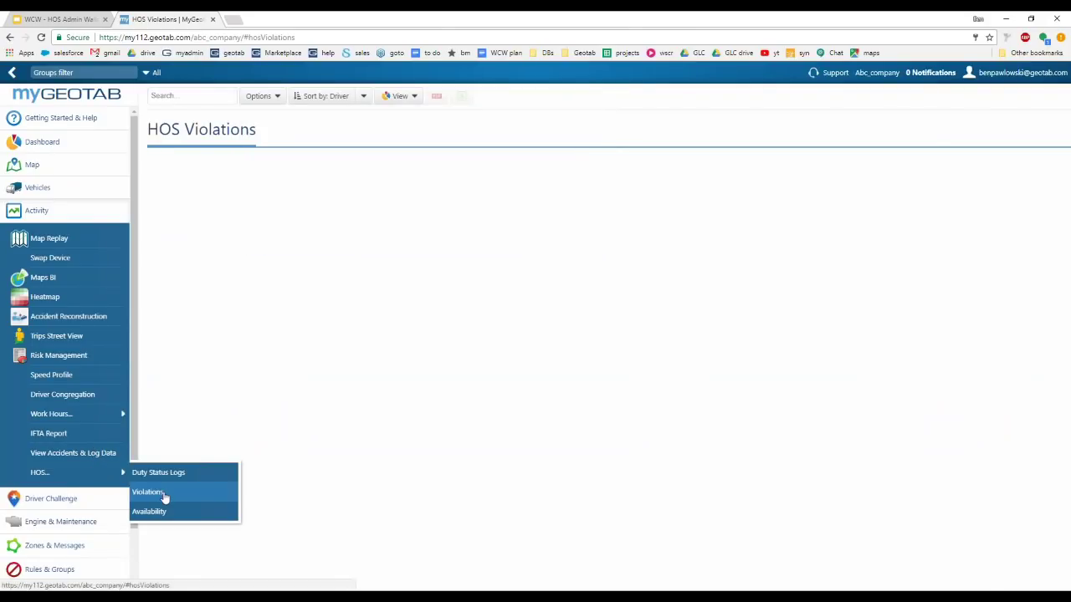
left_click(268, 99)
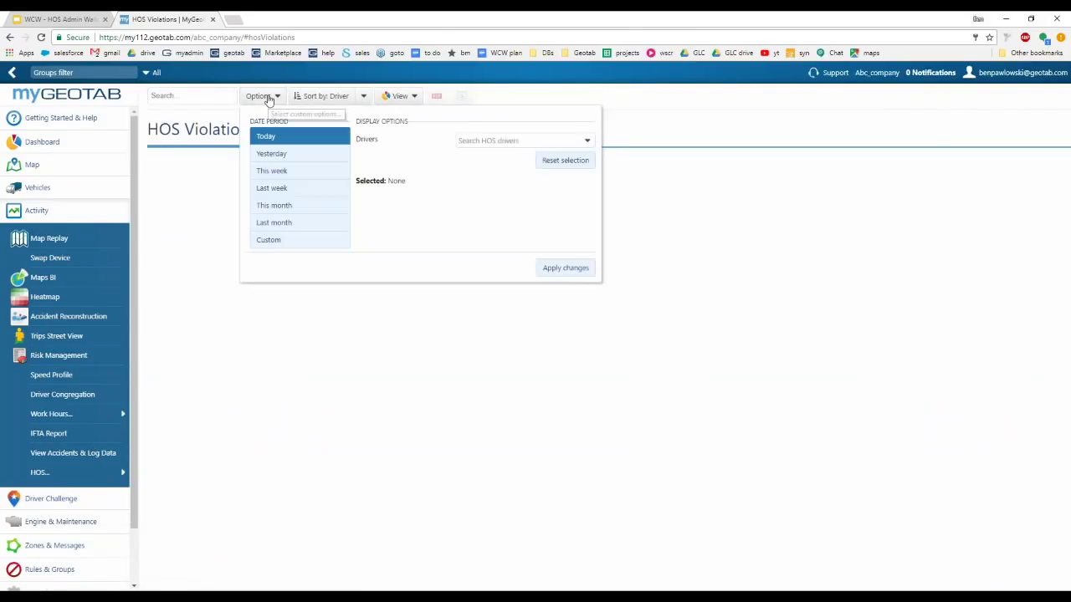
left_click(306, 177)
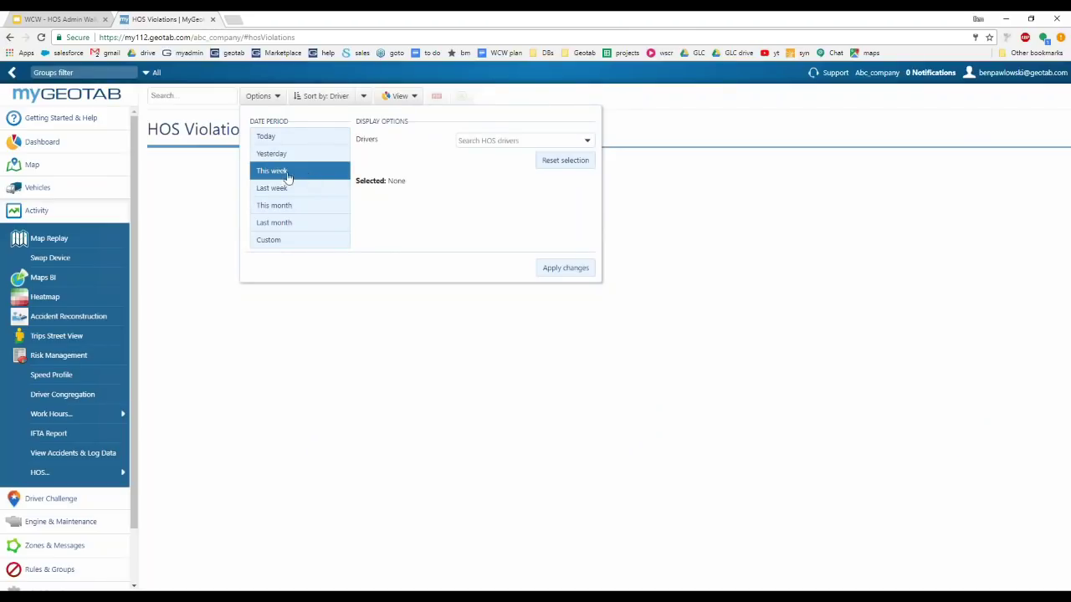
left_click(587, 141)
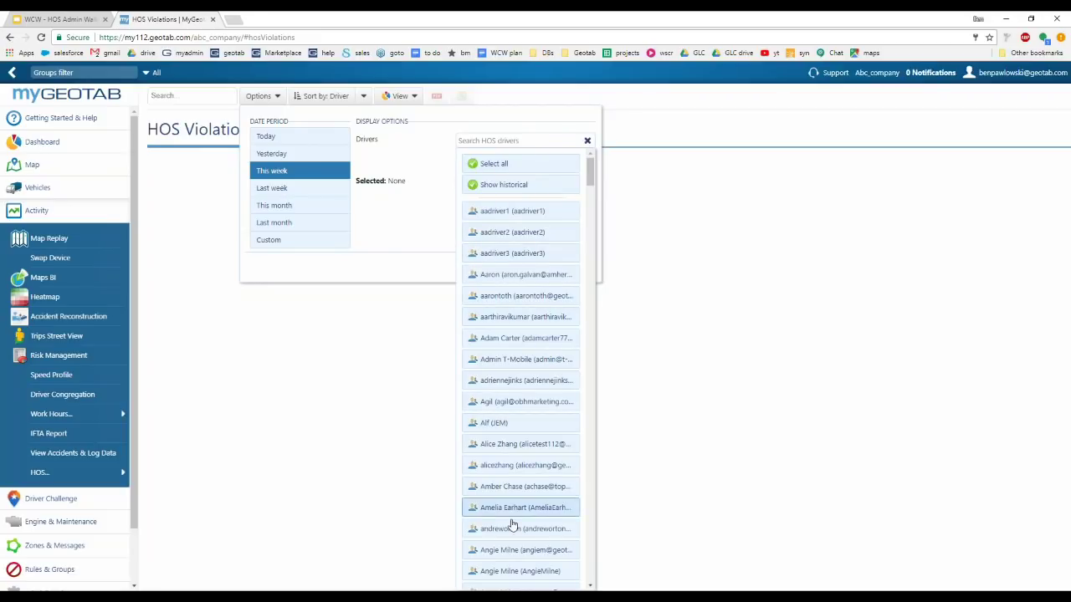
left_click(541, 165)
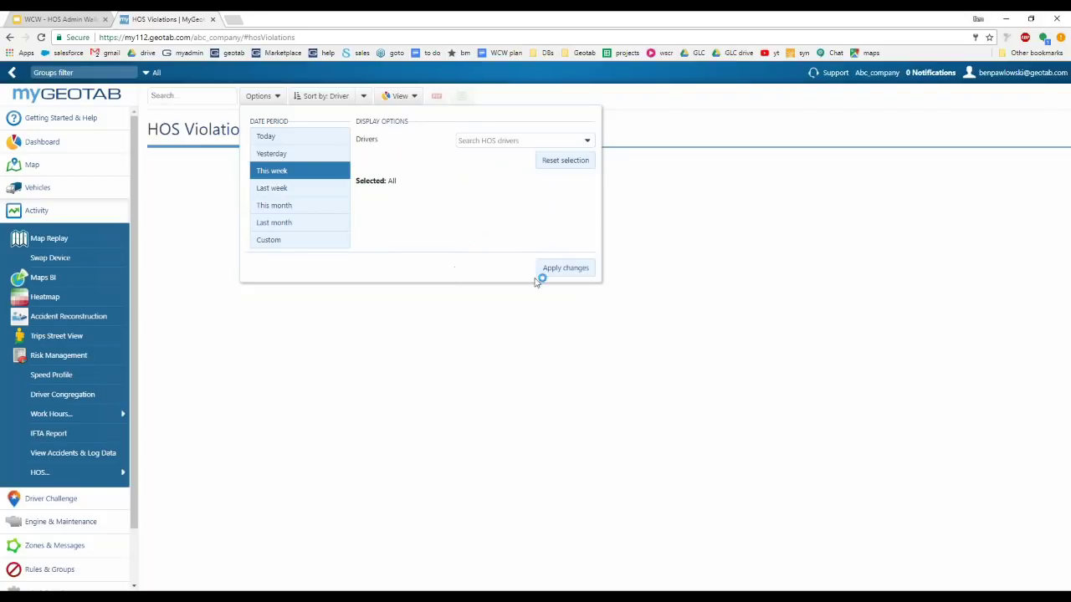
left_click(569, 269)
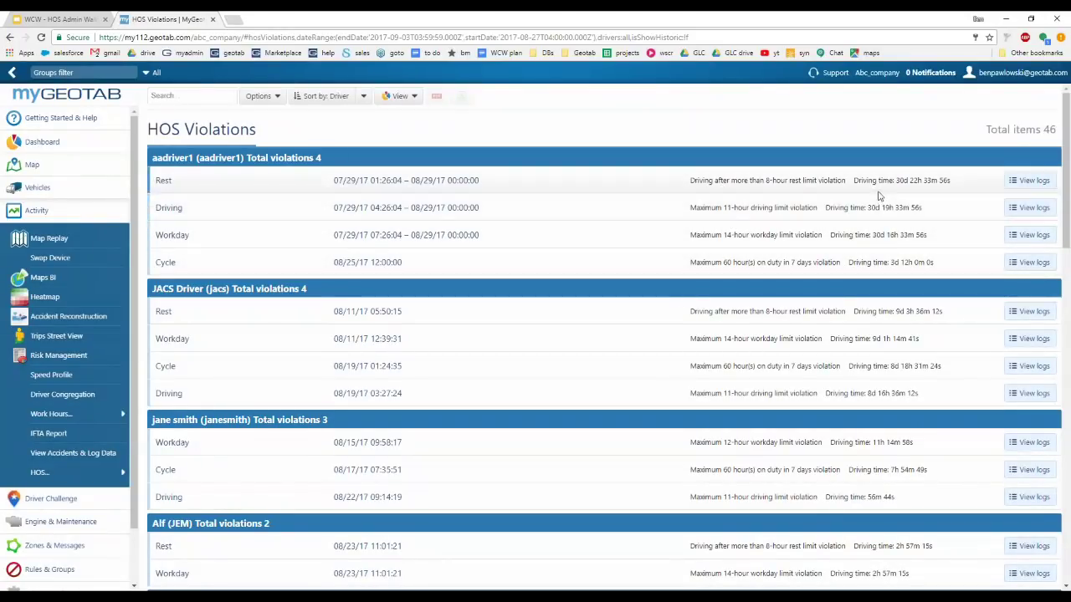
Open the logs behind the first driver's rest violation in a separate tab, look through them and close that tab
middle_click(1032, 182)
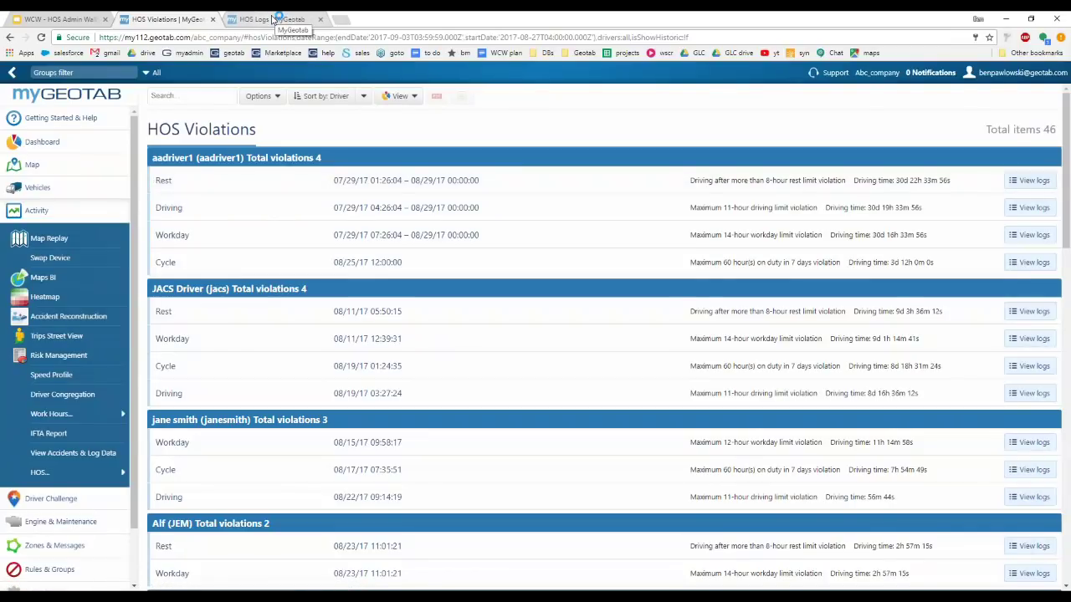
left_click(274, 18)
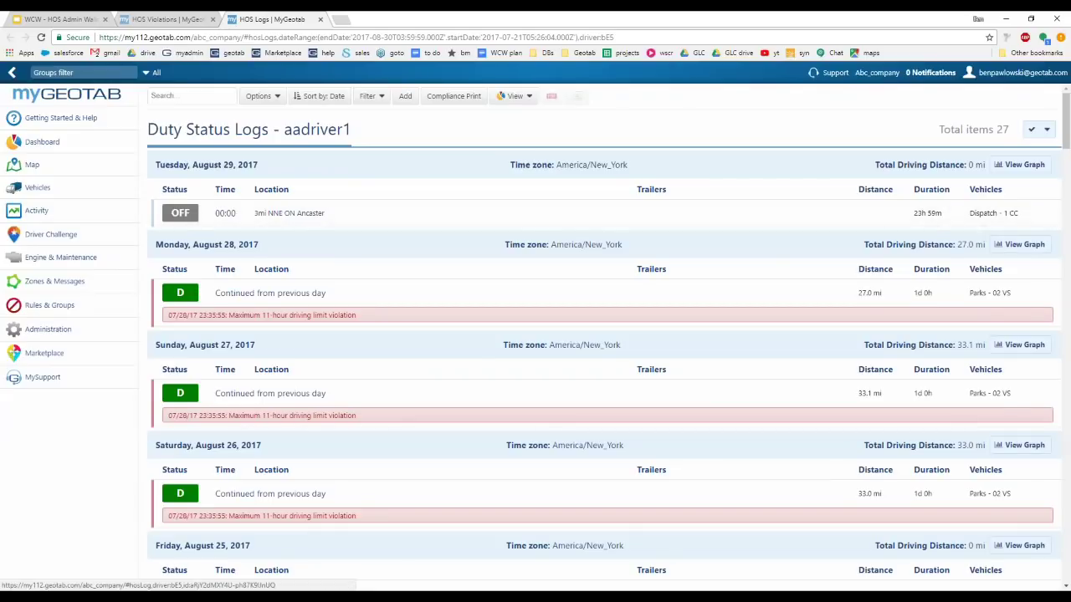
scroll(285, 238, "down", 5)
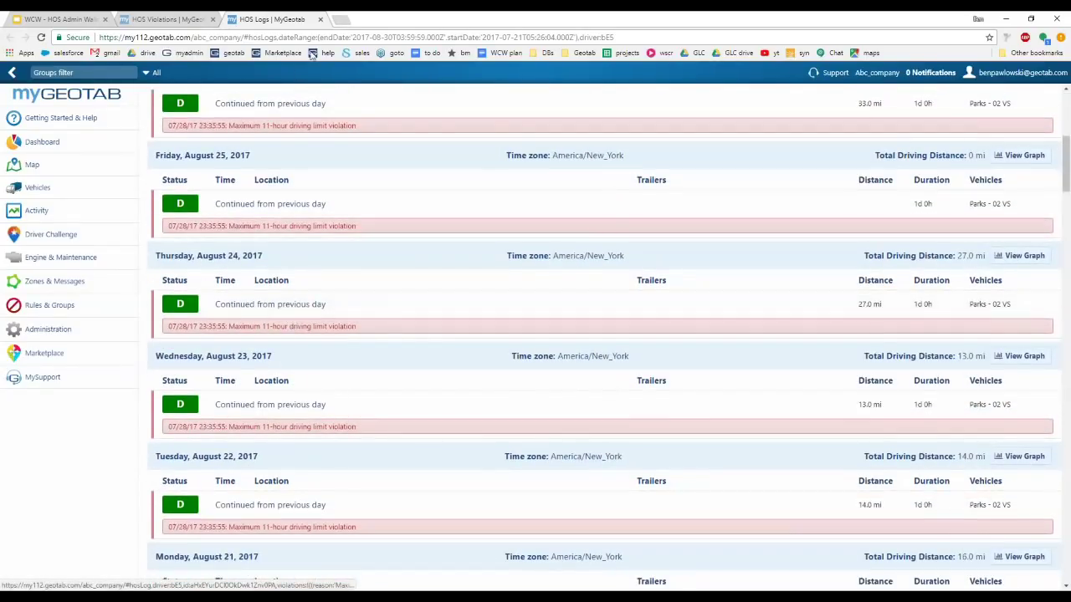
left_click(320, 18)
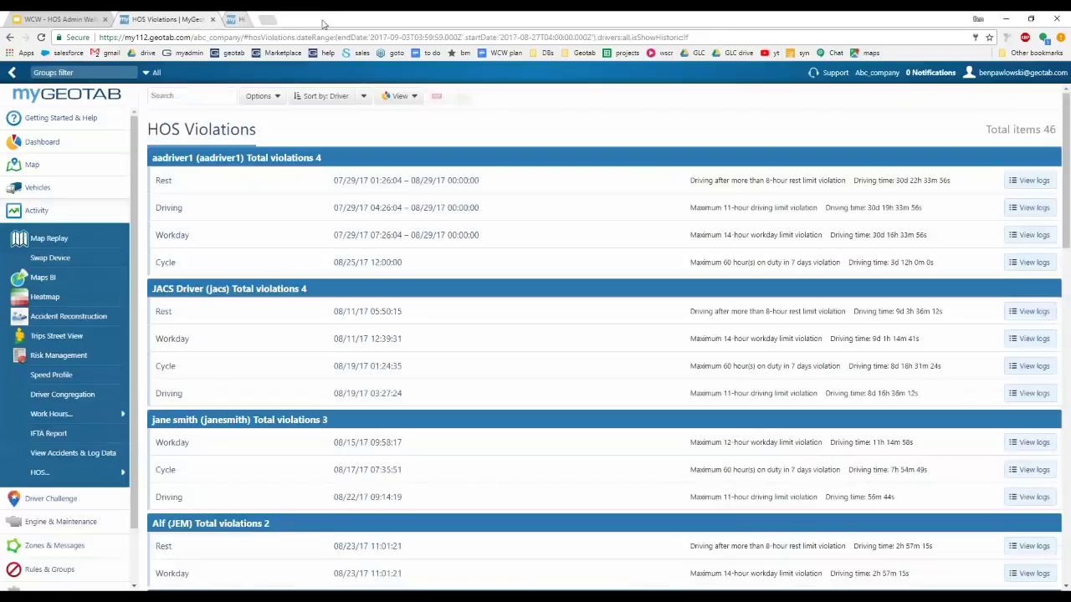
Sort the HOS violations by Type instead of Driver
left_click(364, 96)
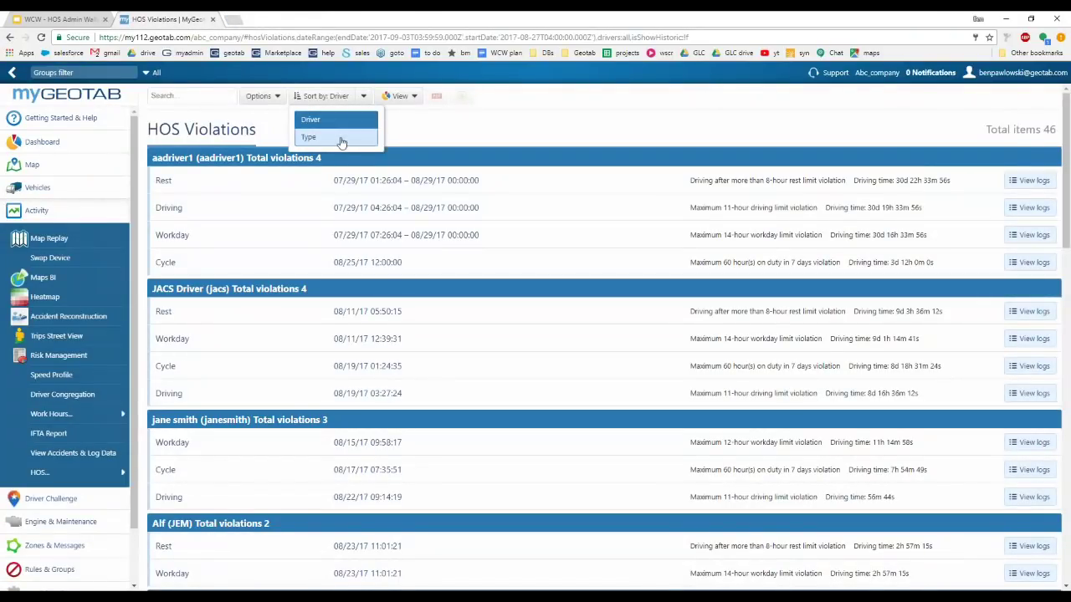
left_click(362, 99)
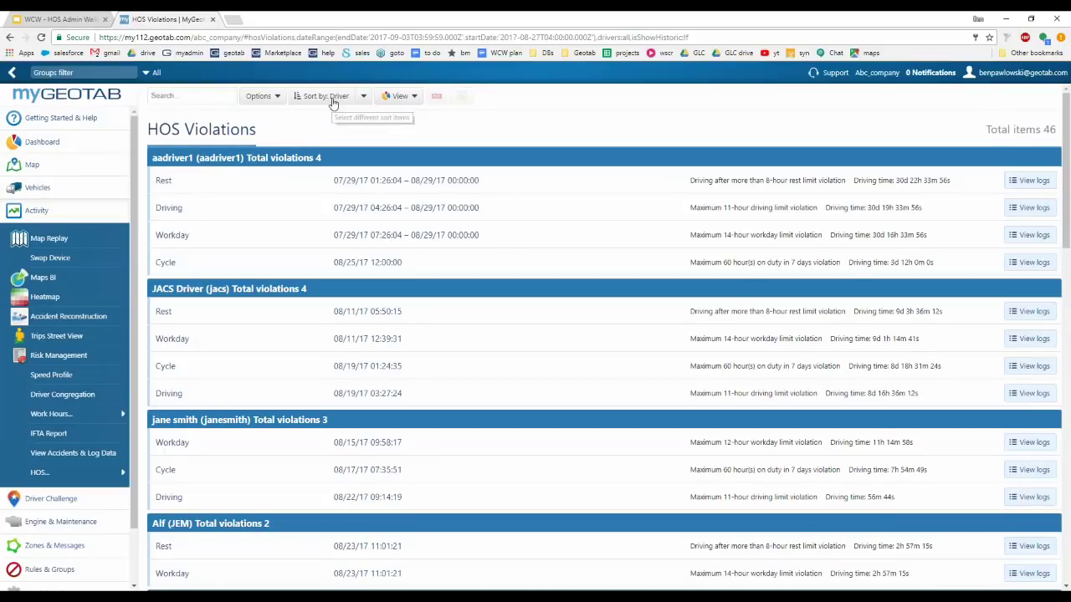
left_click(363, 98)
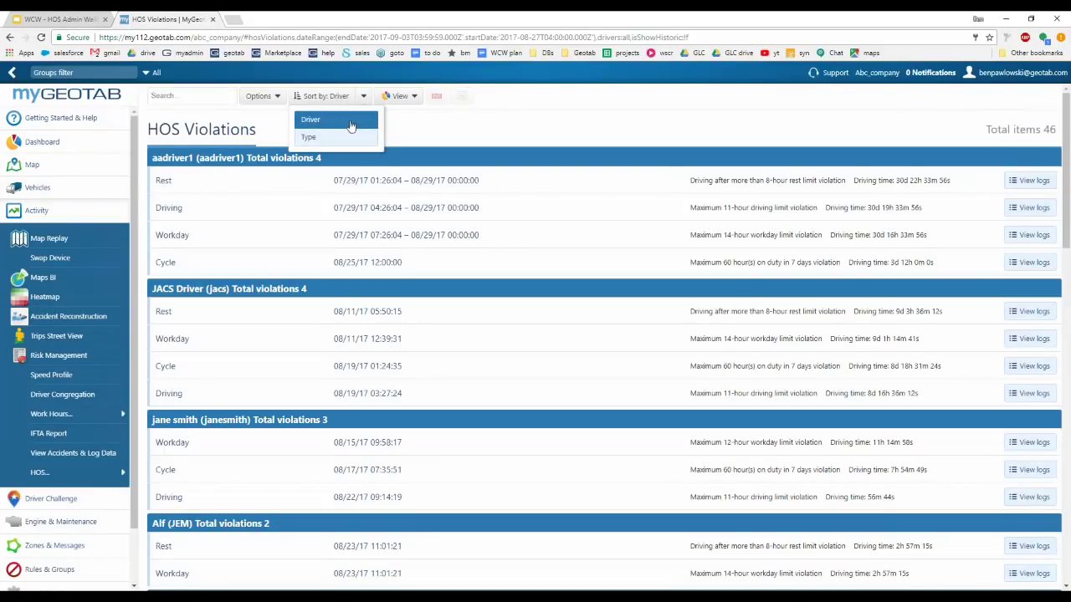
left_click(310, 137)
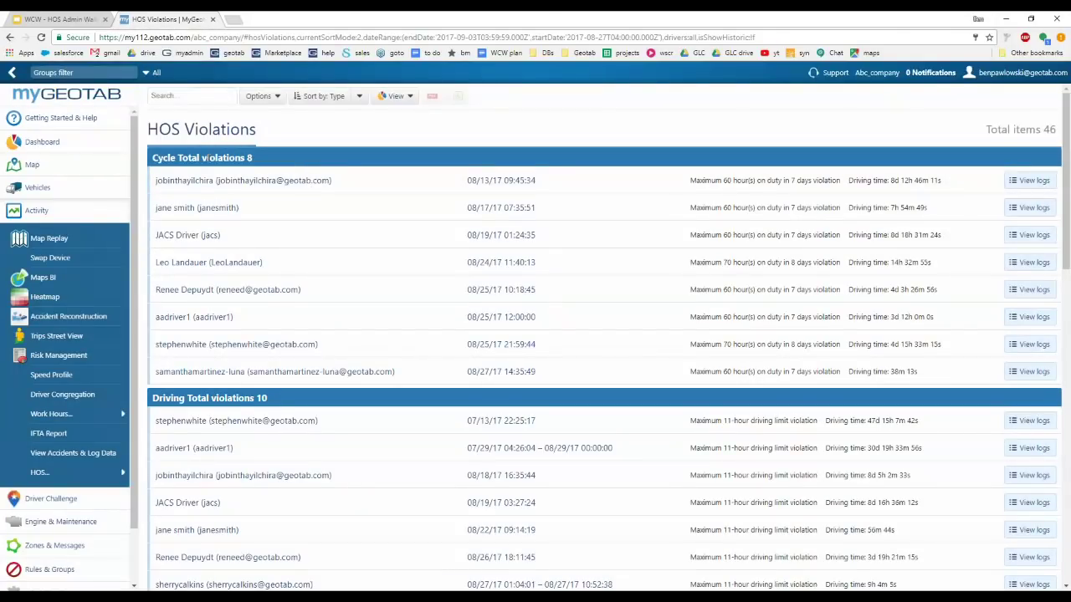
Look through the violations in each category and display them as the Advanced report
scroll(302, 167, "down", 5)
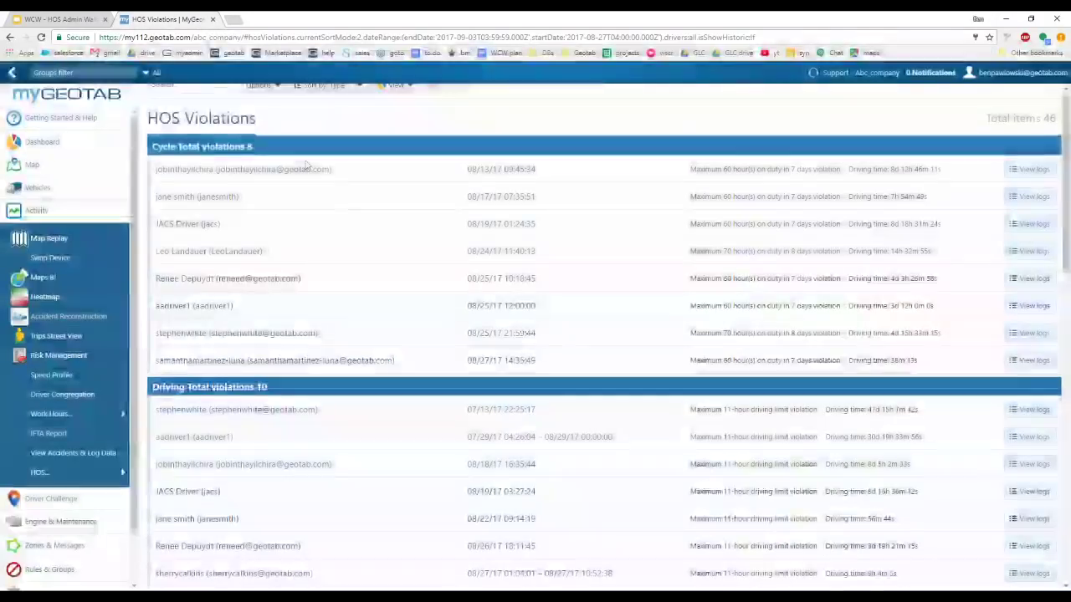
scroll(288, 230, "down", 1)
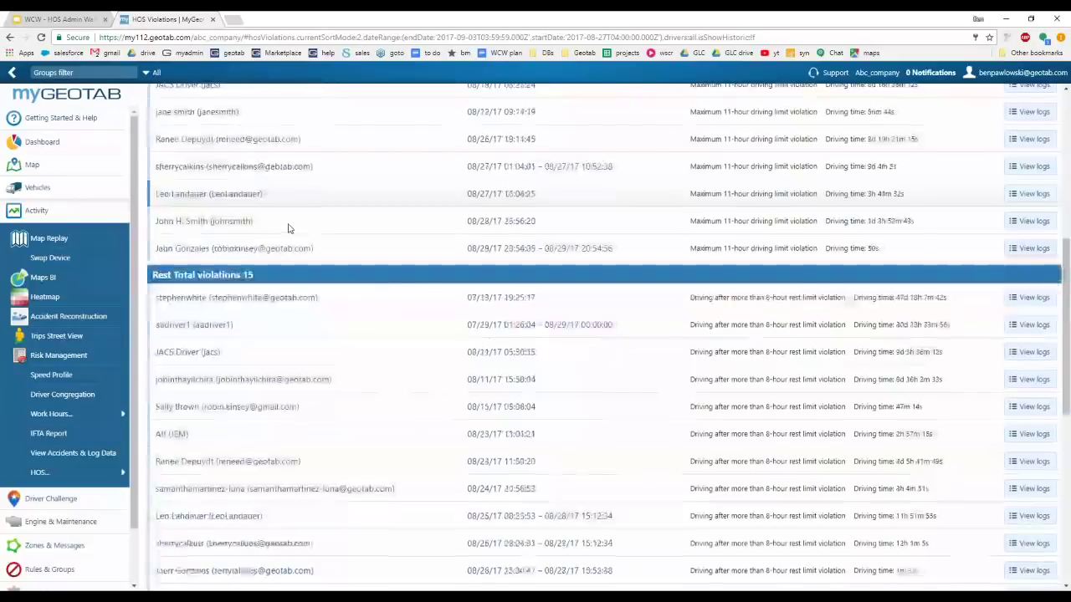
scroll(279, 263, "down", 3)
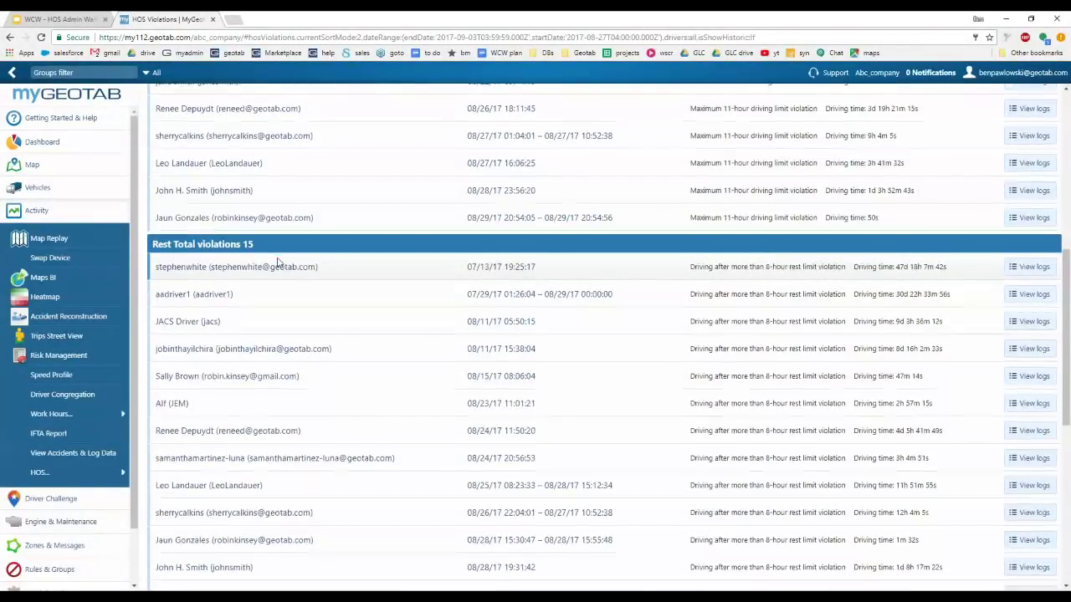
scroll(275, 248, "down", 5)
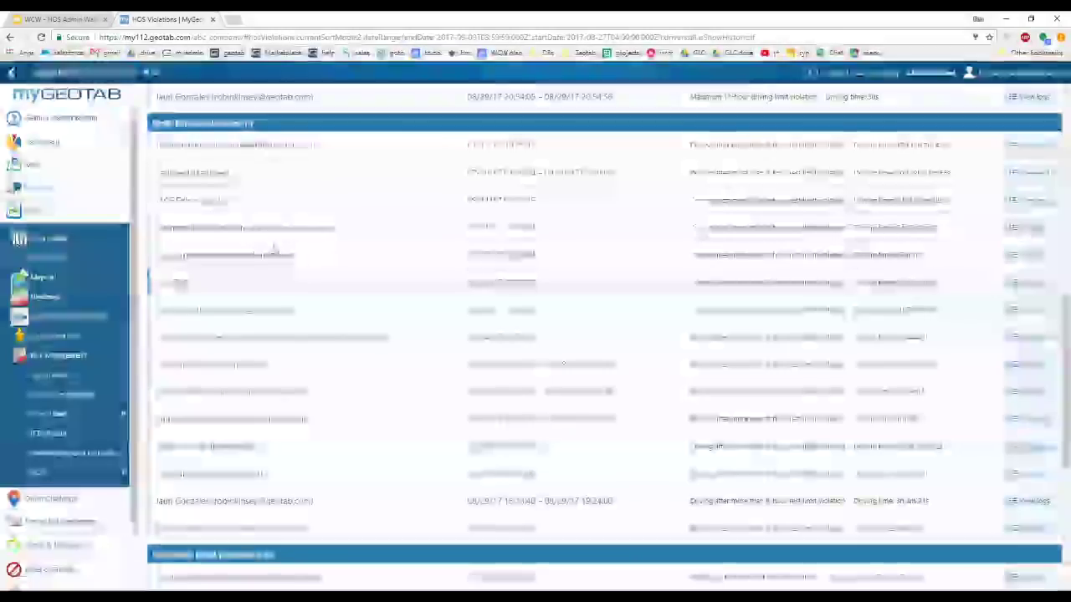
scroll(293, 385, "up", 12)
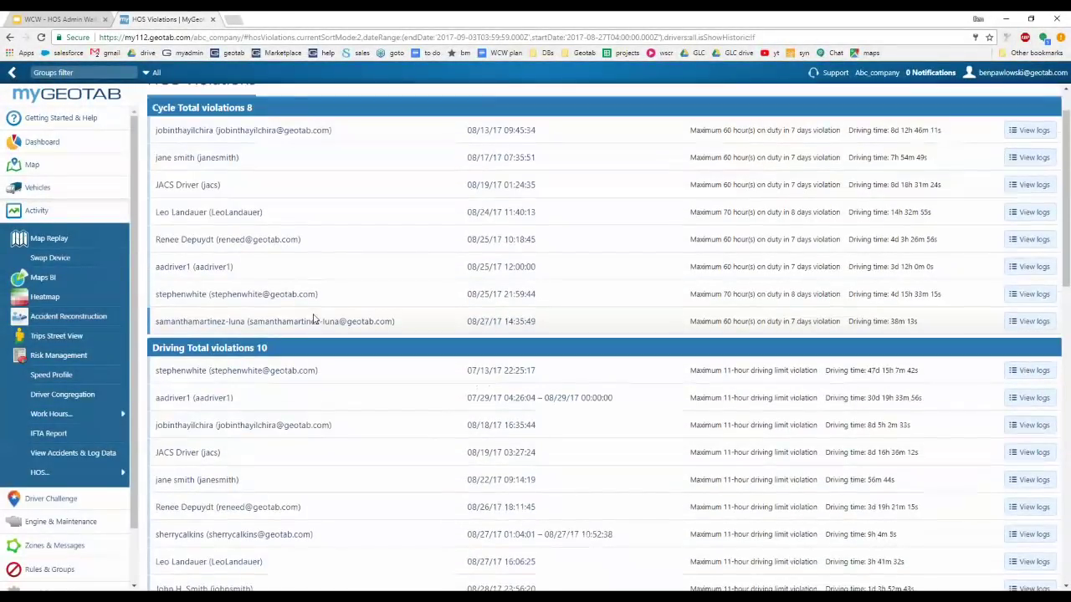
scroll(315, 317, "up", 1)
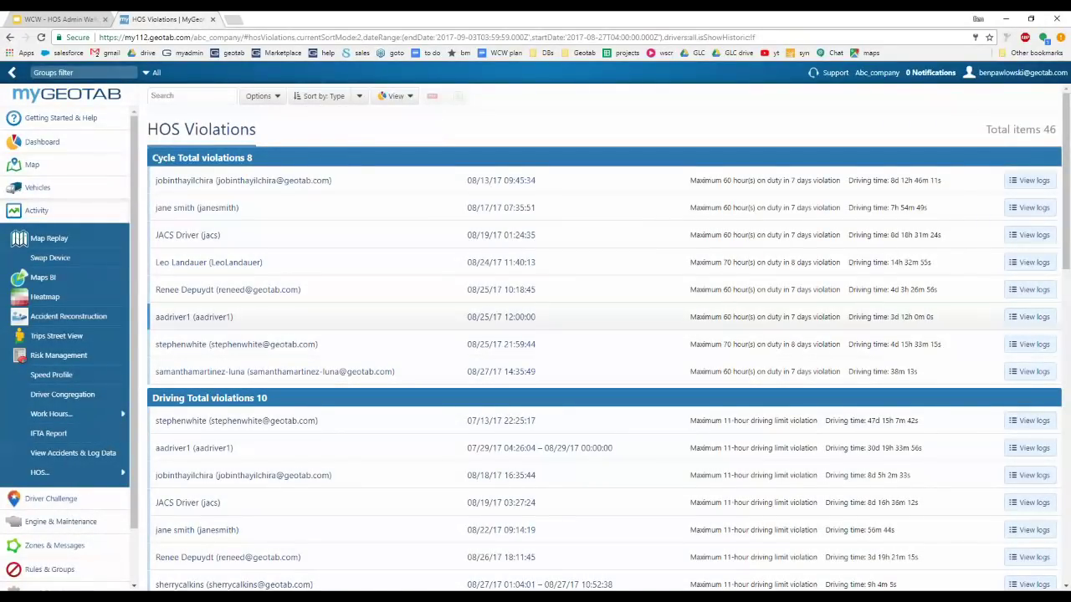
left_click(395, 97)
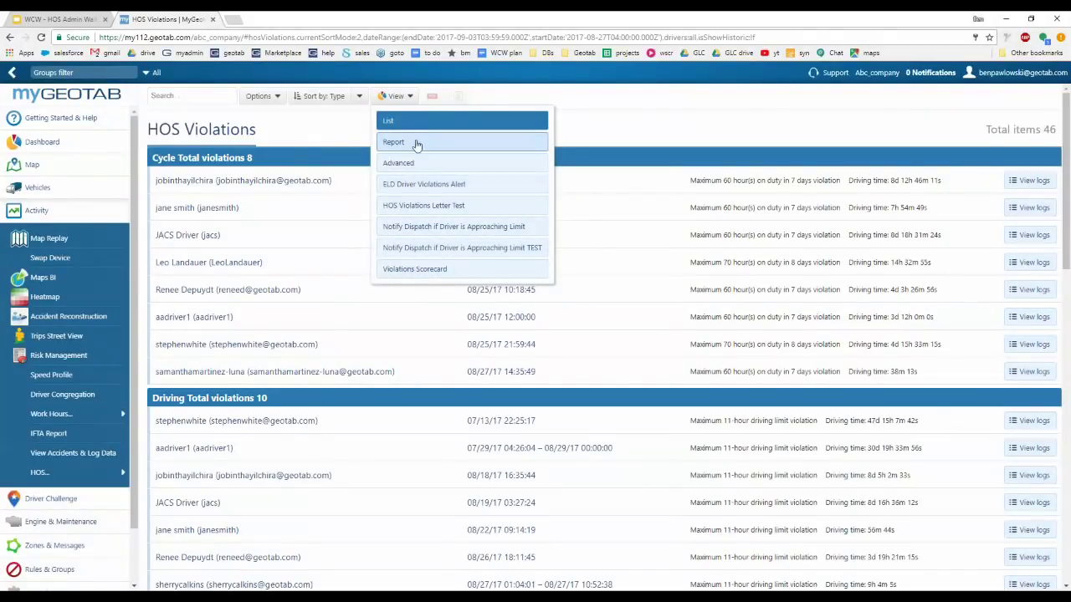
left_click(433, 160)
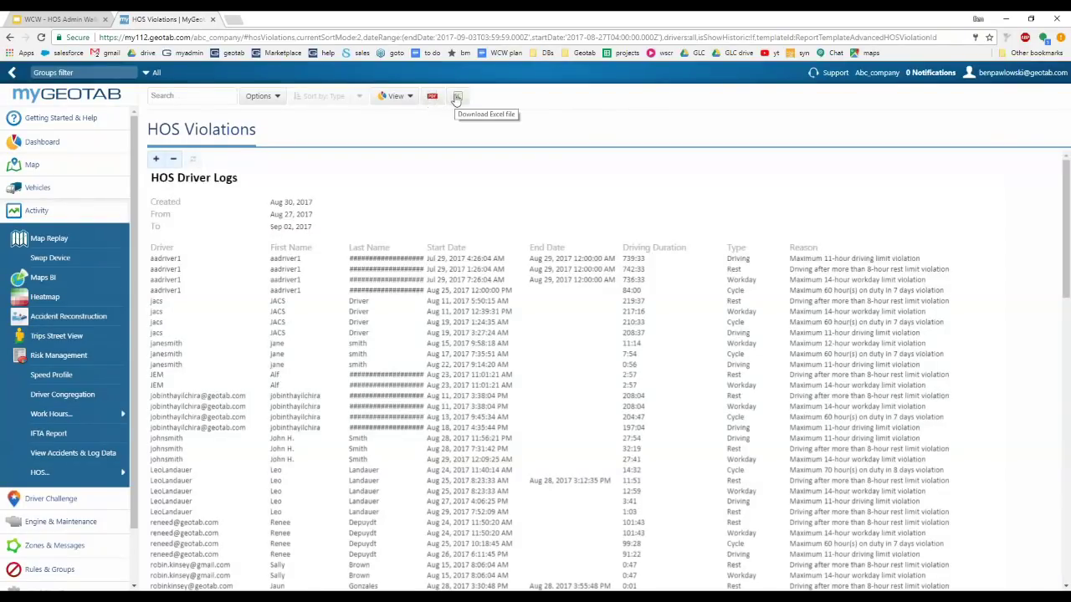
Open HOS Availability and examine the rest, driving, duty, workday and cycle hours of the available and not available drivers
left_click(81, 476)
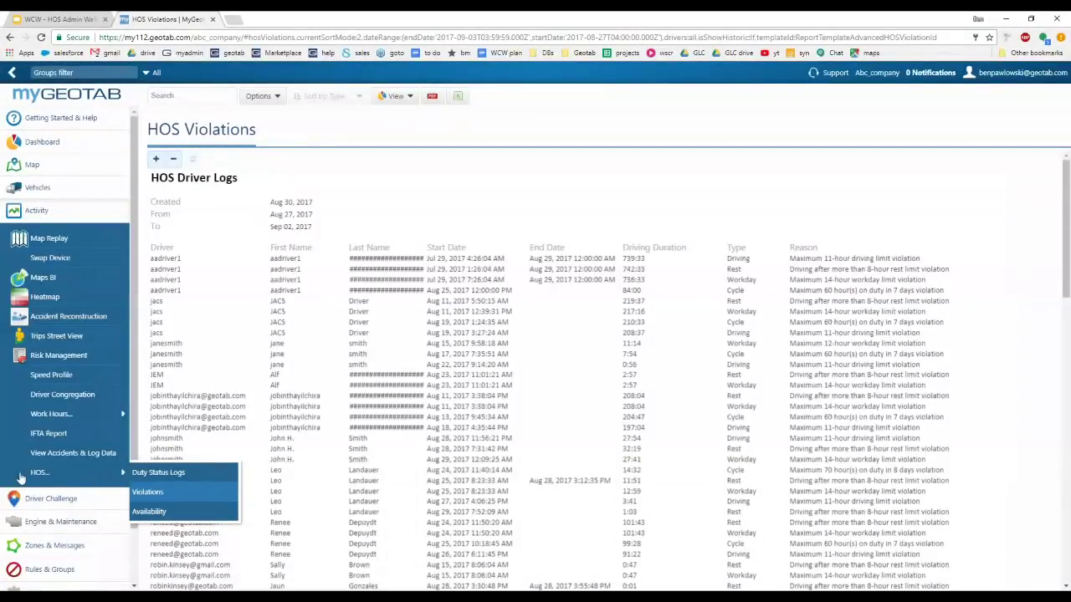
left_click(148, 512)
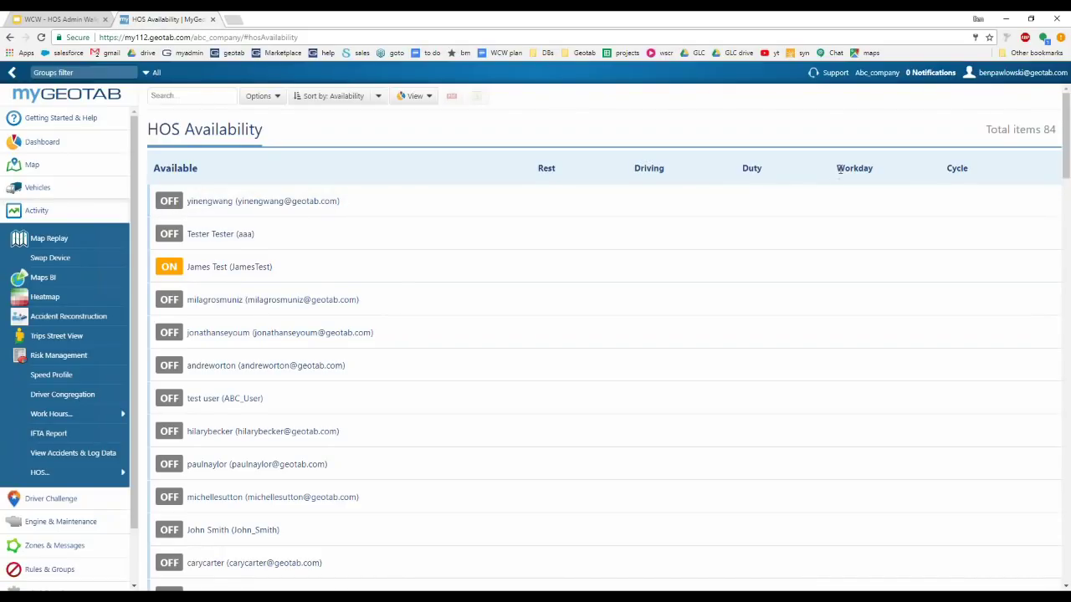
scroll(926, 232, "down", 7)
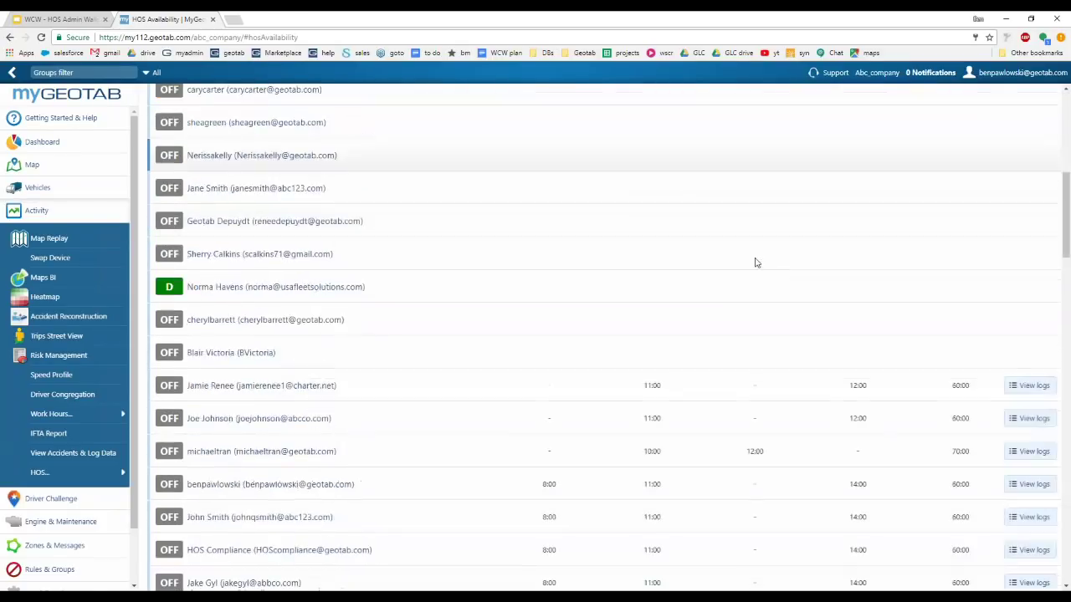
scroll(603, 259, "down", 1)
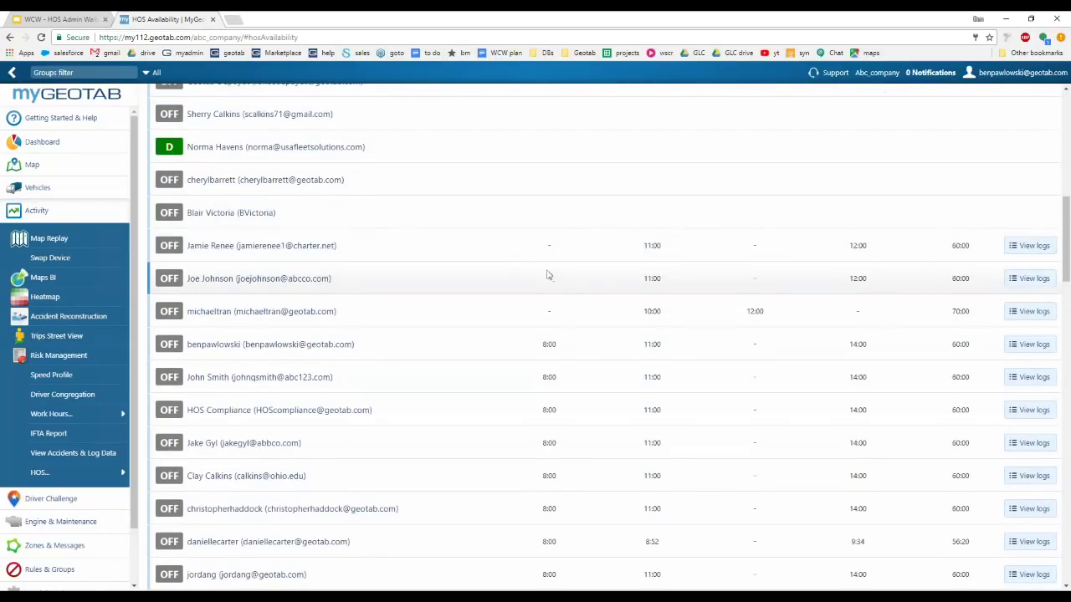
scroll(536, 275, "down", 8)
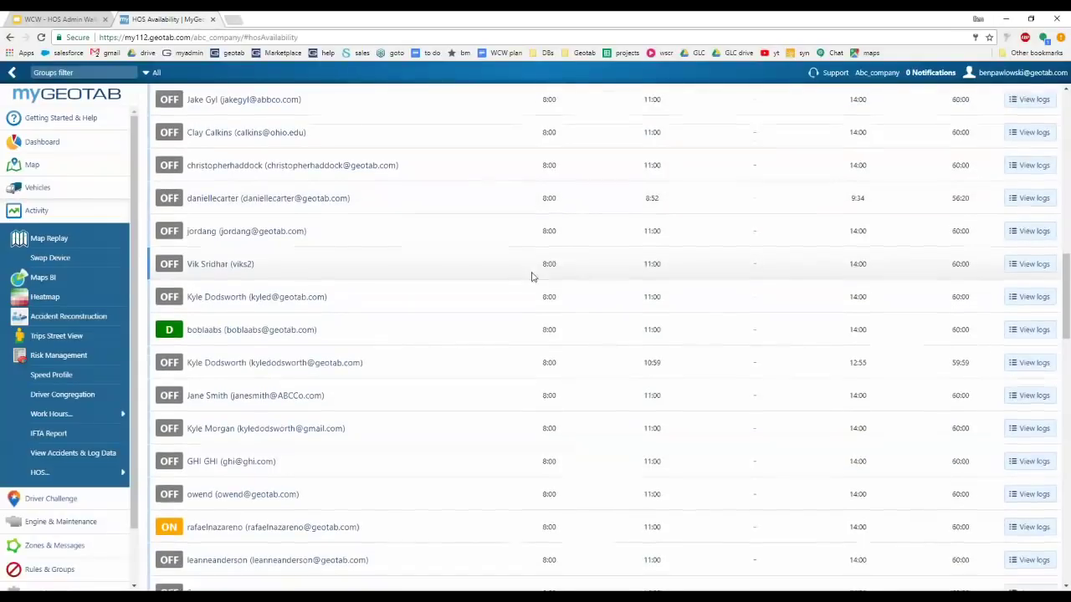
scroll(531, 274, "down", 1)
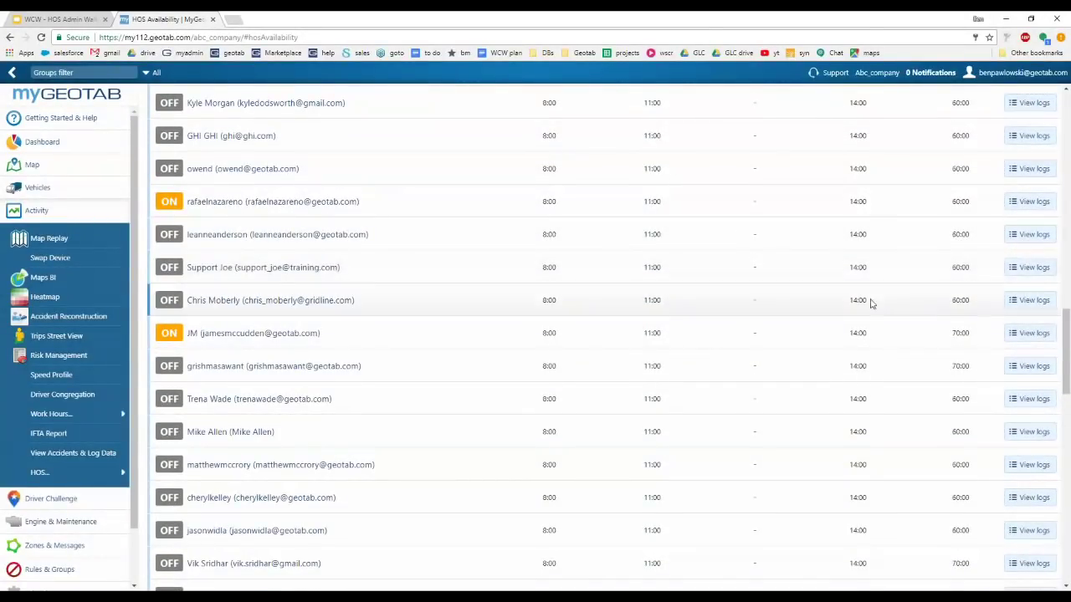
scroll(1027, 314, "down", 6)
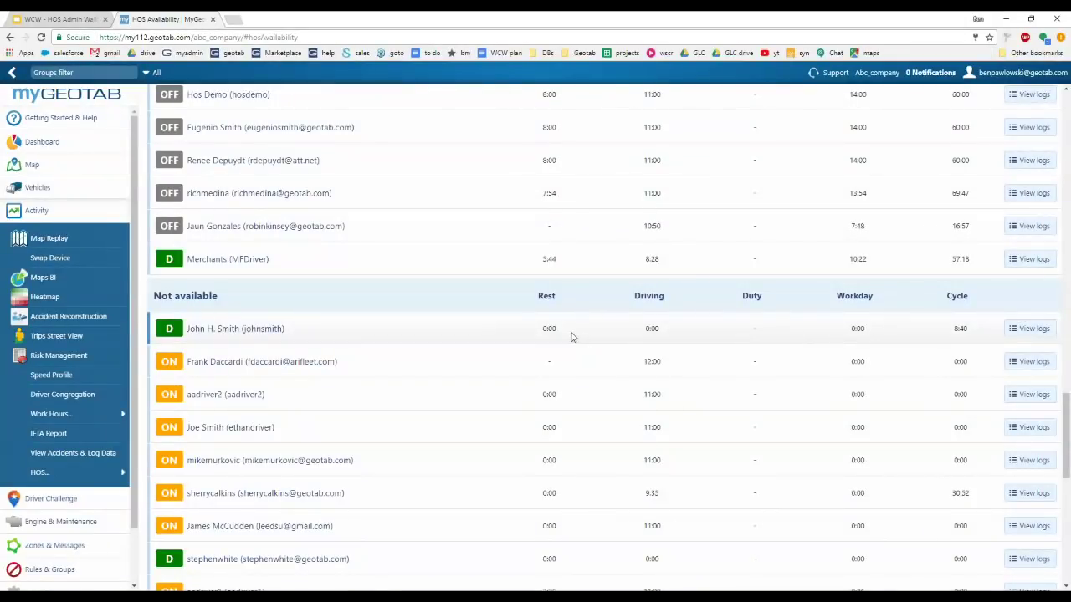
Open the logs of the first driver listed as not available in a separate tab, view them and close that tab
scroll(572, 338, "down", 2)
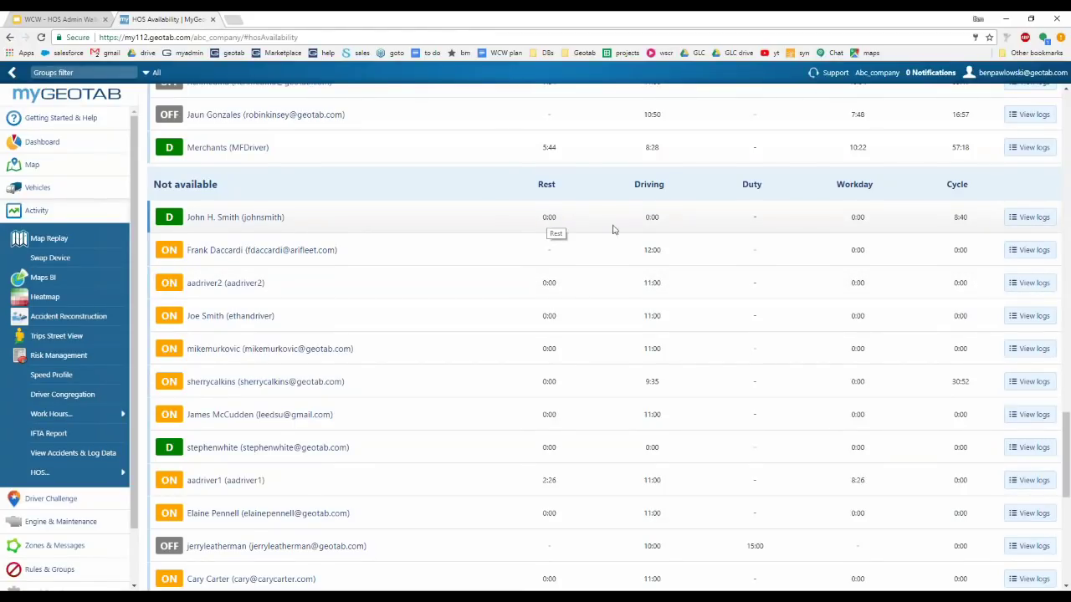
middle_click(1020, 220)
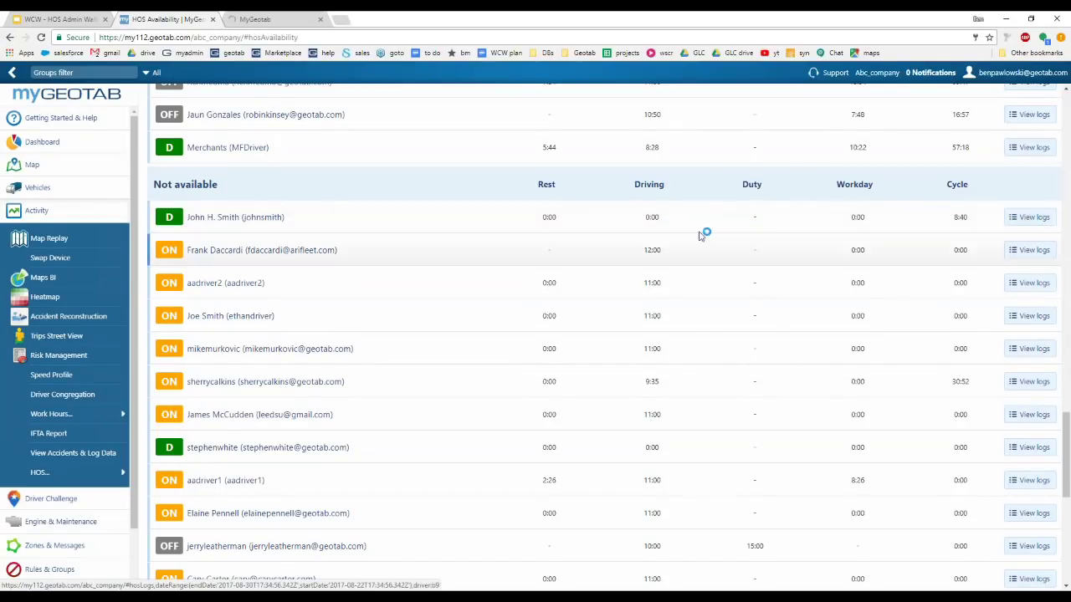
left_click(270, 18)
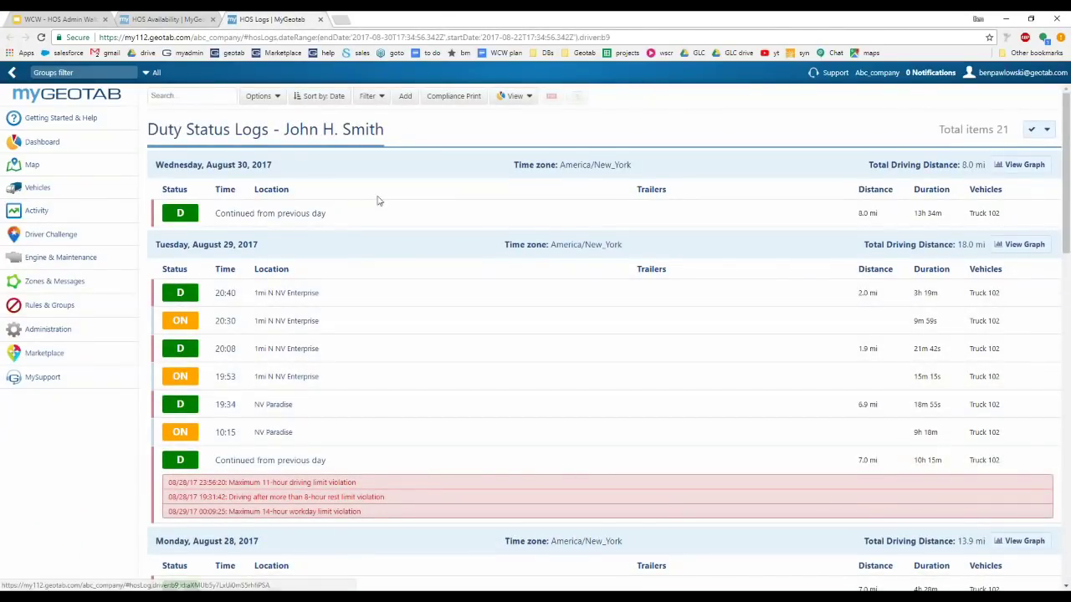
left_click(320, 18)
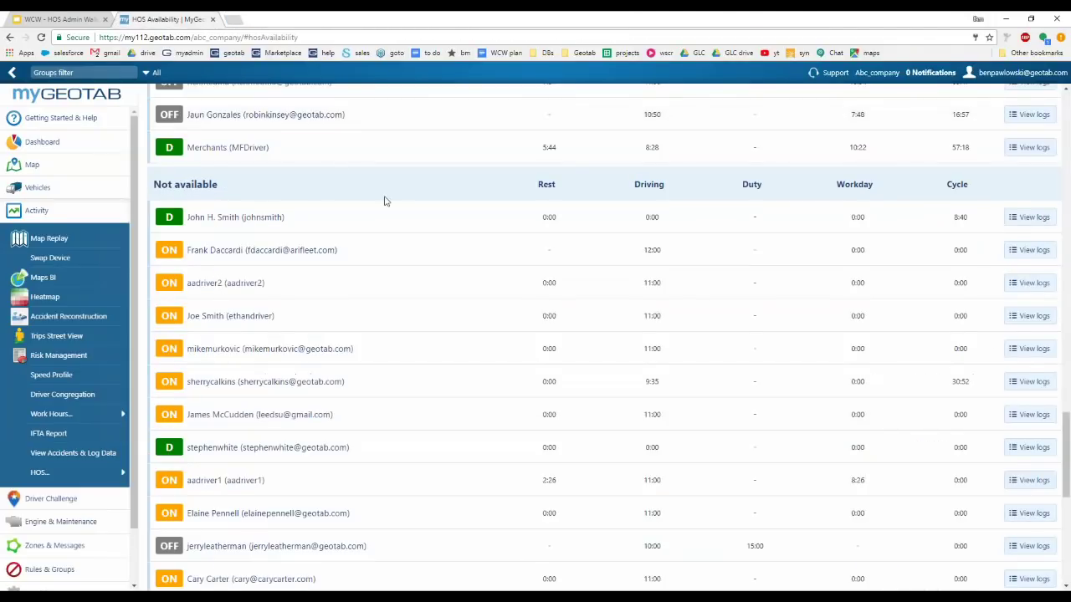
Sort the HOS Availability list by Rest and look over the reordered drivers
scroll(383, 199, "up", 1)
scroll(383, 201, "up", 15)
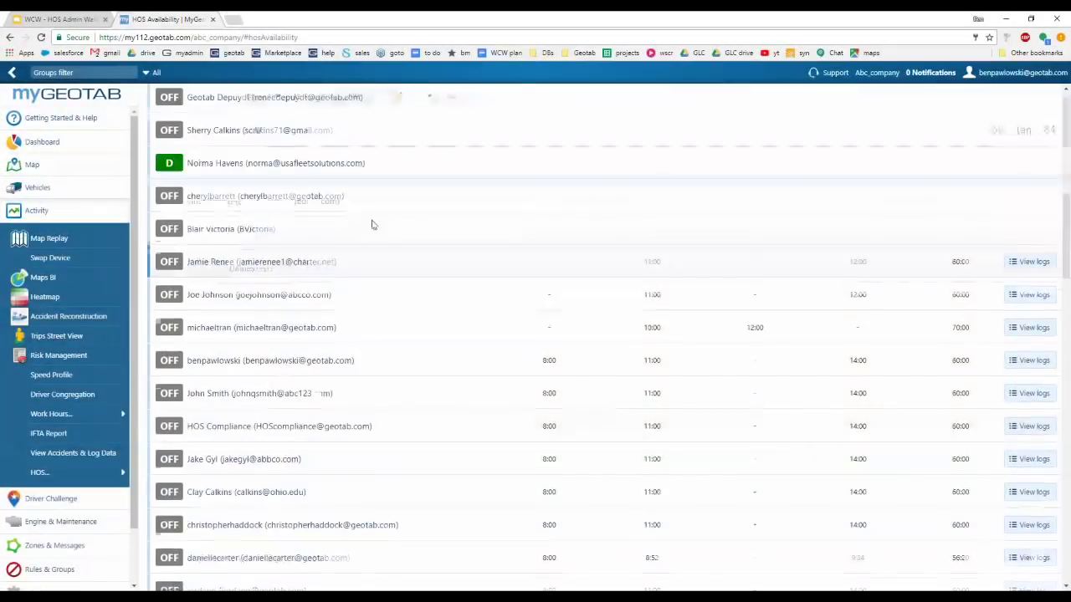
left_click(379, 97)
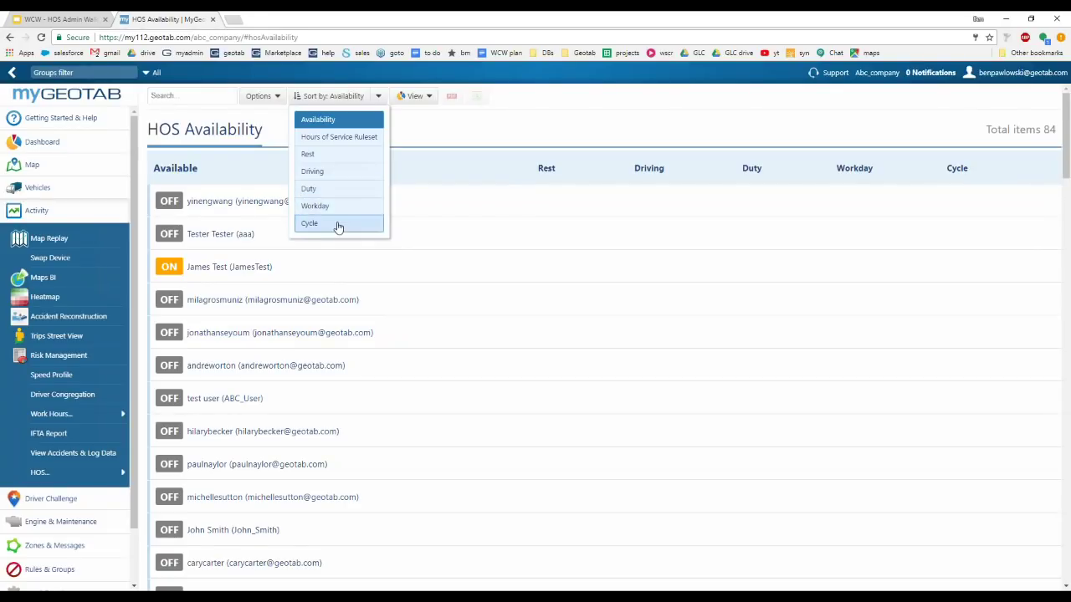
left_click(343, 156)
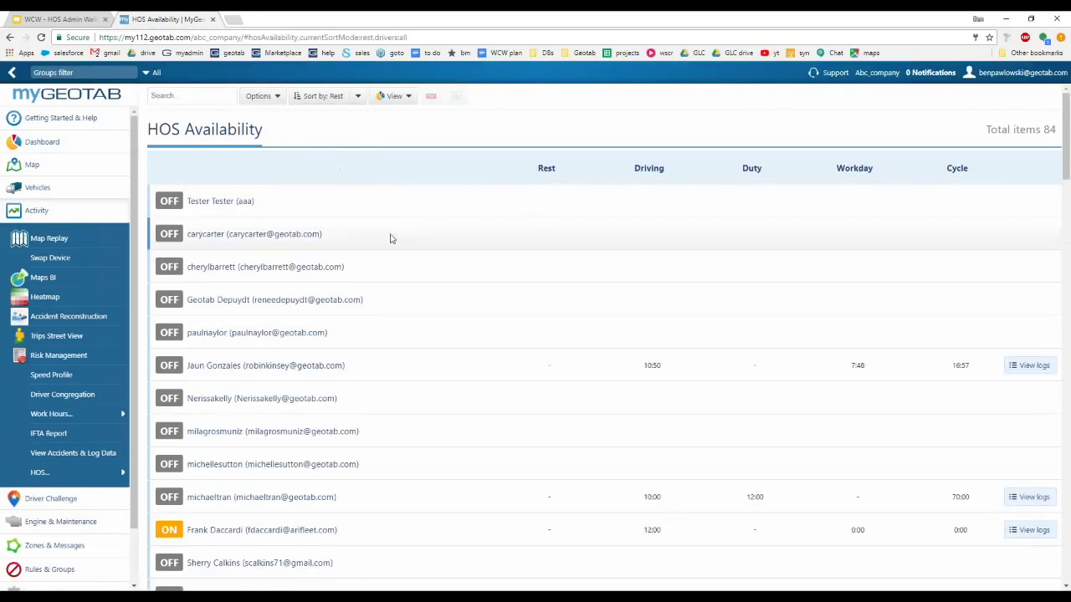
scroll(398, 234, "down", 3)
scroll(399, 230, "up", 4)
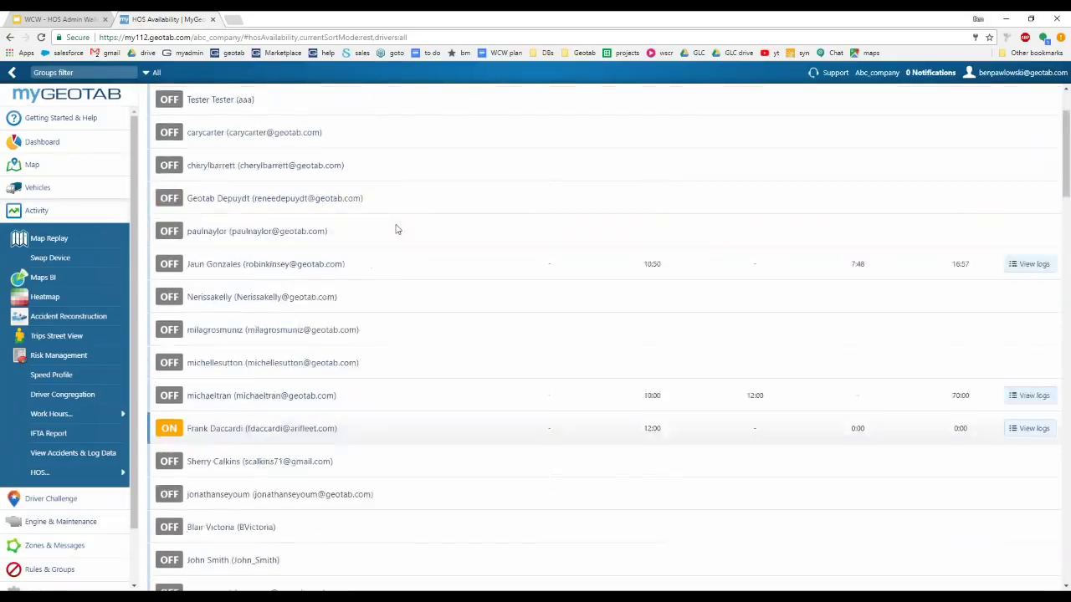
Open the DVIR report from the engine and maintenance section
left_click(62, 474)
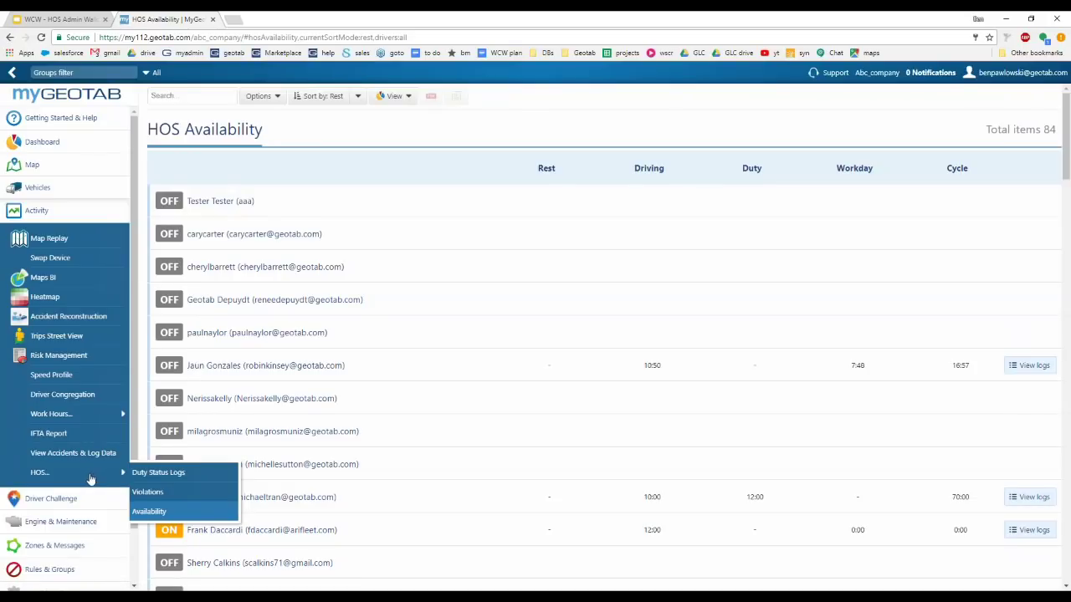
left_click(65, 210)
left_click(48, 259)
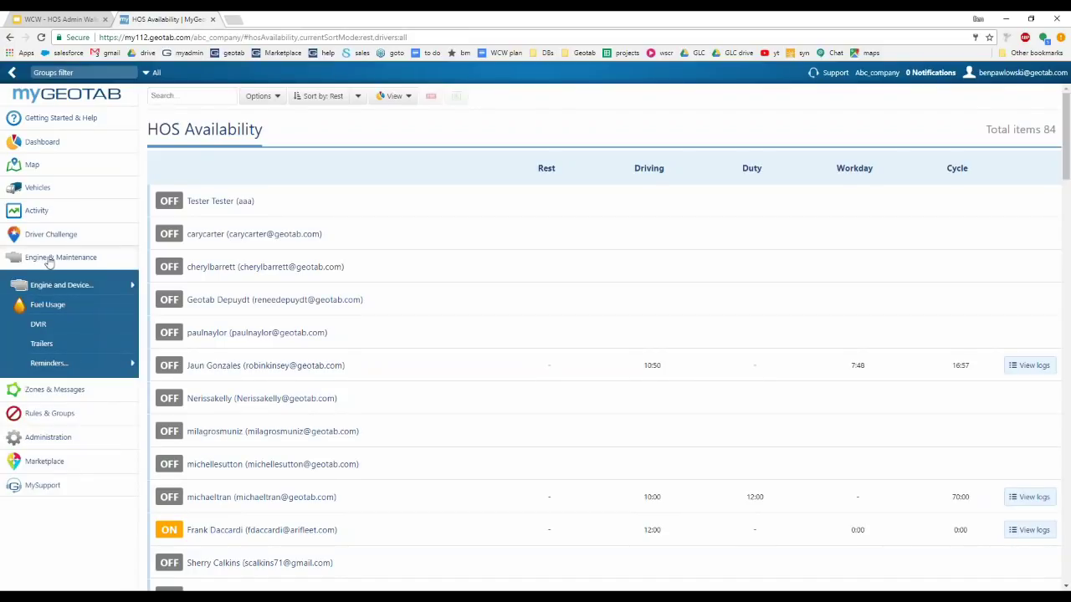
left_click(58, 326)
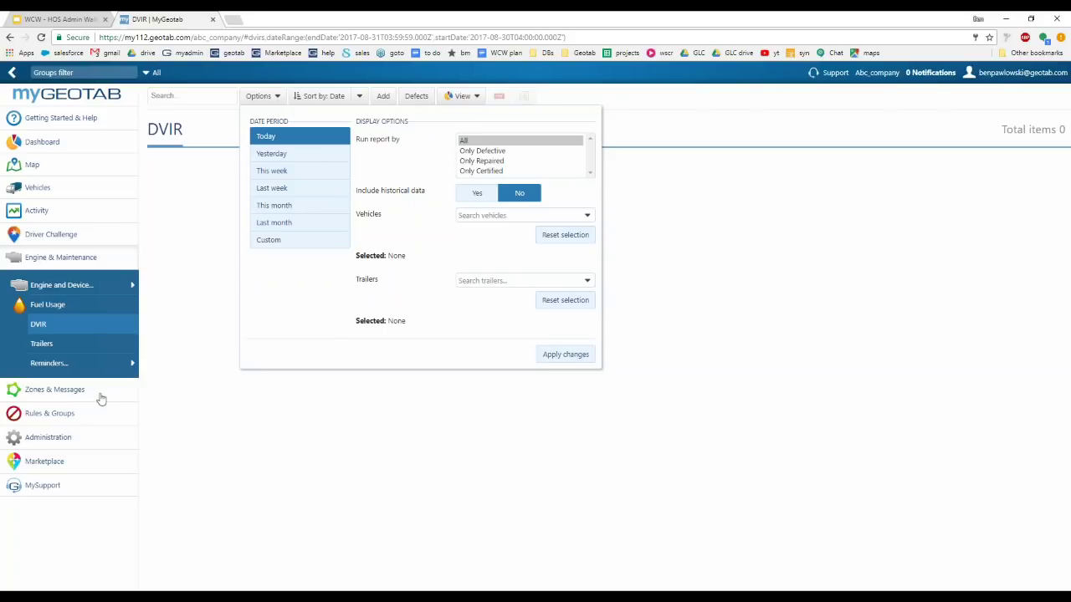
left_click_drag(79, 331, 77, 349)
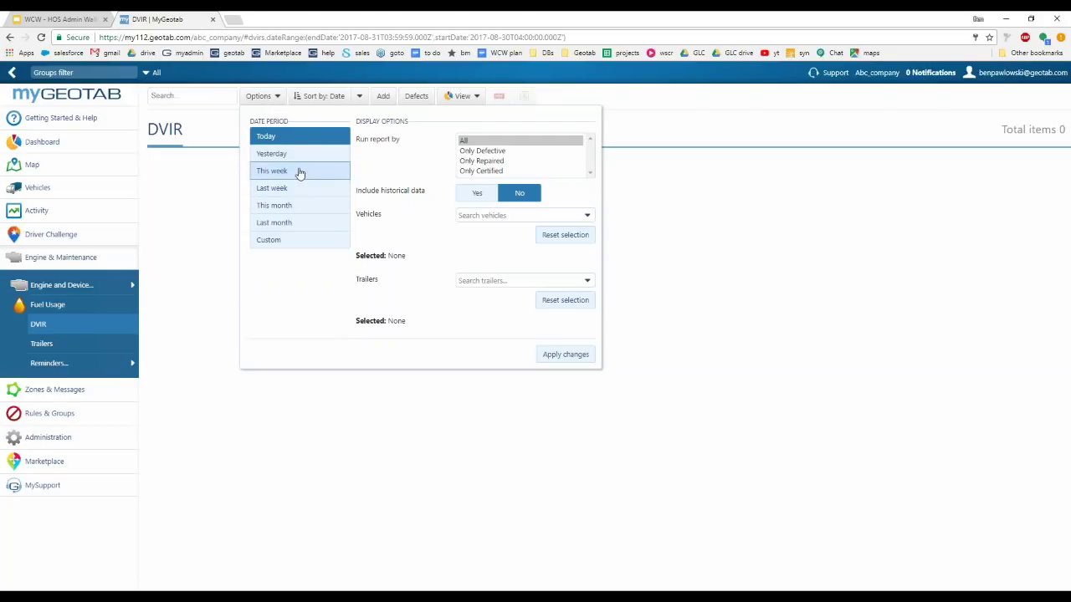
Set the DVIR report's date period to This month, run it by All and keep historical data excluded
left_click(295, 206)
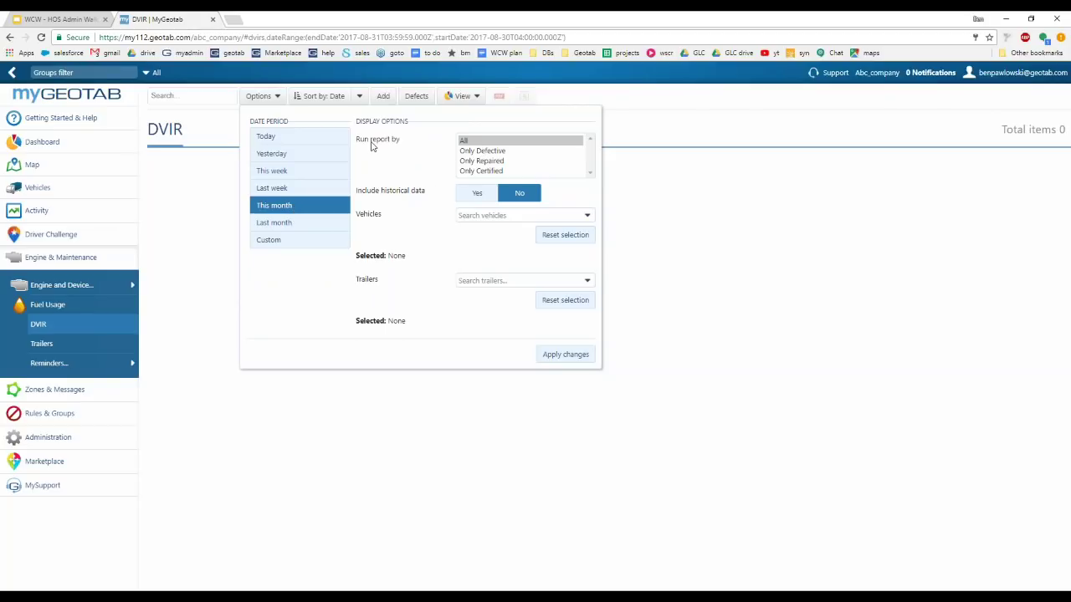
left_click(473, 142)
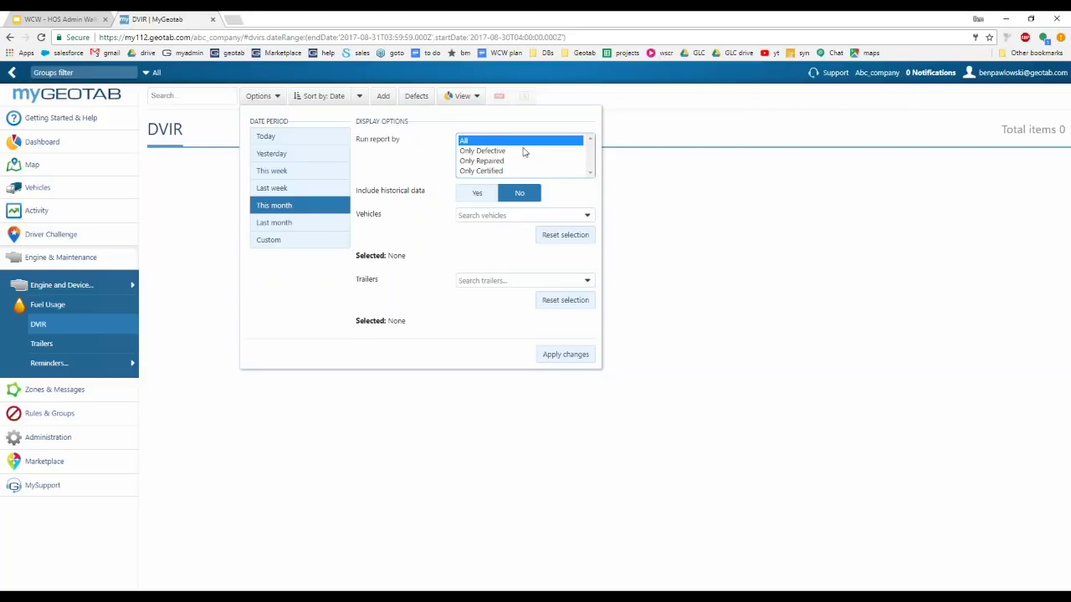
left_click(479, 199)
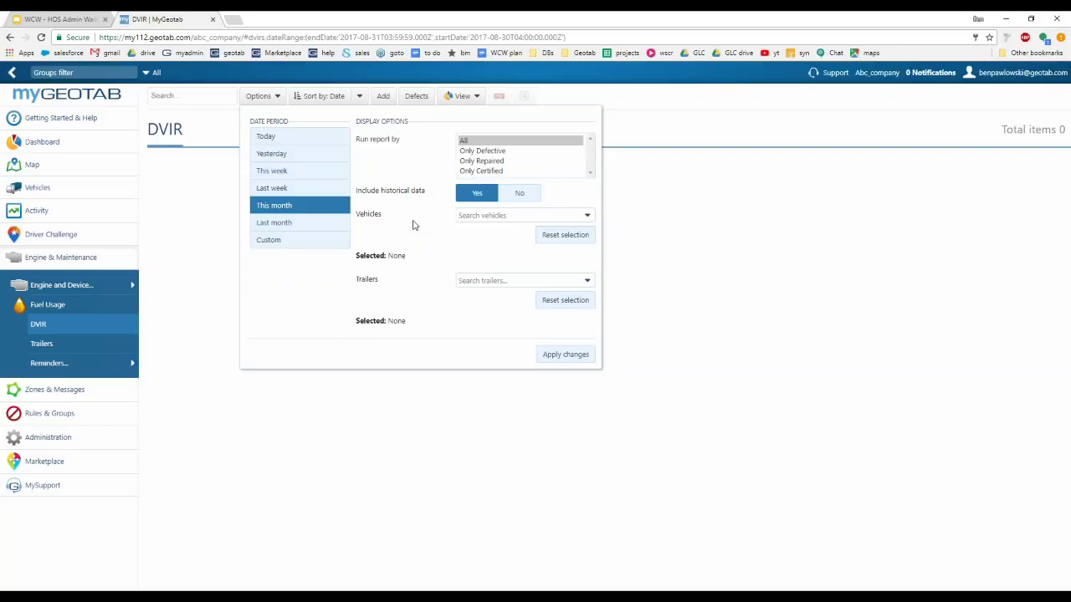
left_click(520, 200)
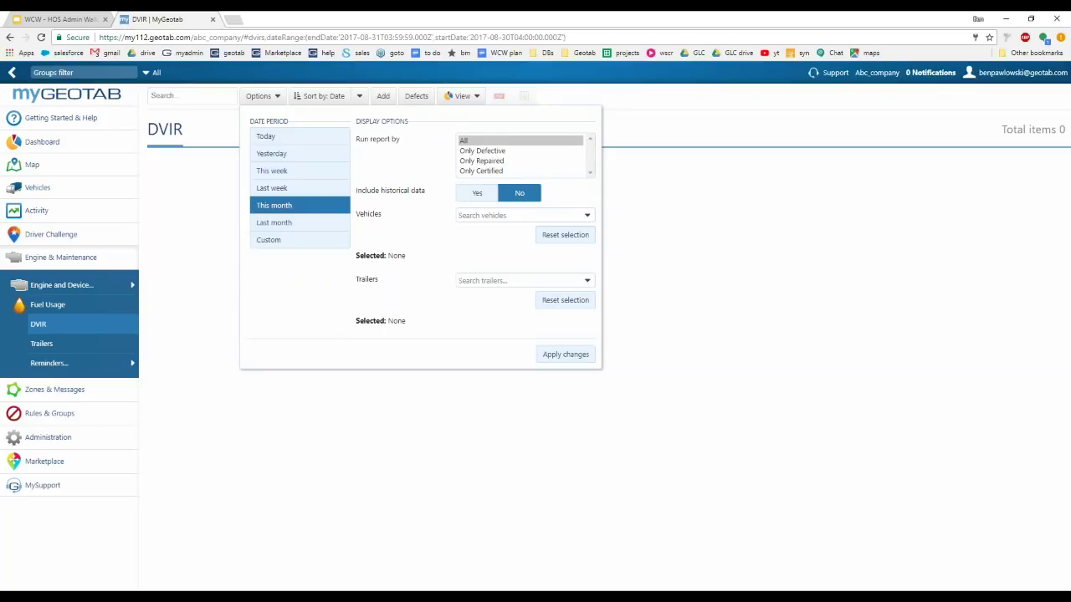
Select all vehicles for the DVIR report, view the trailer choices without picking any, and apply the changes
left_click(580, 215)
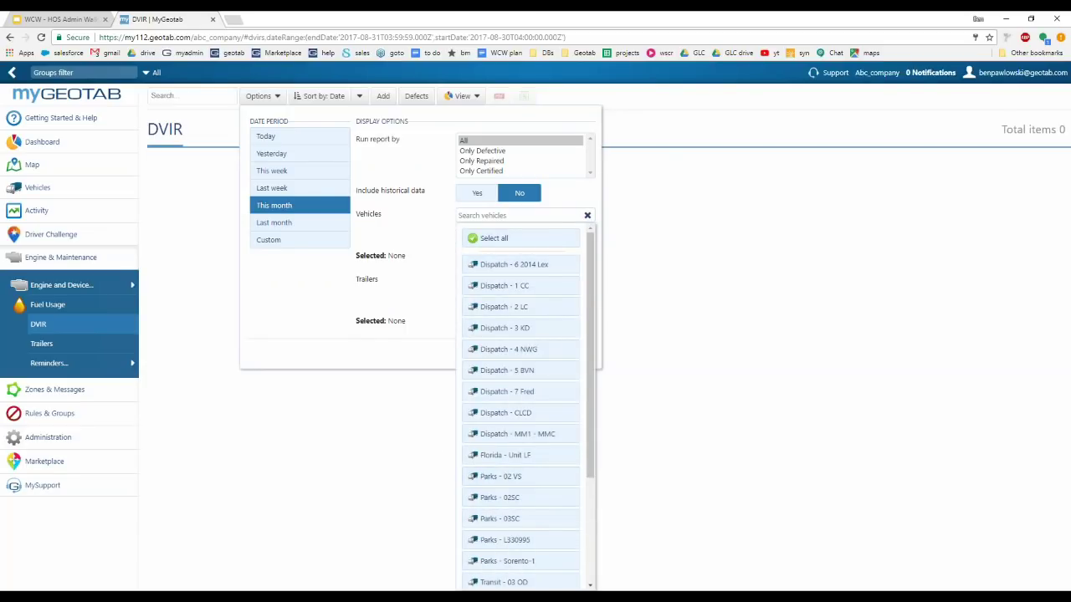
left_click(540, 240)
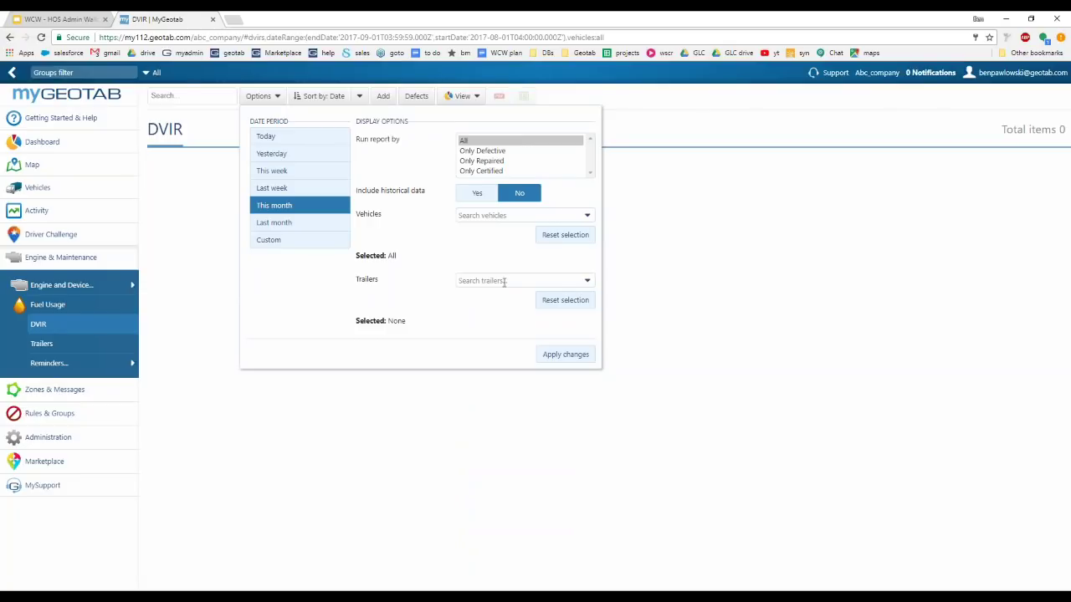
left_click(586, 281)
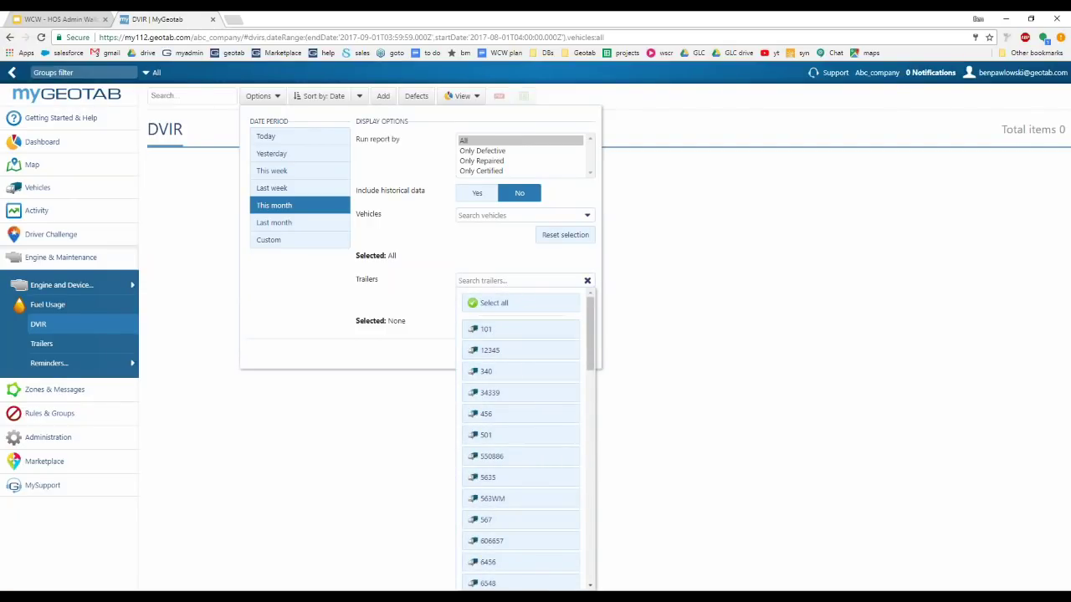
left_click(425, 297)
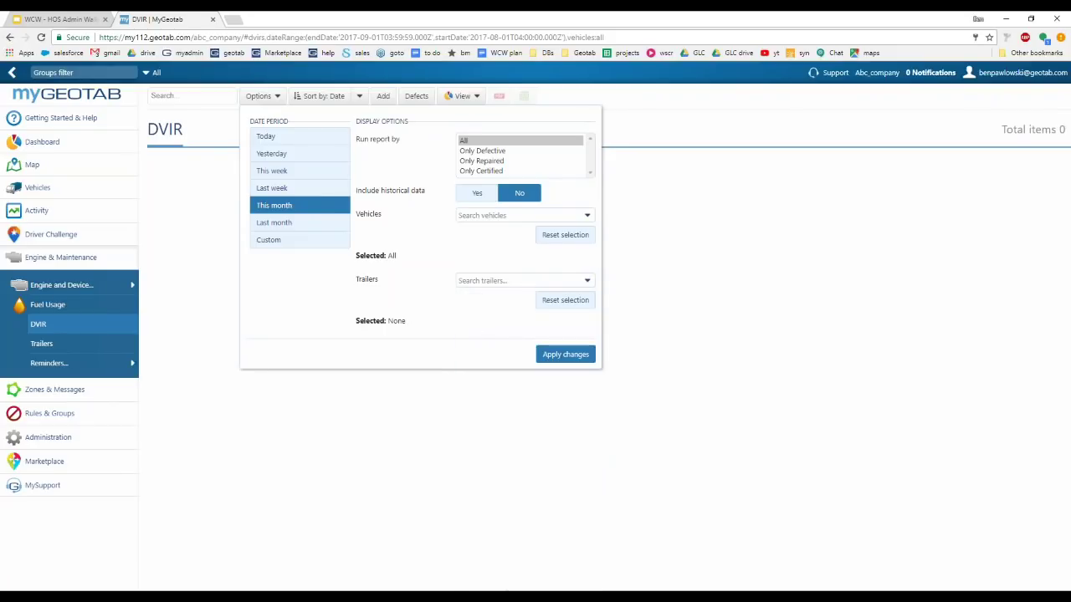
left_click(555, 359)
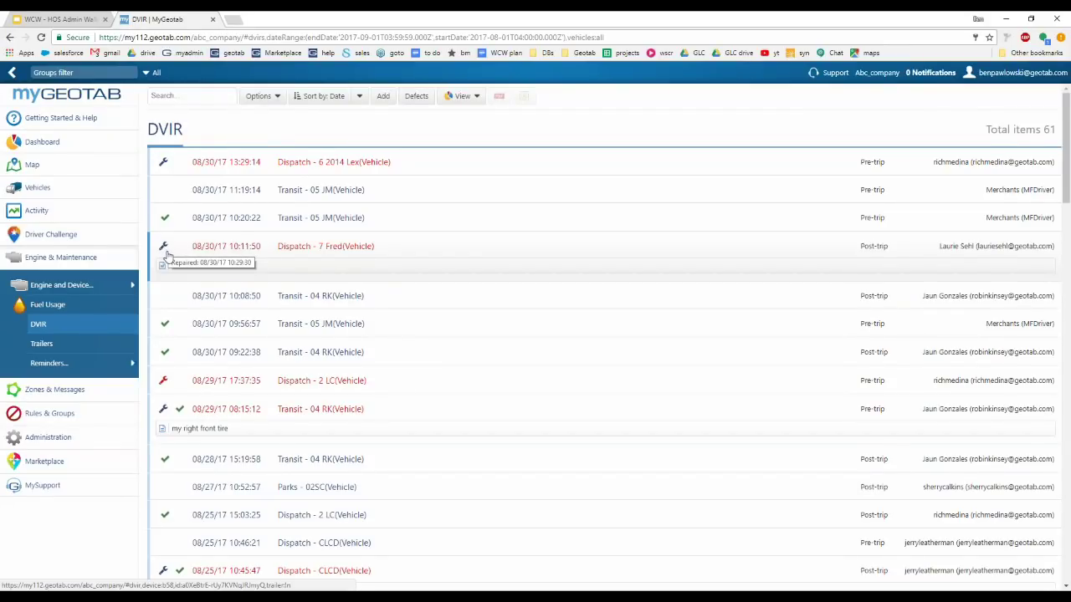
Look through the inspections' repair and certification statuses and open the 08/15/17 10:05:39 DVIR of Dispatch - 1 CC
scroll(168, 259, "down", 5)
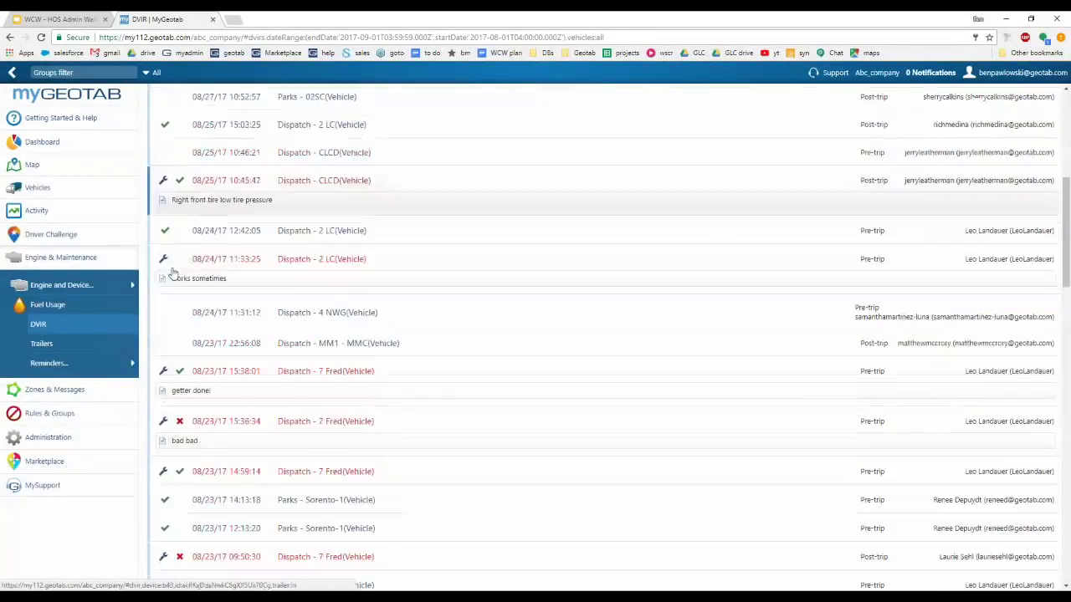
scroll(172, 272, "down", 2)
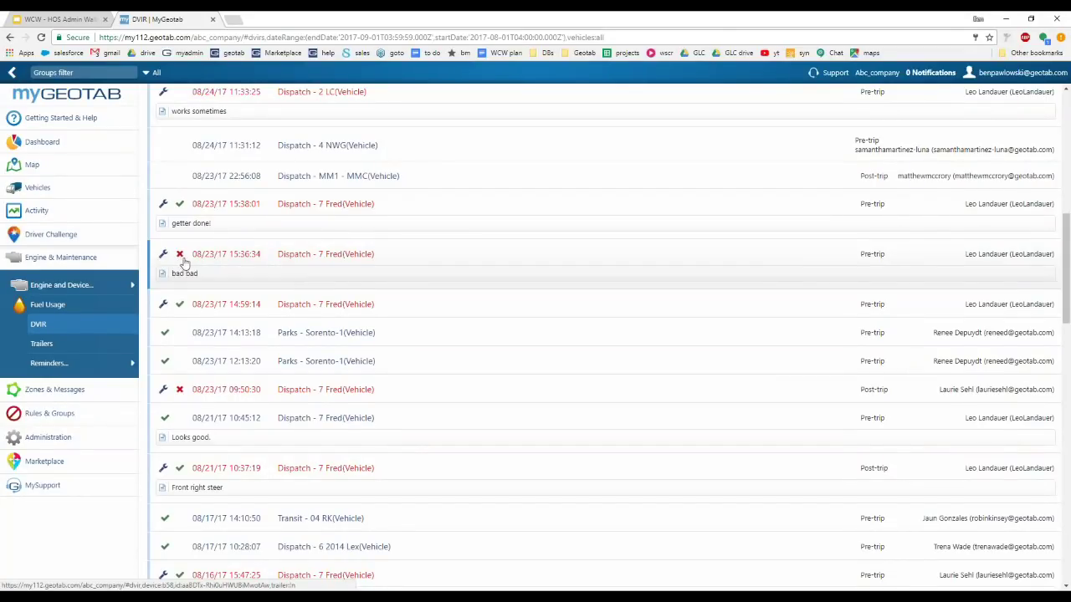
mouse_move(178, 264)
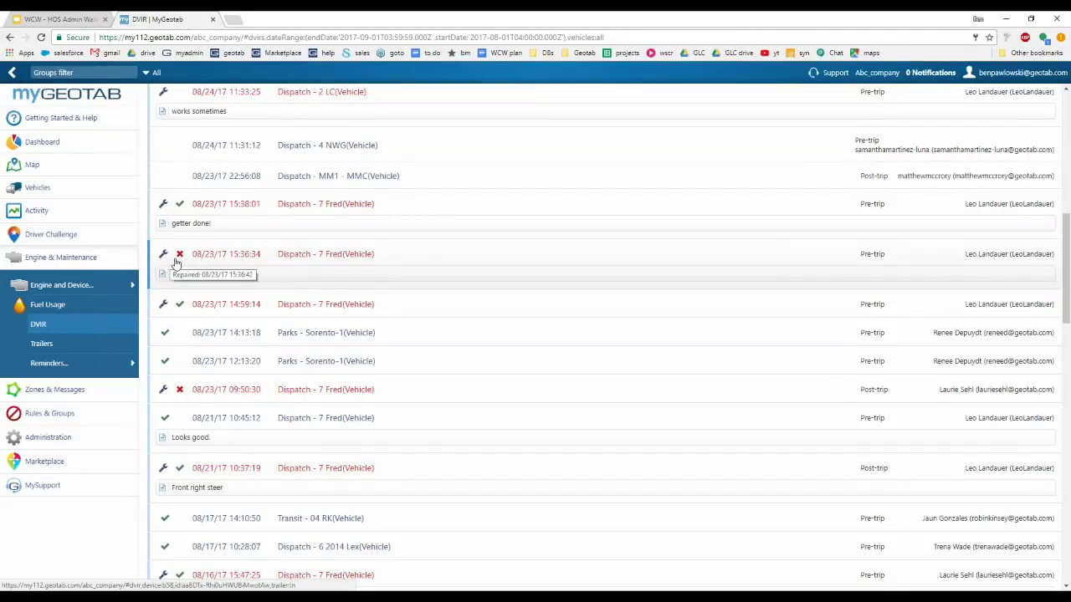
scroll(180, 266, "down", 5)
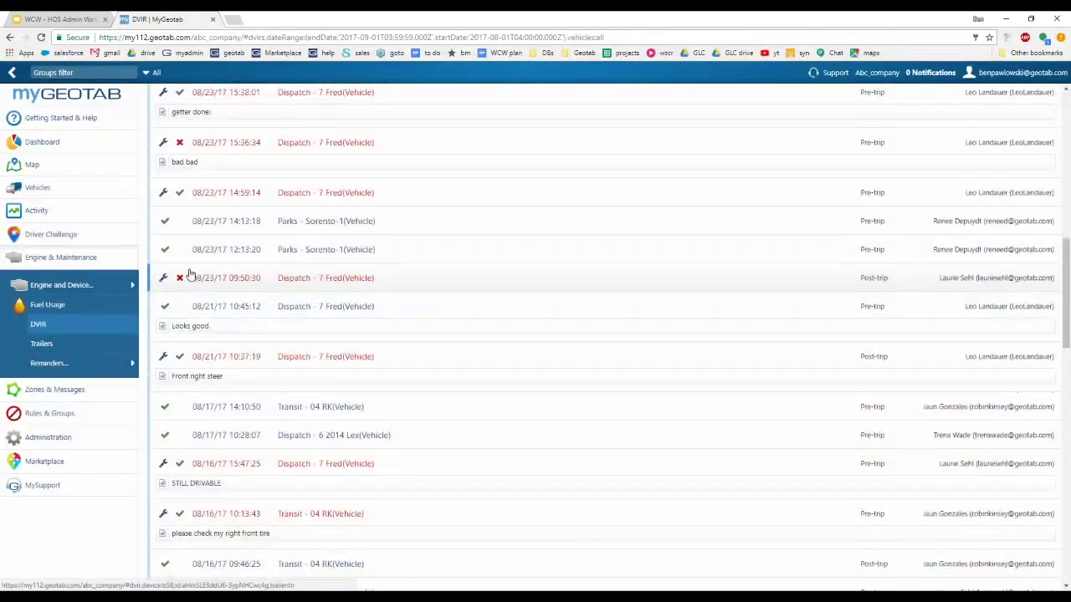
mouse_move(163, 402)
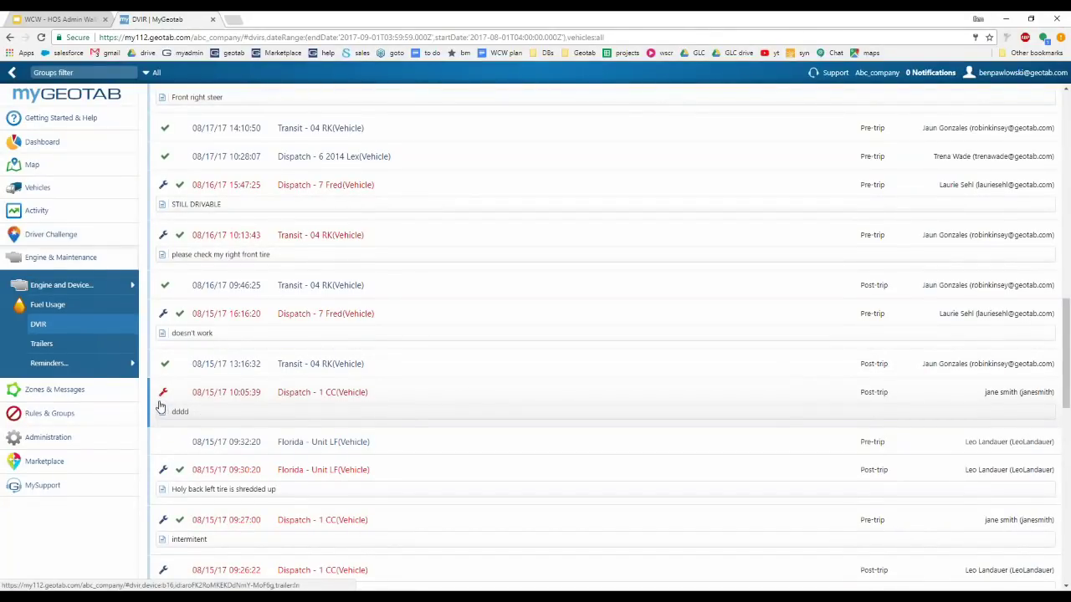
scroll(160, 406, "down", 1)
scroll(160, 406, "down", 1)
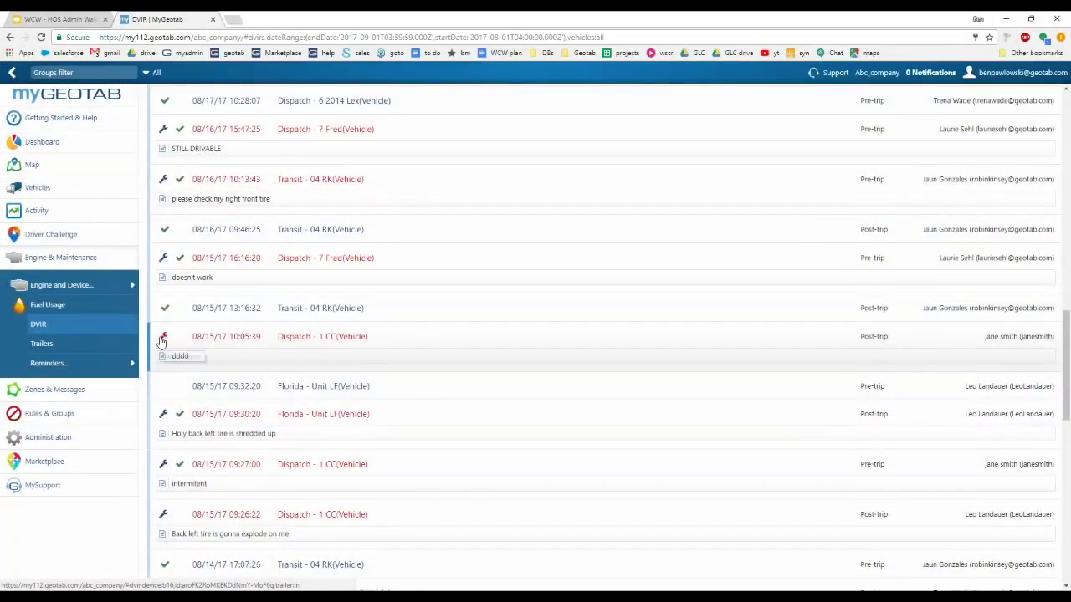
left_click(164, 338)
left_click(395, 336)
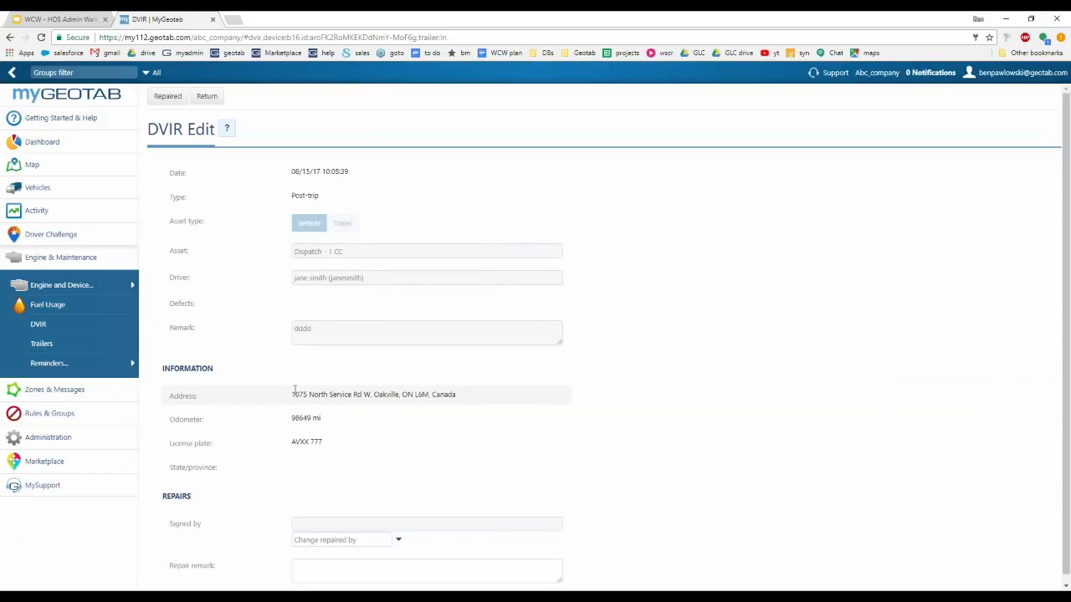
scroll(302, 381, "down", 1)
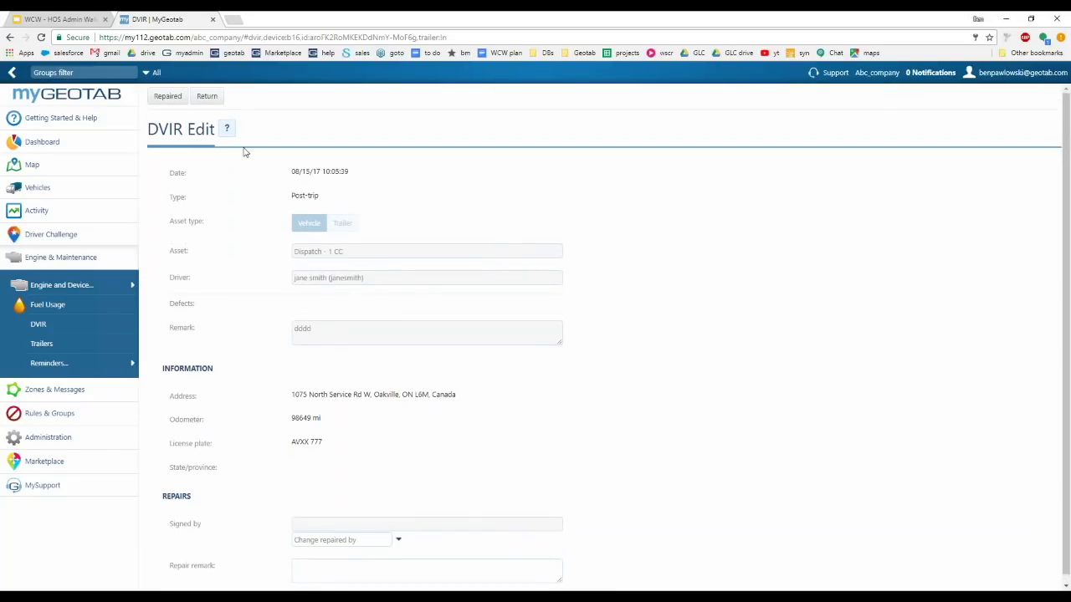
Mark the Dispatch - 1 CC DVIR as repaired, signed by aadriver1, with the repair remark "replaced tire"
left_click(167, 98)
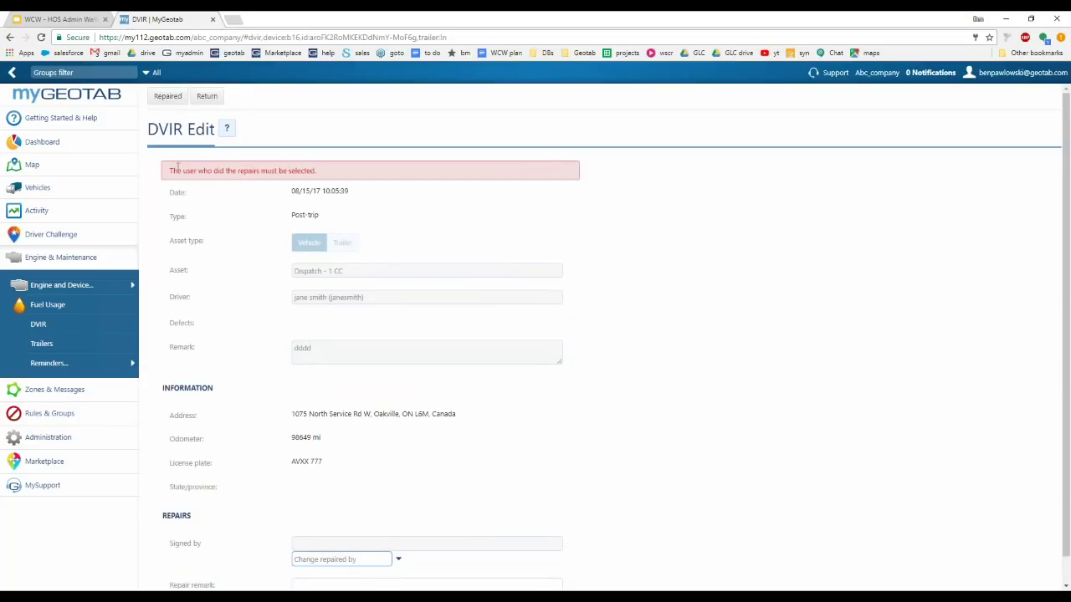
left_click(334, 559)
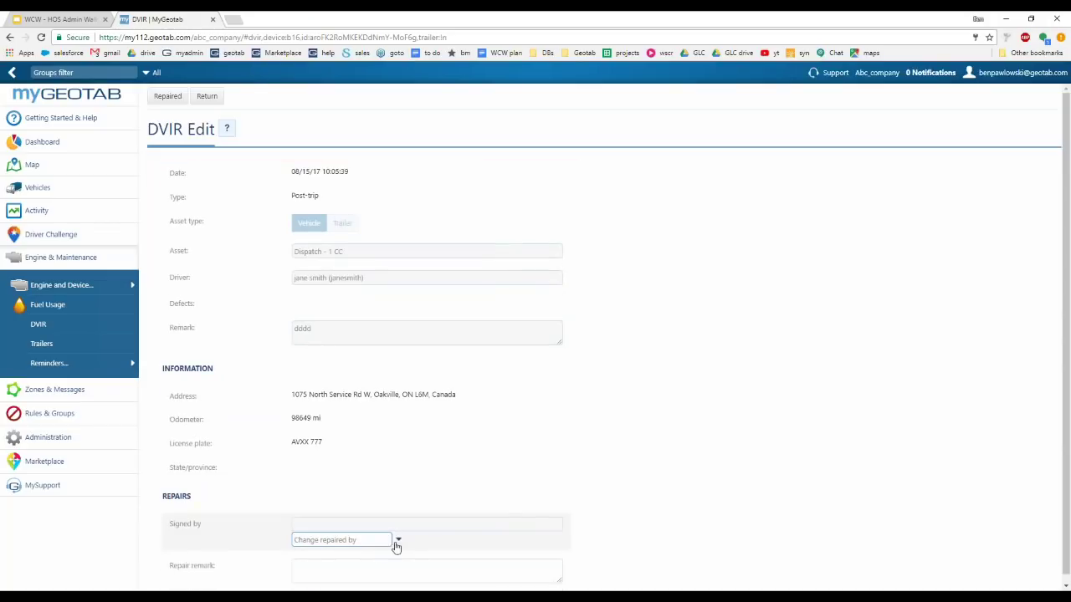
left_click(397, 541)
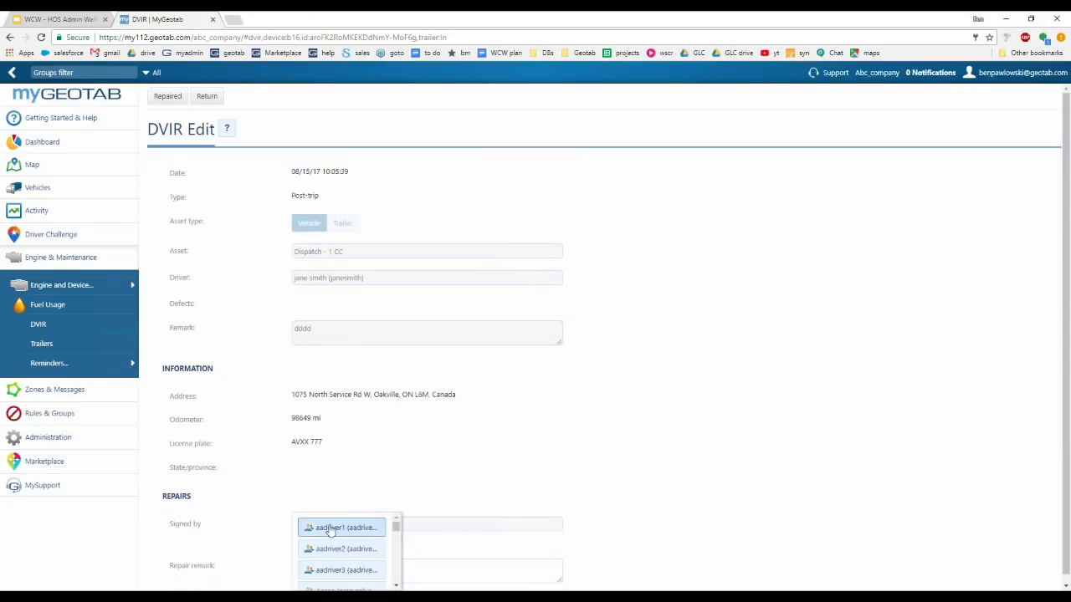
left_click(331, 527)
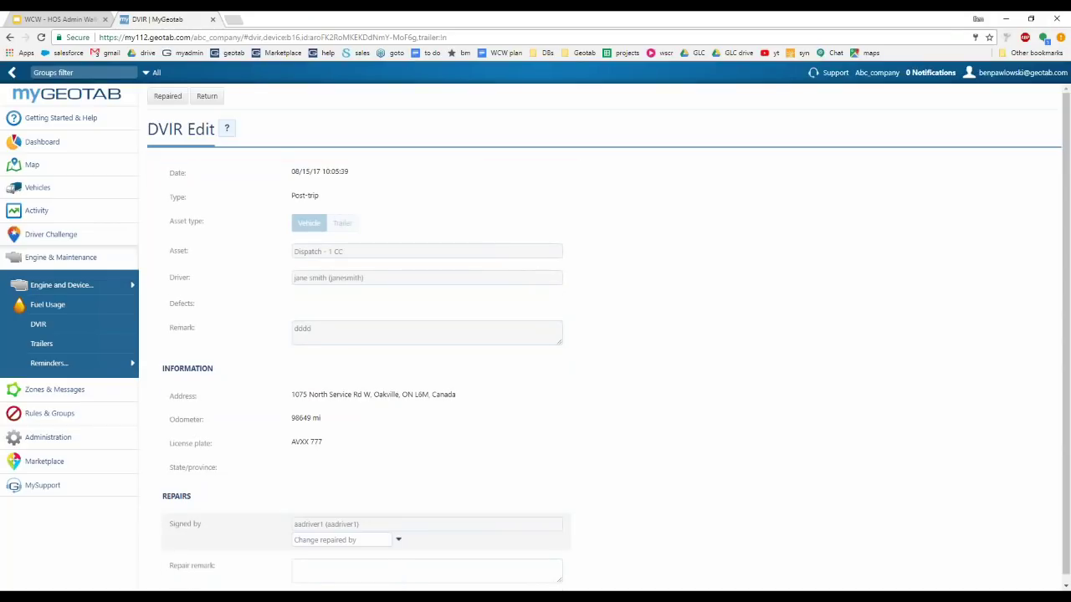
left_click(331, 565)
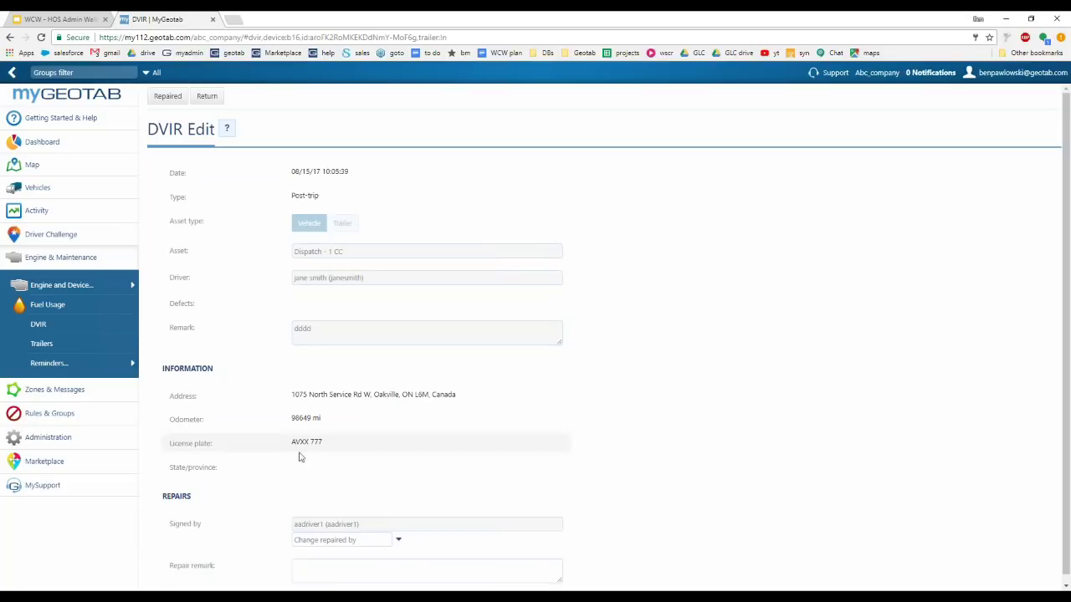
left_click(335, 566)
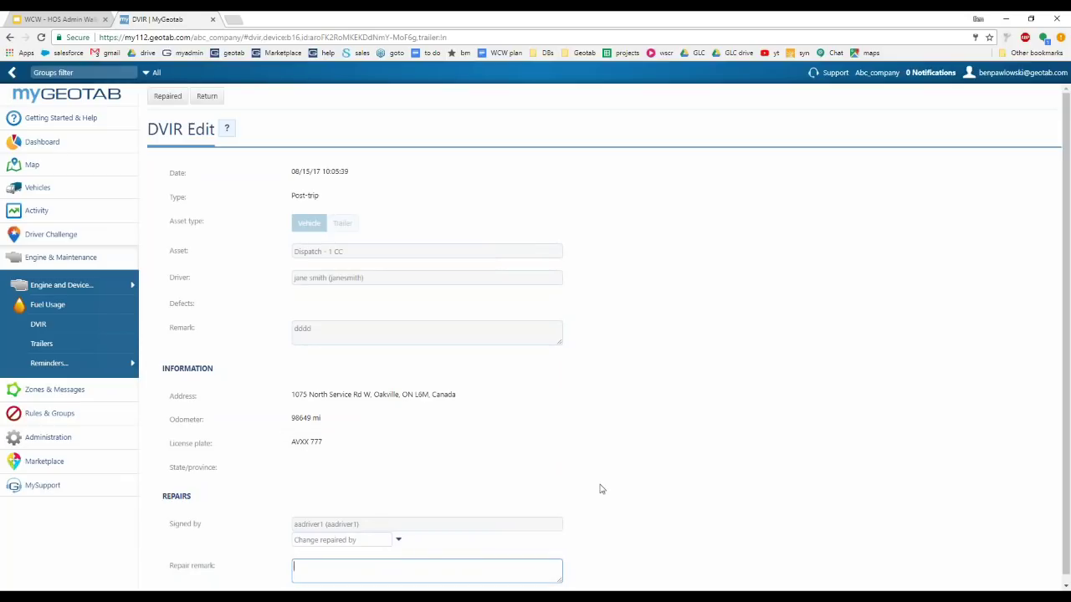
type("replaced tire")
left_click(176, 99)
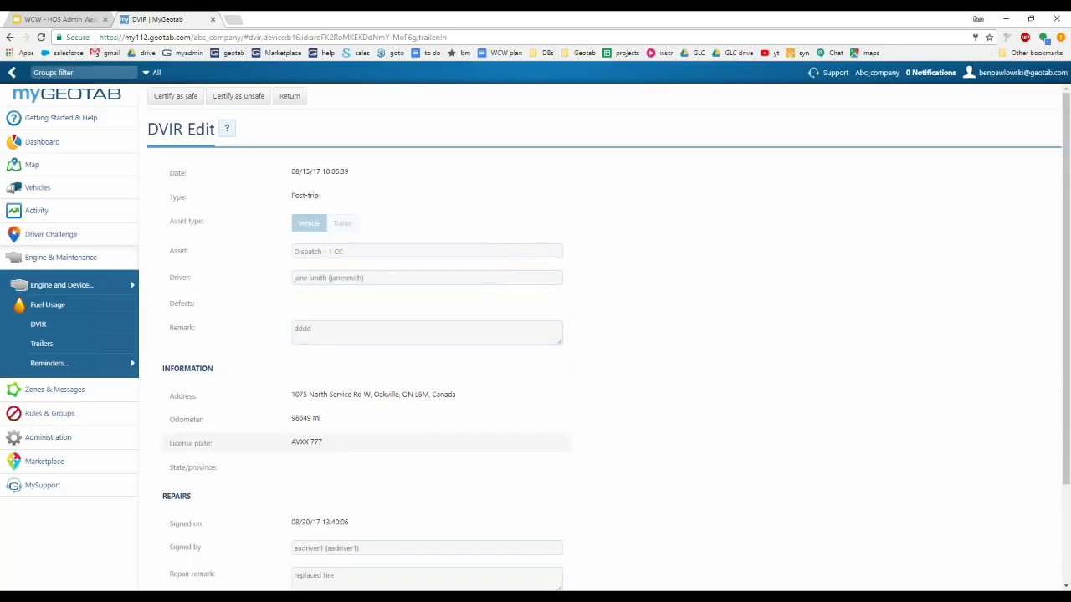
Certify the DVIR as safe, with the administrator's own account as certifier and the certification remark "certified"
scroll(394, 442, "down", 2)
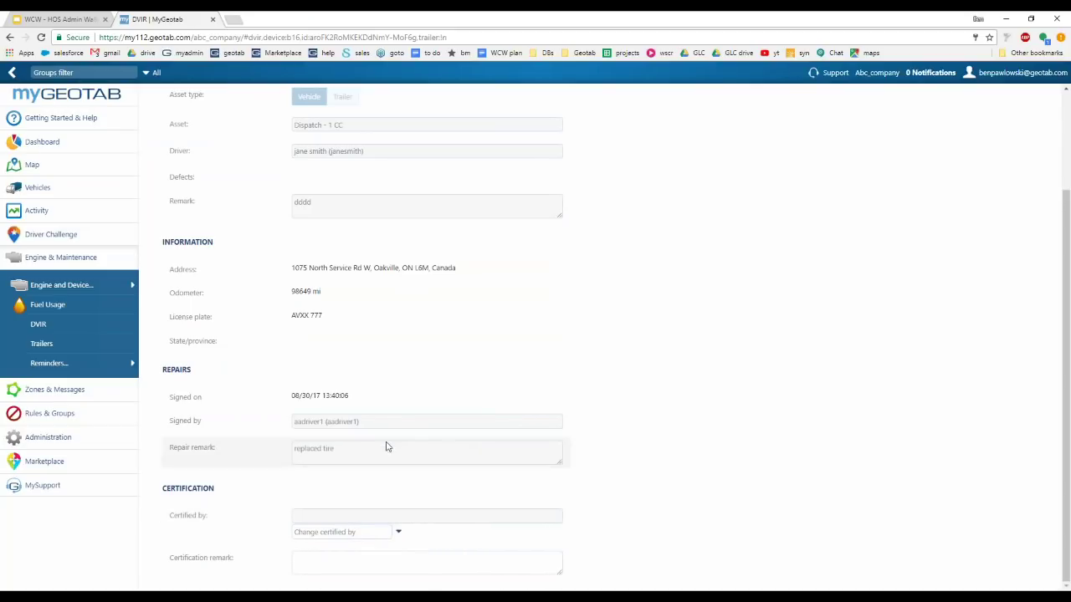
left_click(400, 535)
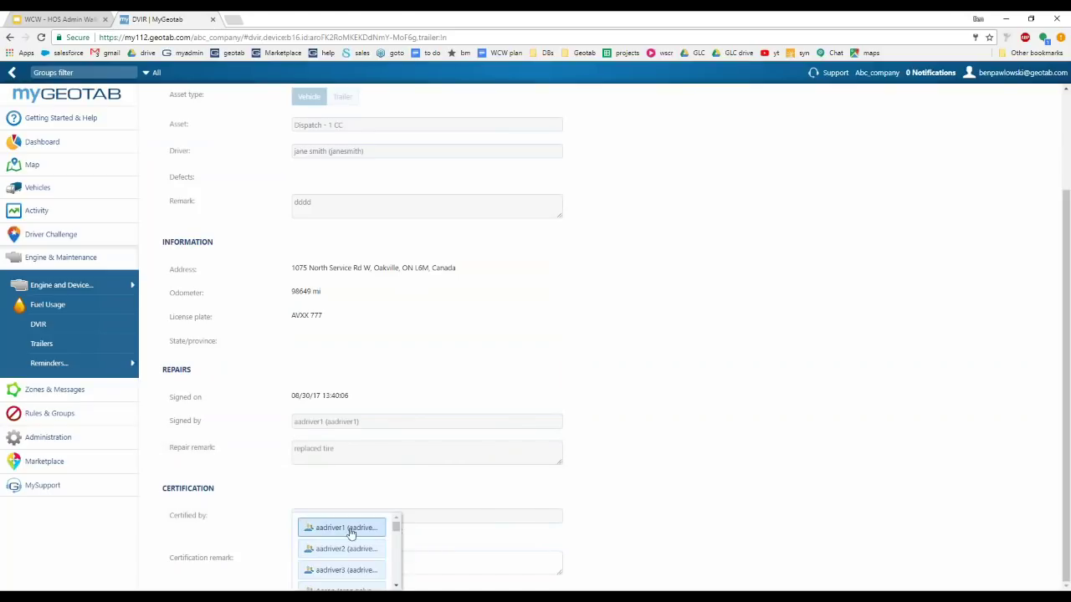
left_click(463, 514)
left_click(362, 533)
type("ben")
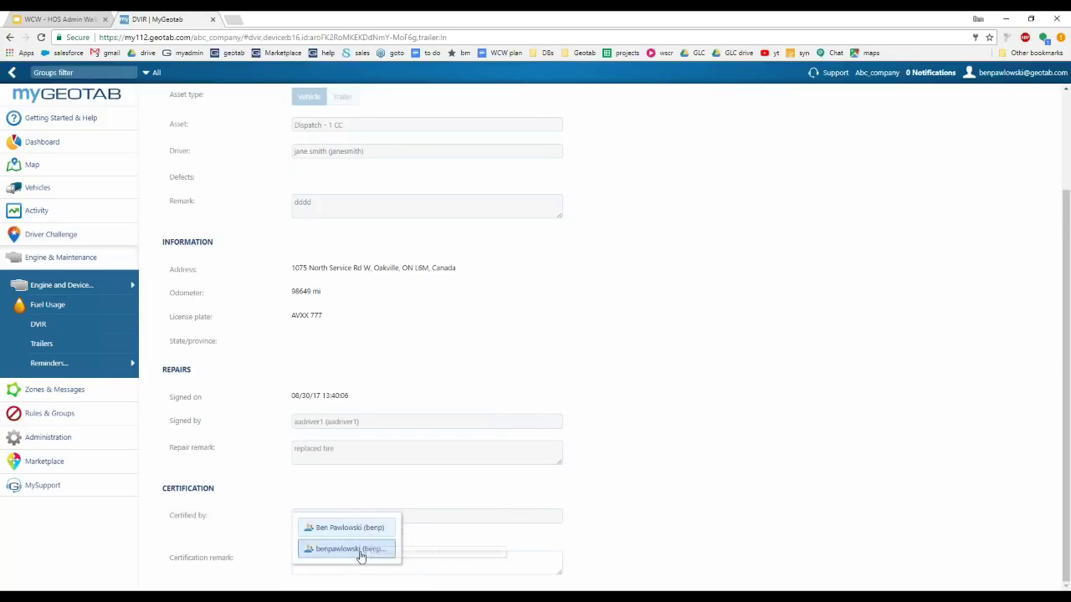
left_click(361, 550)
left_click(326, 565)
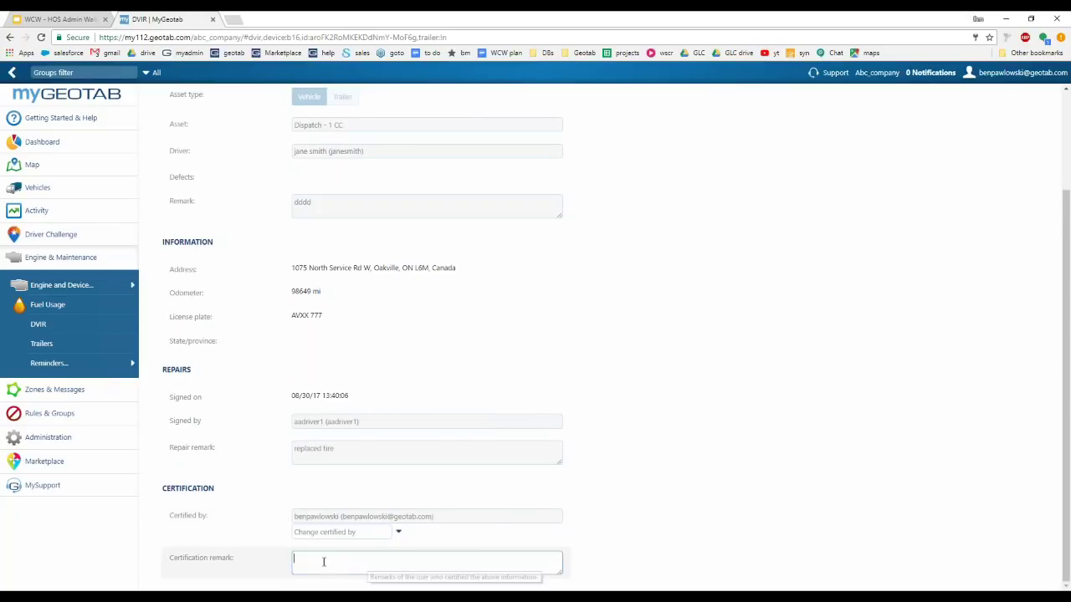
type("certified")
scroll(712, 418, "up", 5)
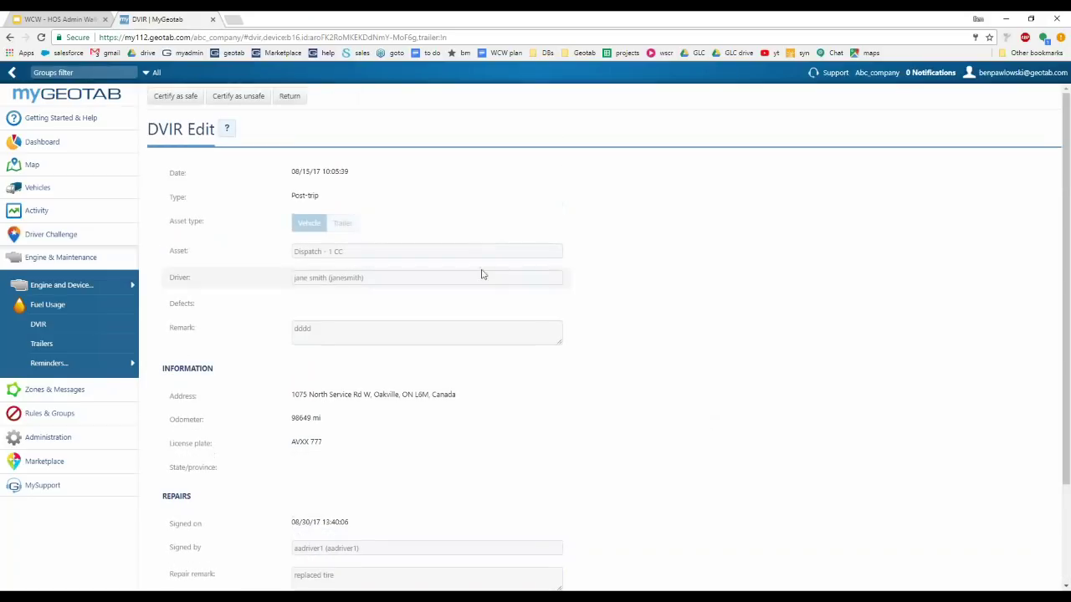
left_click(169, 98)
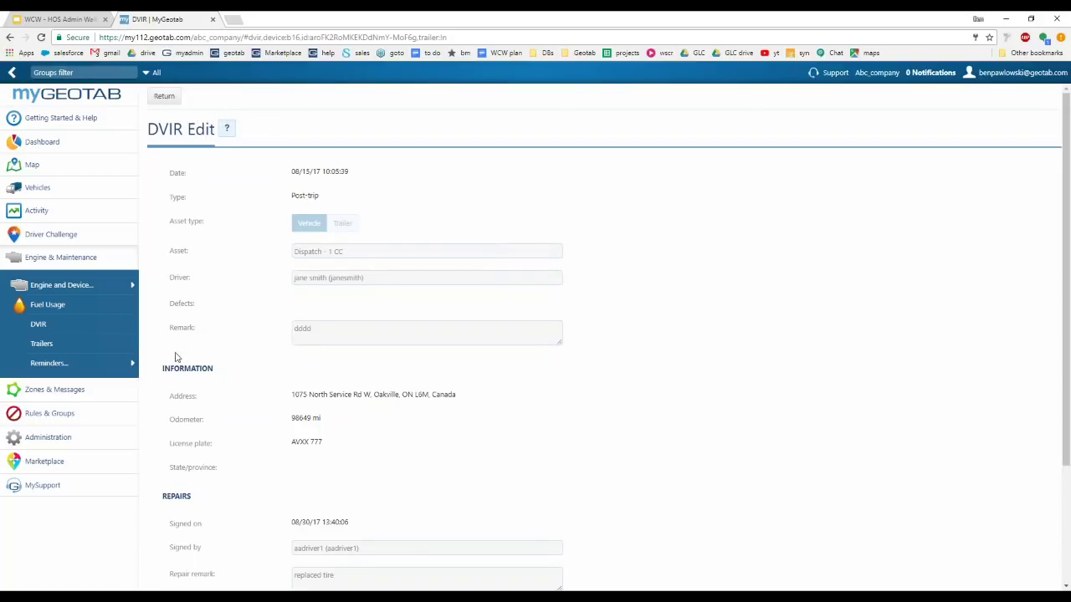
Review the DVIR's repair and certification details and return to the DVIR list
scroll(254, 373, "down", 2)
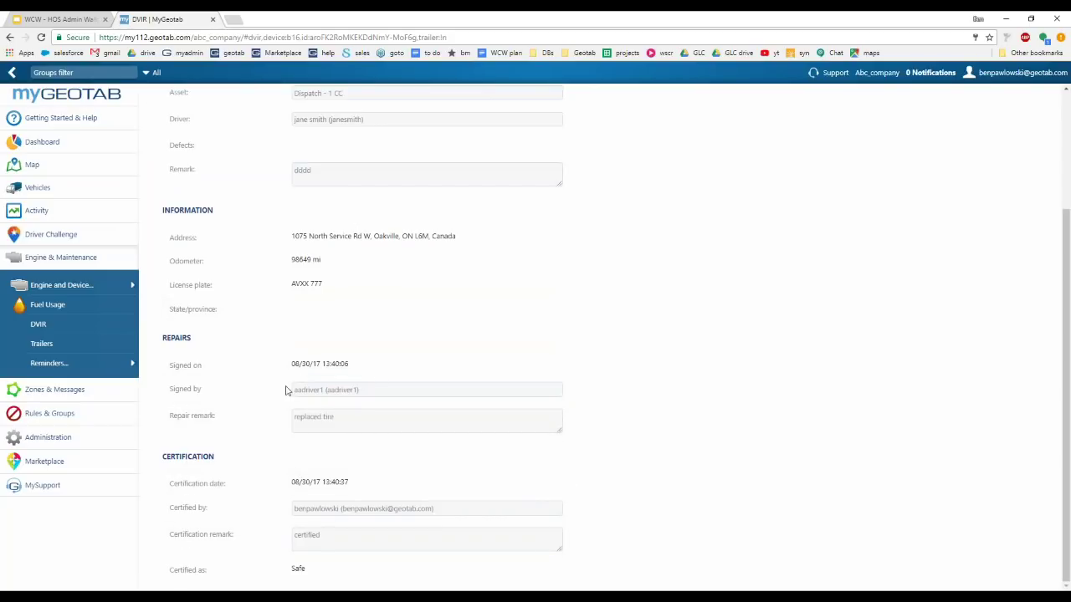
scroll(283, 380, "up", 2)
left_click(178, 102)
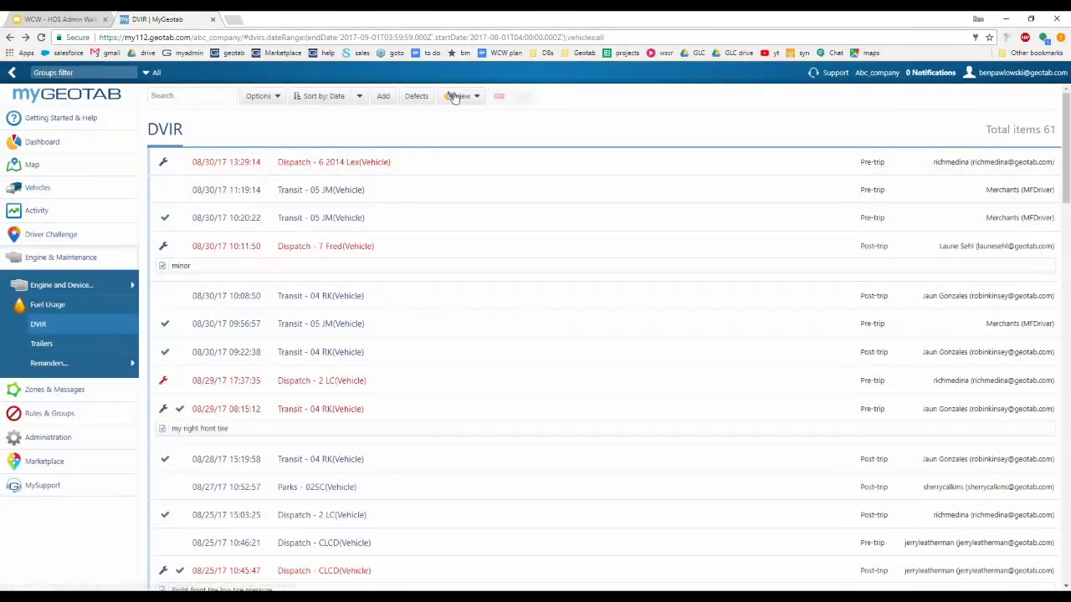
View the DVIR report's available views without choosing one, and open and look through the defect lists
left_click(464, 97)
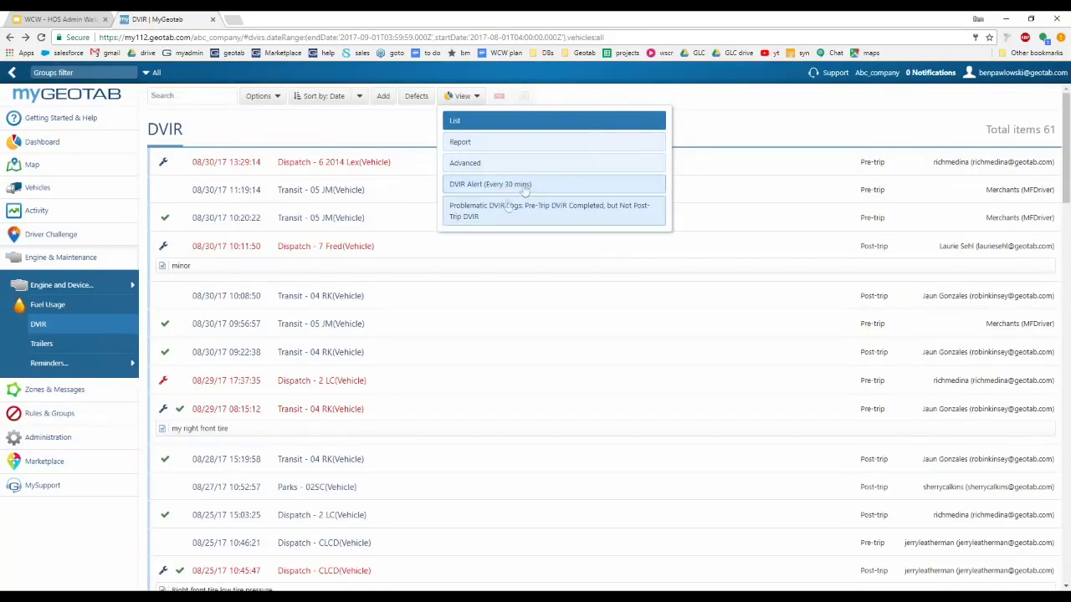
left_click(400, 136)
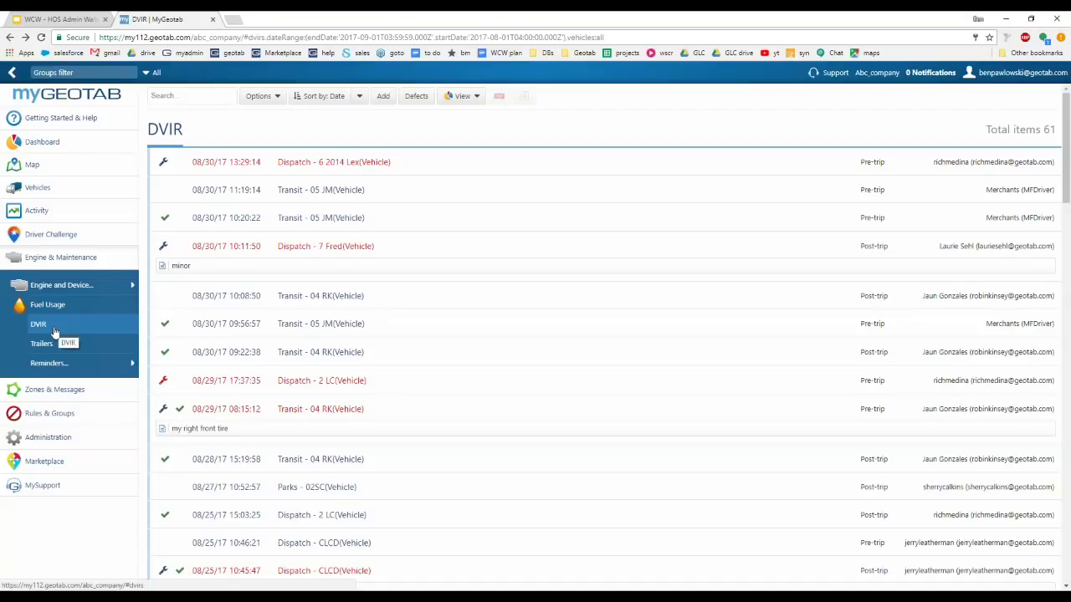
left_click(416, 98)
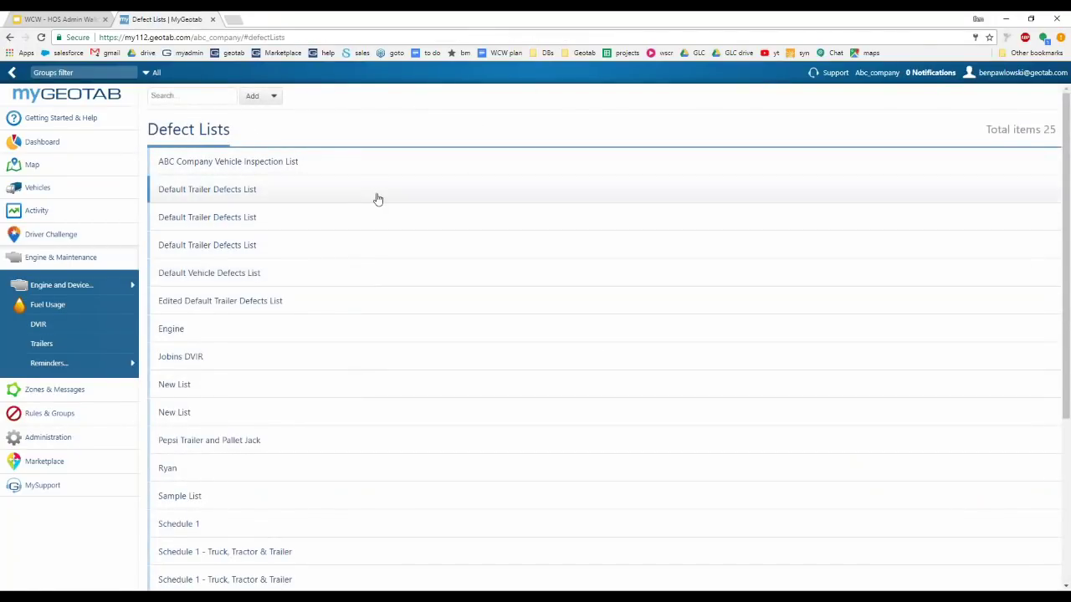
scroll(294, 344, "down", 3)
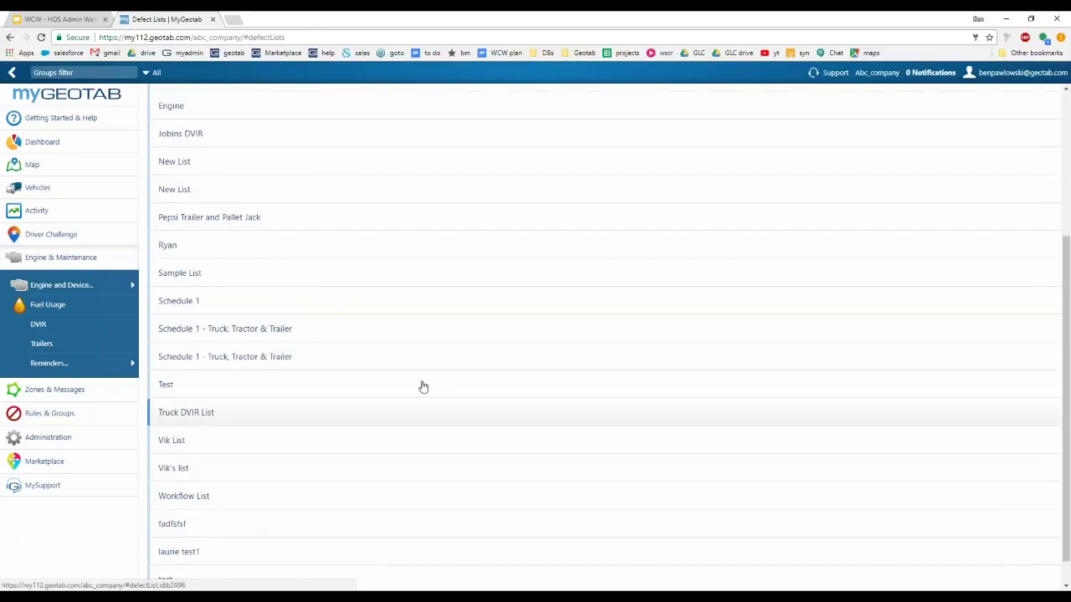
scroll(419, 360, "up", 3)
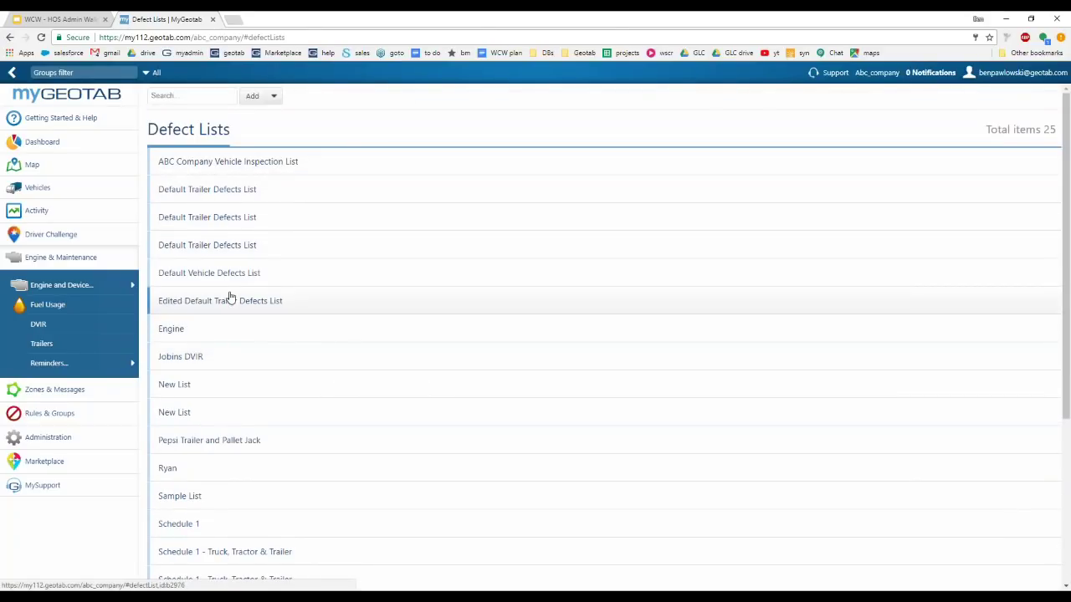
Create a new defect list named "WCW Defects" and add the part "Tires" to it
left_click(253, 97)
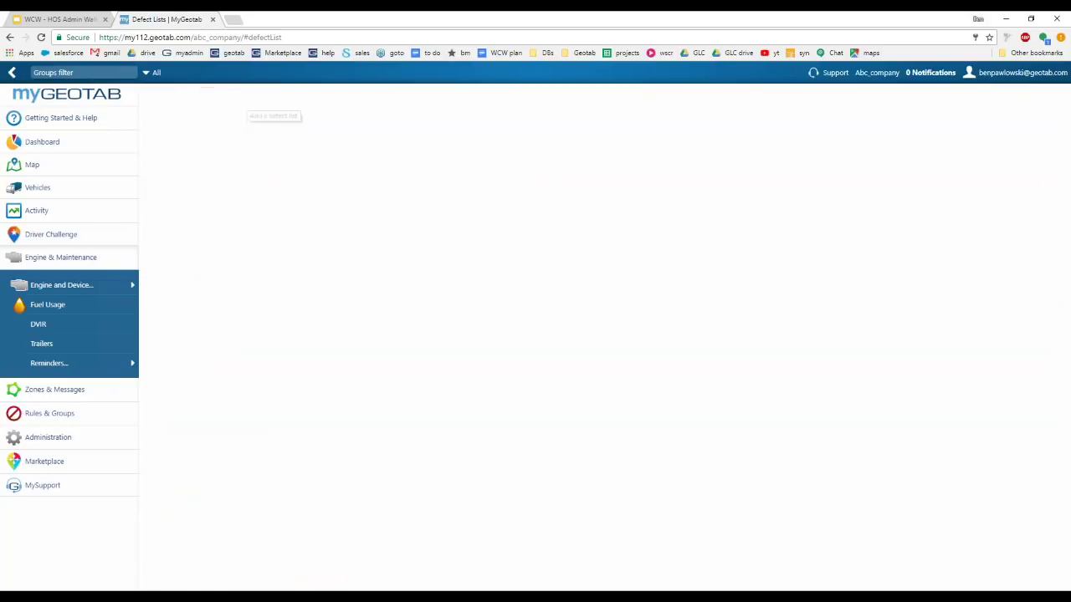
left_click(325, 169)
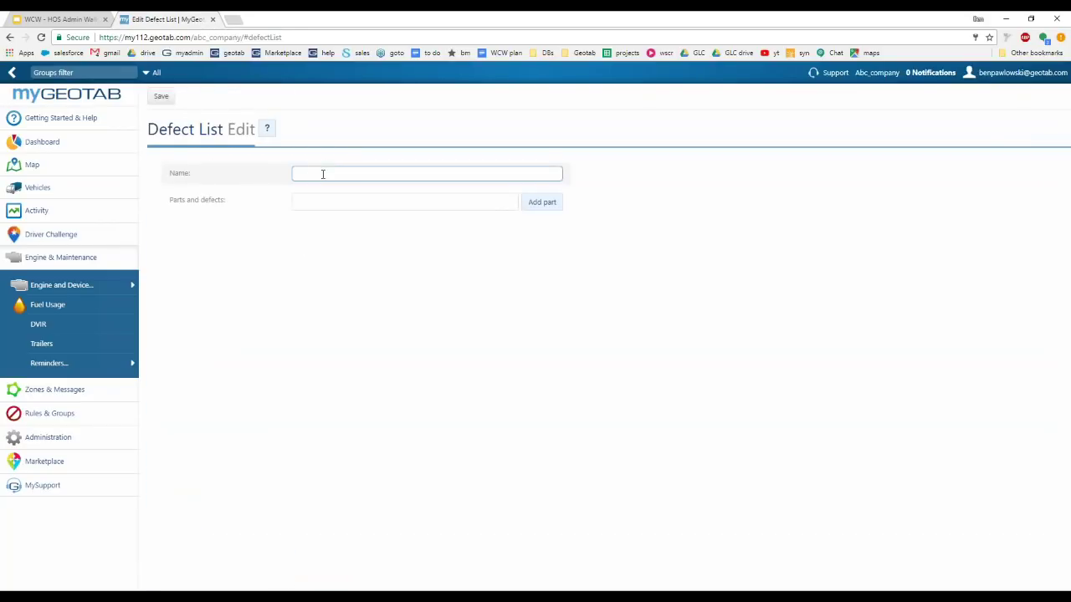
type("wcw")
type(" befects")
left_click(325, 205)
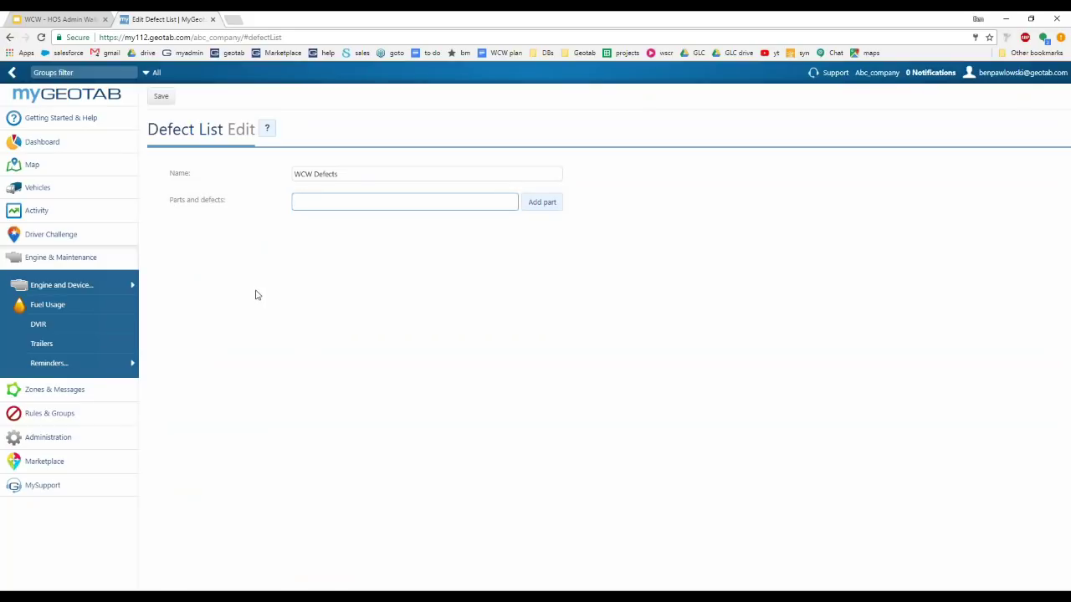
type("Tires")
left_click(544, 204)
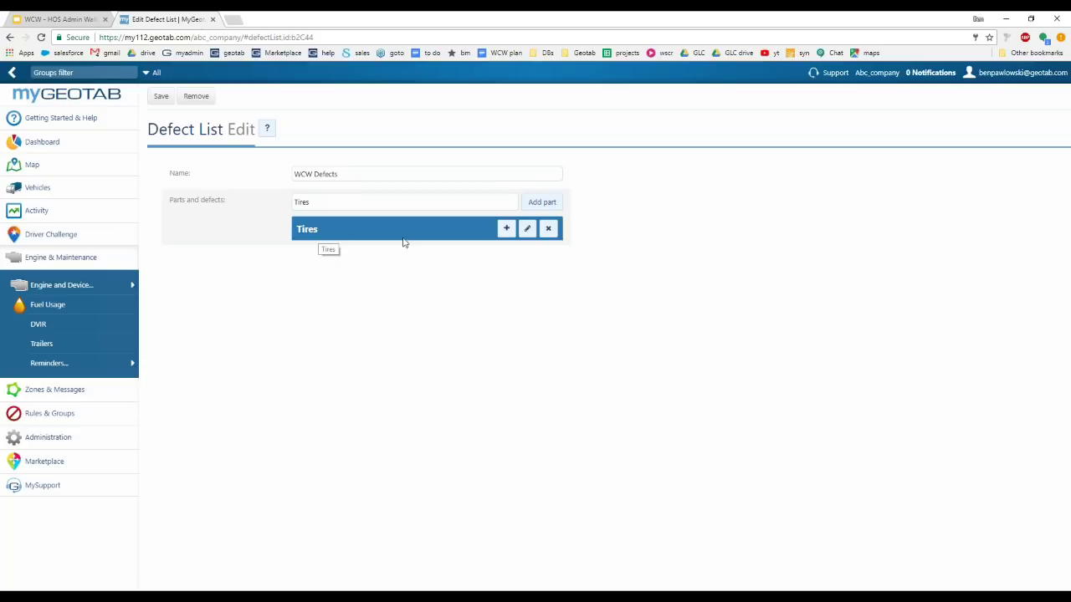
Add the defect "Low tire pressure" with Normal severity under the Tires part
left_click(506, 229)
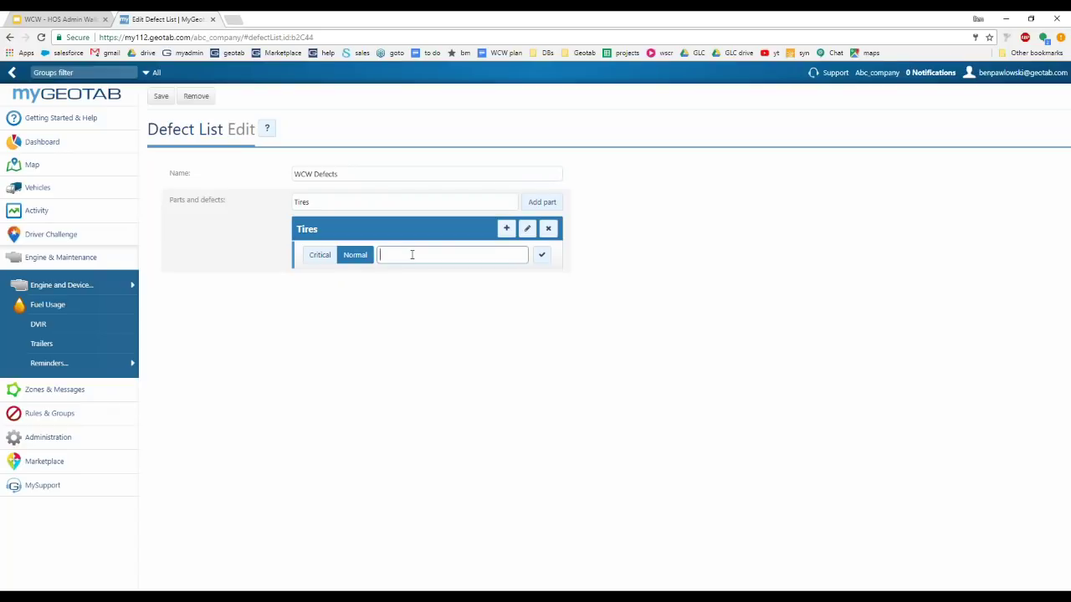
type("w tire pressure")
left_click(542, 256)
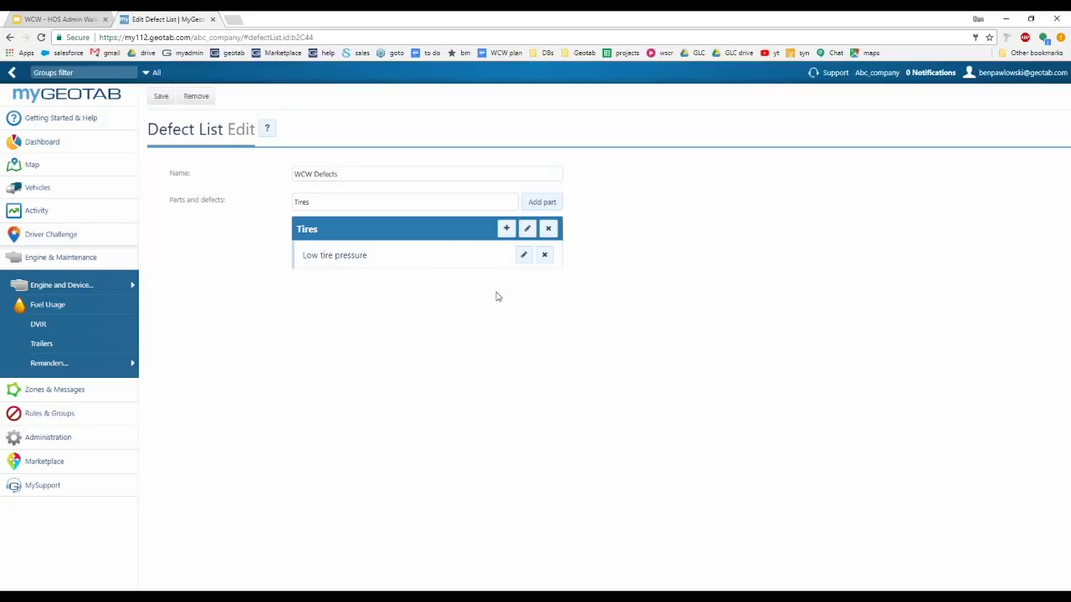
Add the Critical defect "Low tread - bald" under the Tires part and save the defect list
left_click(506, 228)
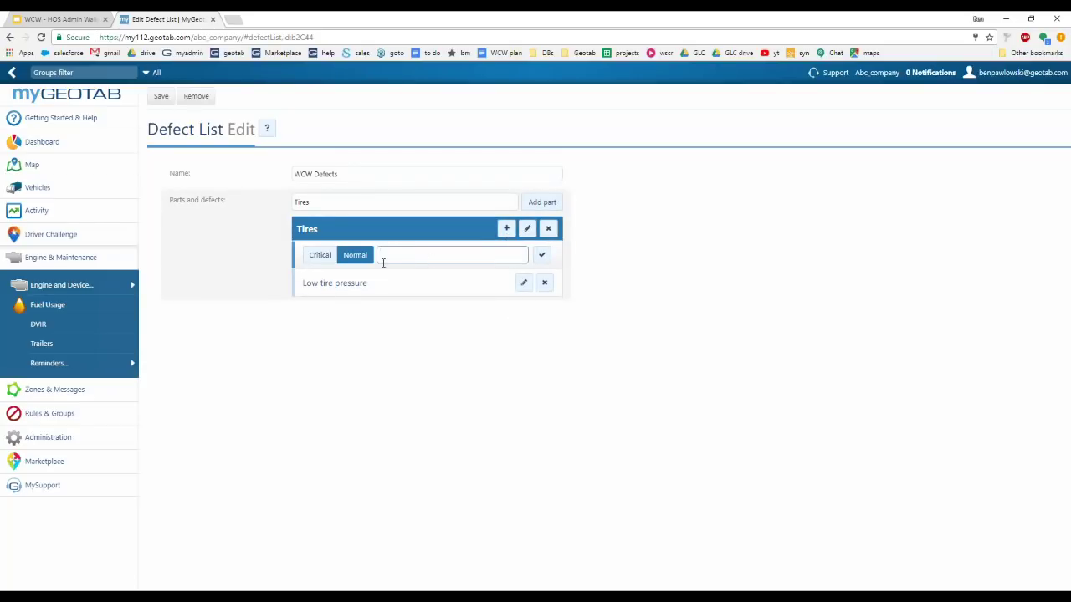
left_click(317, 257)
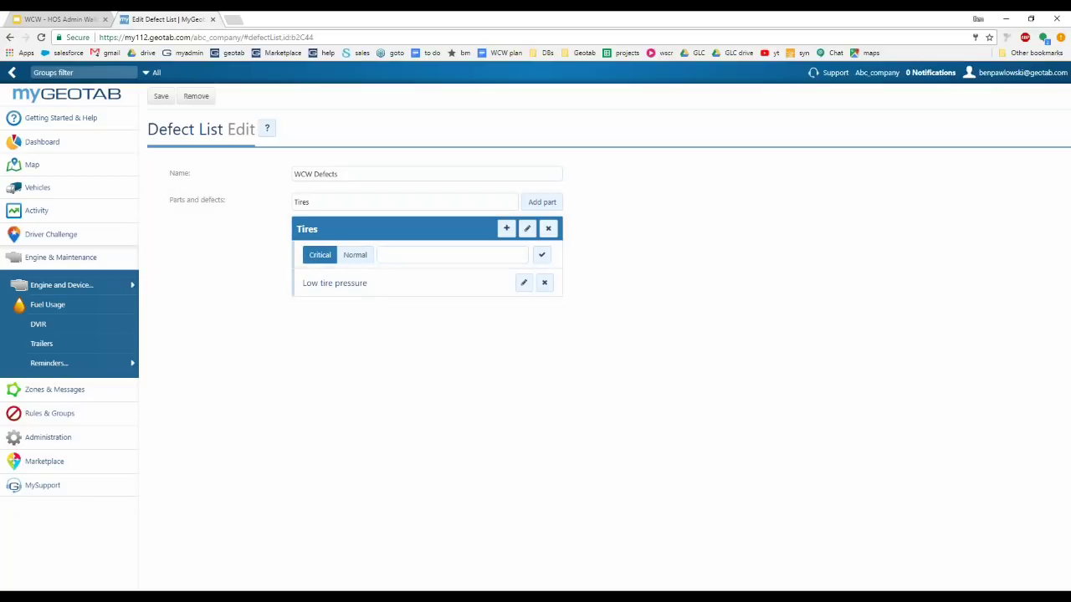
left_click(401, 254)
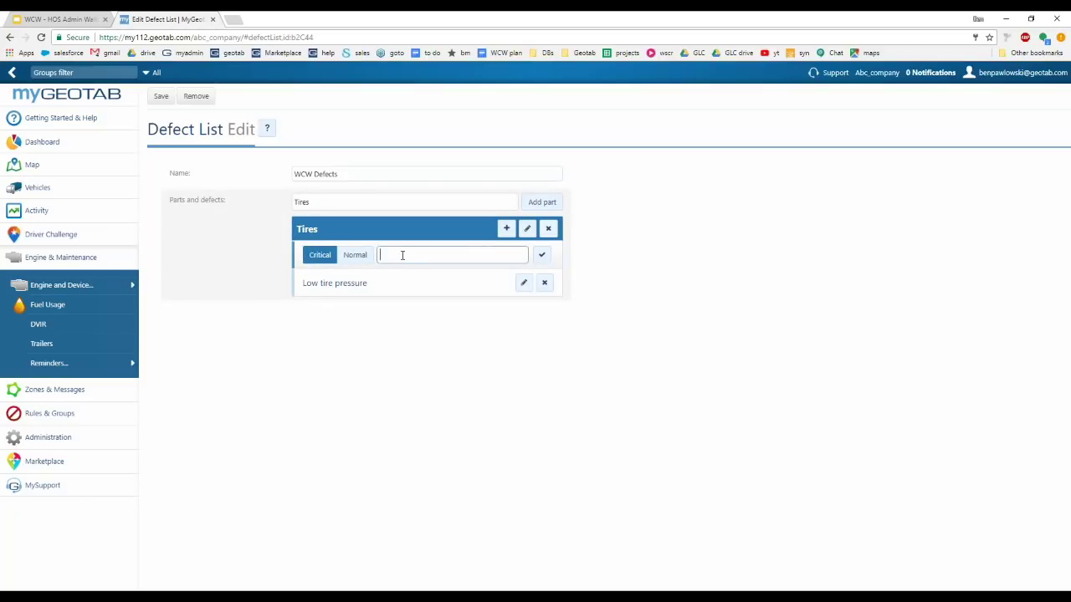
type("Lop")
type(" tread")
type(" - bald")
left_click(542, 256)
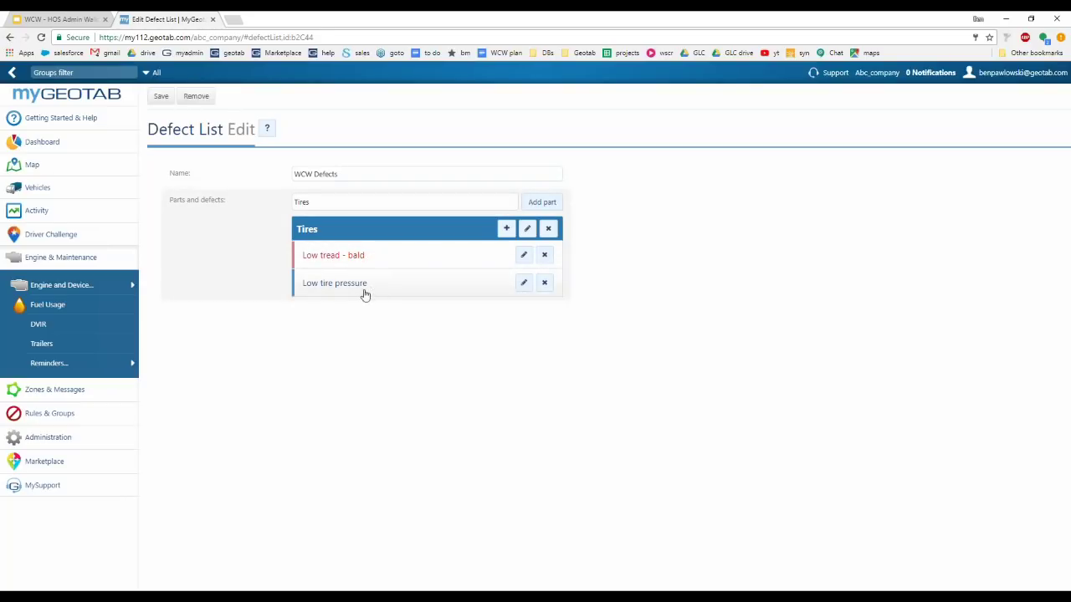
left_click(160, 97)
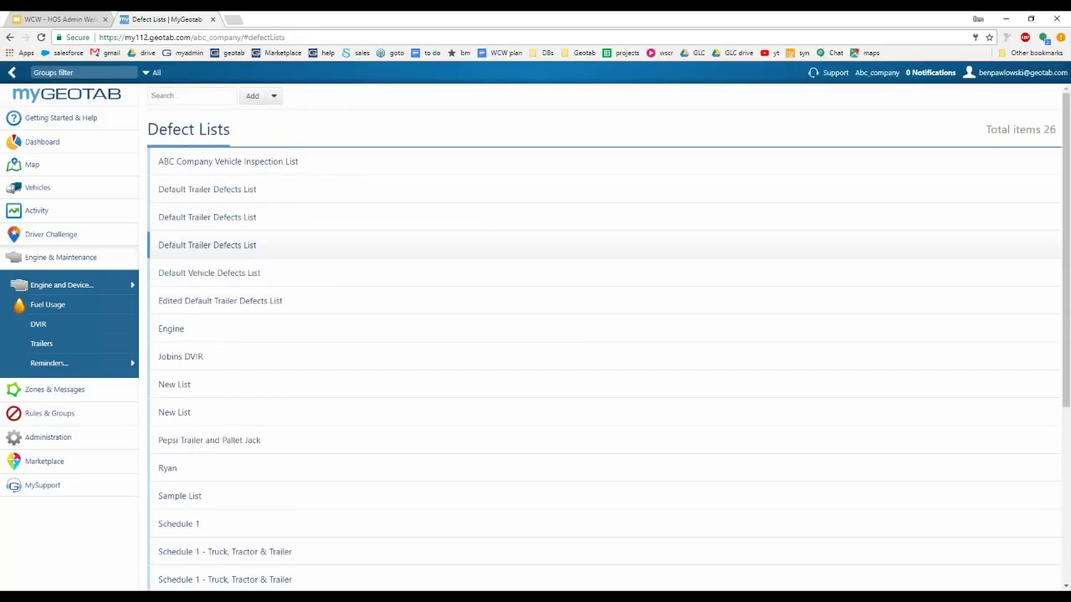
Locate WCW Defects among the defect lists and open the administration's system settings
scroll(380, 248, "down", 3)
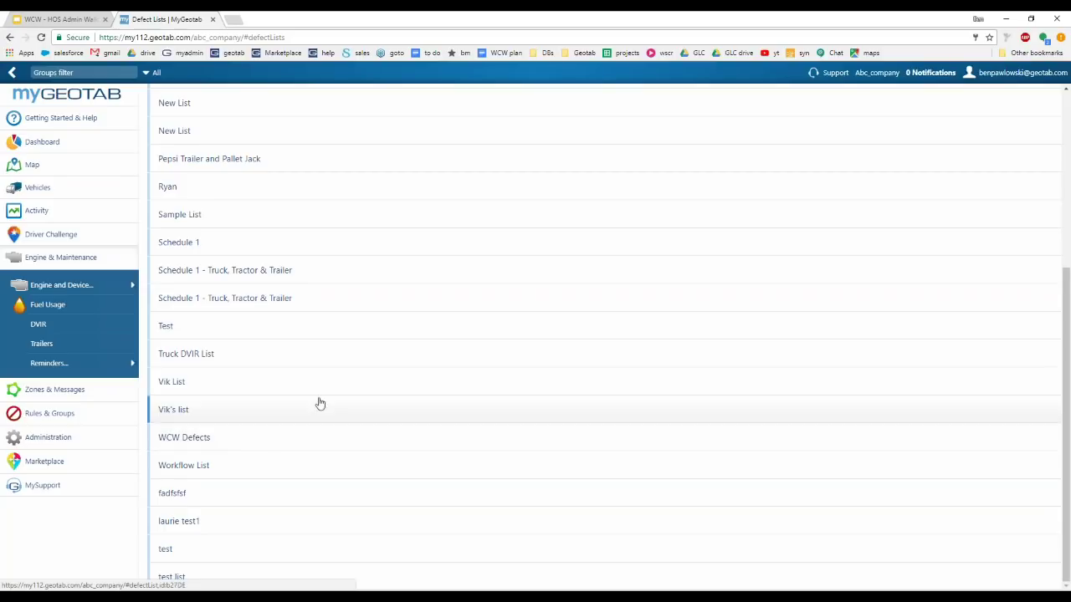
left_click(72, 441)
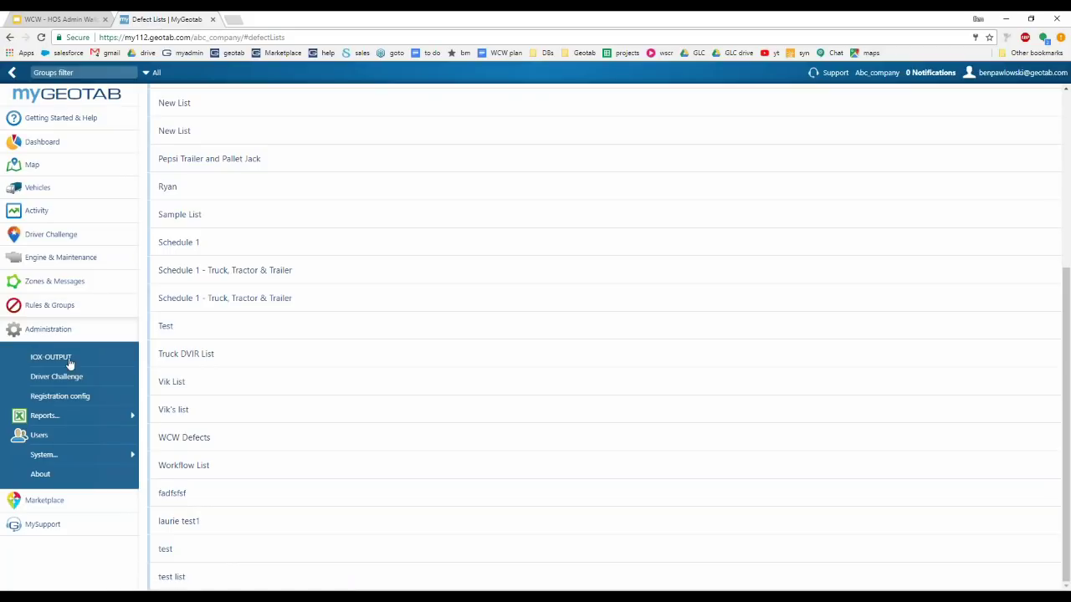
mouse_move(92, 460)
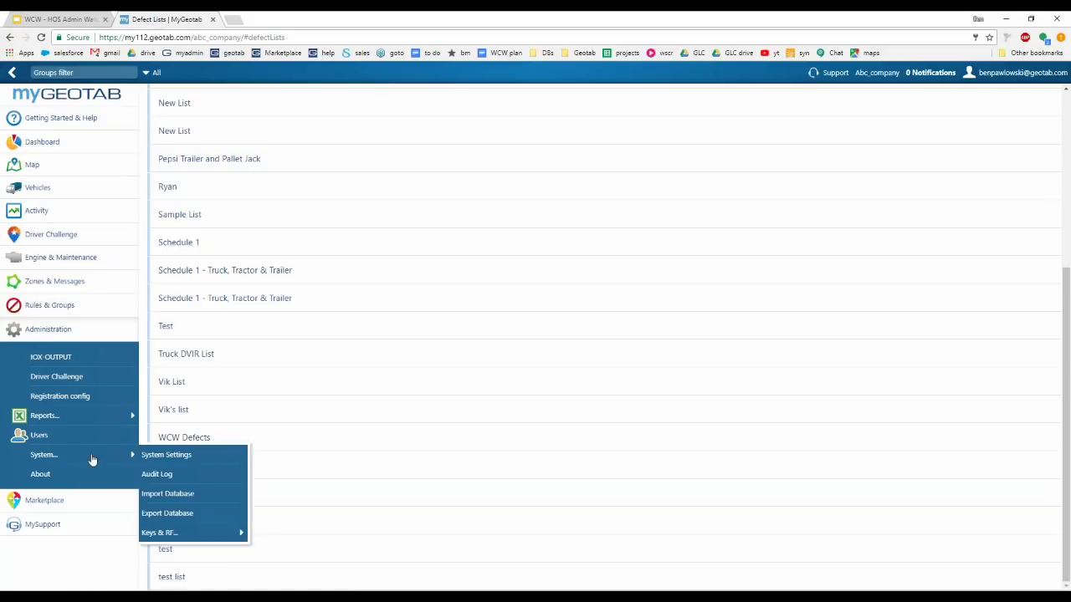
left_click(182, 460)
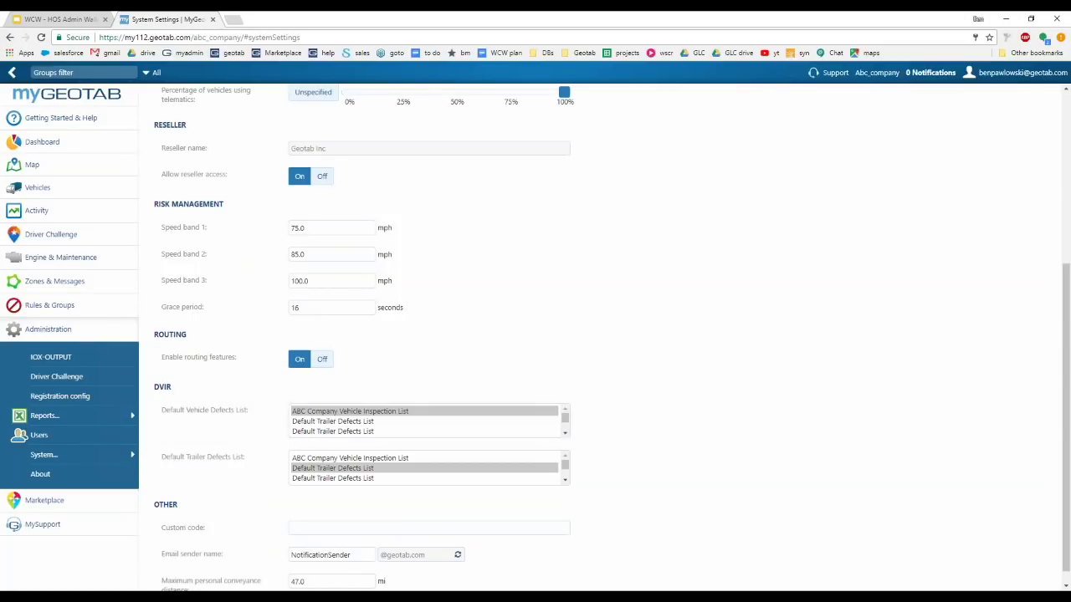
Set WCW Defects as the Default Vehicle Defects List in the DVIR section and save the system settings
left_click_drag(155, 387, 259, 411)
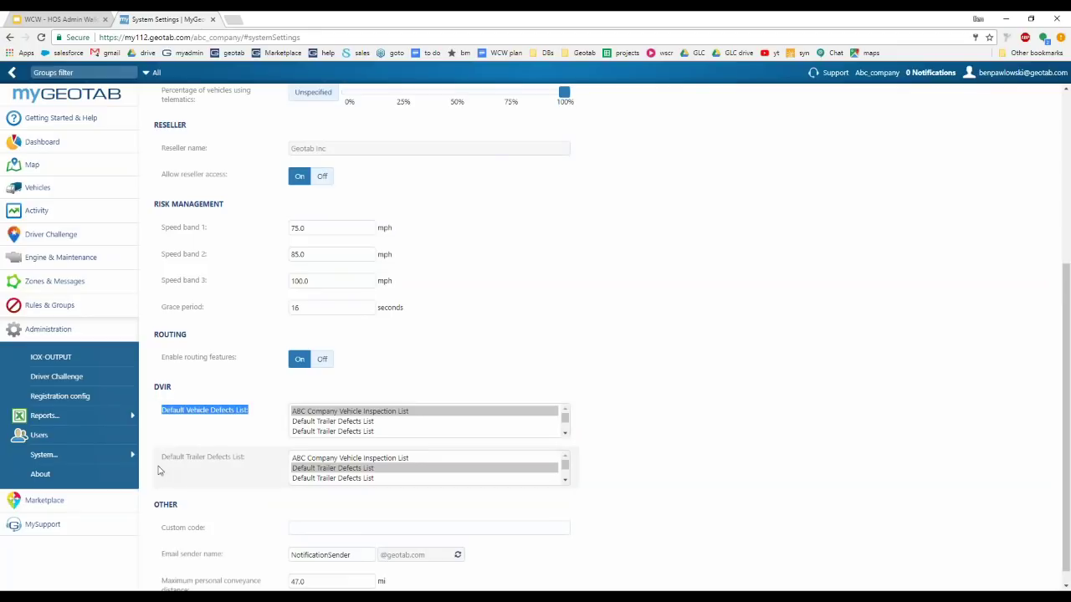
left_click_drag(163, 457, 260, 459)
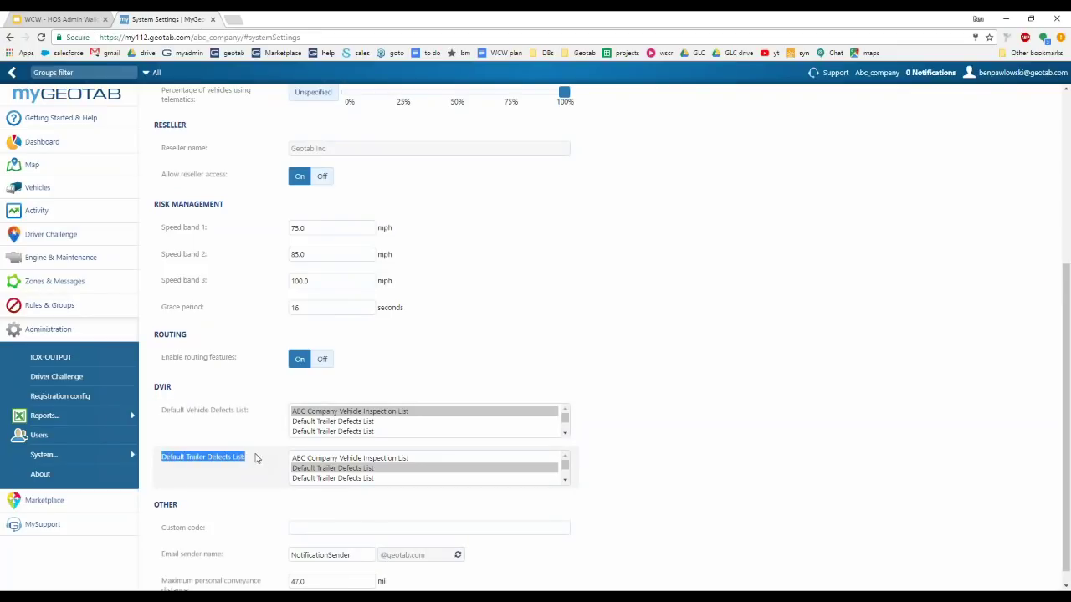
left_click(246, 465)
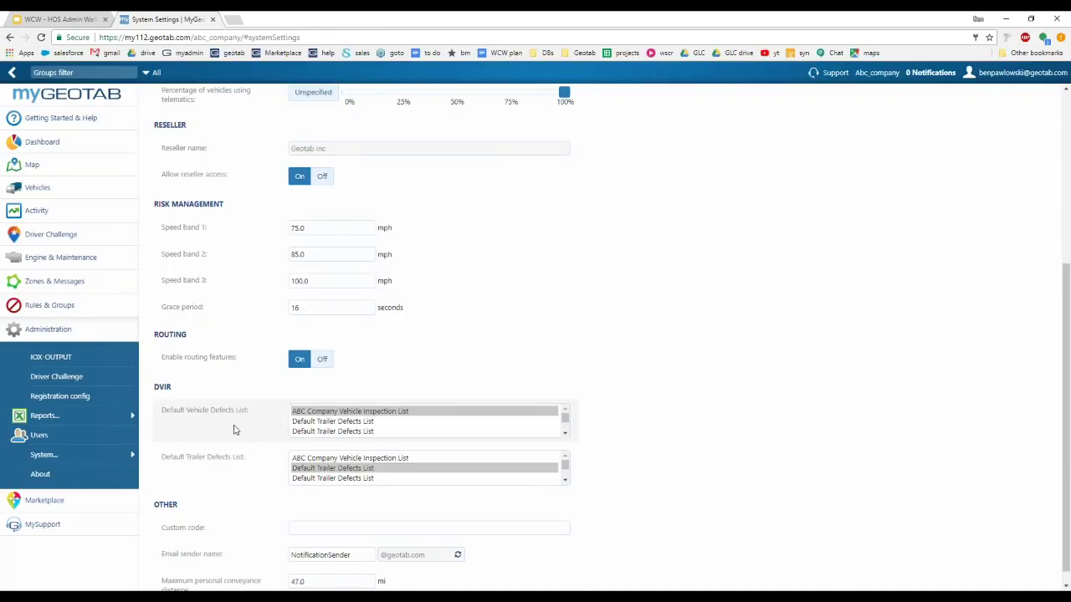
left_click_drag(566, 417, 566, 438)
left_click(330, 423)
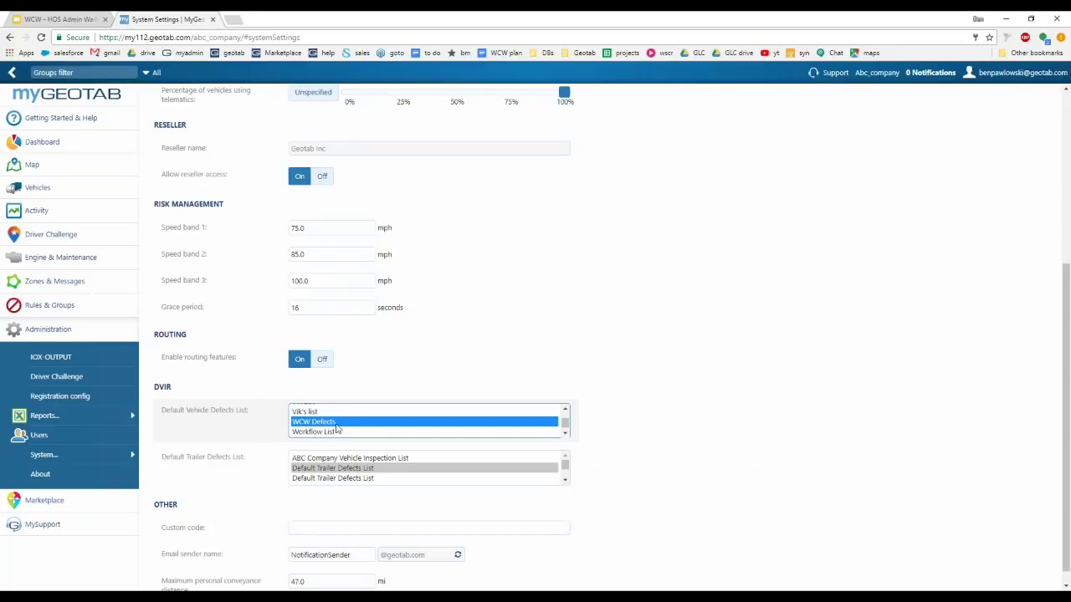
scroll(619, 351, "up", 5)
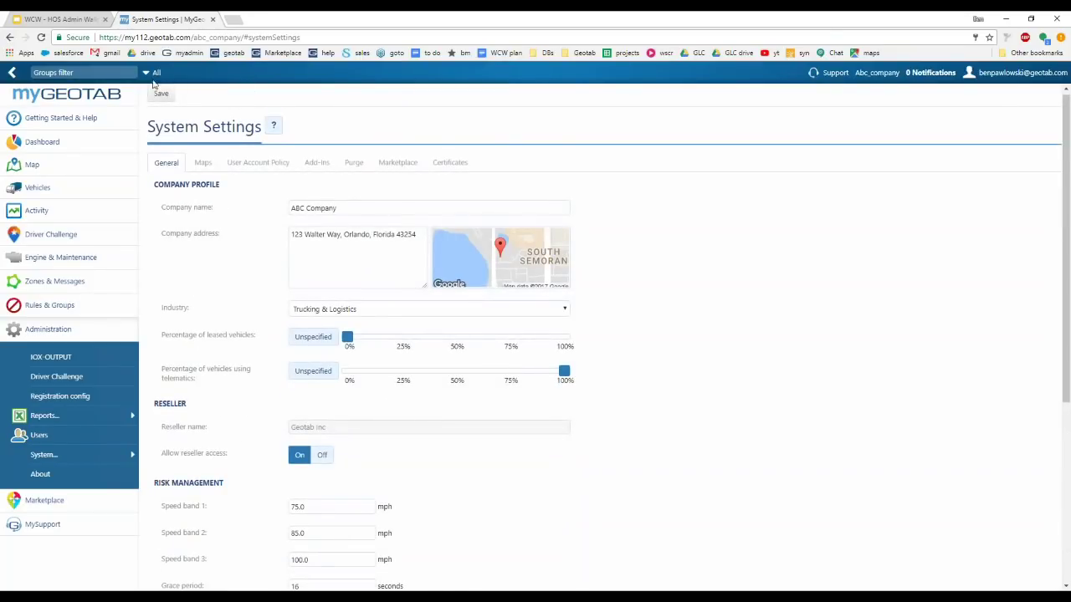
left_click(161, 96)
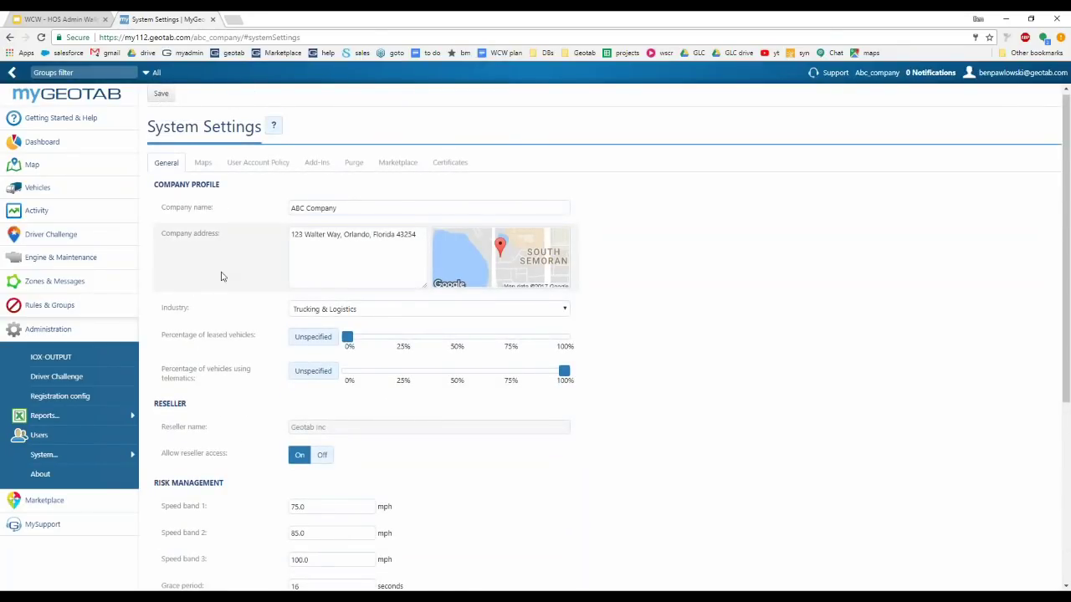
Review the default vehicle and trailer defect lists in the DVIR section and save the system settings again
scroll(220, 276, "down", 2)
scroll(213, 275, "down", 1)
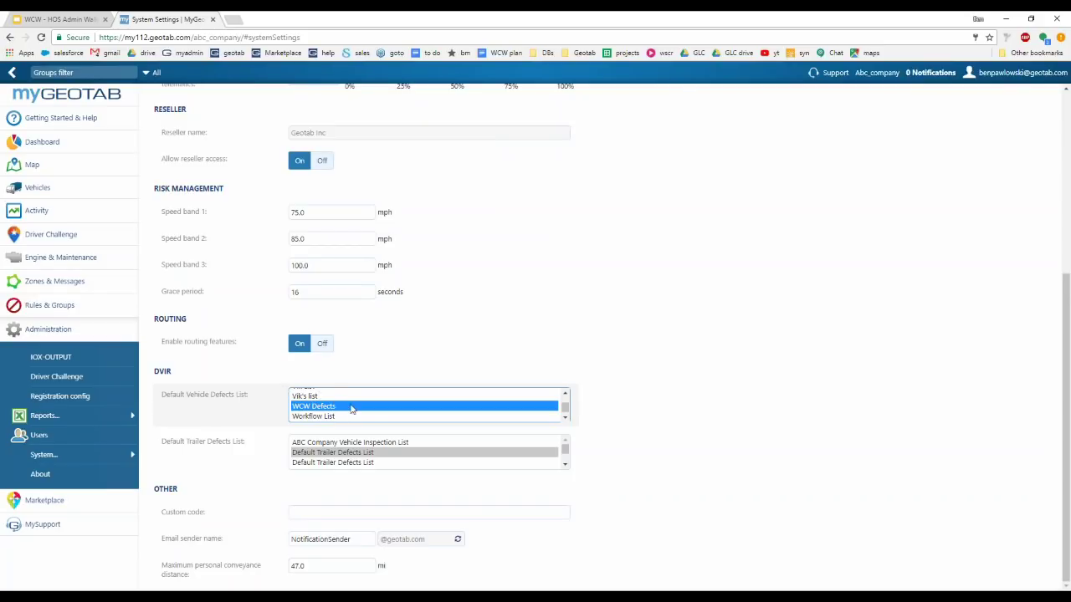
scroll(352, 409, "up", 3)
scroll(697, 393, "up", 5)
scroll(697, 394, "down", 3)
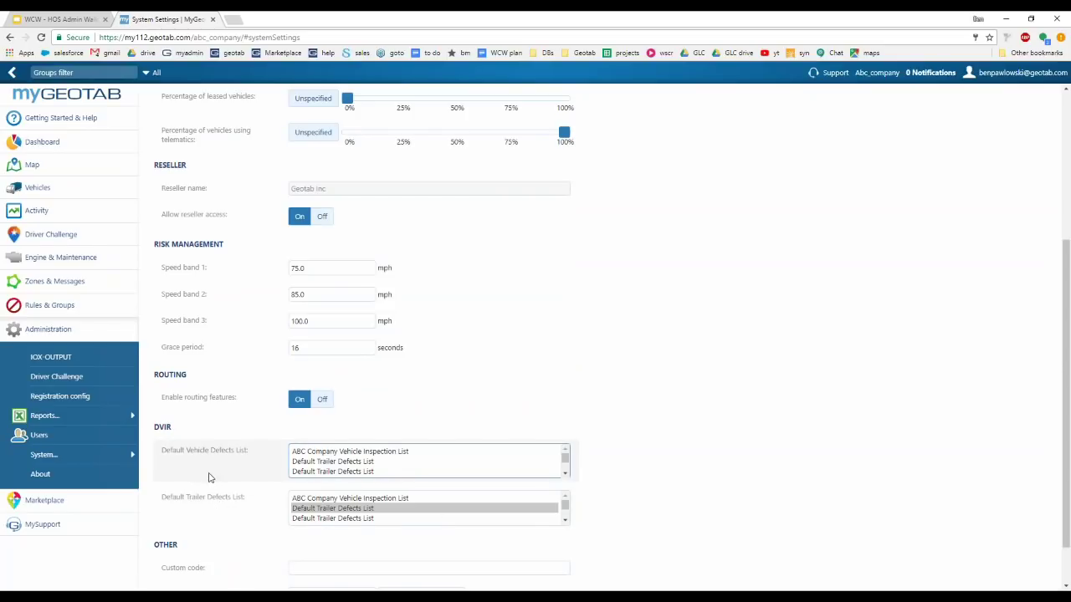
scroll(576, 324, "up", 1)
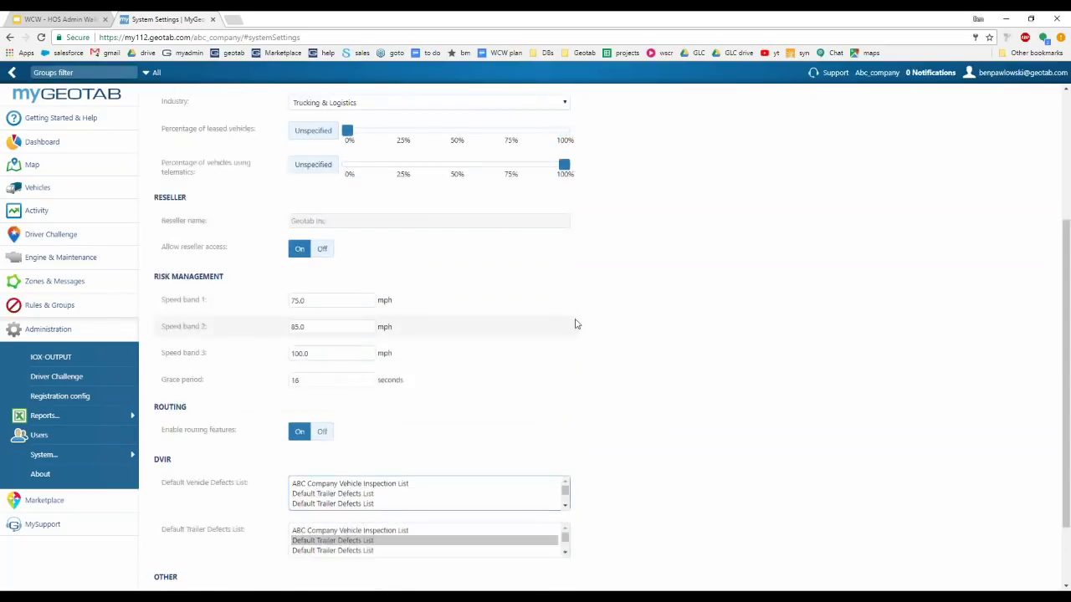
scroll(577, 324, "up", 5)
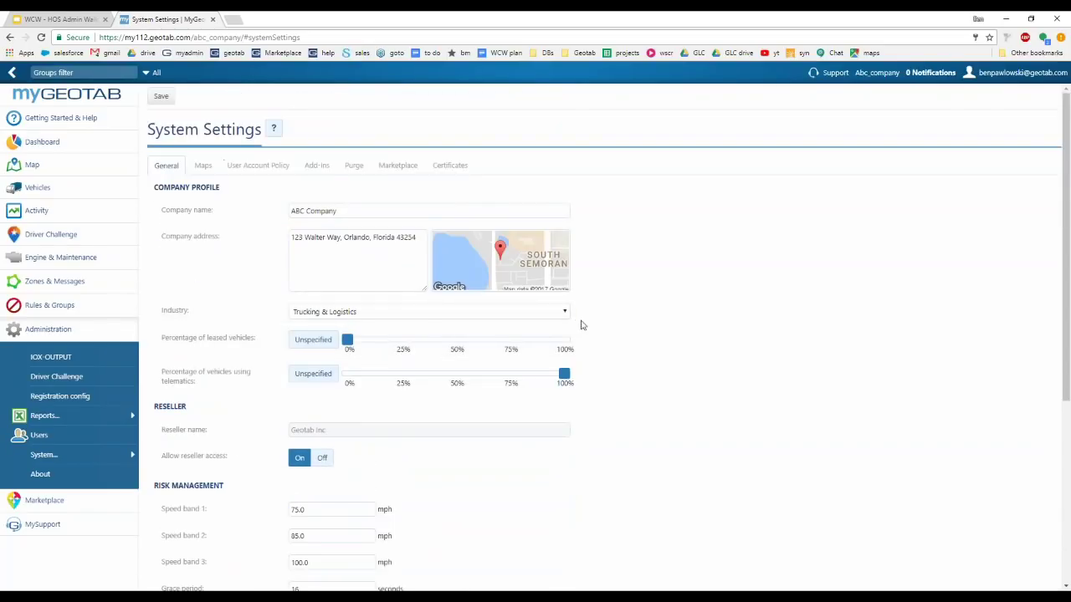
left_click(160, 97)
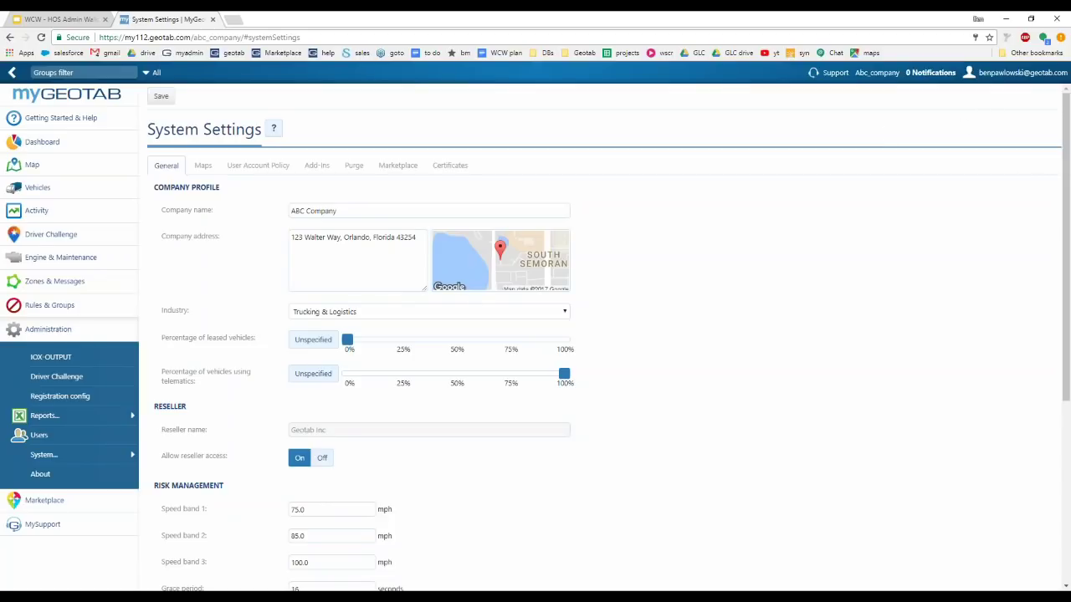
Open the account's options, switch Feature preview off and back on, and read its explanatory note
left_click(1021, 73)
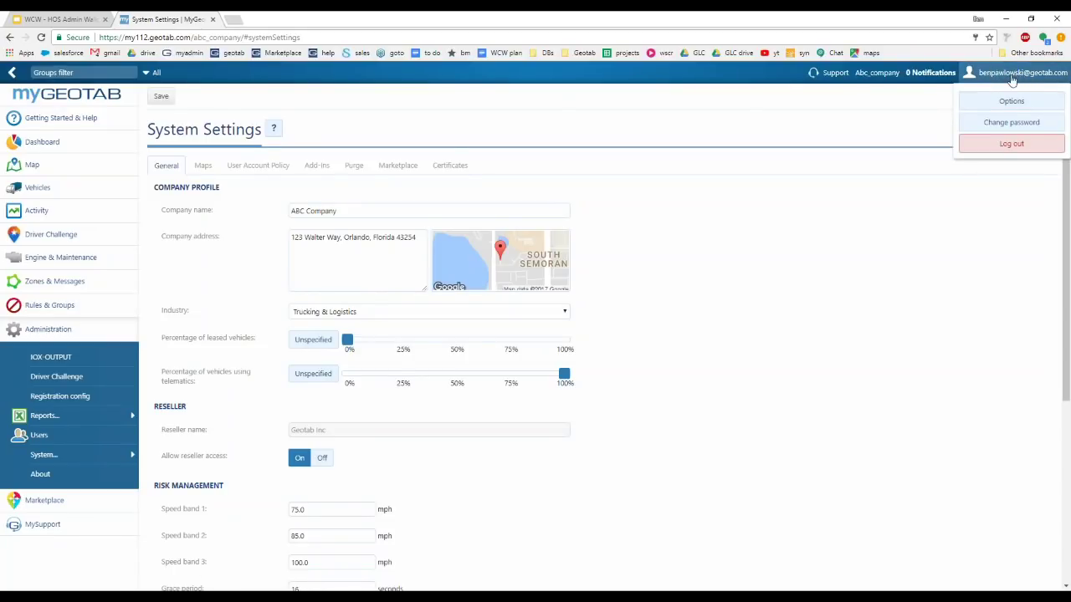
left_click(1010, 101)
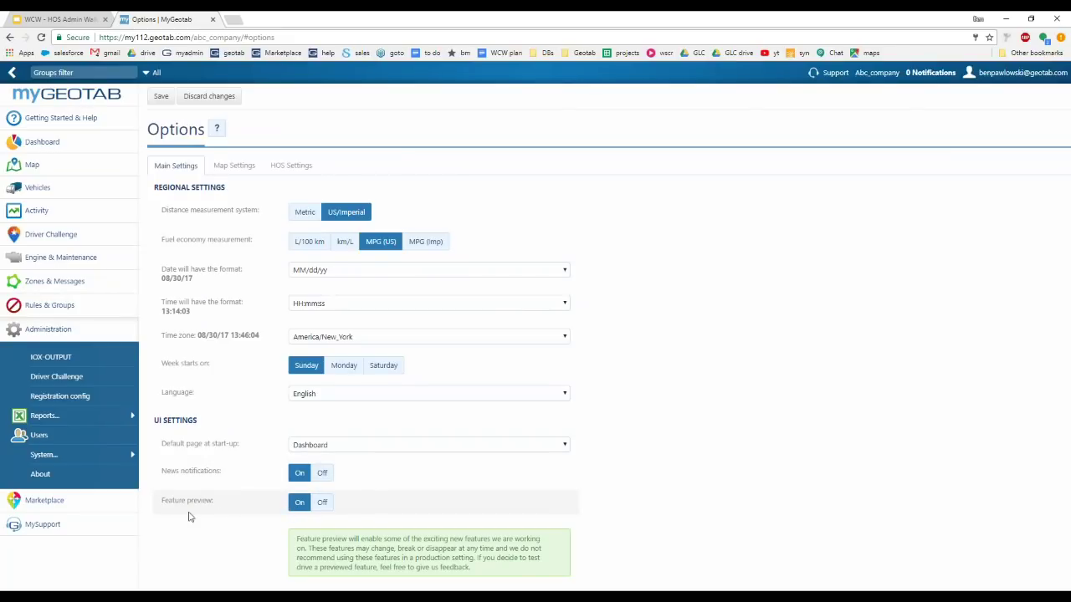
left_click(323, 506)
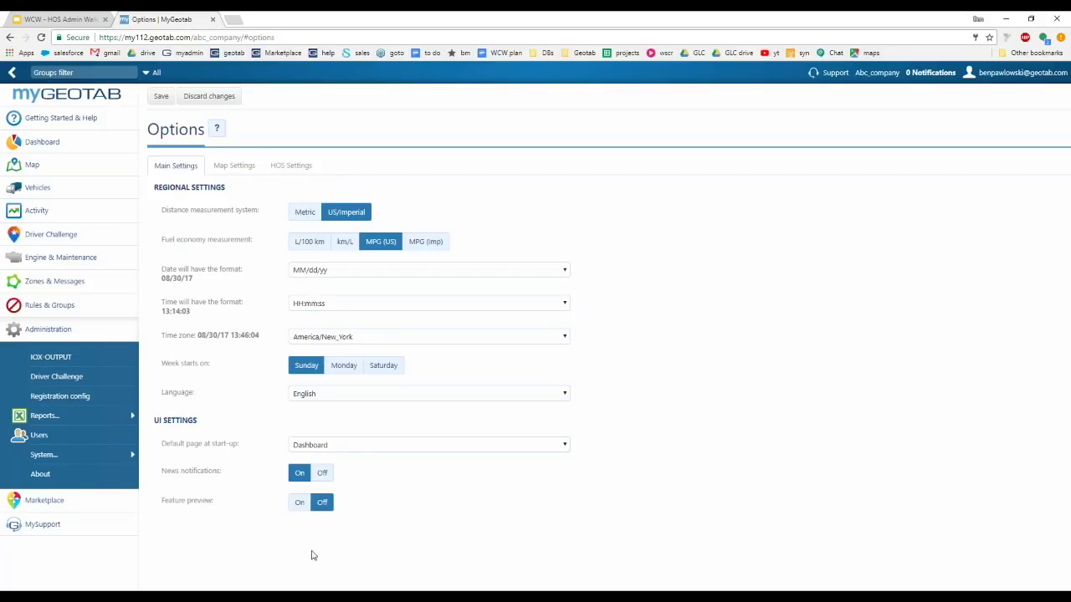
left_click(300, 502)
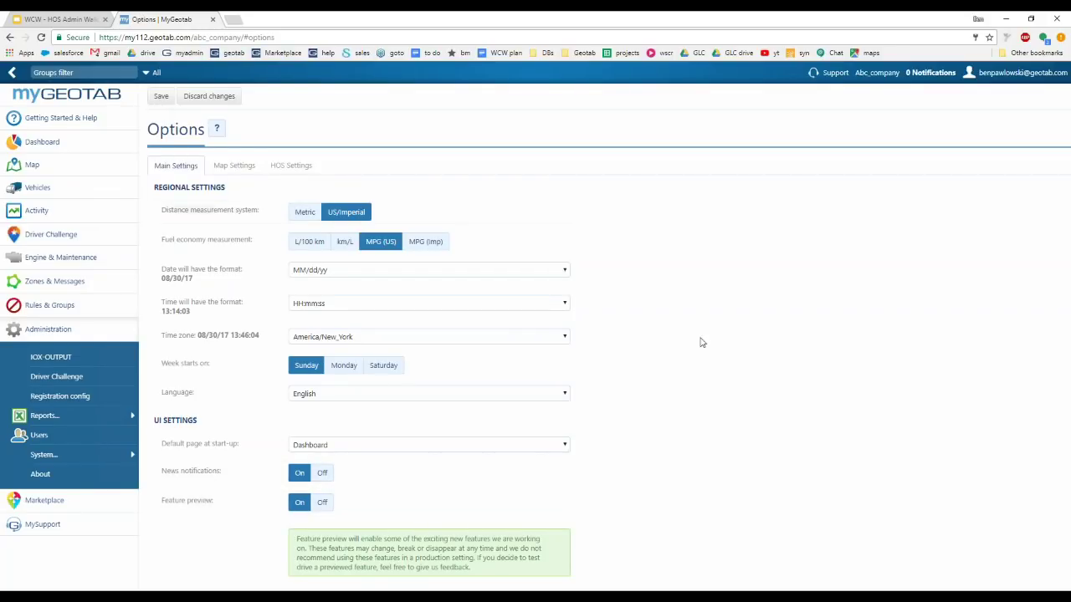
left_click_drag(475, 569, 294, 538)
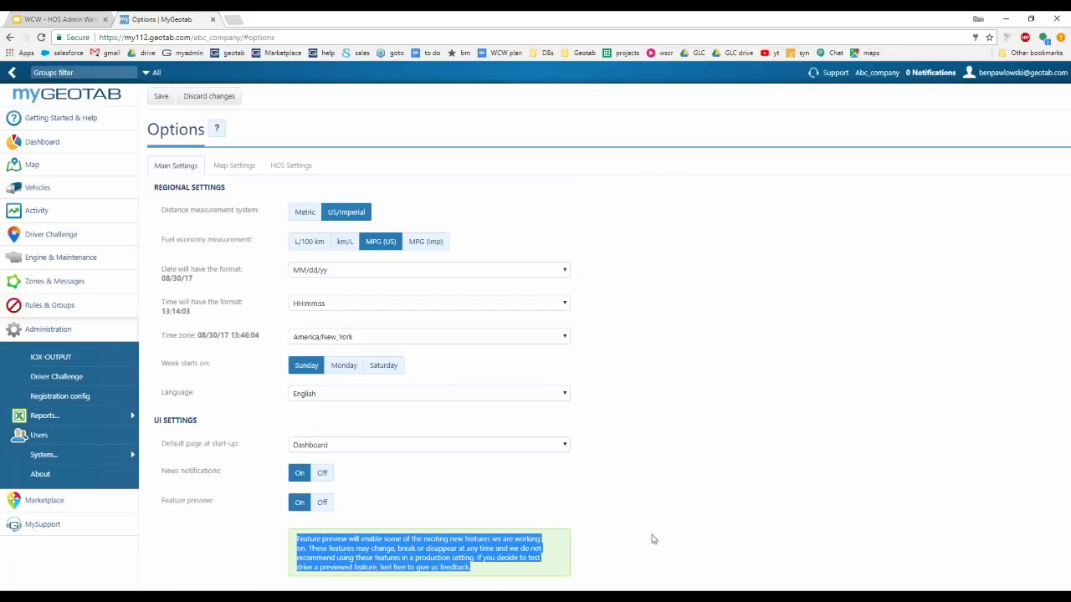
left_click(625, 542)
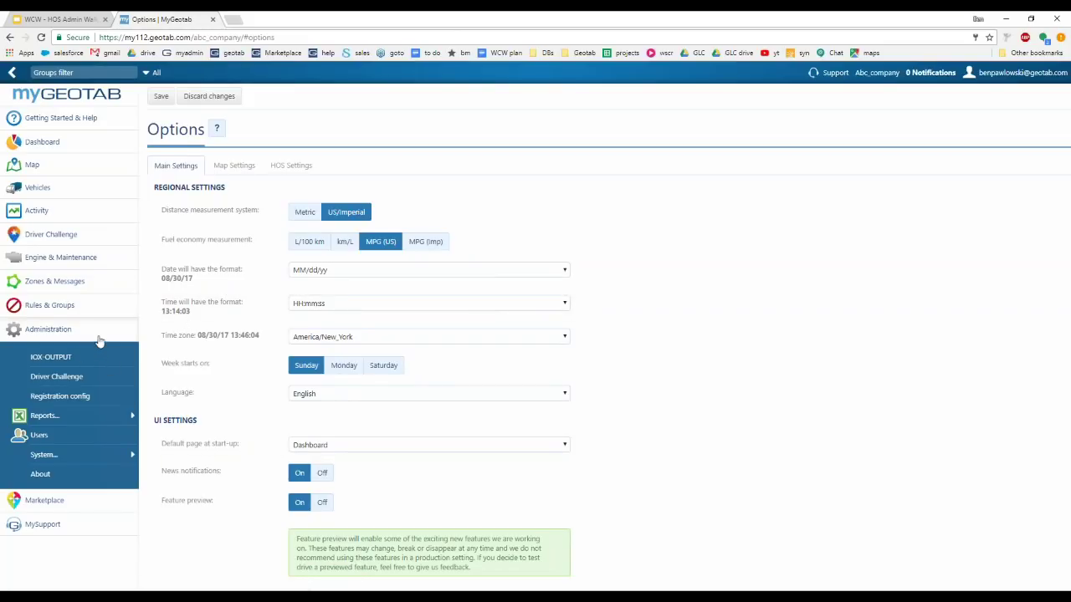
Open the new version preview of Messages and look at the message search and its search options
left_click(47, 285)
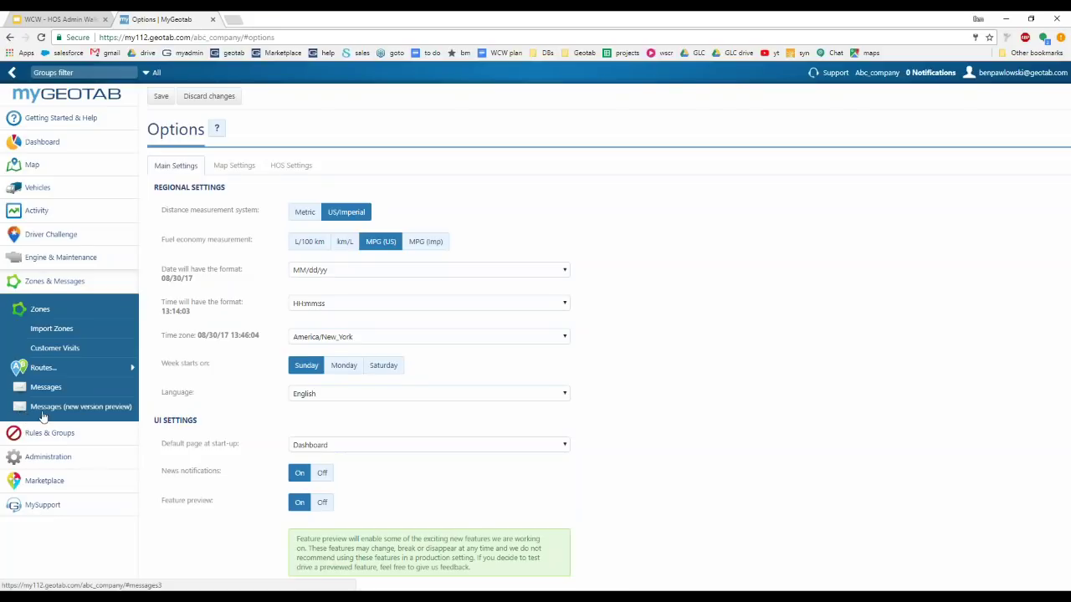
left_click(93, 414)
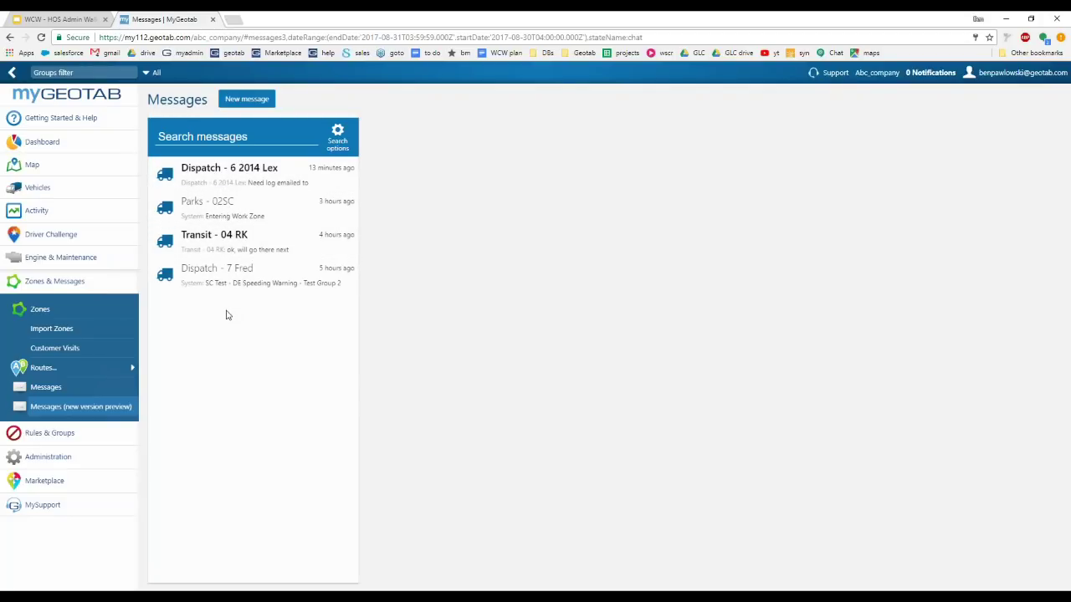
left_click(189, 137)
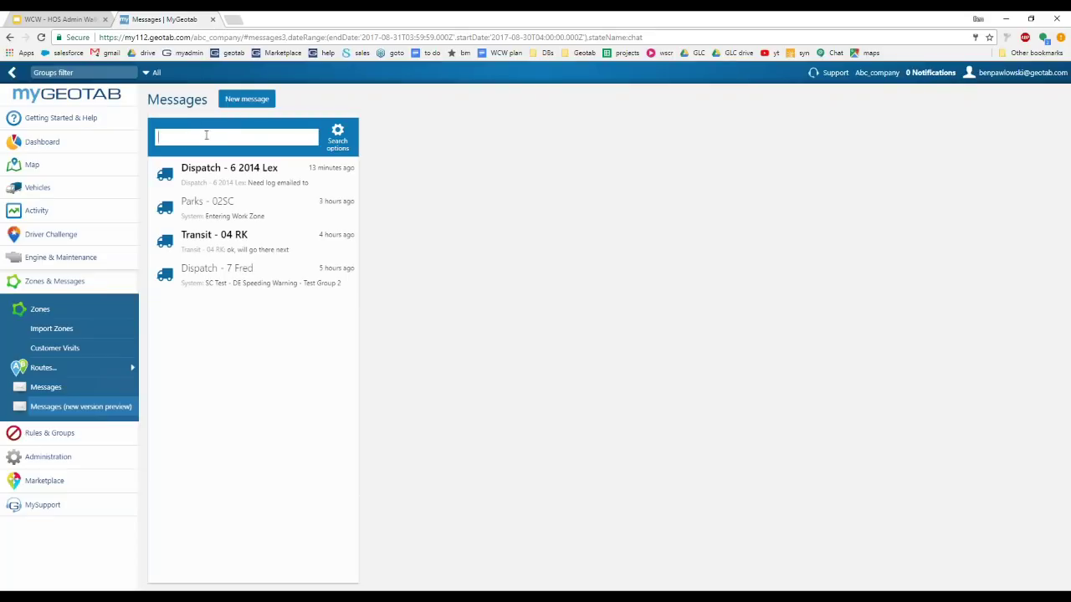
left_click(339, 136)
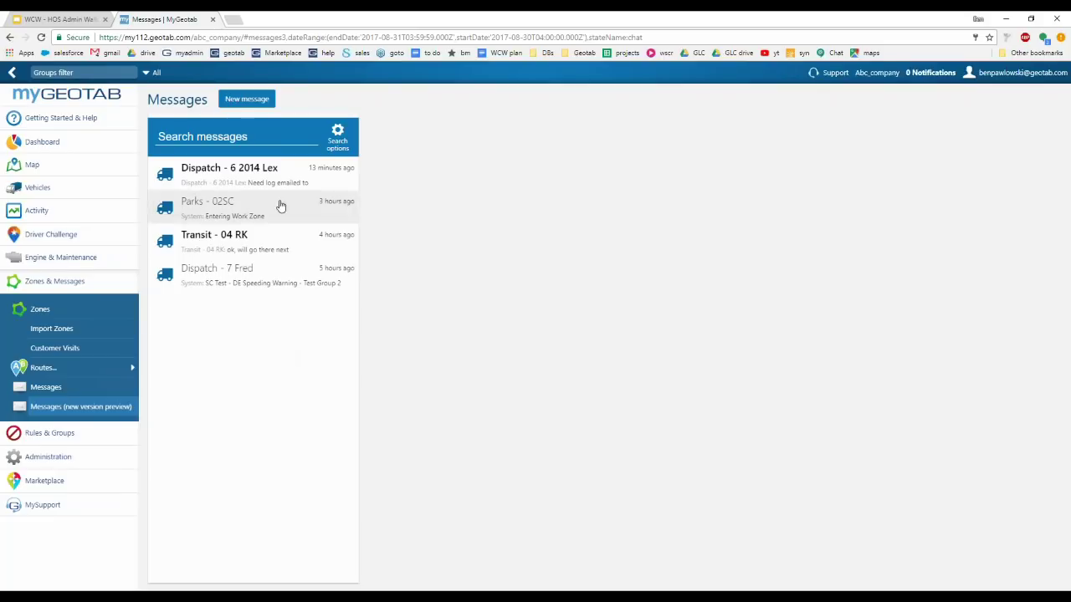
Start a new message, look through the driver and group recipients, and choose the device CC Test as recipient
left_click(245, 103)
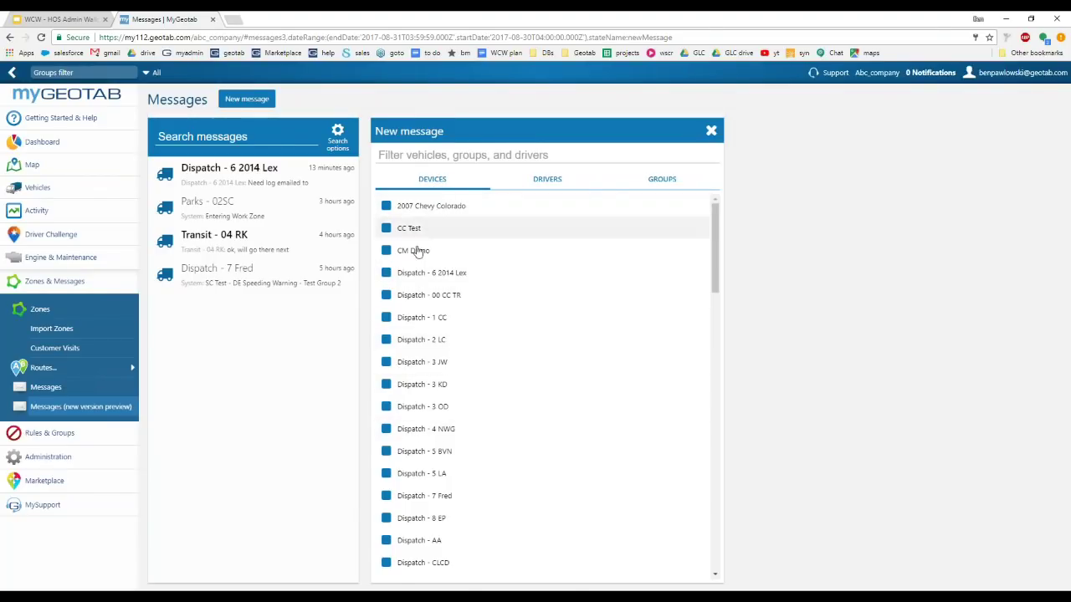
left_click(547, 179)
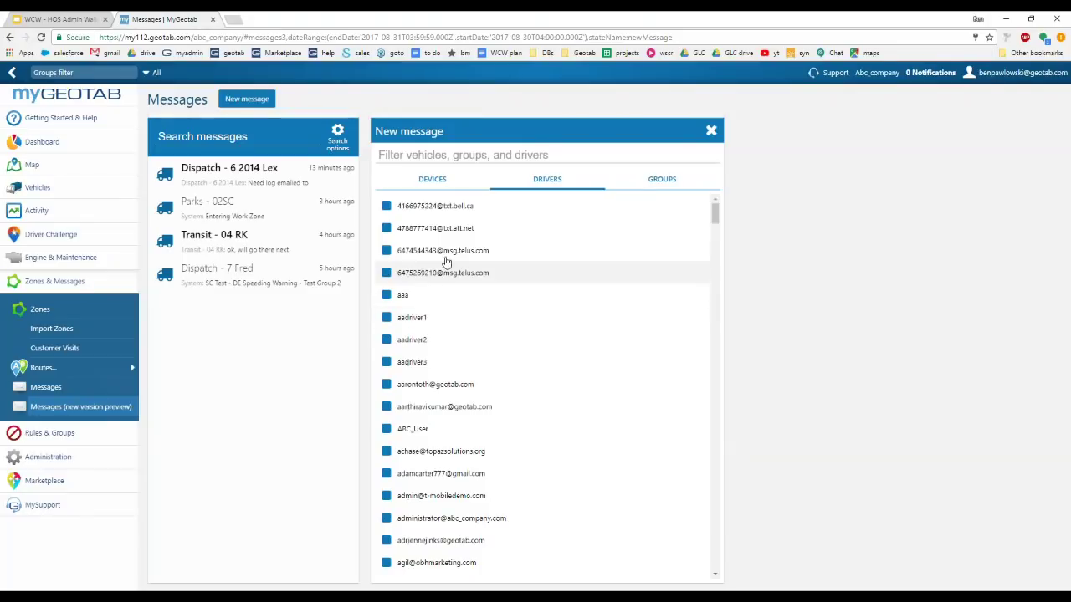
left_click(661, 179)
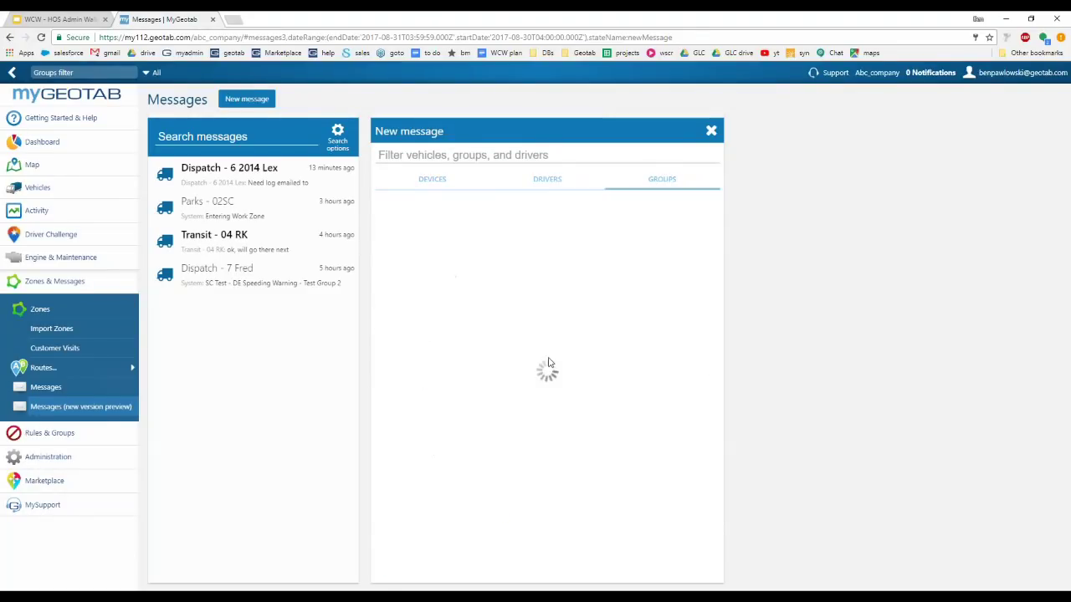
left_click(437, 181)
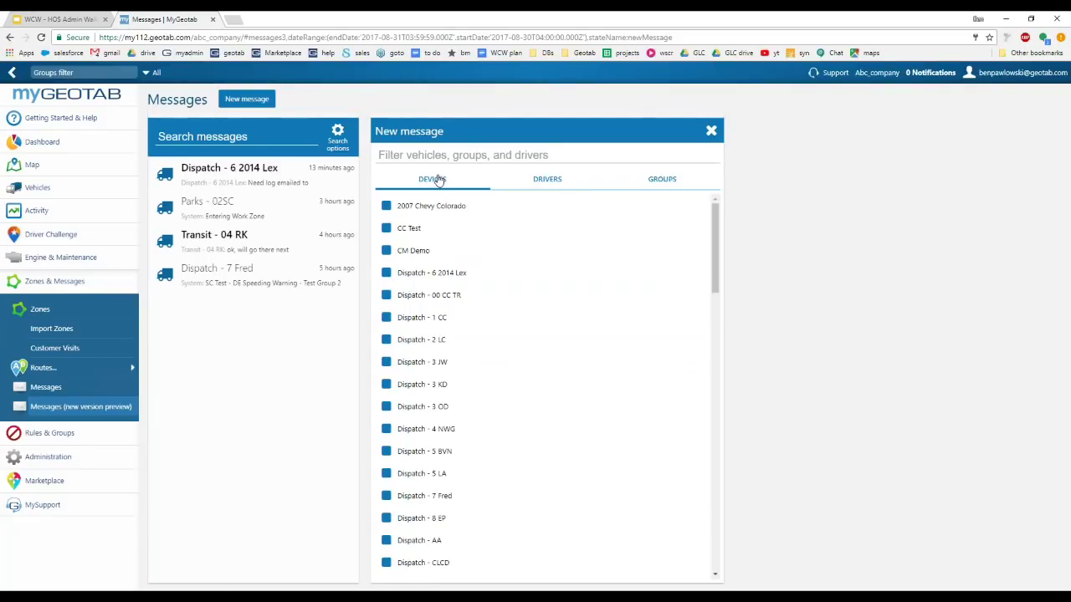
left_click(387, 229)
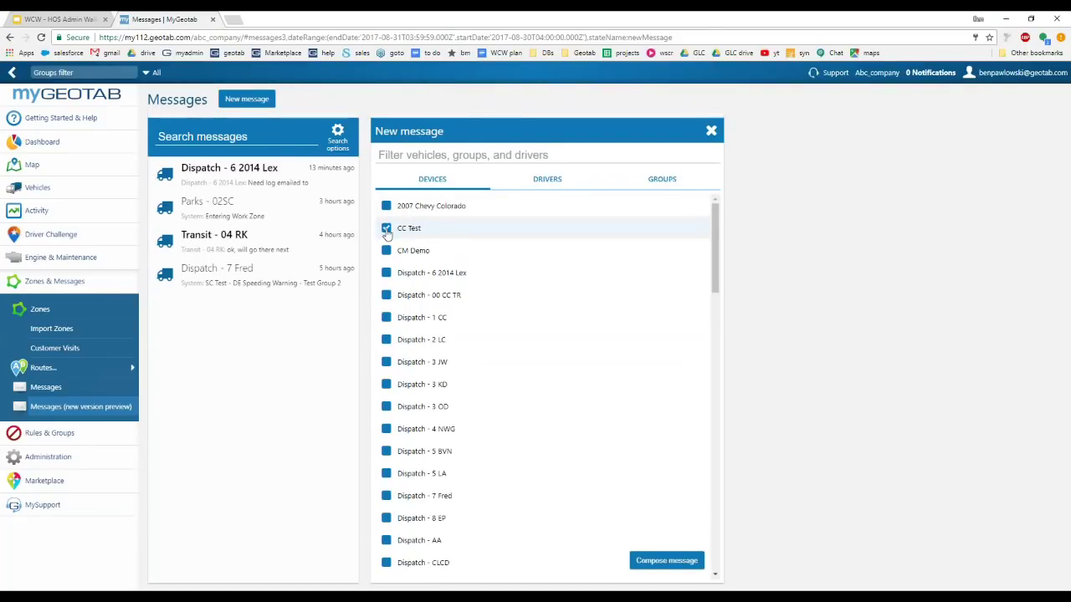
left_click(670, 567)
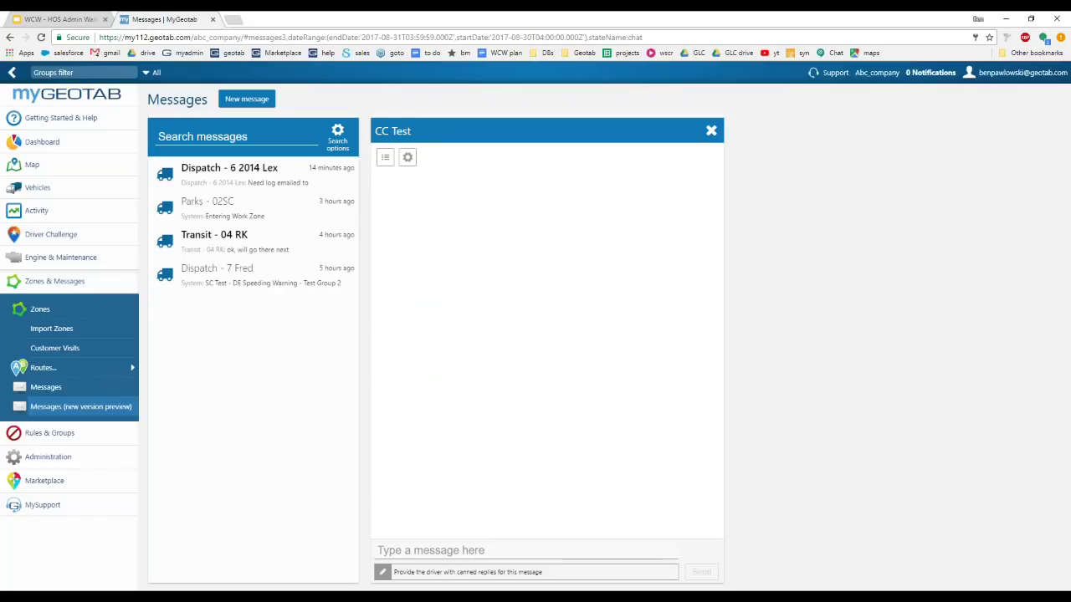
Send CC Test the message "Are you lost?" with the canned replies Yes, No and Maybe
left_click(431, 551)
type("Are you lost?")
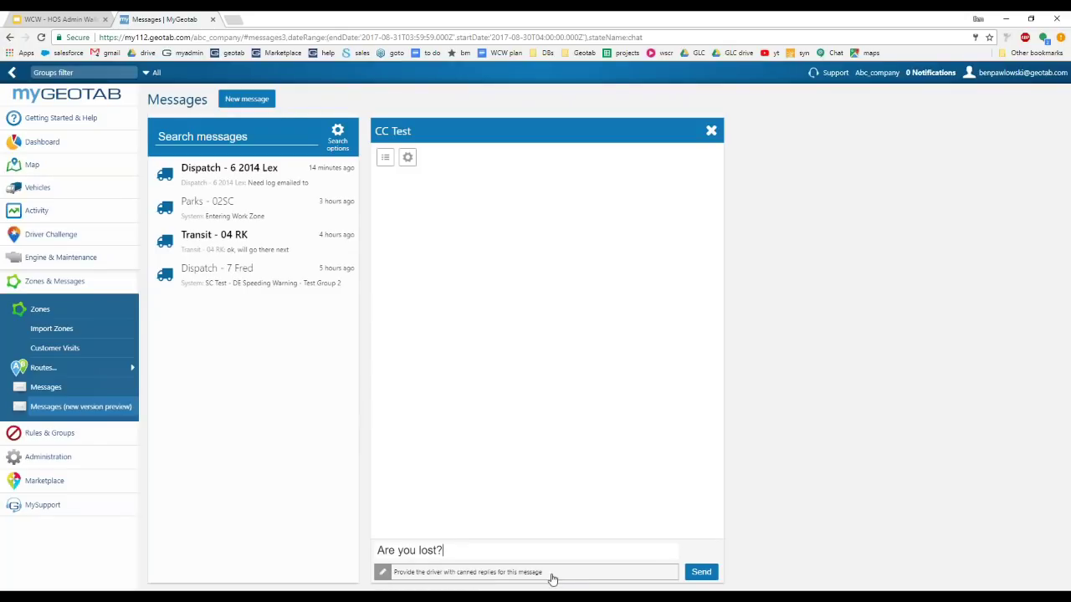
key("Return")
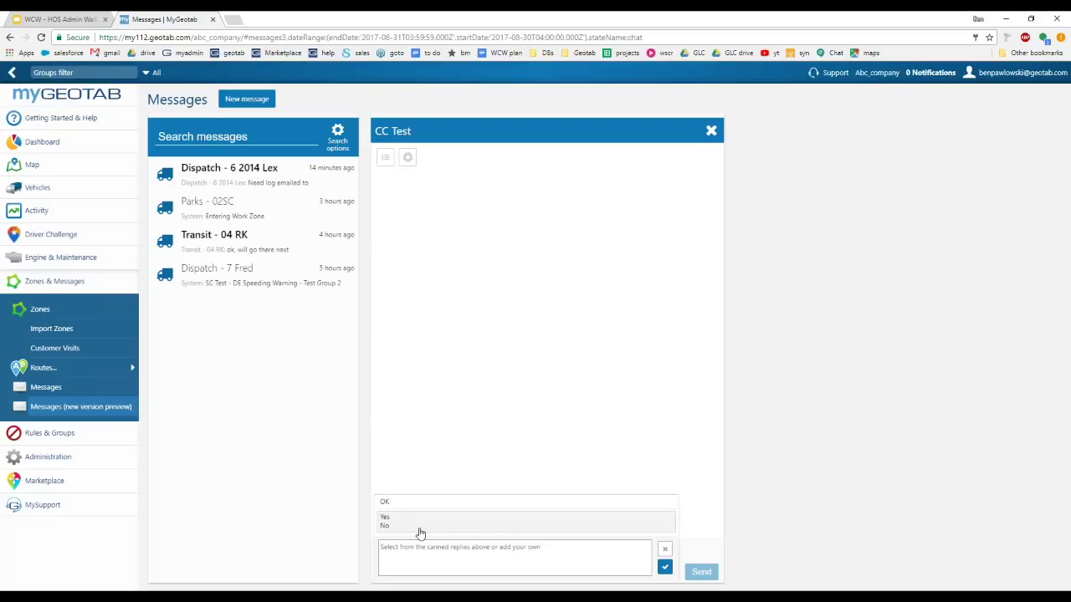
left_click(446, 548)
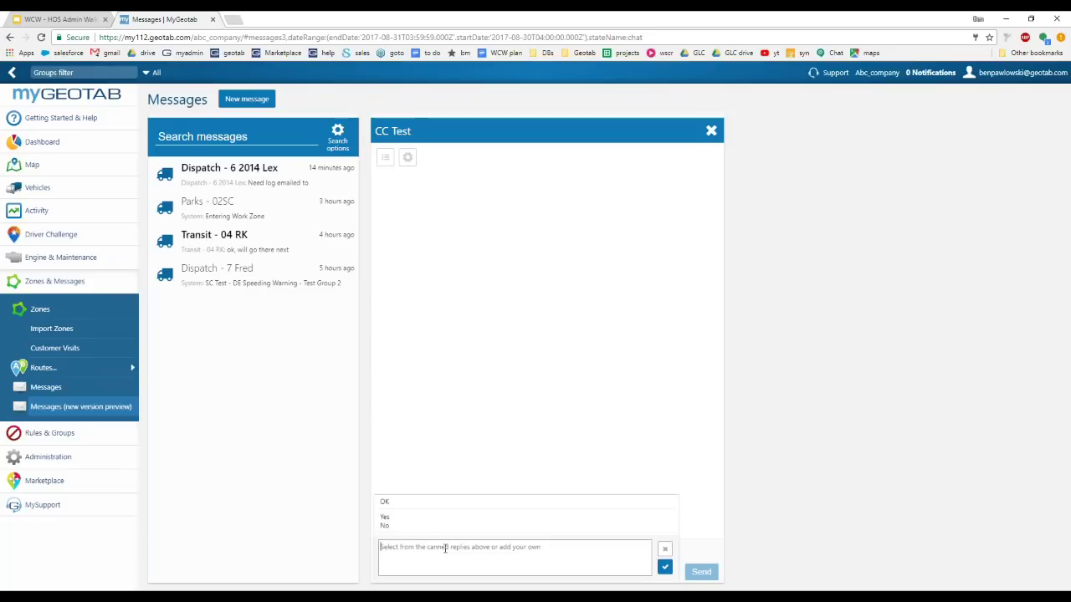
type("Yes ")
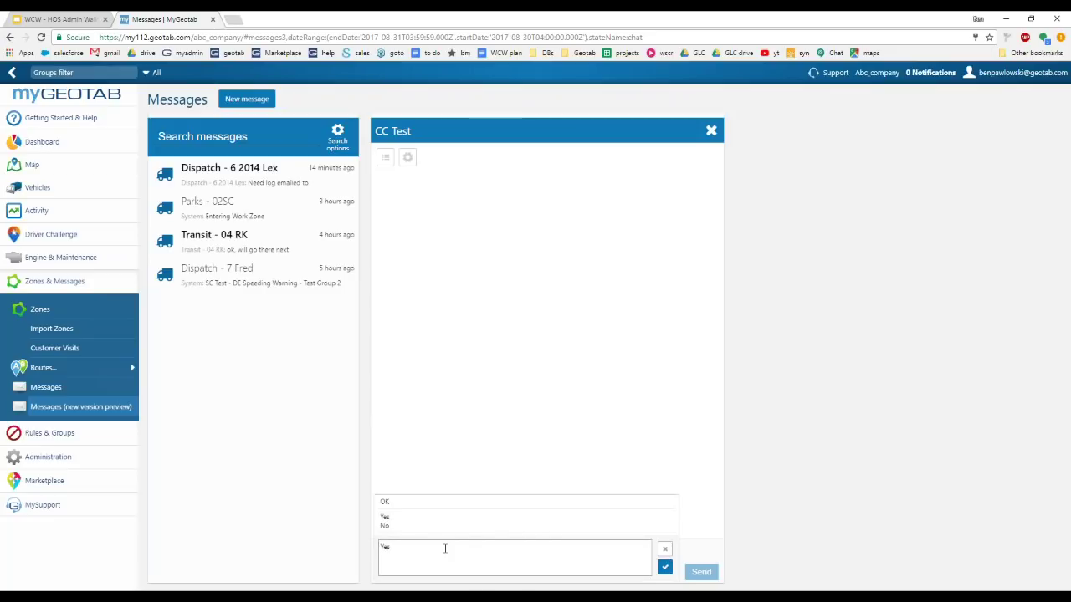
type("No")
key("Return")
left_click(664, 568)
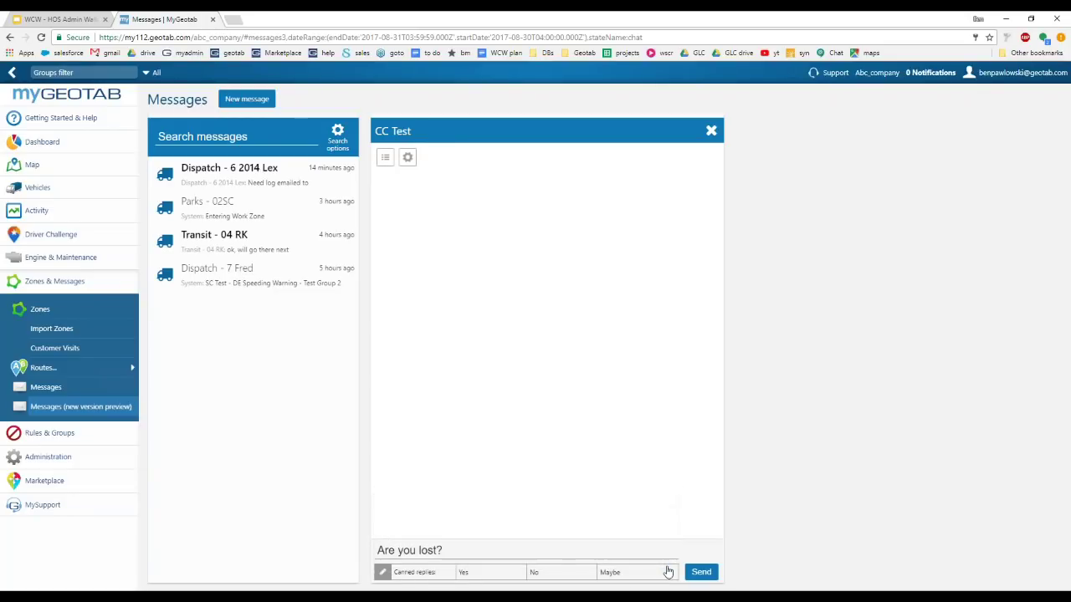
left_click(705, 574)
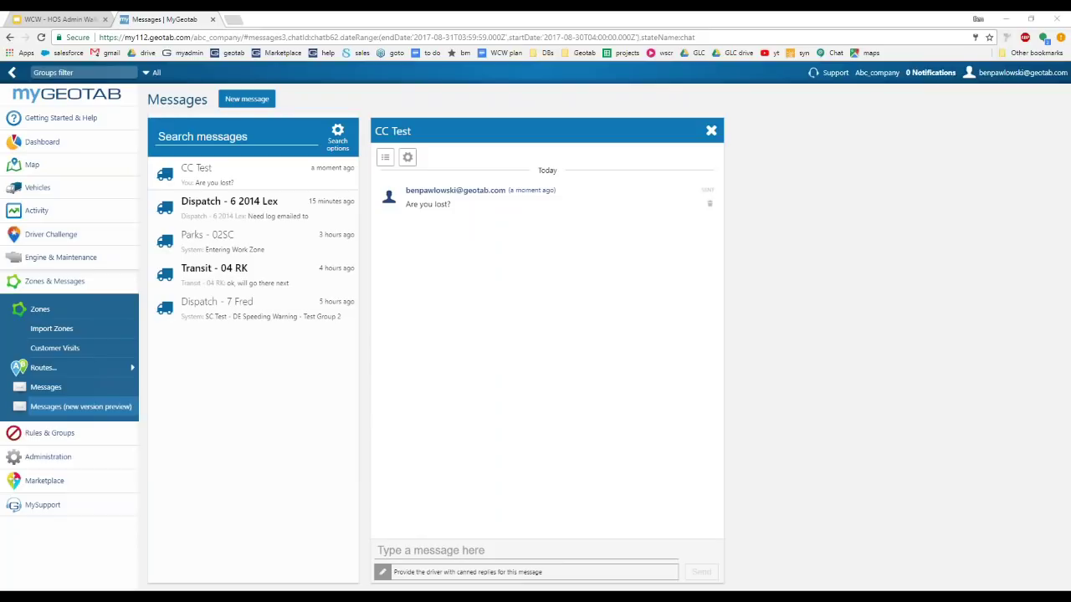
Switch to the Drive App Manual GUIDE in Google Docs and dock it as a tab in the main browser window
key("alt+Tab")
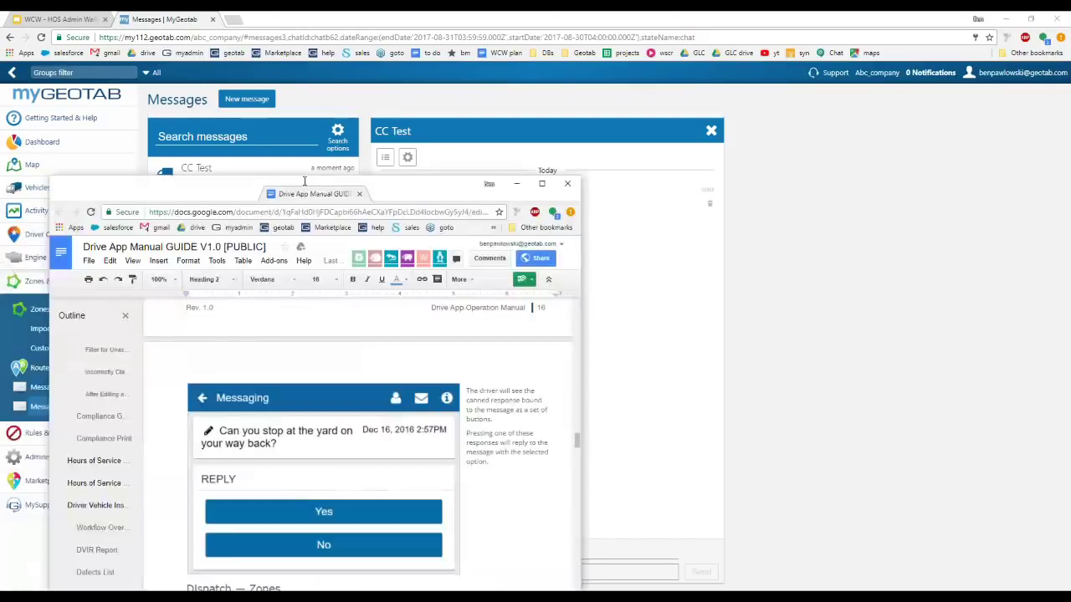
left_click_drag(326, 71, 276, 19)
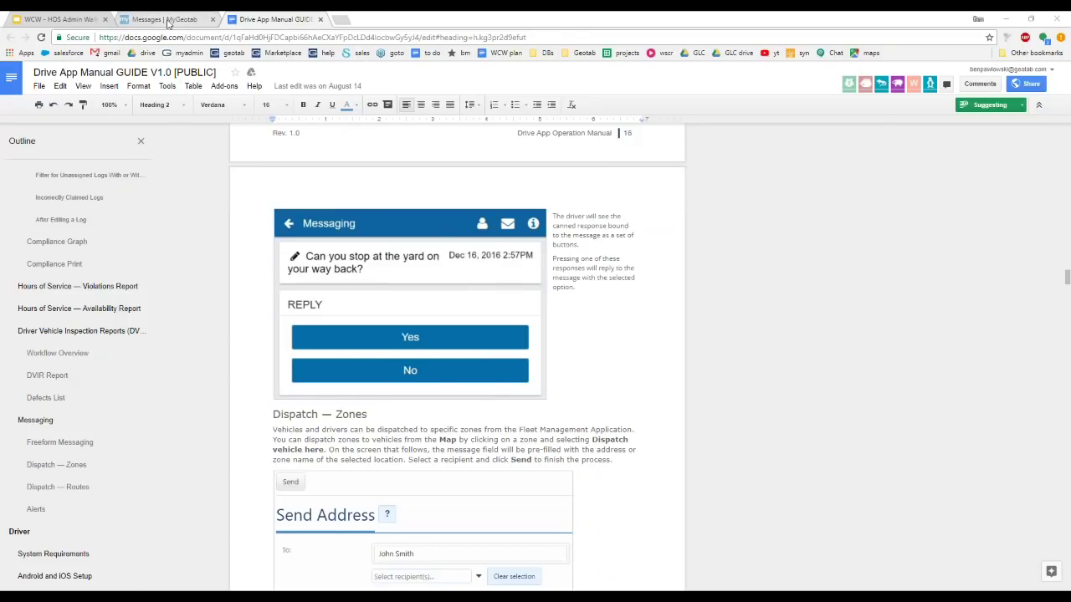
Return to MyGeotab, open the zones list and show its first customer zone on the map
left_click(167, 20)
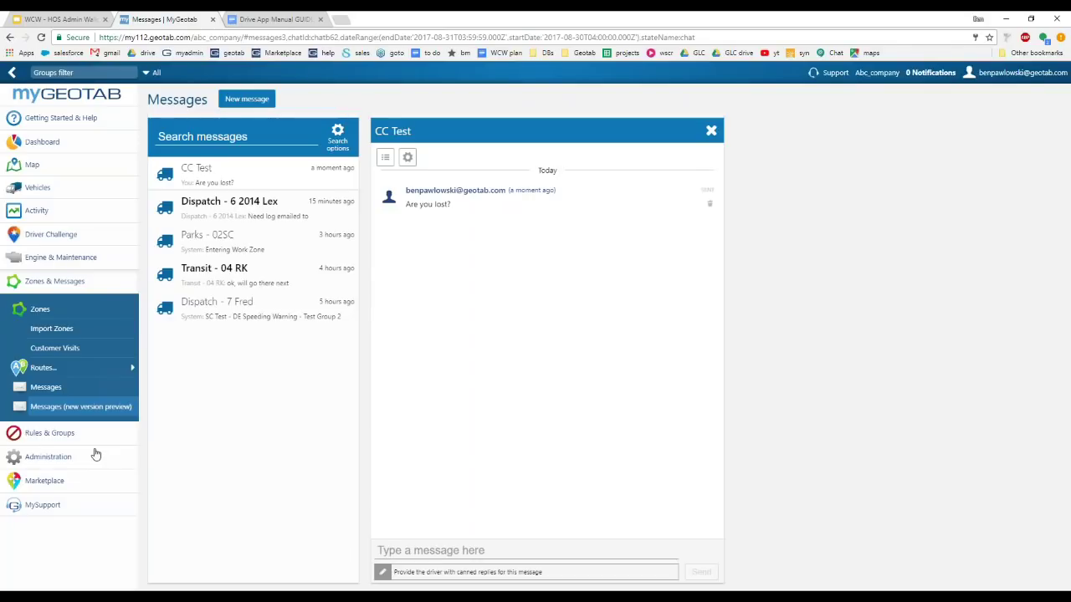
left_click(80, 311)
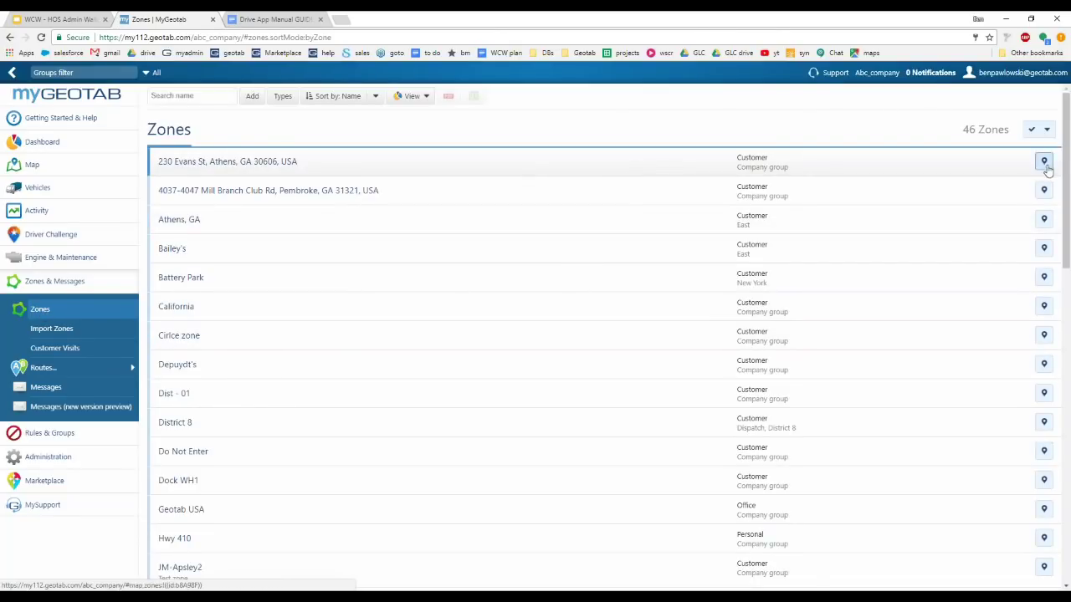
left_click(1044, 162)
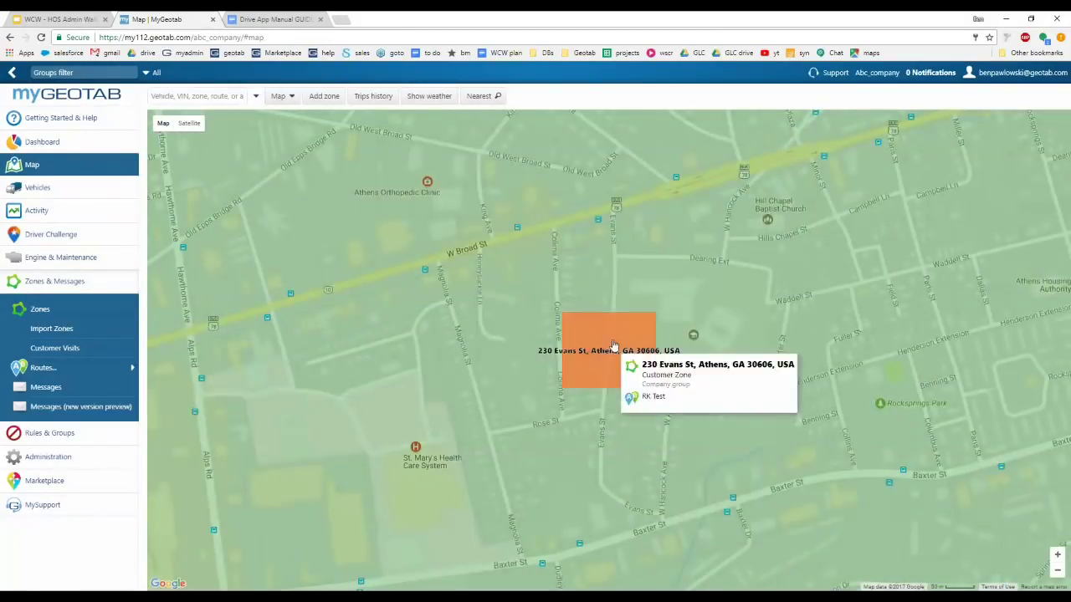
Start dispatching a vehicle to that zone from the map and choose the device CC Test as the message recipient
left_click(614, 344)
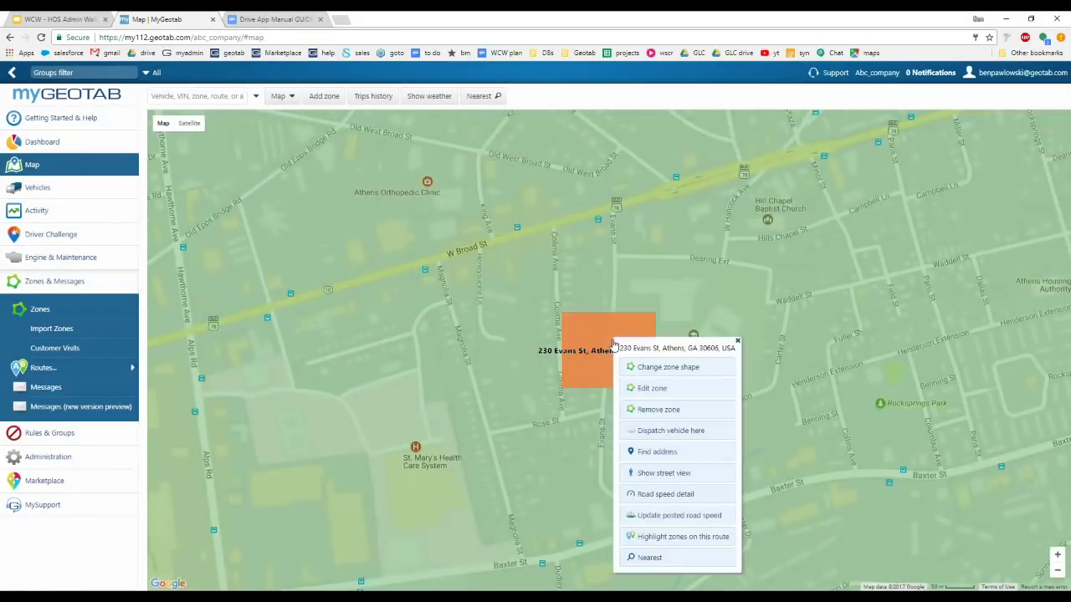
left_click(687, 432)
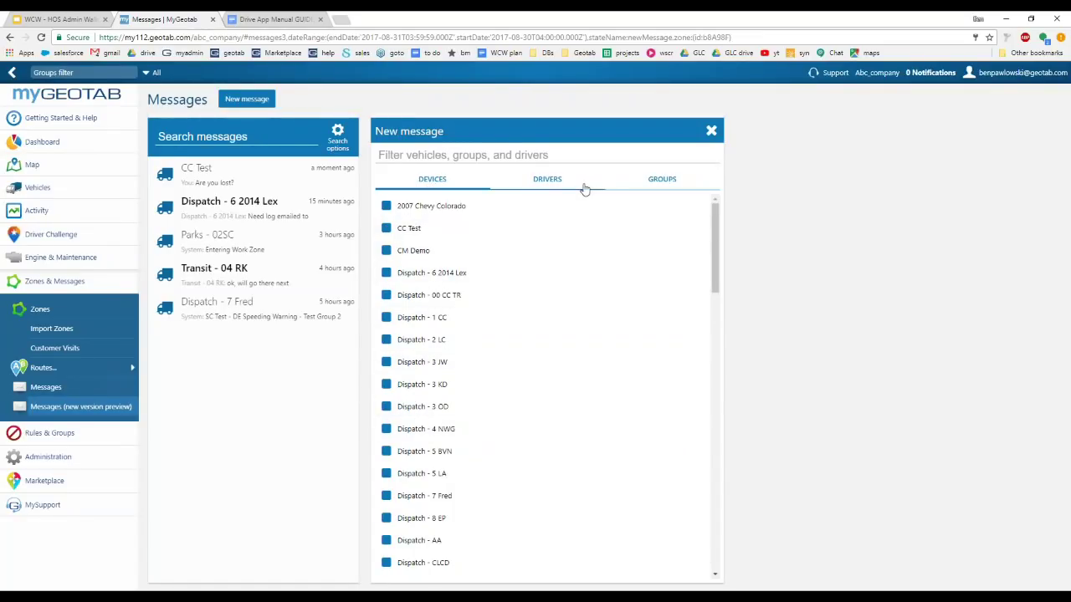
left_click(389, 229)
left_click(647, 563)
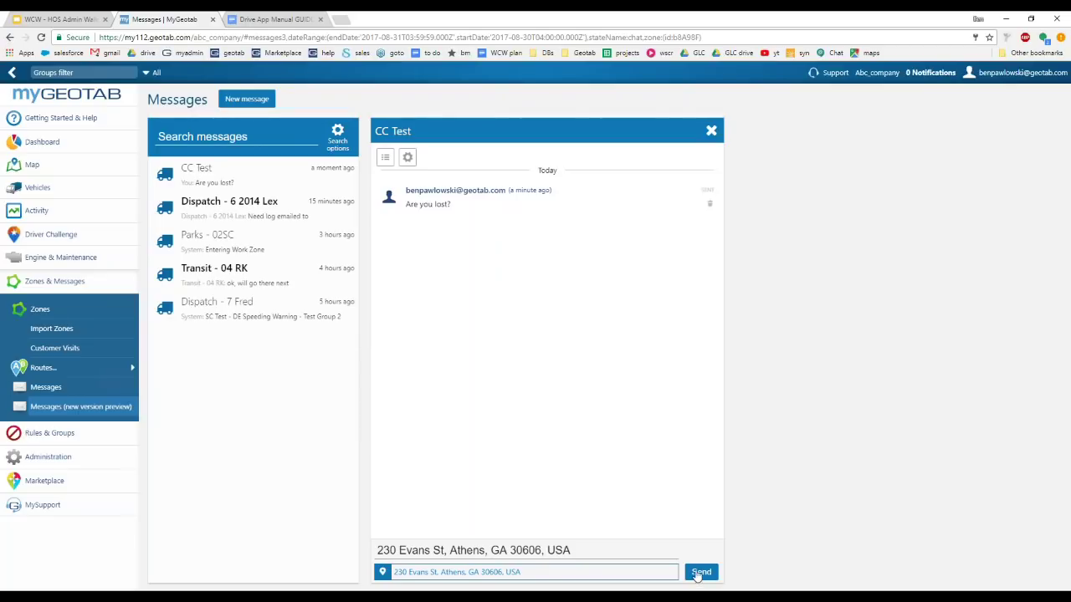
Switch to the Drive App Manual GUIDE, review the zone and route dispatch sections, and return to the table of contents
left_click(268, 24)
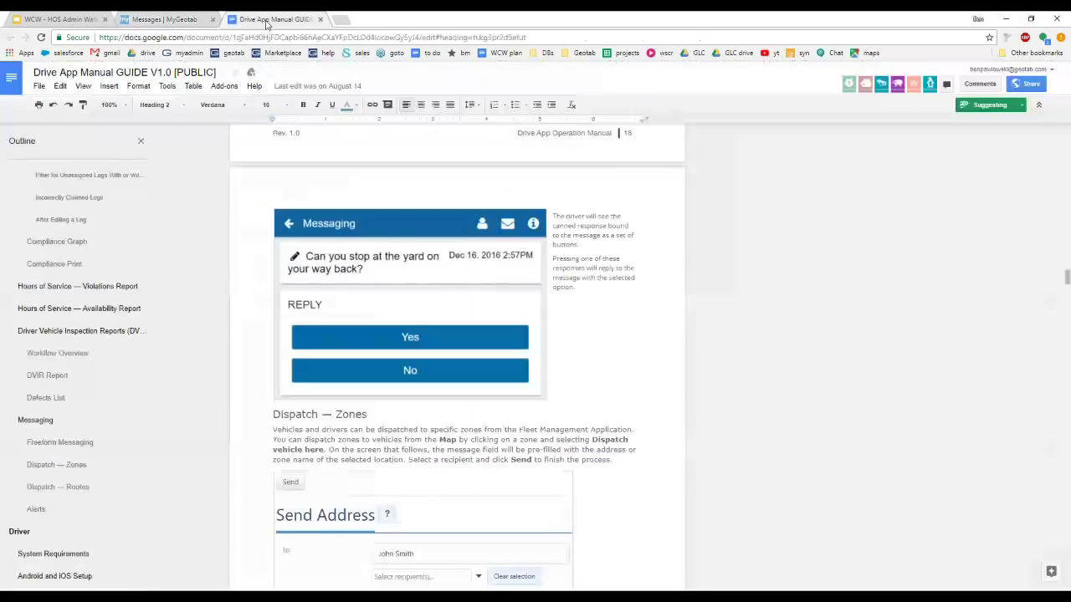
scroll(279, 383, "down", 5)
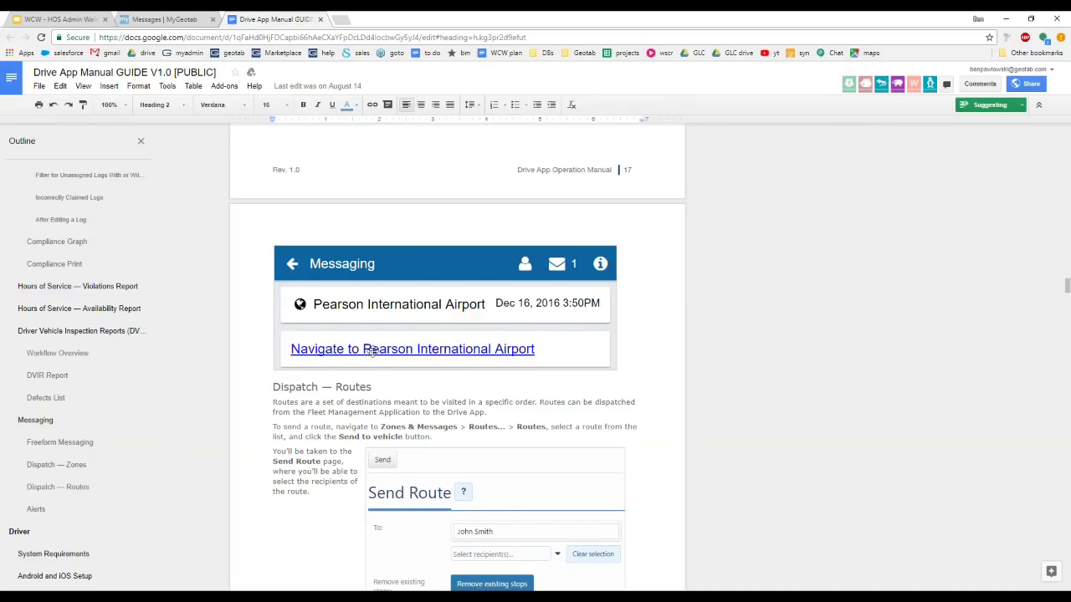
key("ctrl+Home")
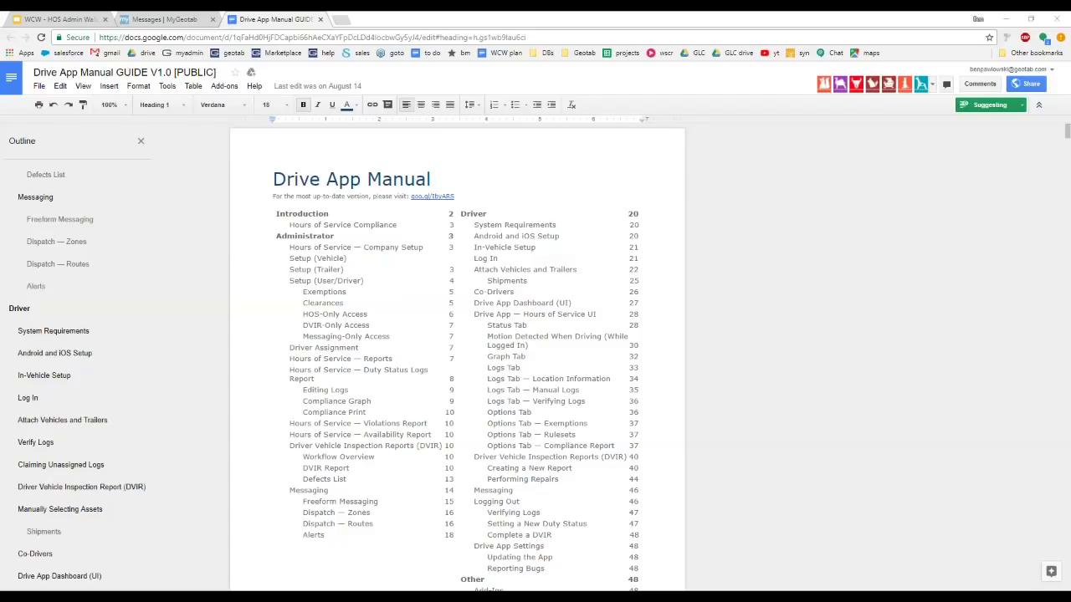
Switch back to MyGeotab and search the Marketplace for "trailer"
left_click(141, 19)
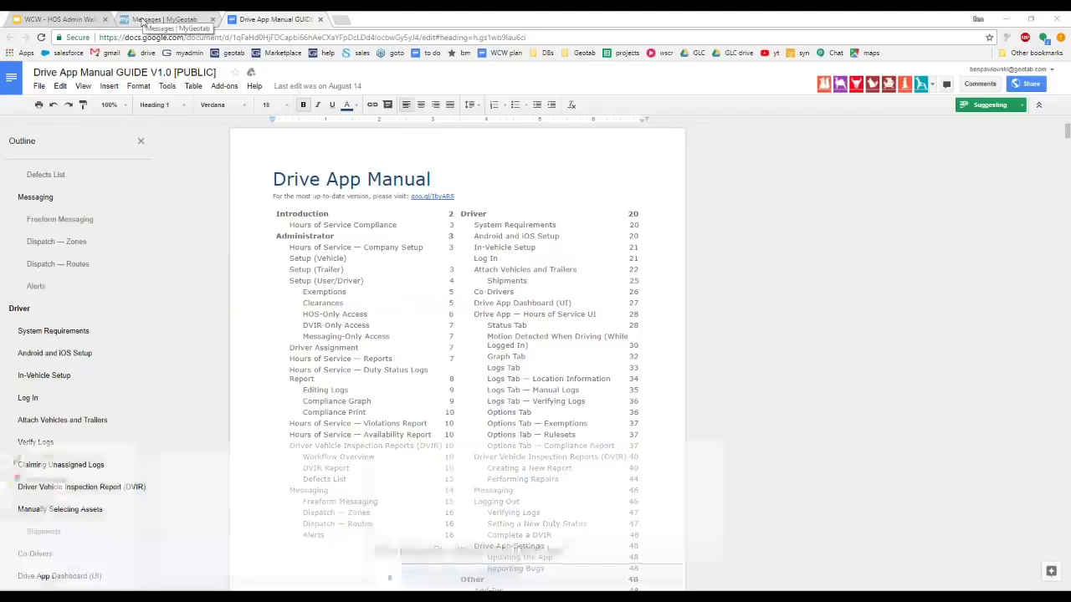
left_click(44, 481)
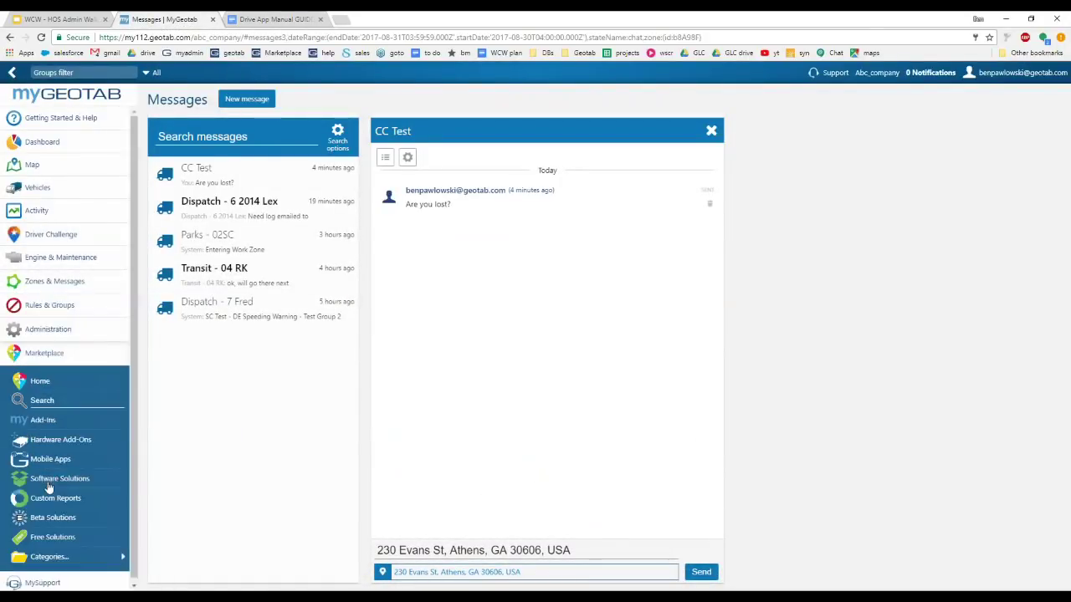
left_click(40, 400)
type("trailer")
key("Return")
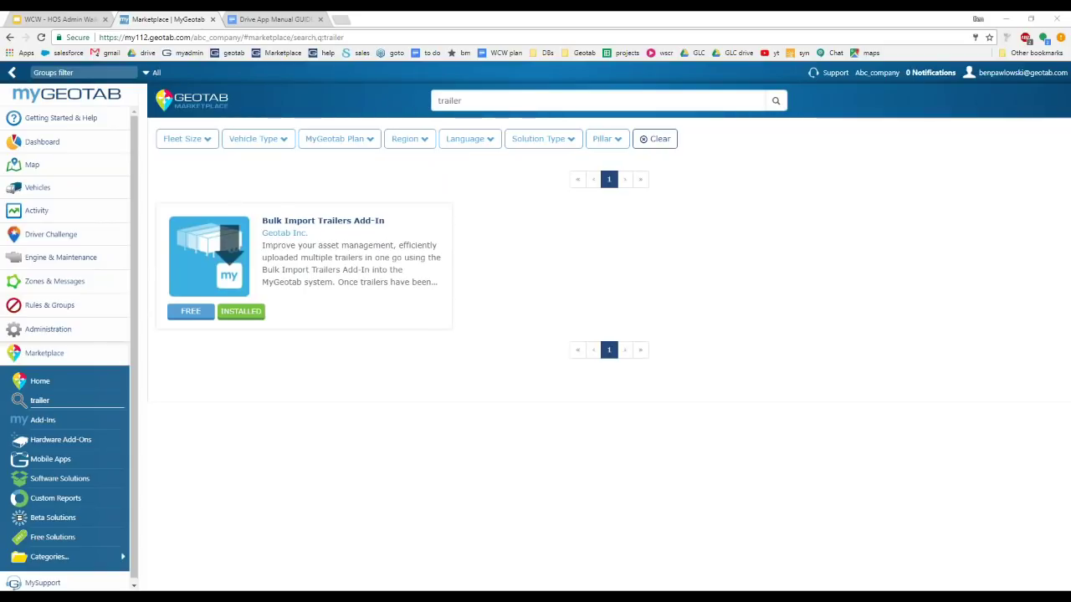
Duplicate the MyGeotab browser tab and open the HOS Duty Status Logs report in the copy
right_click(187, 20)
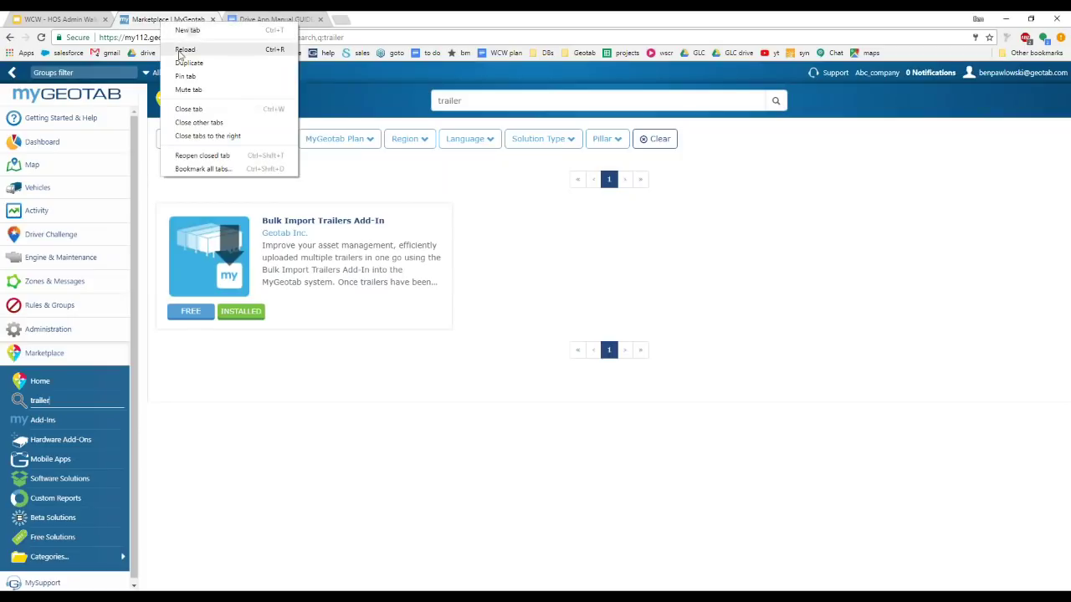
left_click(184, 47)
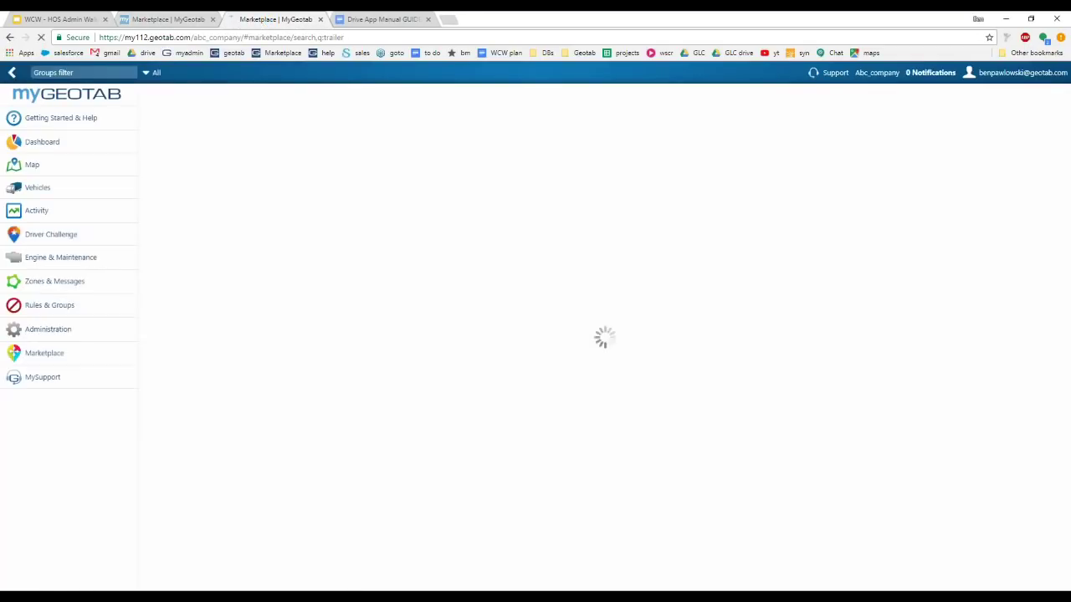
left_click(65, 215)
mouse_move(83, 477)
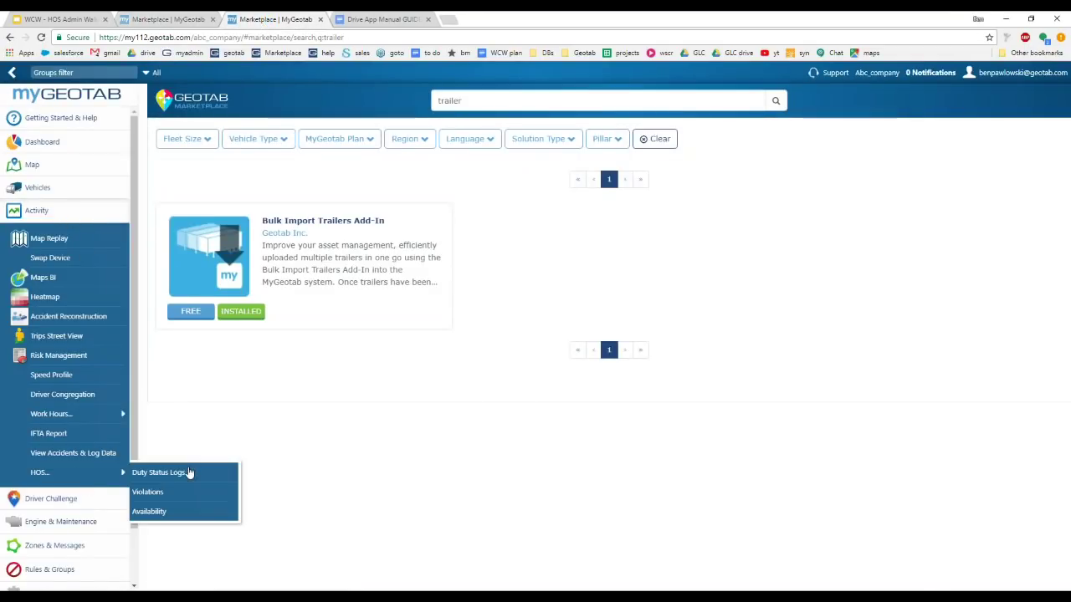
left_click(234, 475)
Filter the duty status logs to this week and a single driver, without system or intermediate logs
left_click(301, 172)
left_click(497, 143)
type("robin")
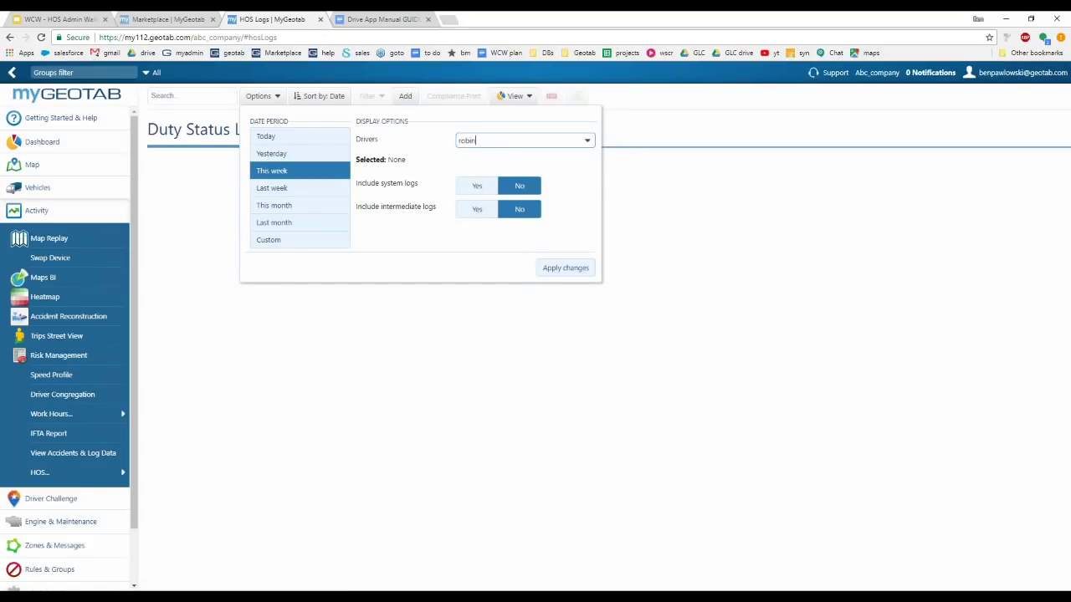
left_click(526, 190)
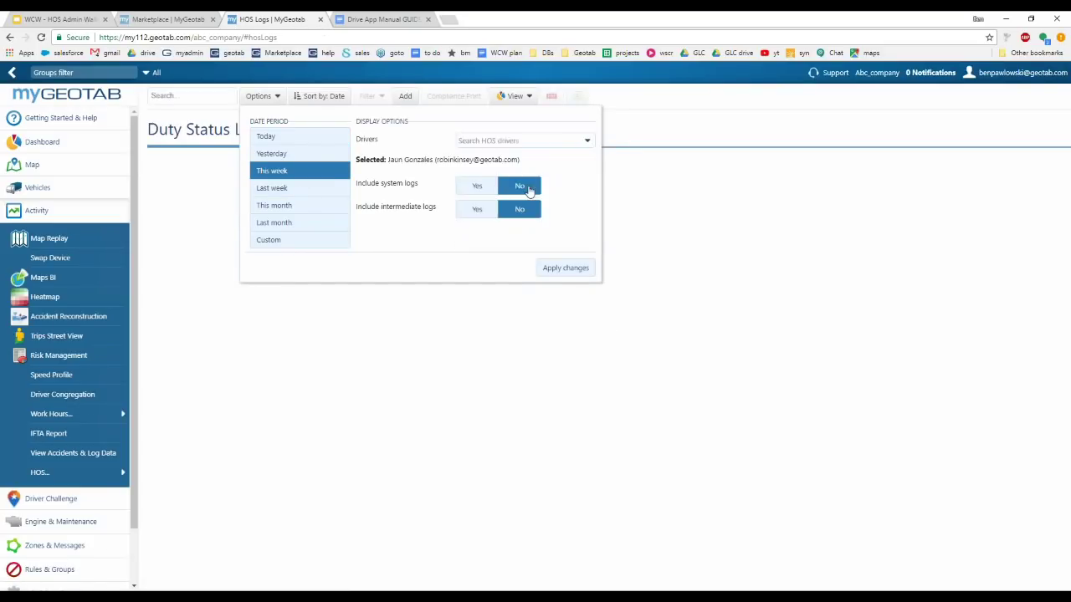
left_click(565, 267)
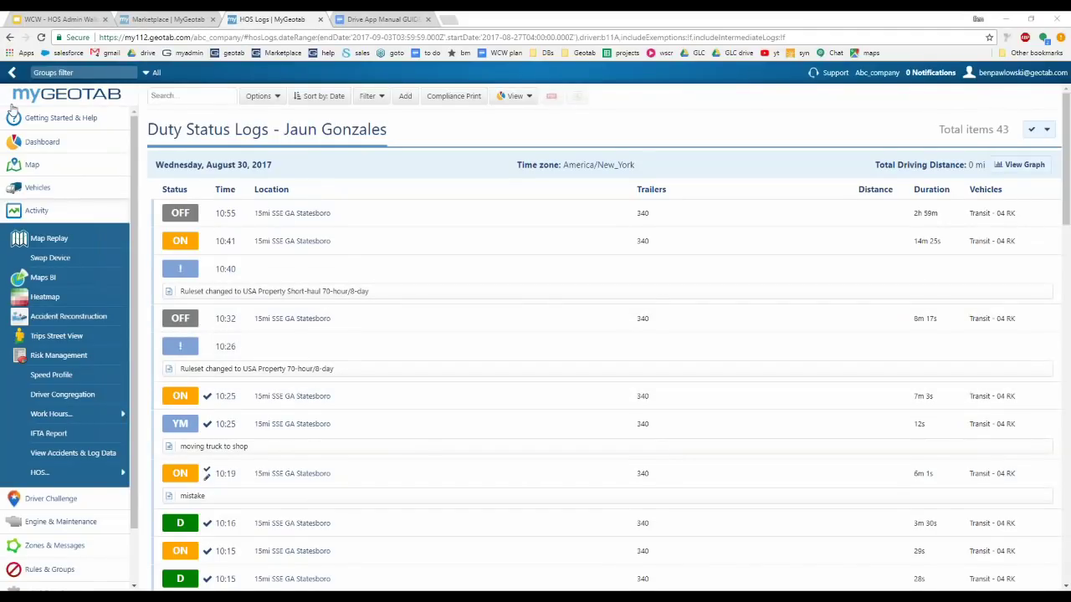
Return to the Marketplace search results for trailer and examine the details of the Bulk Import Trailers Add-In
left_click(170, 18)
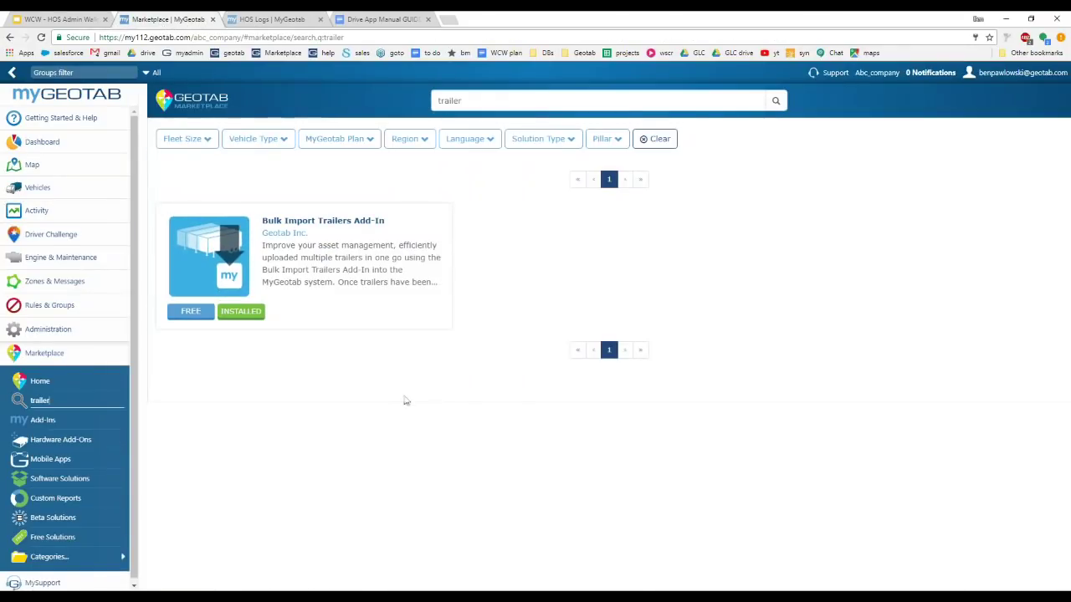
left_click(57, 354)
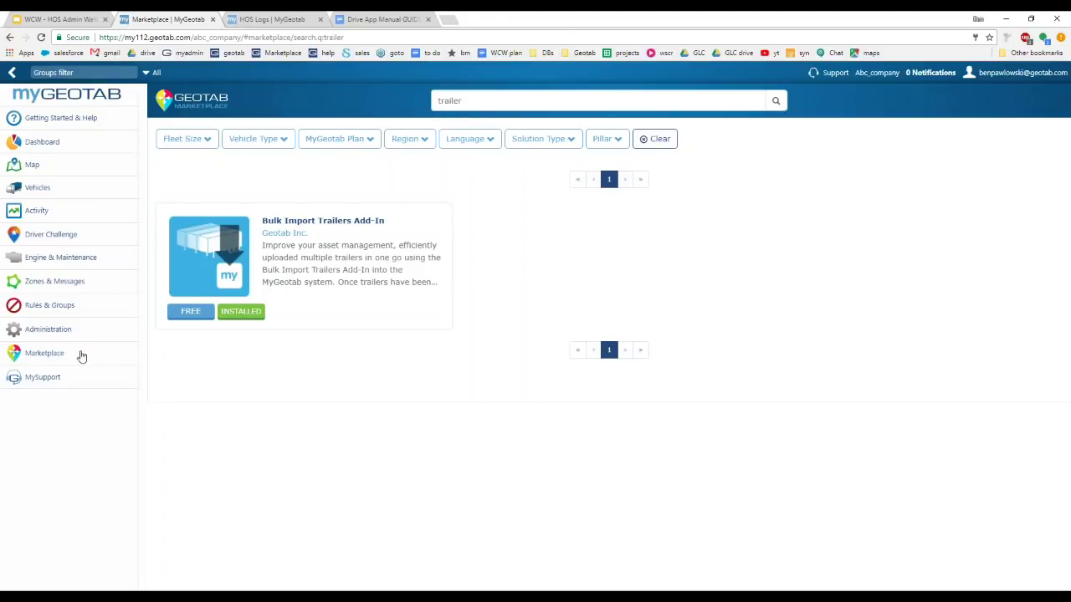
left_click(88, 354)
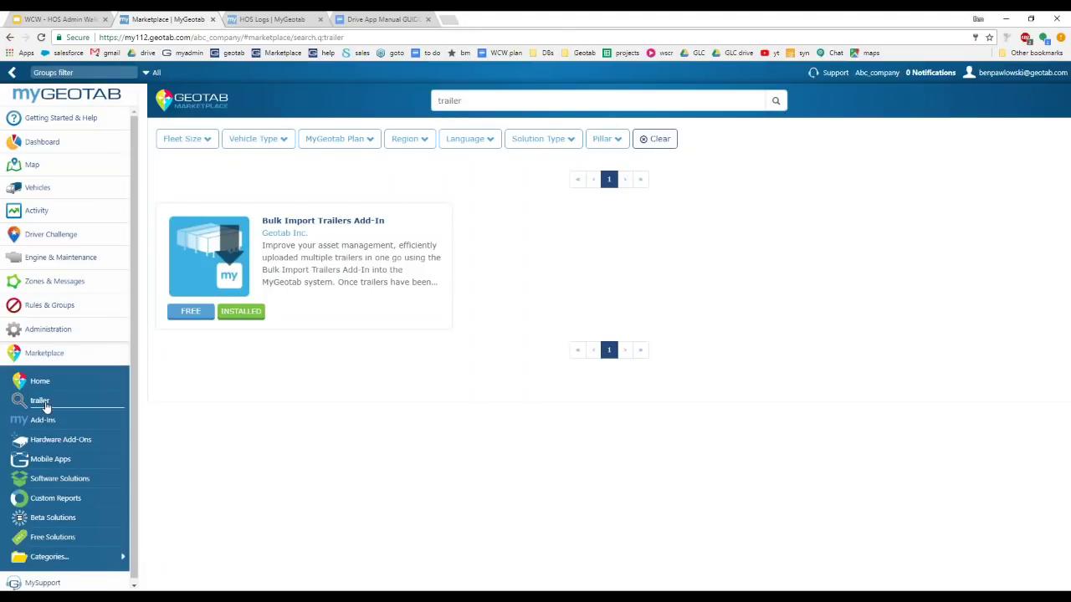
double_click(34, 407)
left_click(312, 221)
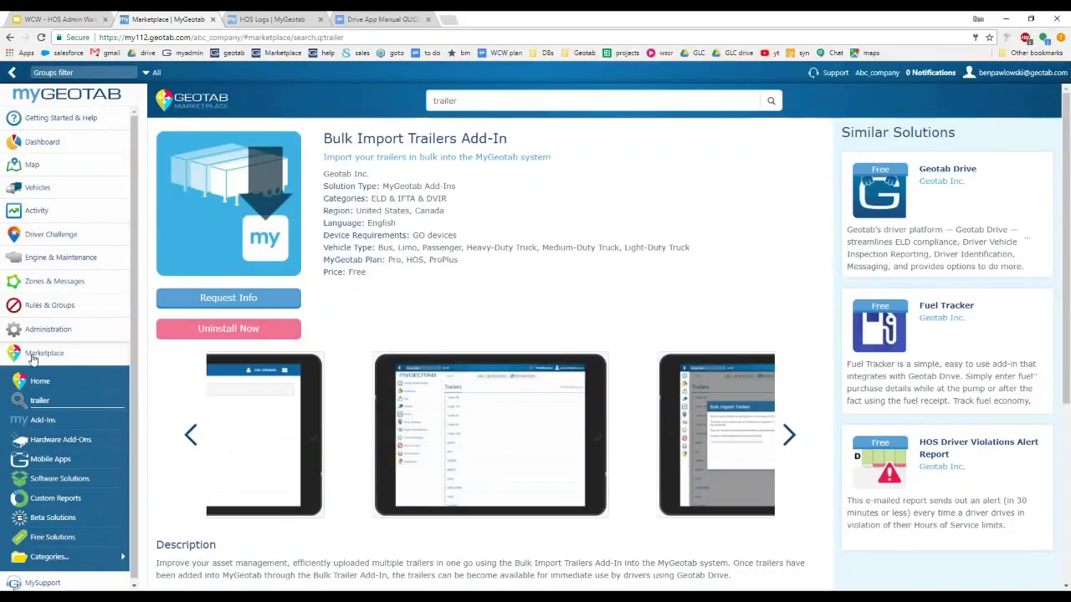
left_click(58, 355)
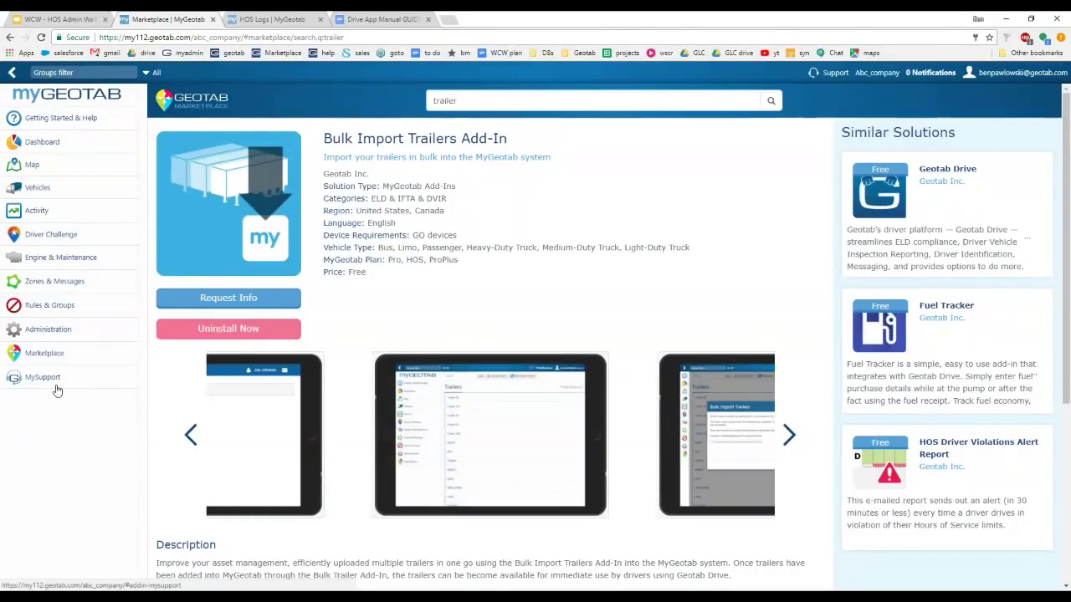
Open the vehicle Dispatch - 1 CC from the vehicles list and examine its license plate field
left_click(59, 198)
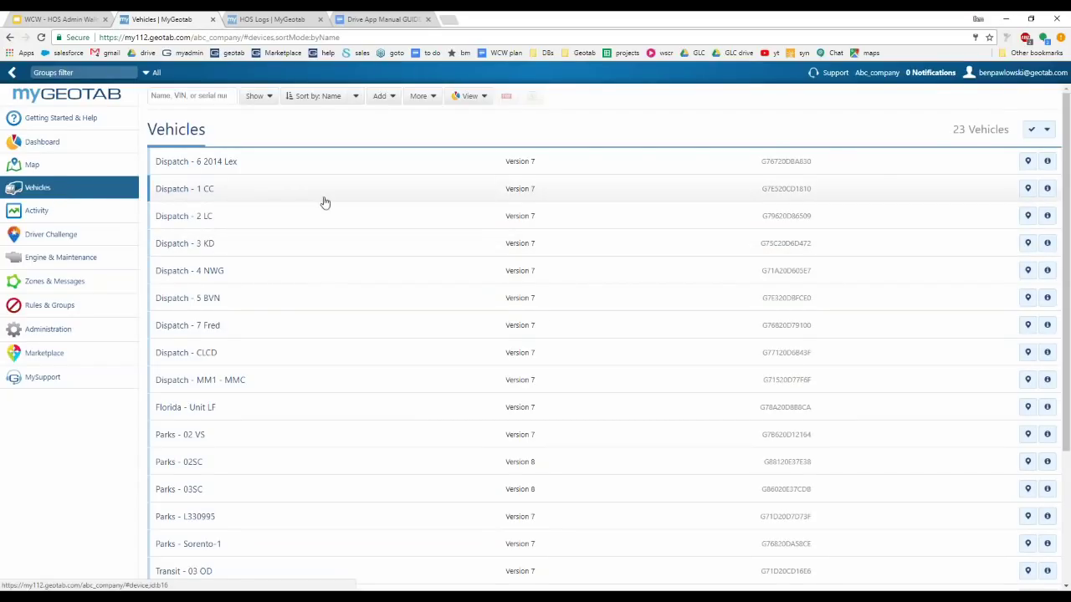
left_click(263, 196)
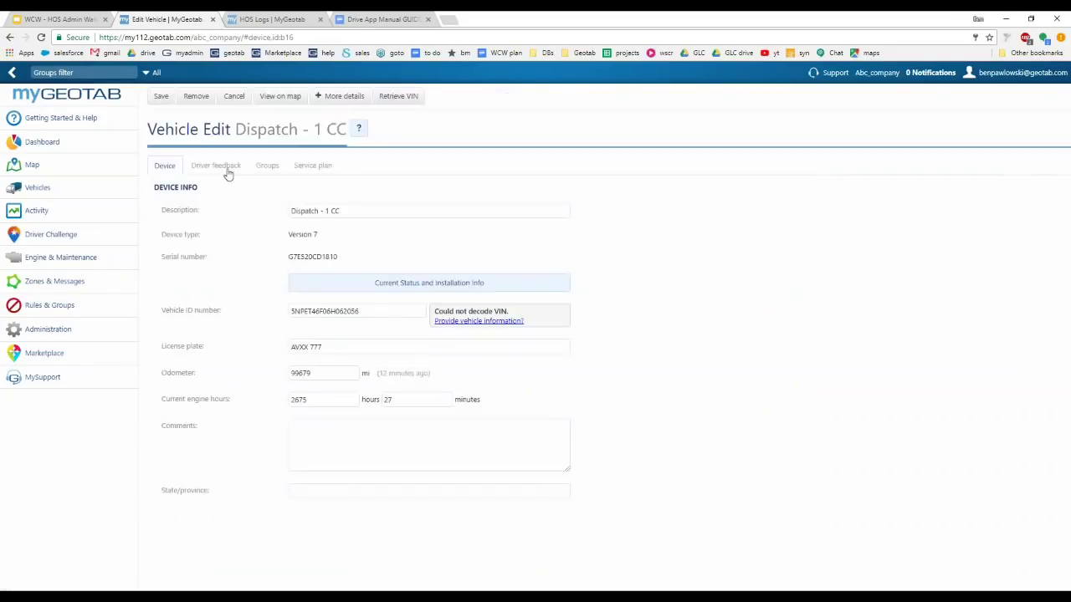
left_click_drag(325, 347, 275, 348)
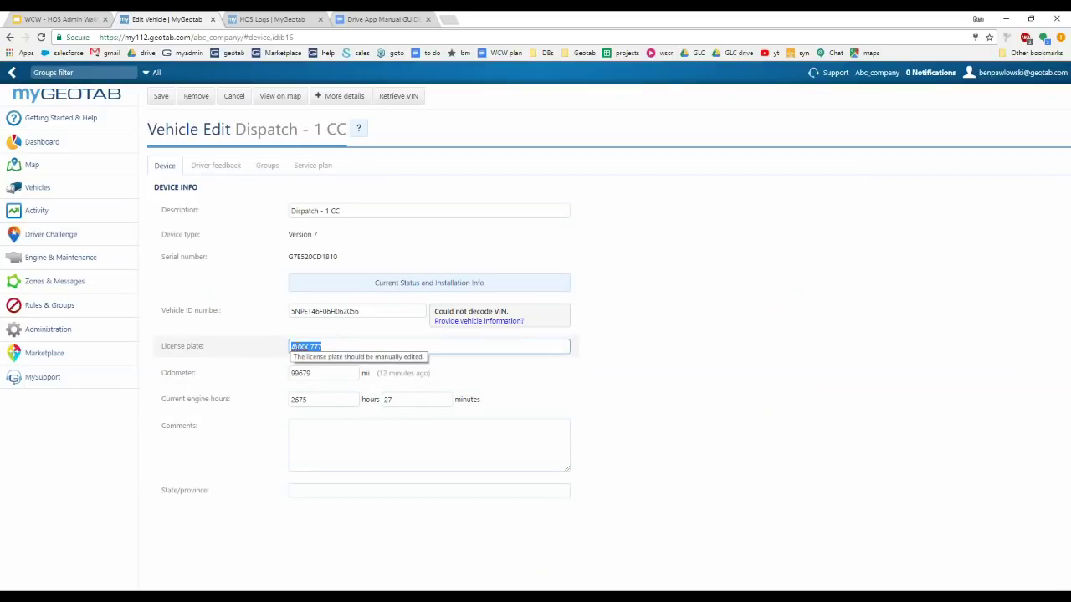
Open the list of users in the MyGeotab administration area
left_click(75, 331)
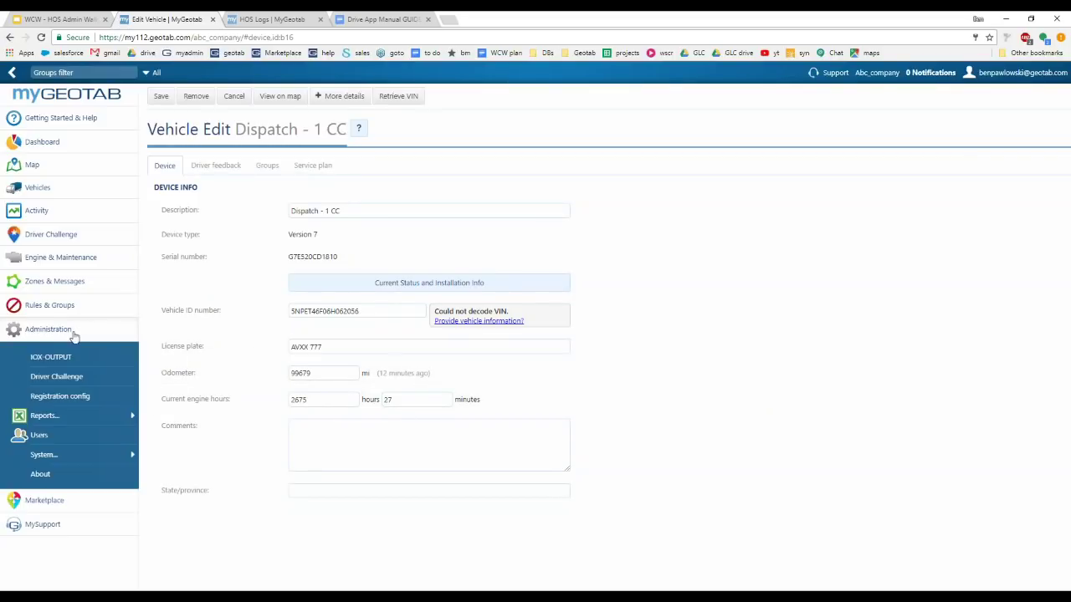
left_click(61, 435)
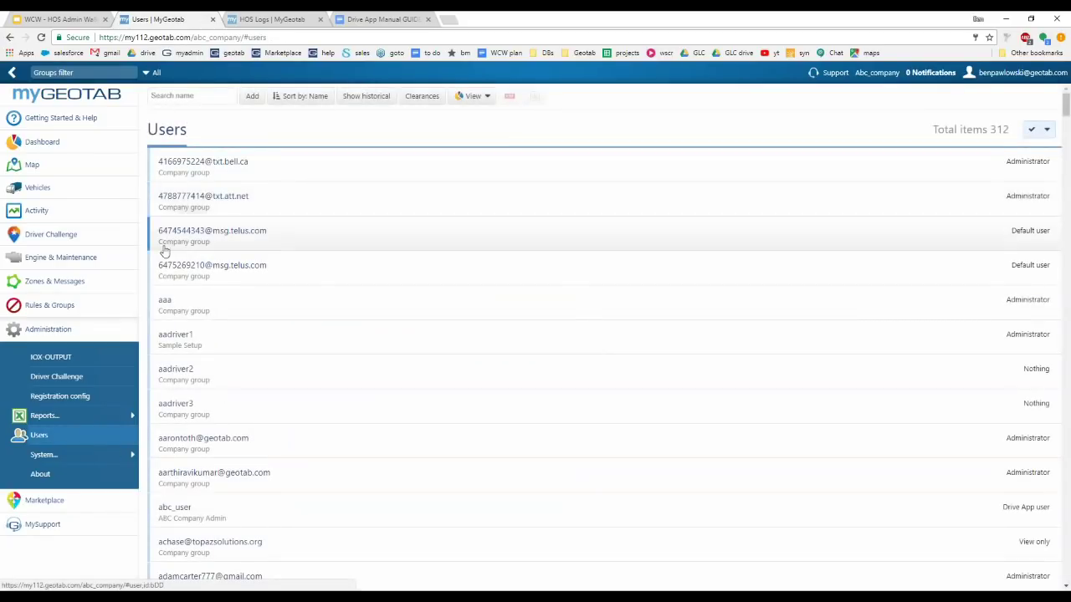